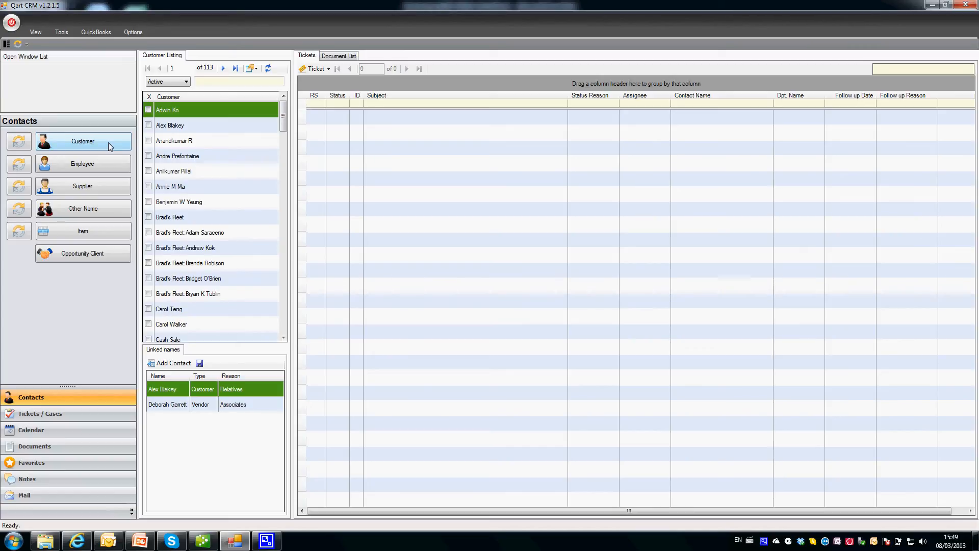
Run Synch All from the QuickBooks tab and confirm the Synchronize Complete message.
click(88, 32)
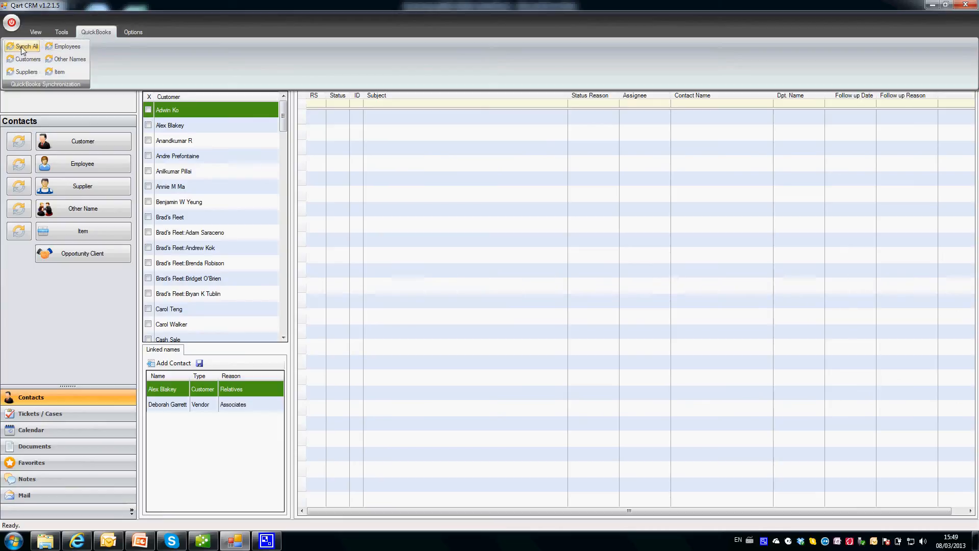
click(22, 48)
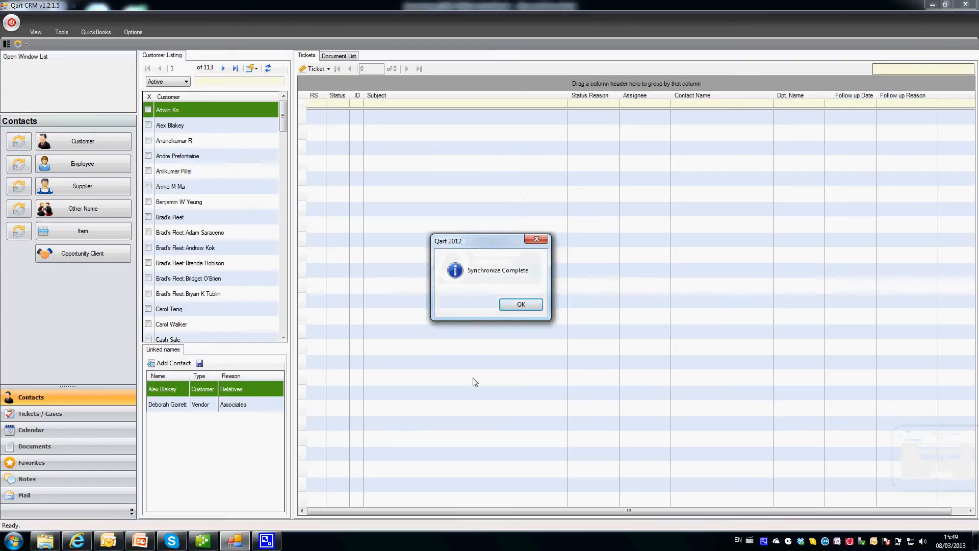
click(510, 305)
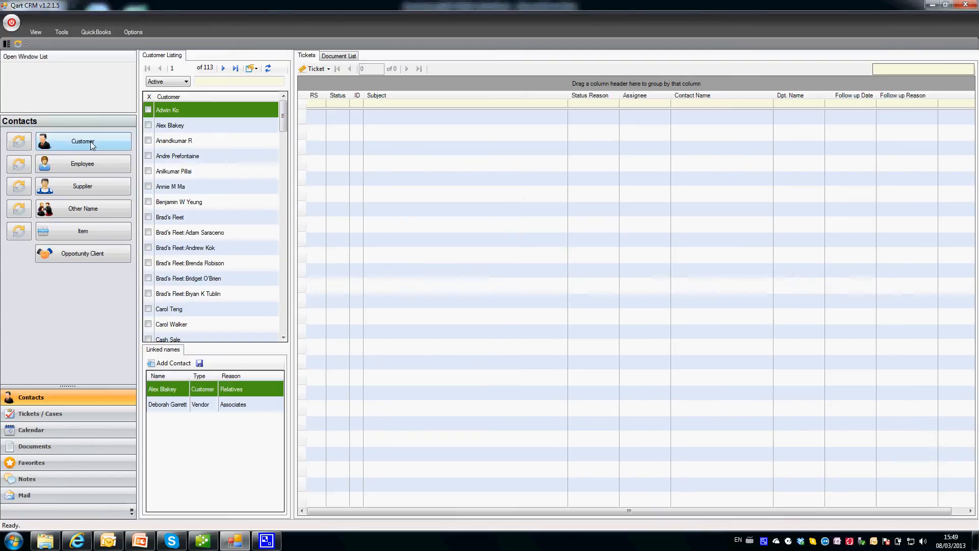
Browse the Employee, Supplier, Other Name and Item lists.
click(91, 163)
click(92, 182)
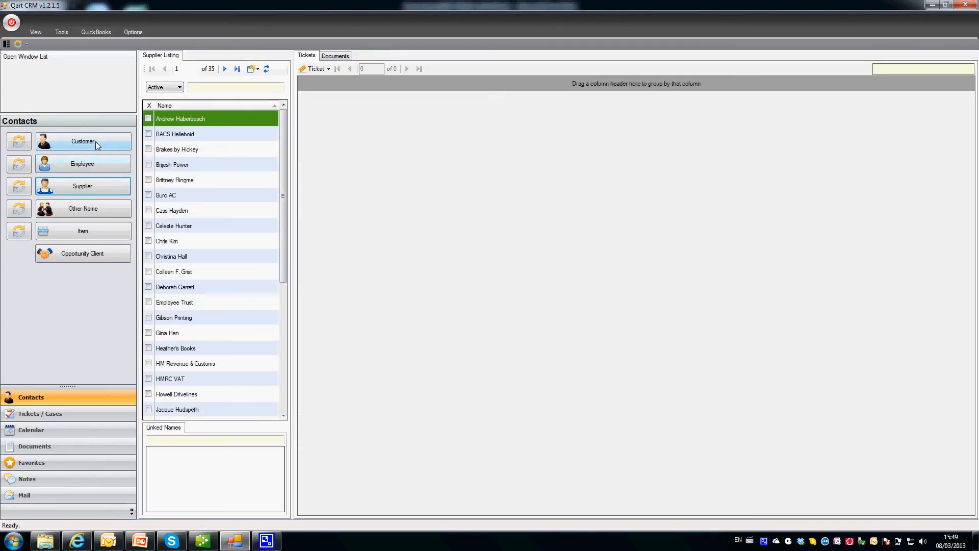
click(85, 206)
click(86, 229)
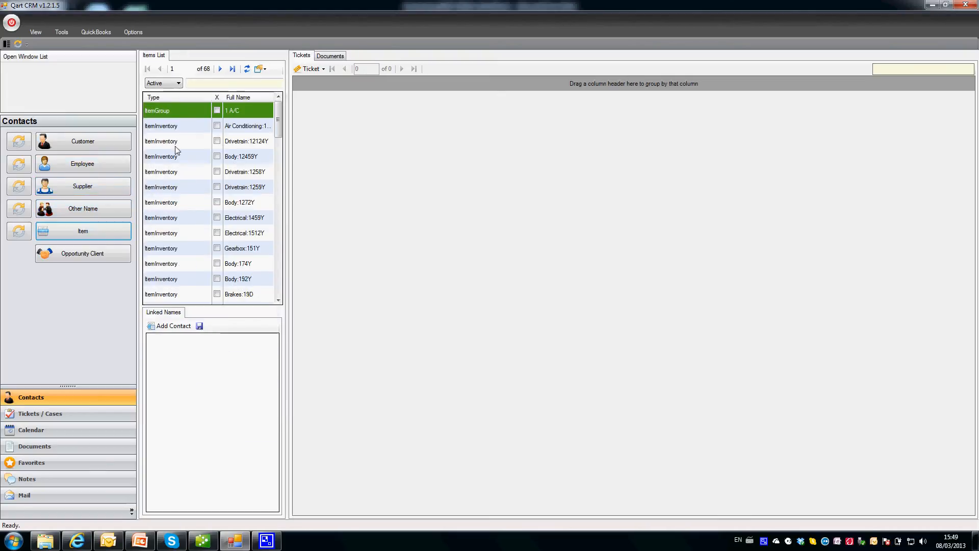
Resynchronise only customers with QuickBooks, confirm, and return to the customer listing.
click(16, 143)
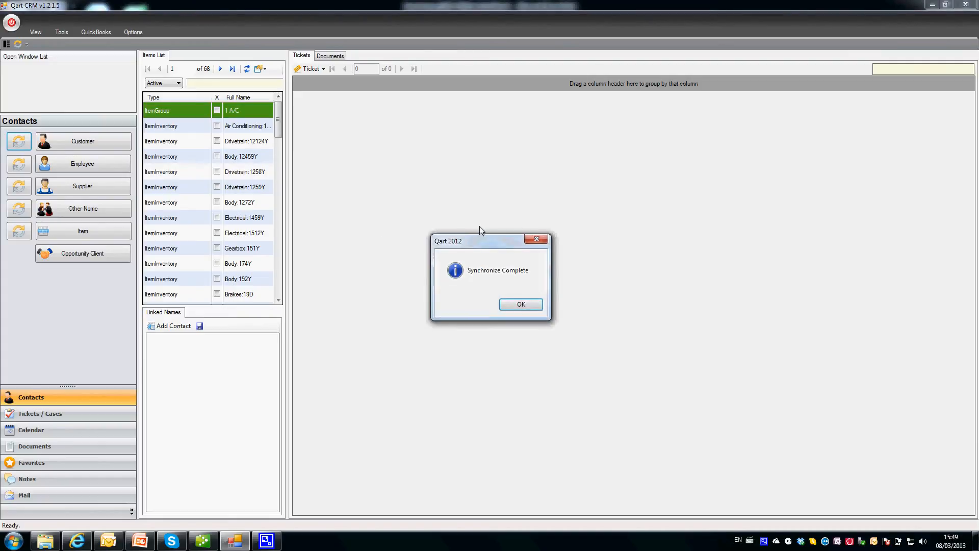
click(518, 302)
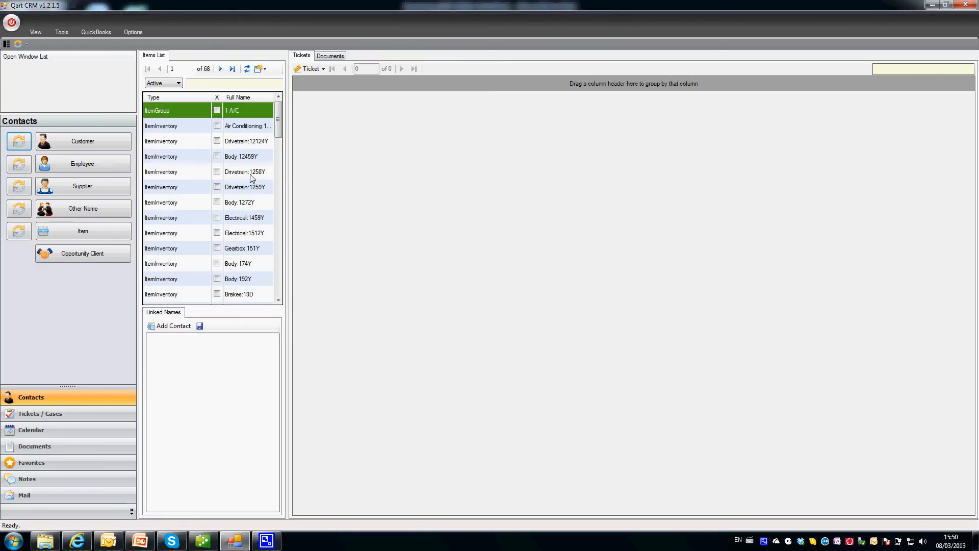
click(63, 138)
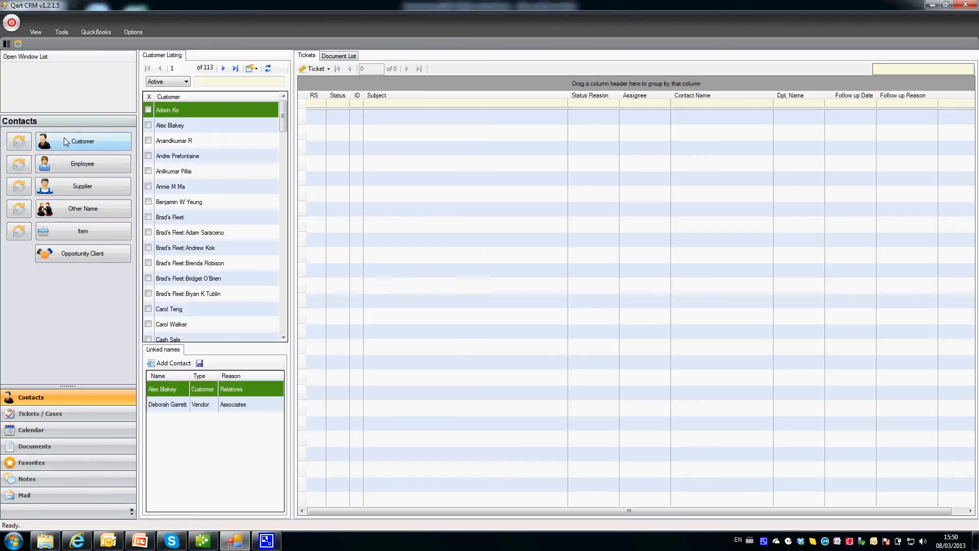
Open the first customer's record and show its business address on the Extended Info map.
double_click(165, 110)
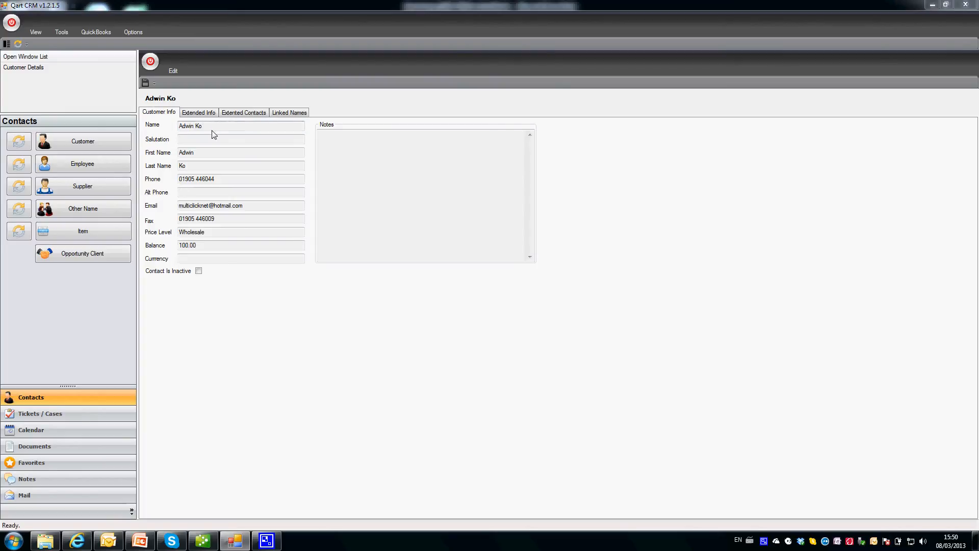
click(214, 128)
click(212, 140)
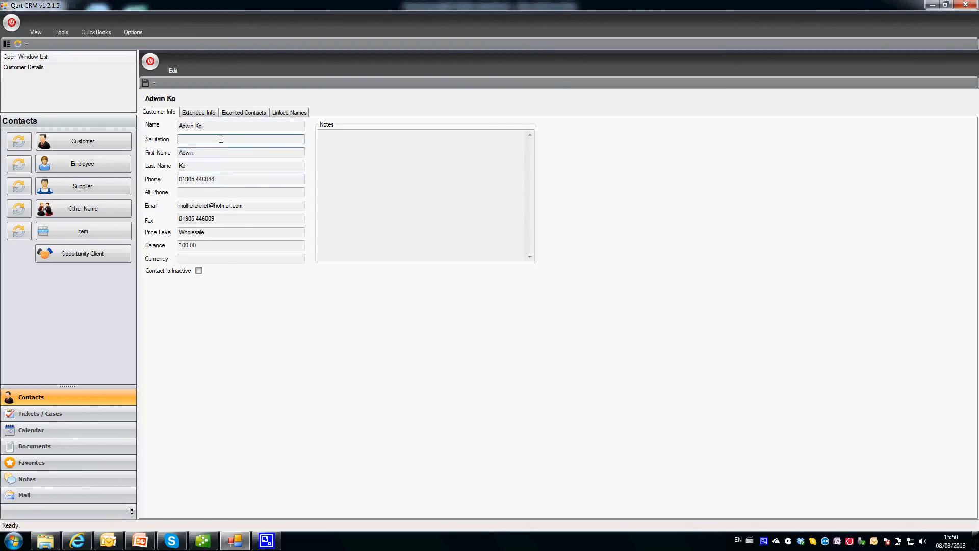
click(198, 113)
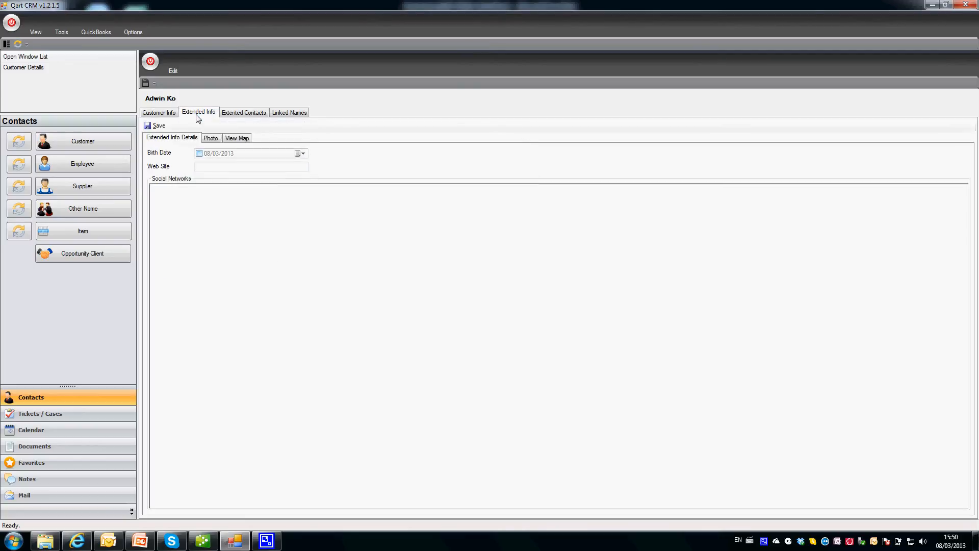
click(211, 141)
click(237, 139)
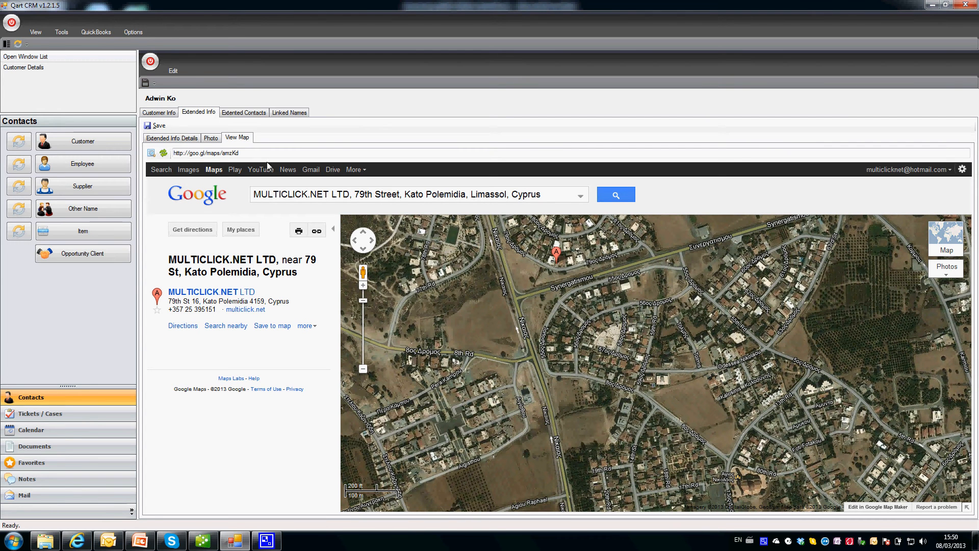
Show the customer's three extended contacts from ADMIN DPT, PROVISIONS and ACCOUNTS.
click(244, 113)
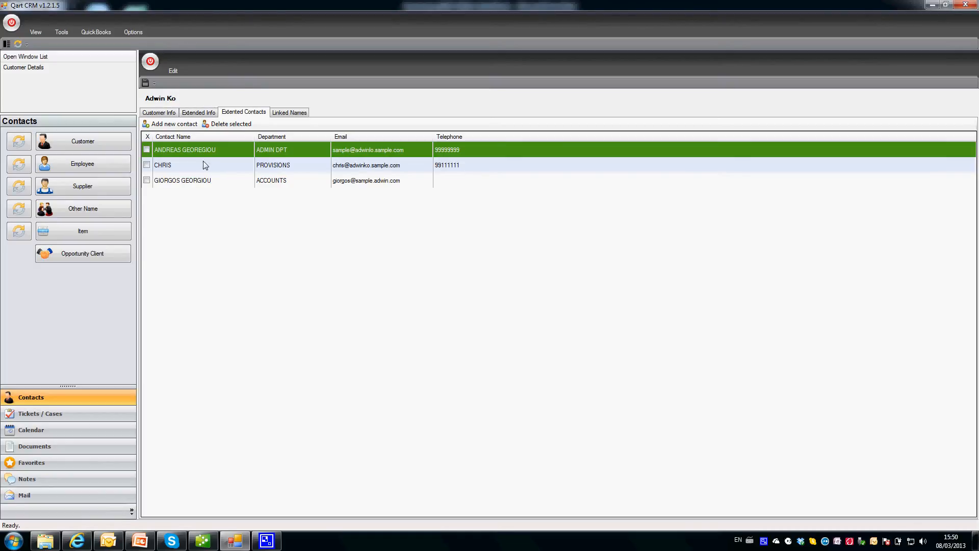
click(159, 112)
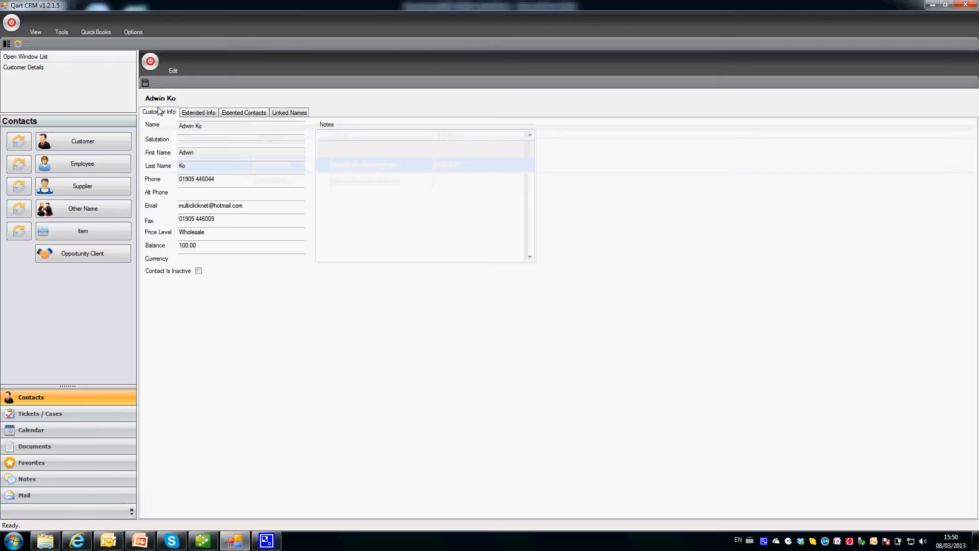
click(230, 115)
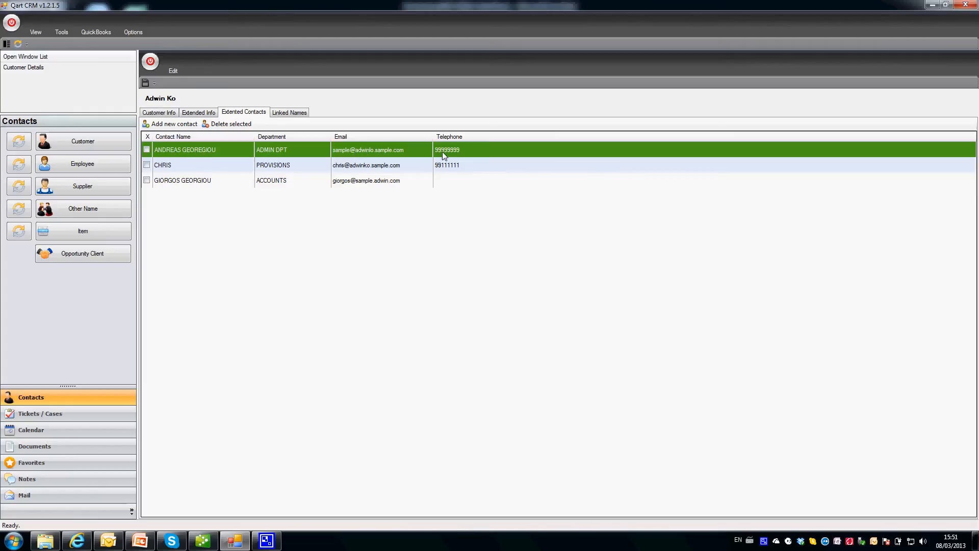
Inspect the first extended contact and a blank new-contact form, then show the Linked Names list.
double_click(212, 152)
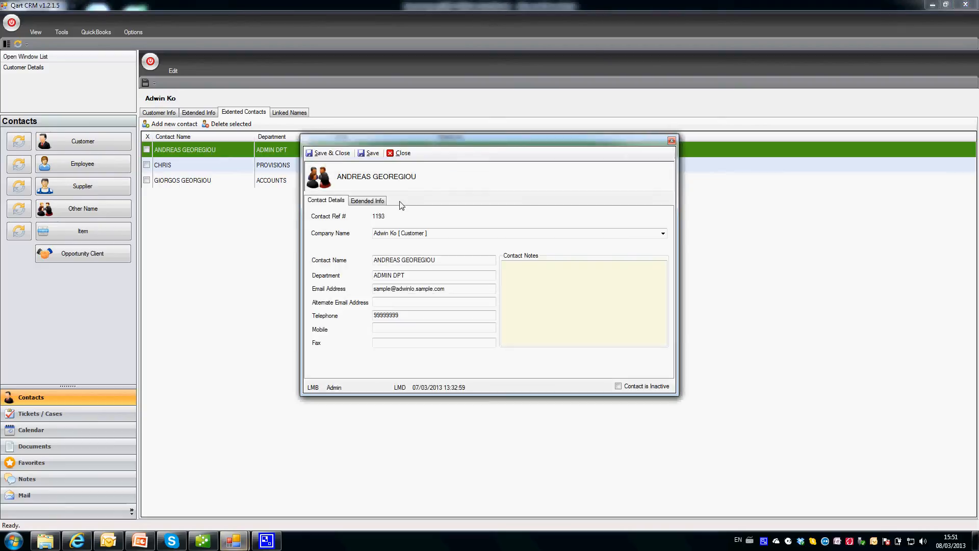
click(395, 157)
click(174, 123)
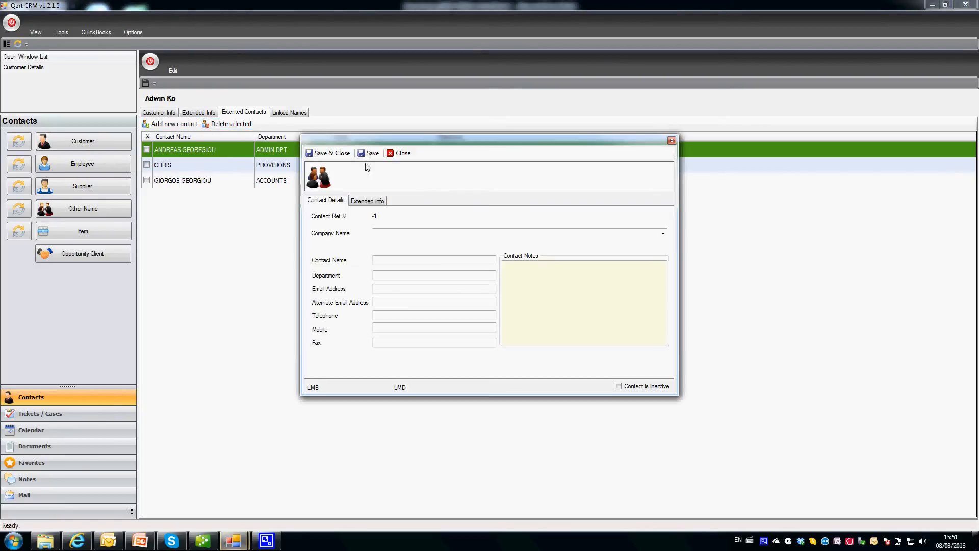
click(401, 153)
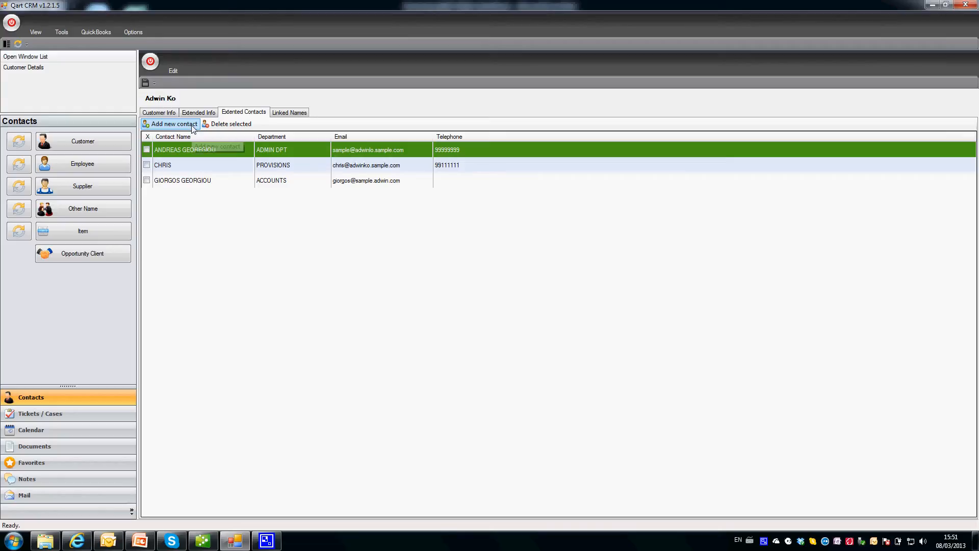
click(288, 114)
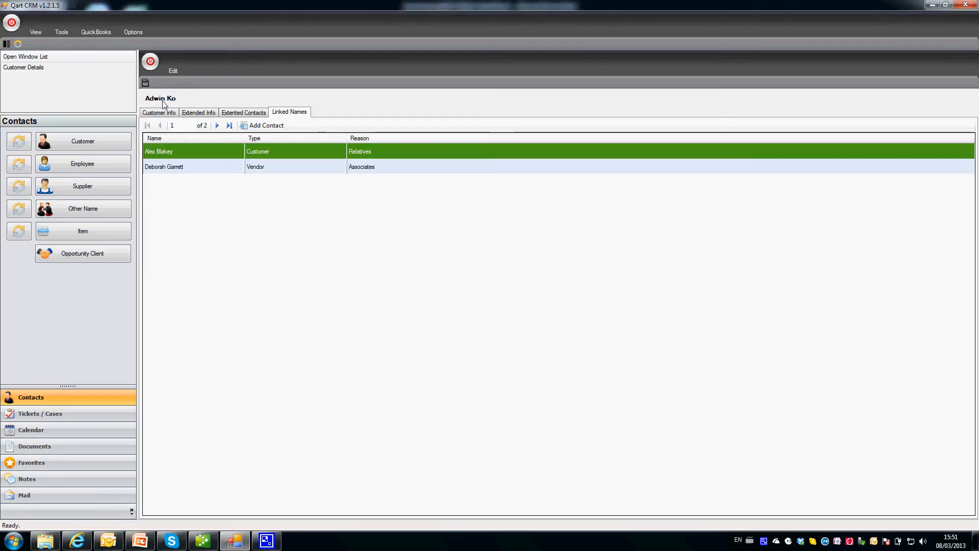
click(203, 168)
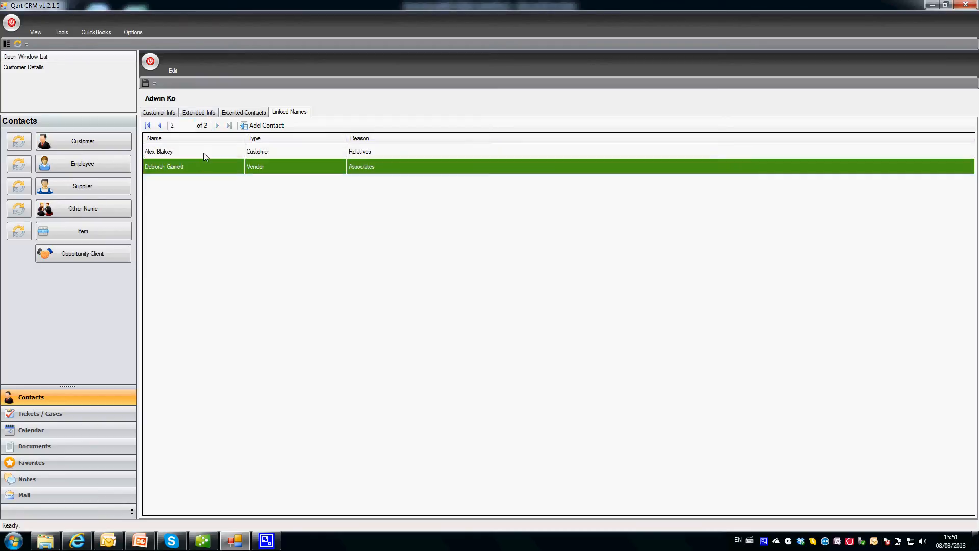
click(204, 153)
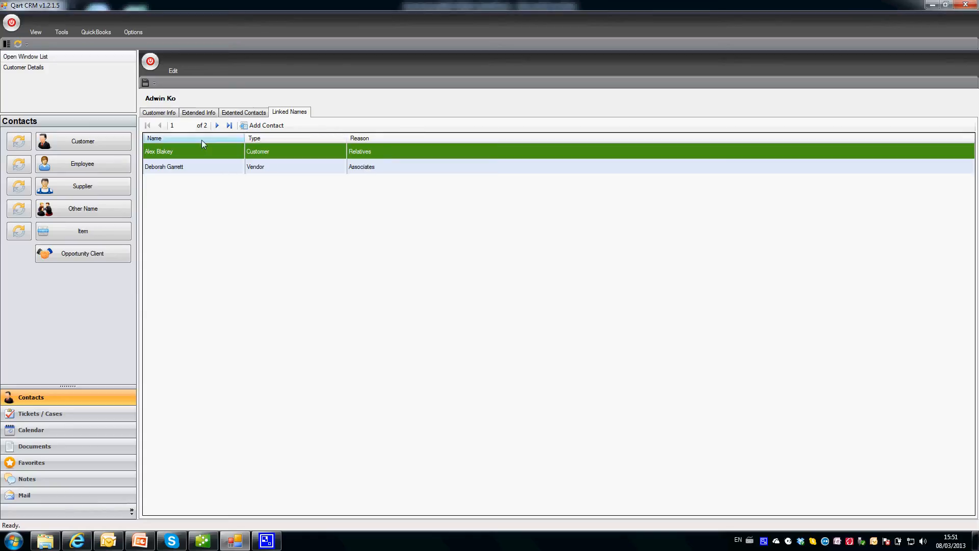
click(382, 172)
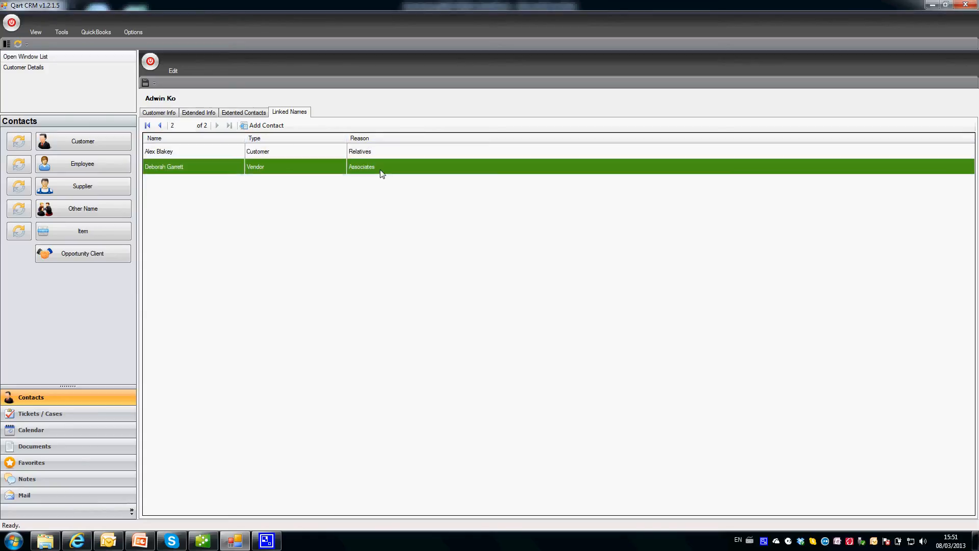
click(245, 129)
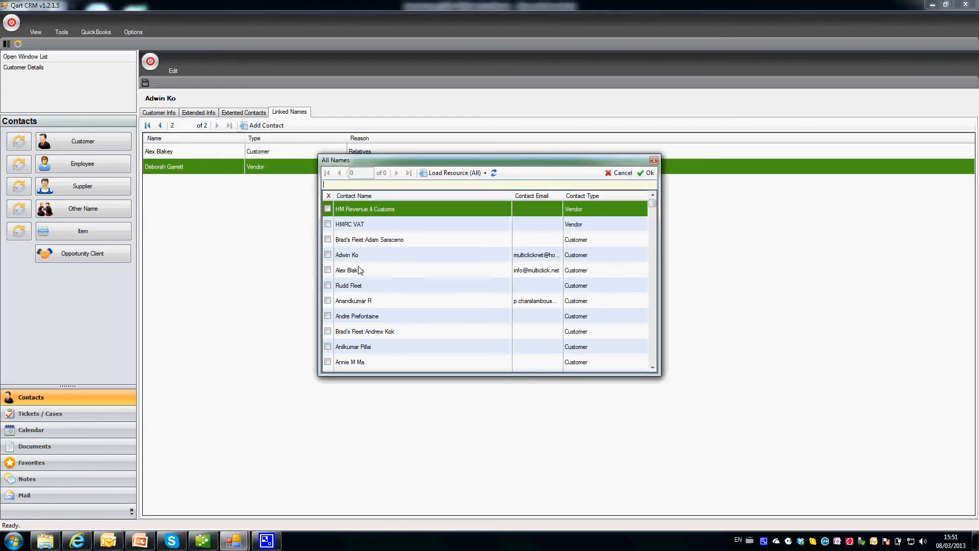
double_click(357, 286)
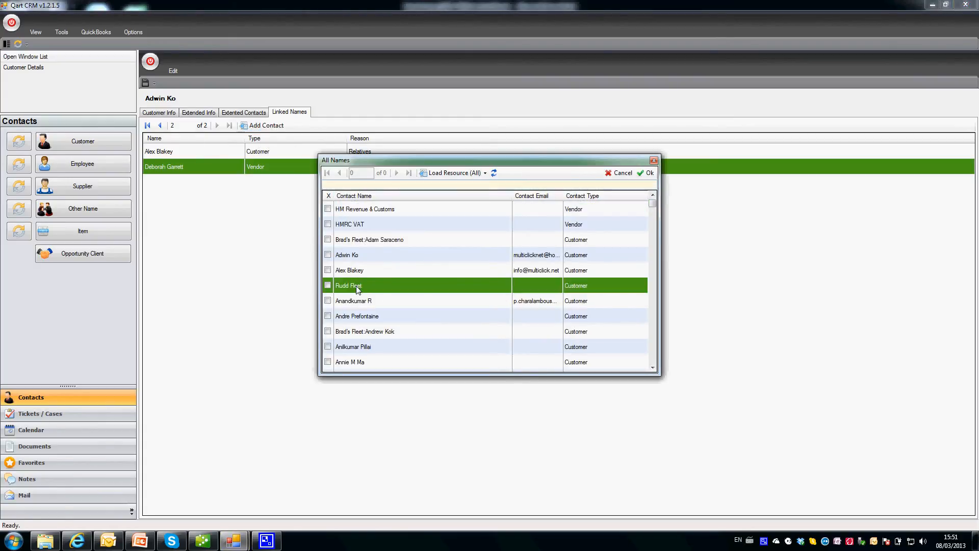
click(619, 173)
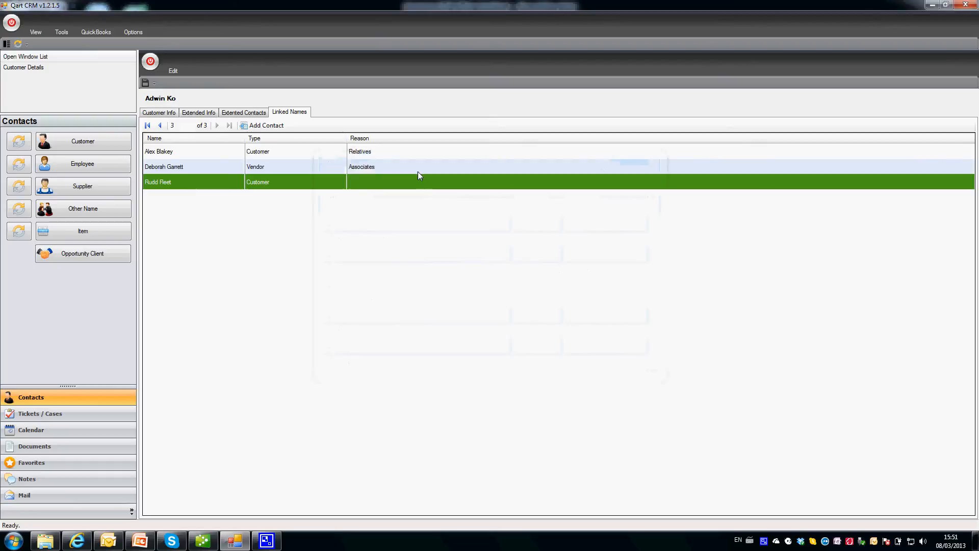
click(392, 177)
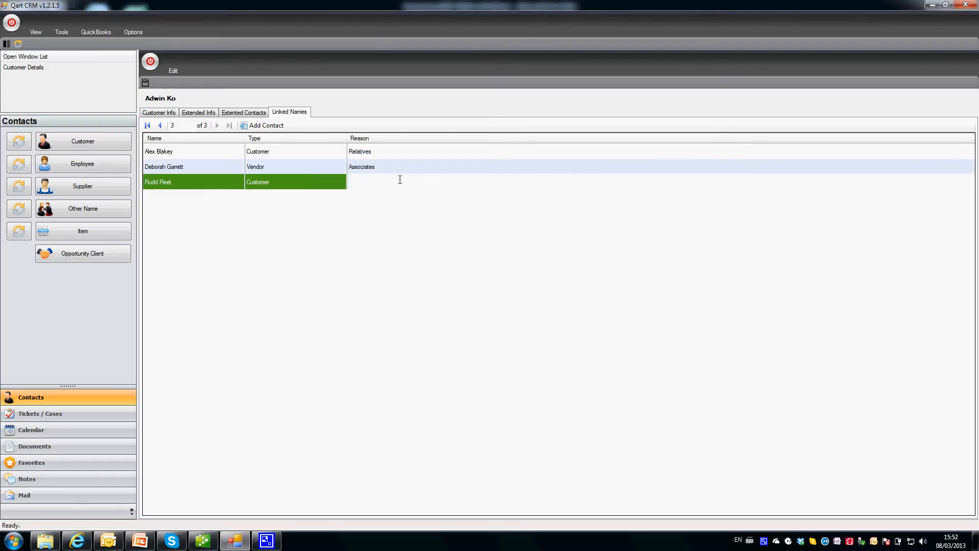
text(Friends)
key(Up)
click(402, 184)
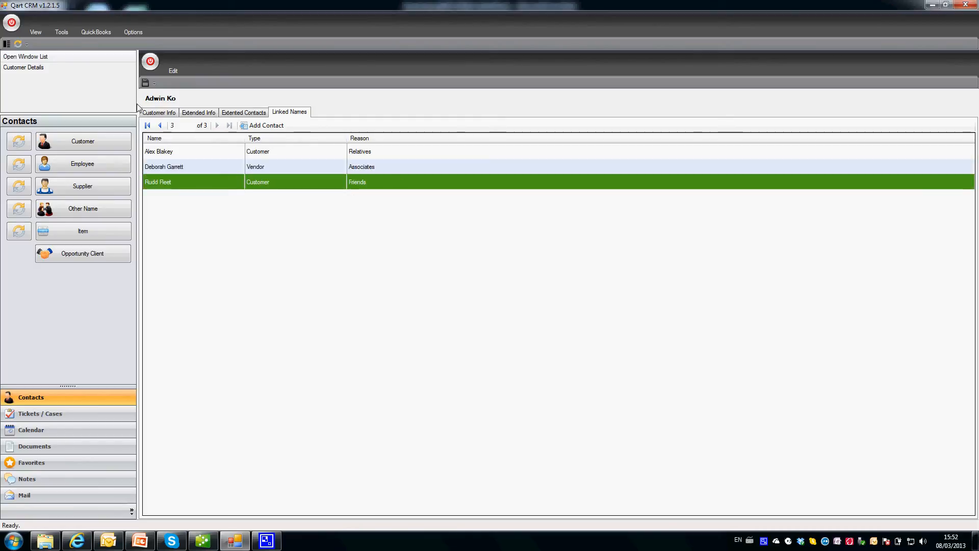
click(145, 83)
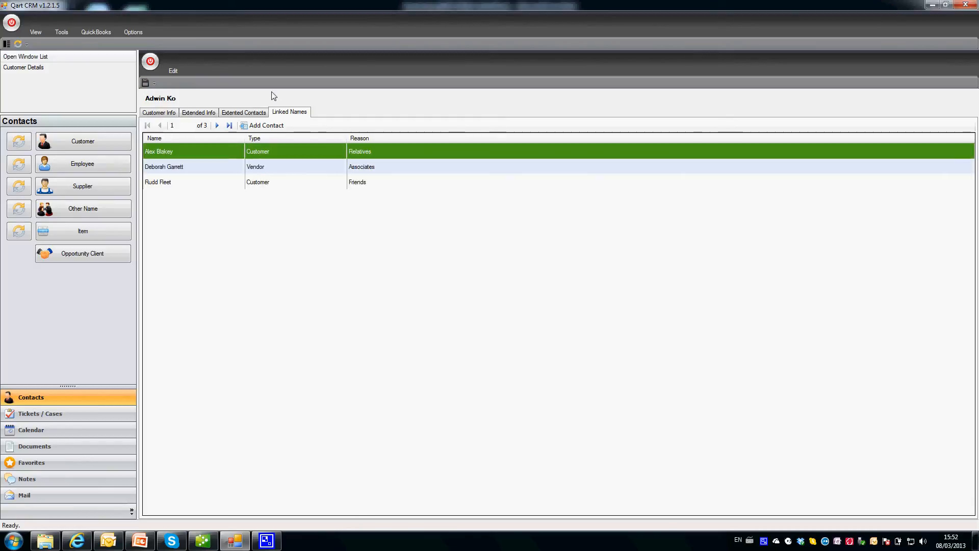
Close the customer details and show the six-employee active listing.
click(150, 62)
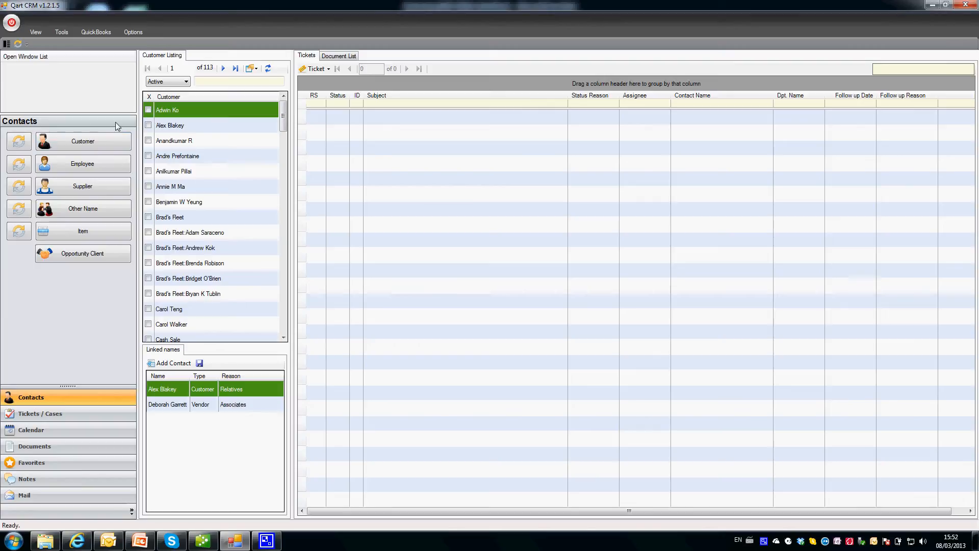
click(83, 169)
Browse the Supplier, Other Name and Item lists, ending on the 35-supplier list.
click(93, 187)
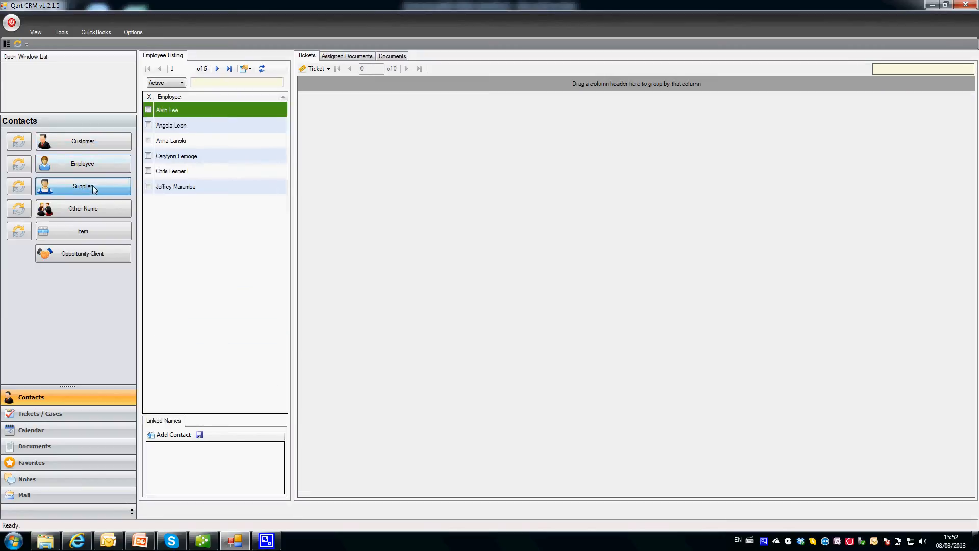
click(94, 209)
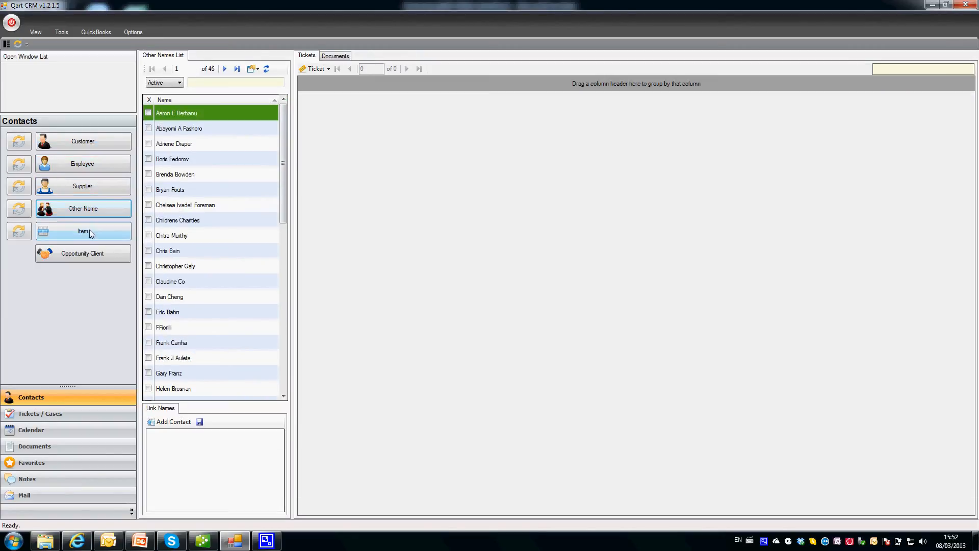
click(91, 233)
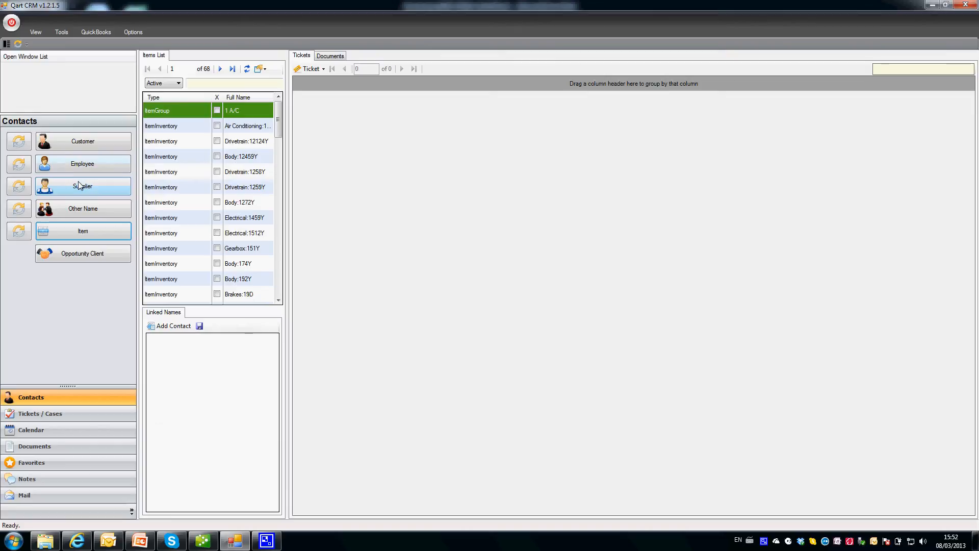
click(93, 186)
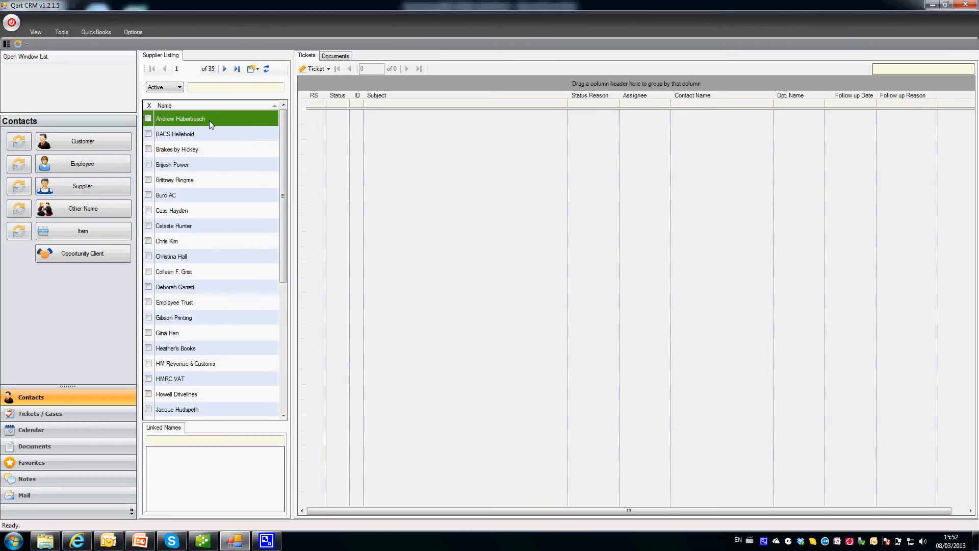
Review the first supplier's Extended Info, Linked Names and empty Extended Contacts, then close it.
double_click(188, 118)
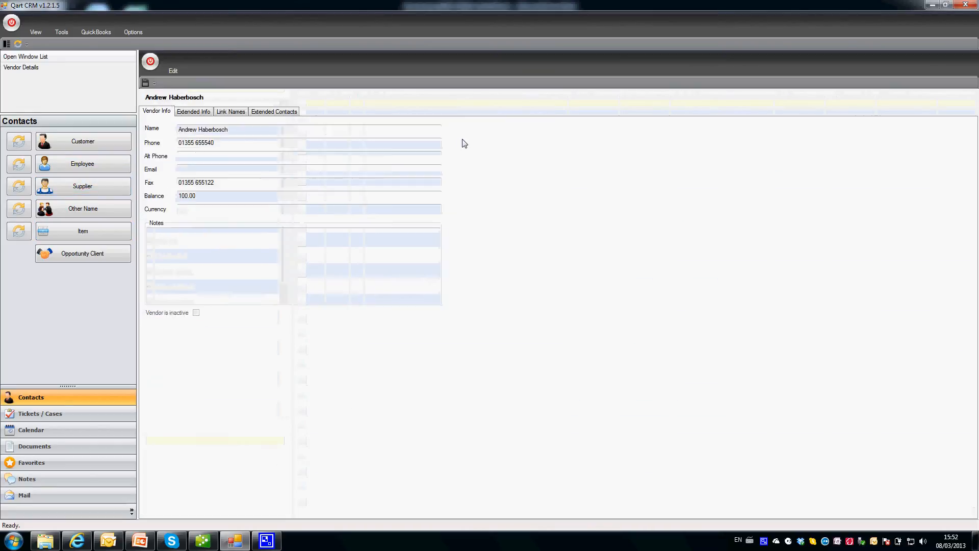
click(195, 114)
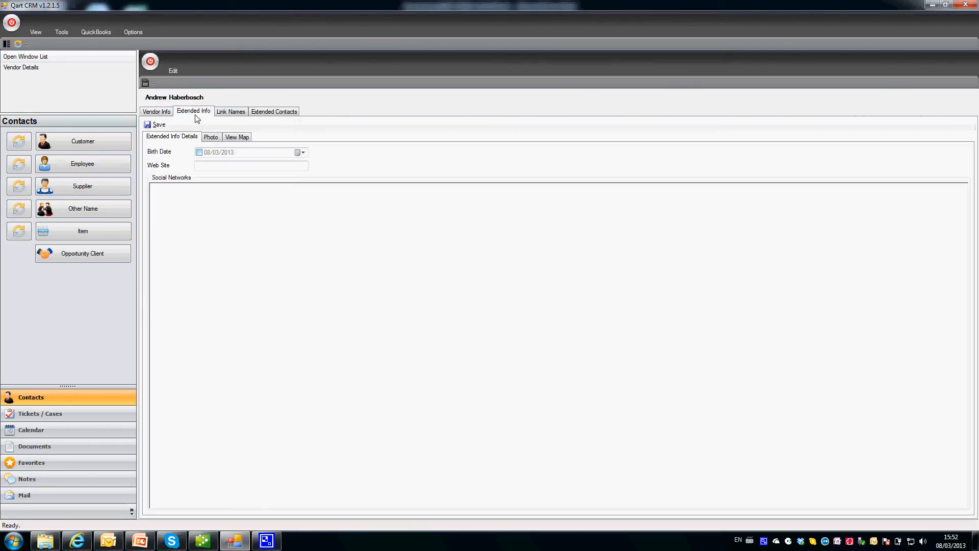
click(230, 115)
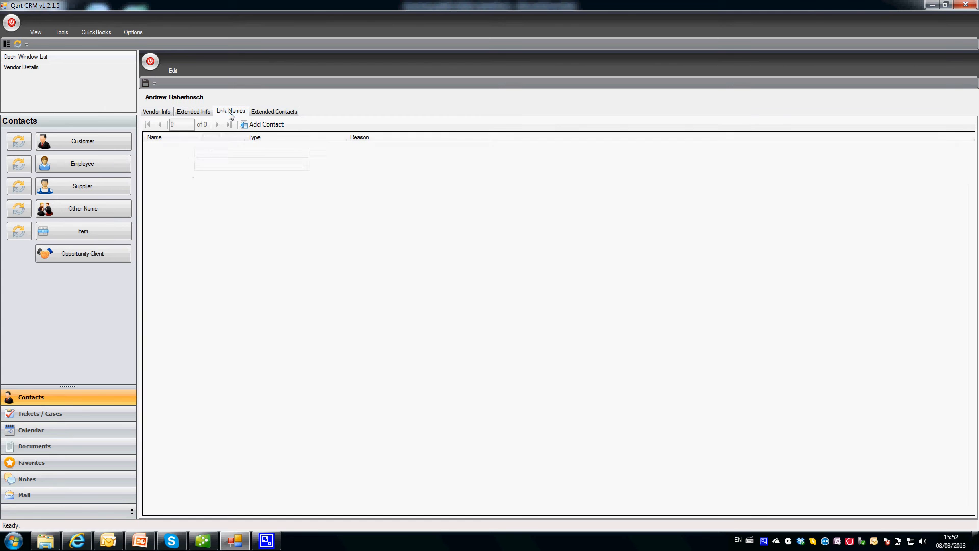
click(275, 115)
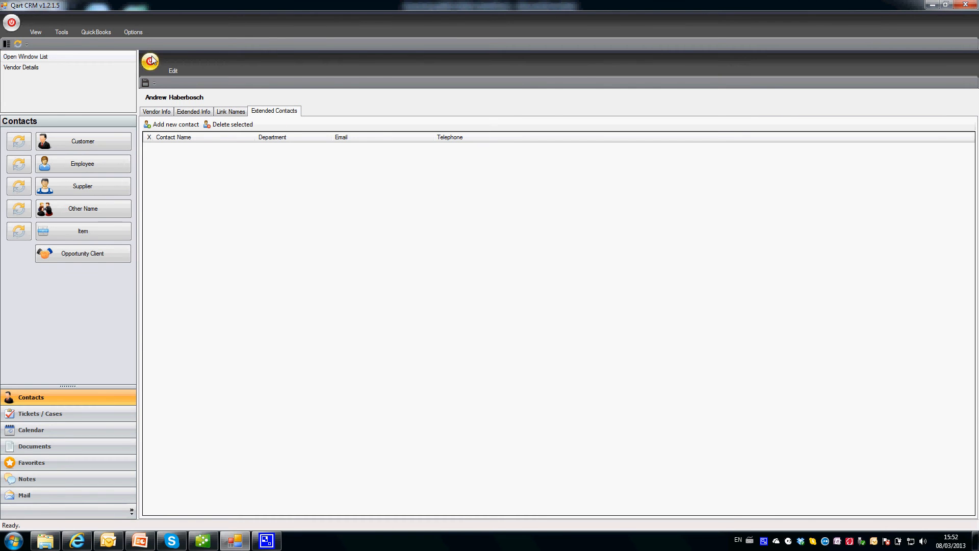
click(151, 62)
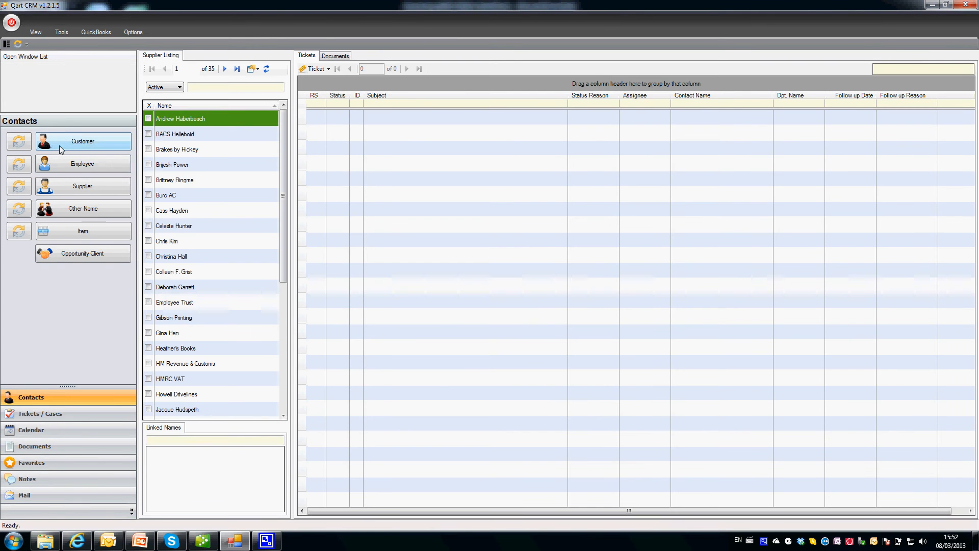
Search the customer list for 'ko', then open and close a customer's details.
click(60, 148)
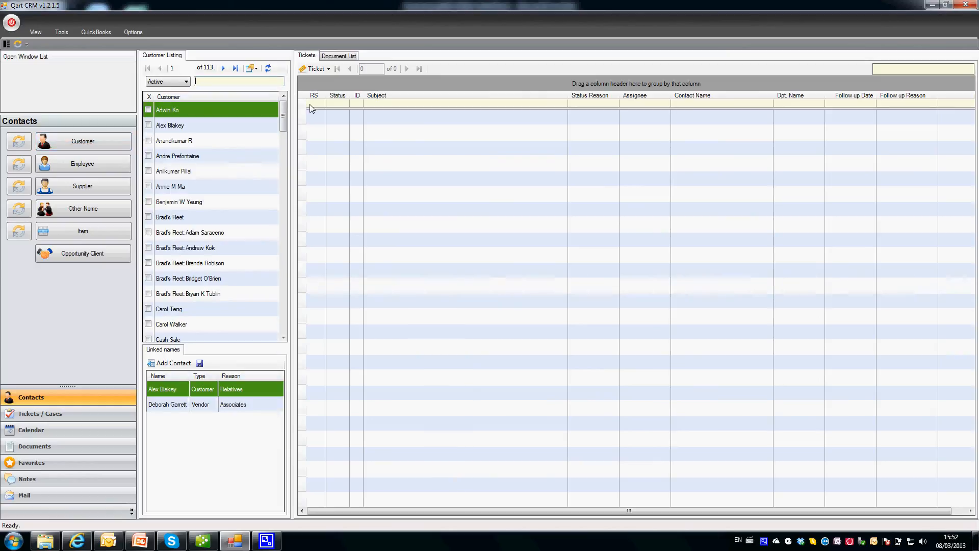
text(ko)
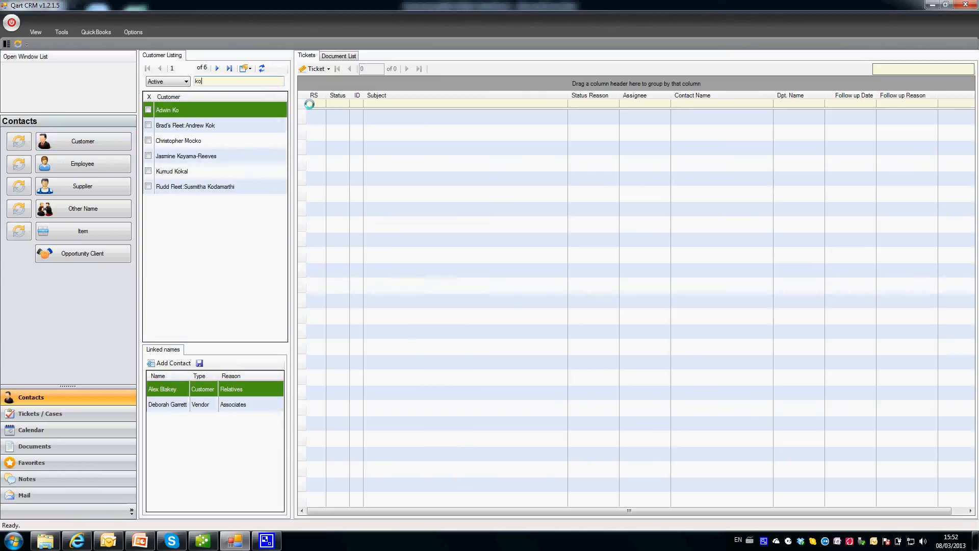
key(BackSpace)
key(BackSpace)
double_click(229, 118)
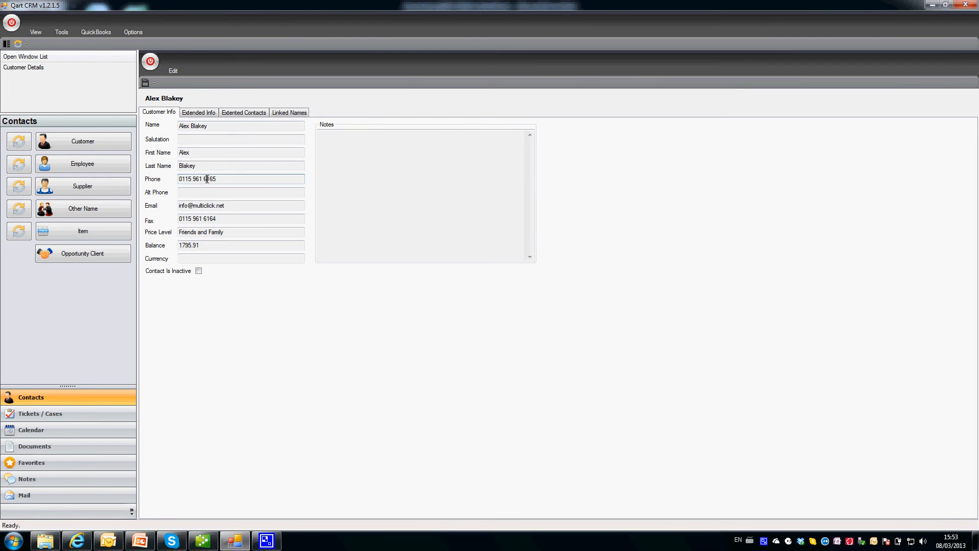
double_click(207, 179)
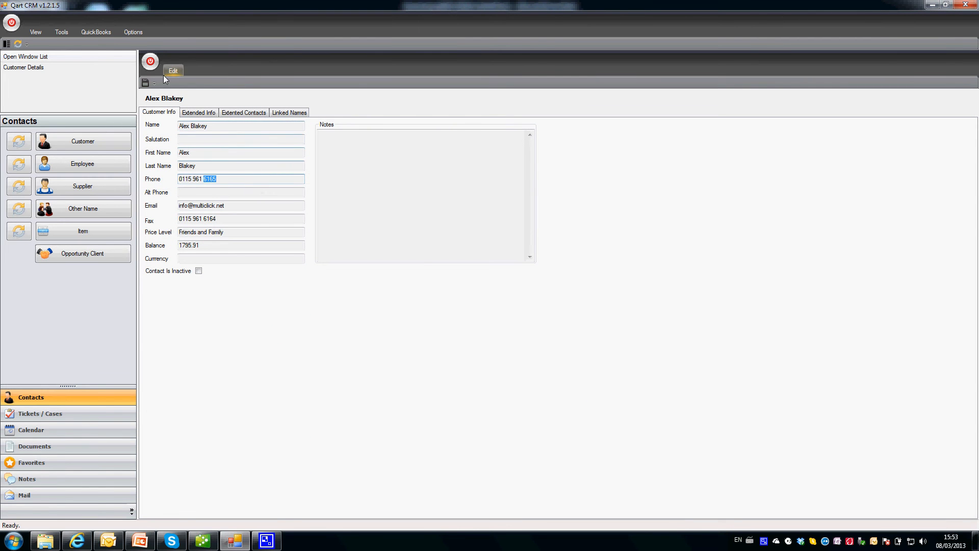
click(155, 63)
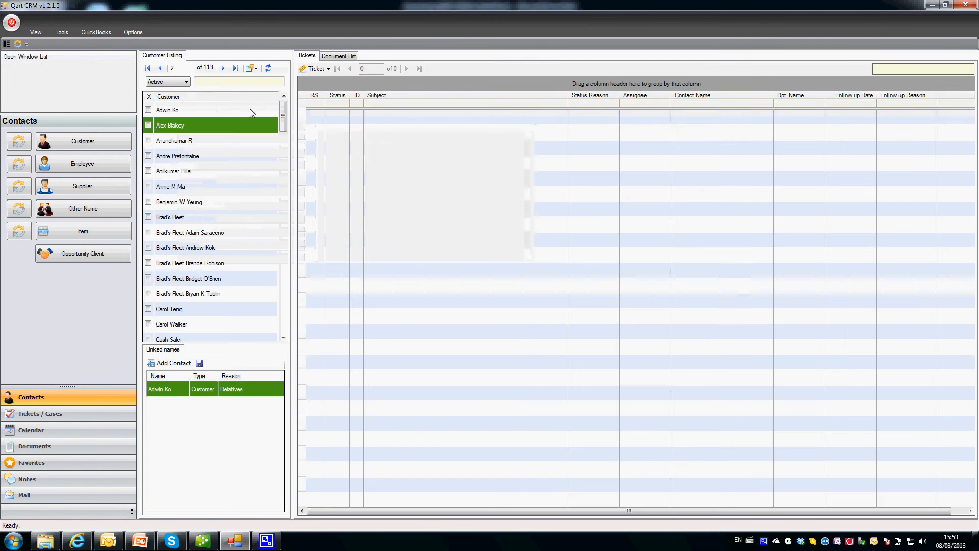
Search customers by the phone digits '616', then clear the search to list all 113.
click(236, 81)
text(6165)
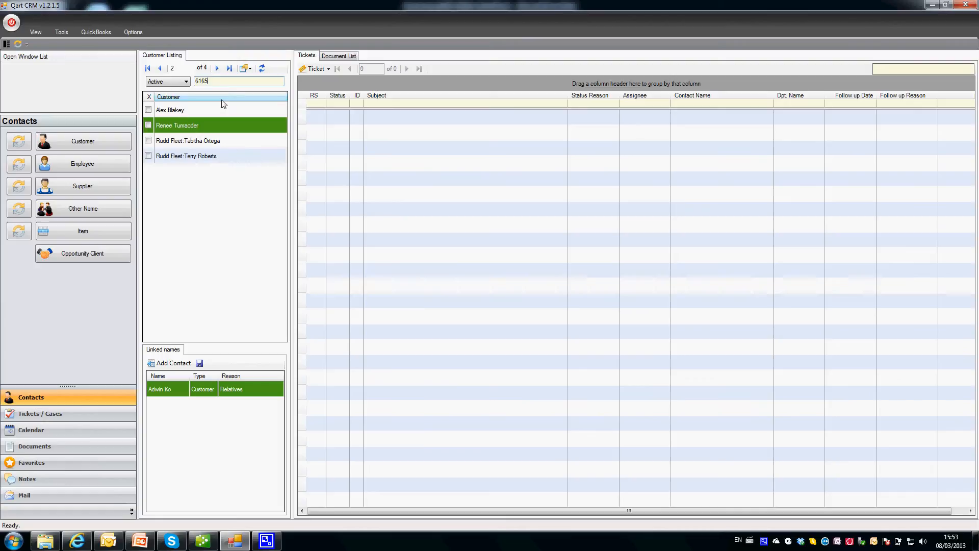
double_click(222, 80)
key(BackSpace)
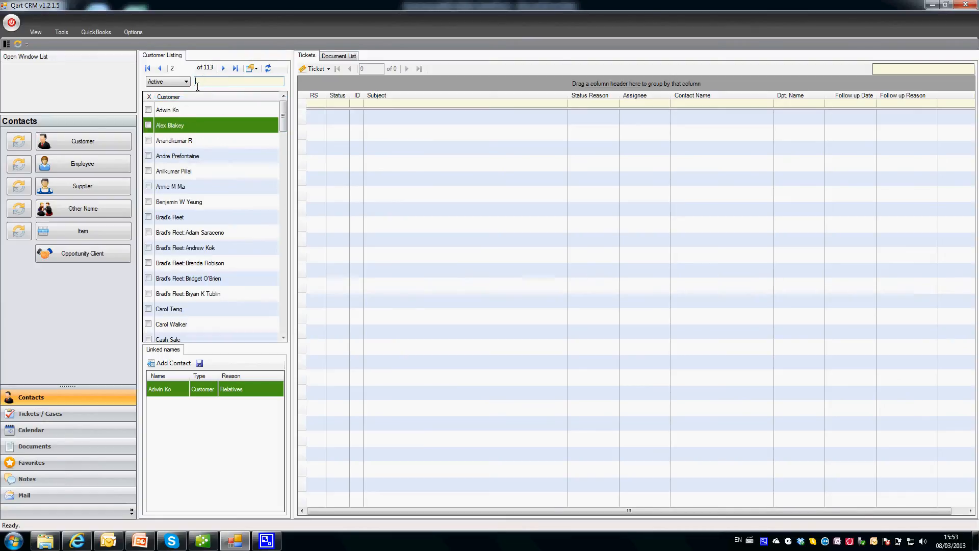
click(191, 112)
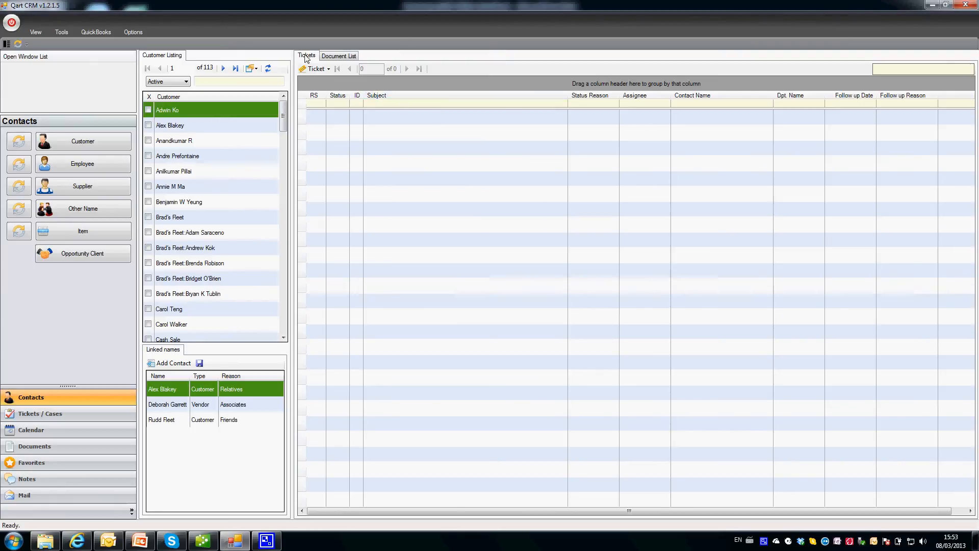
click(336, 56)
click(308, 55)
click(330, 55)
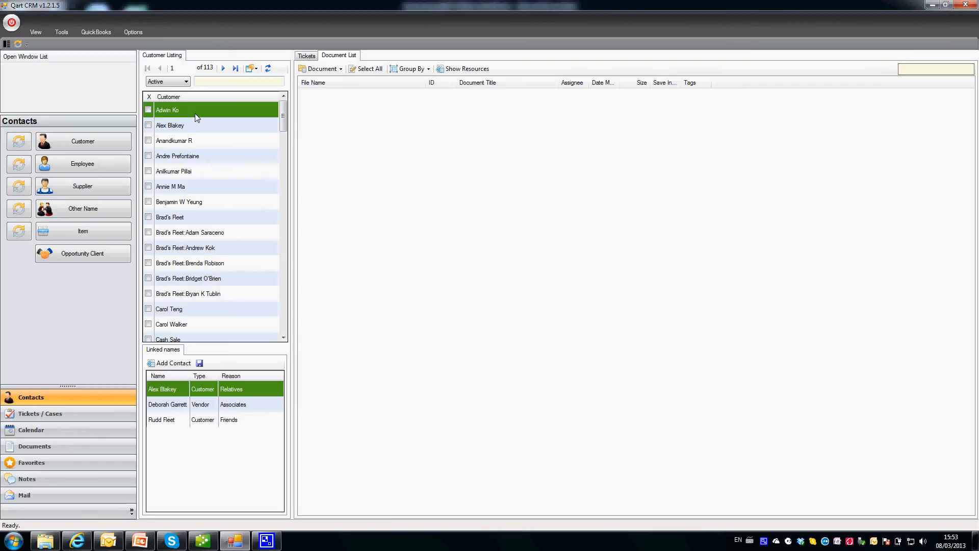
click(307, 56)
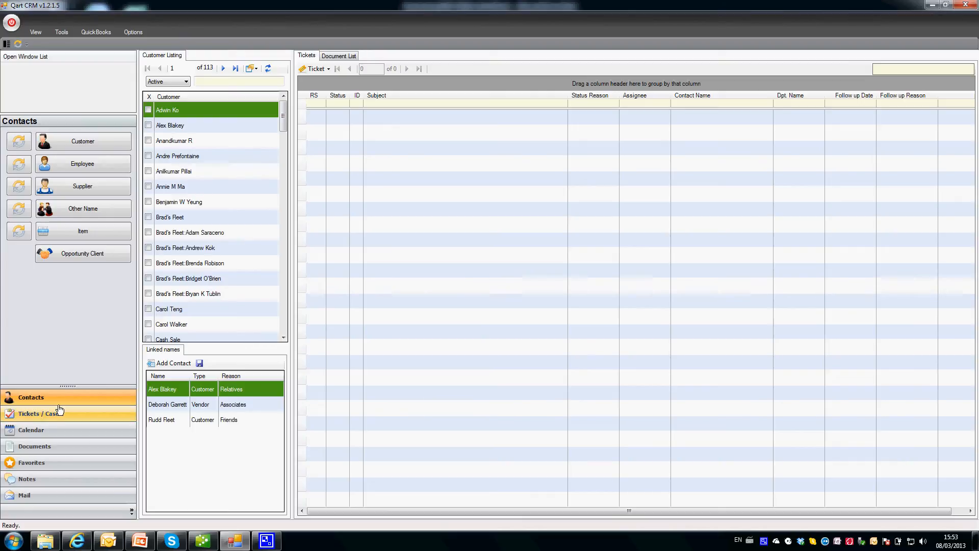
click(180, 125)
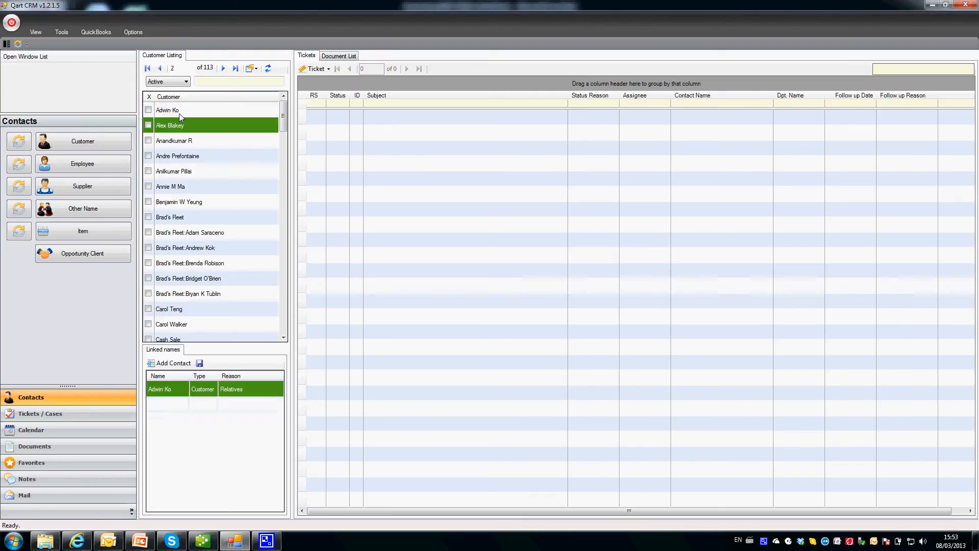
click(179, 113)
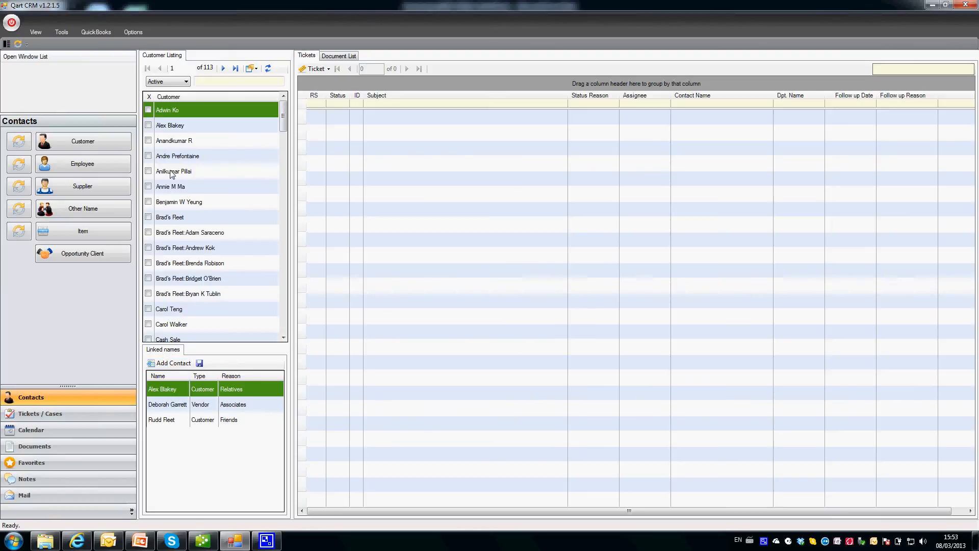
click(167, 404)
click(166, 419)
click(167, 404)
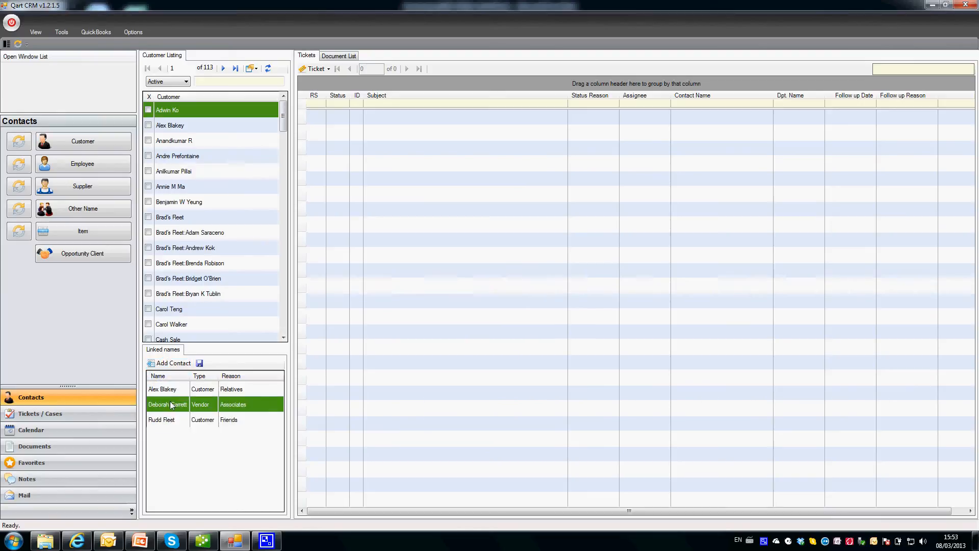
click(163, 389)
click(193, 126)
click(190, 112)
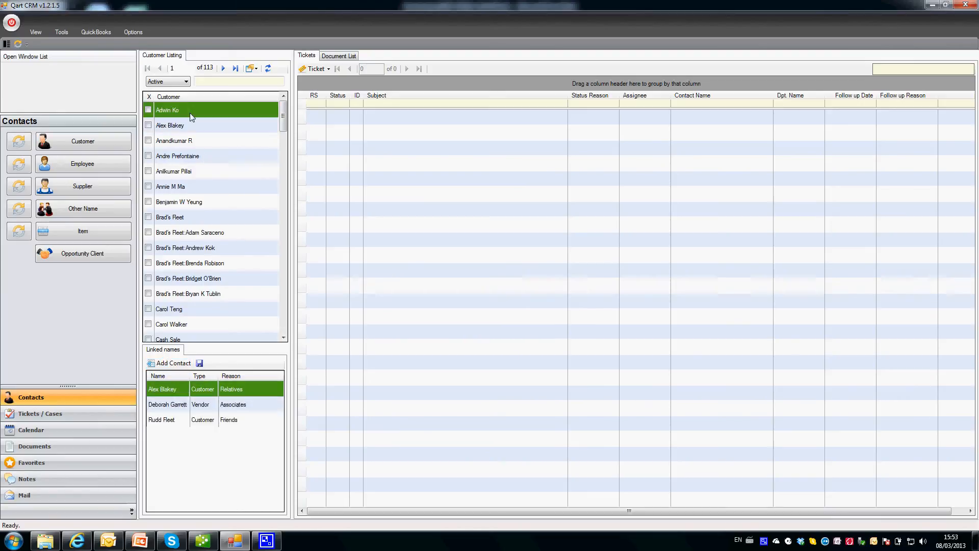
click(189, 127)
click(186, 141)
click(183, 124)
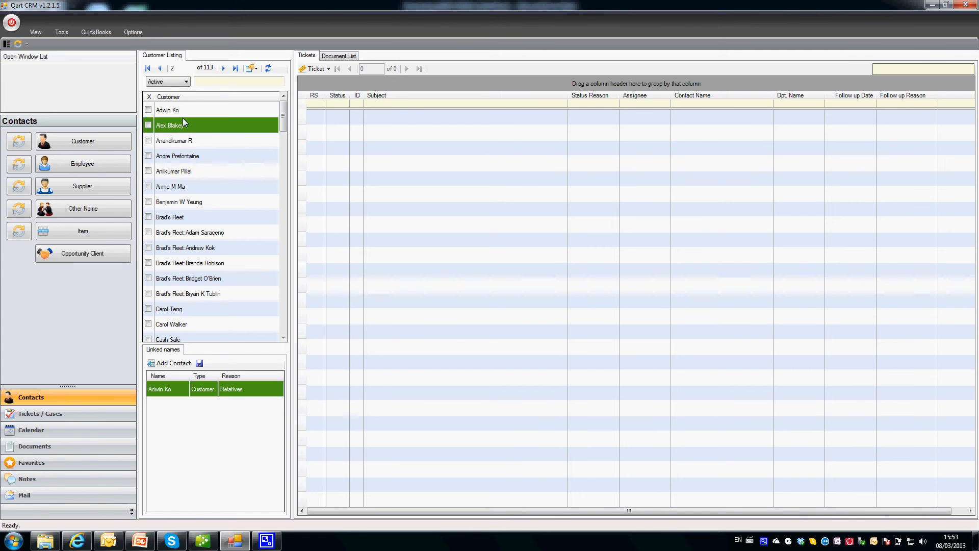
click(182, 110)
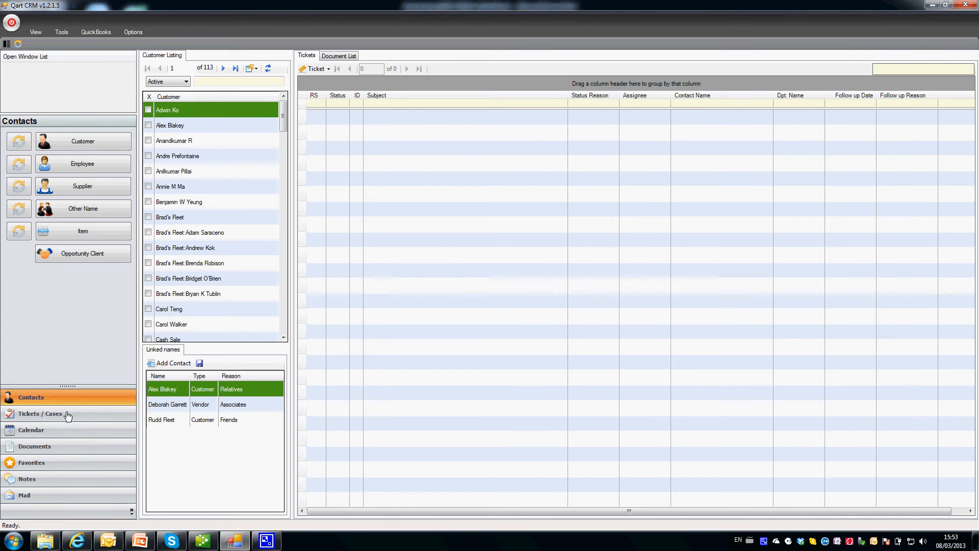
Show the unassigned emails under Tickets / Cases, then present the ticketing slide in PowerPoint.
click(39, 419)
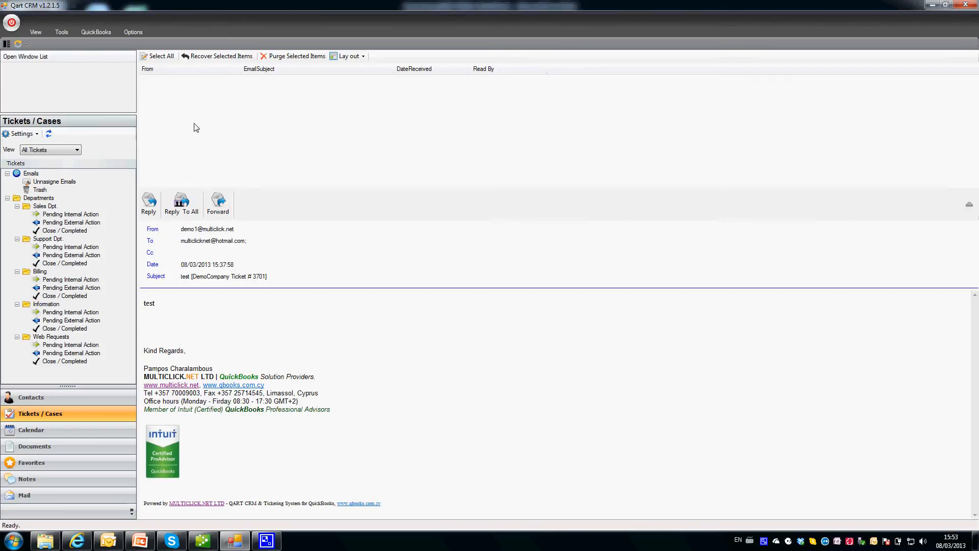
click(45, 182)
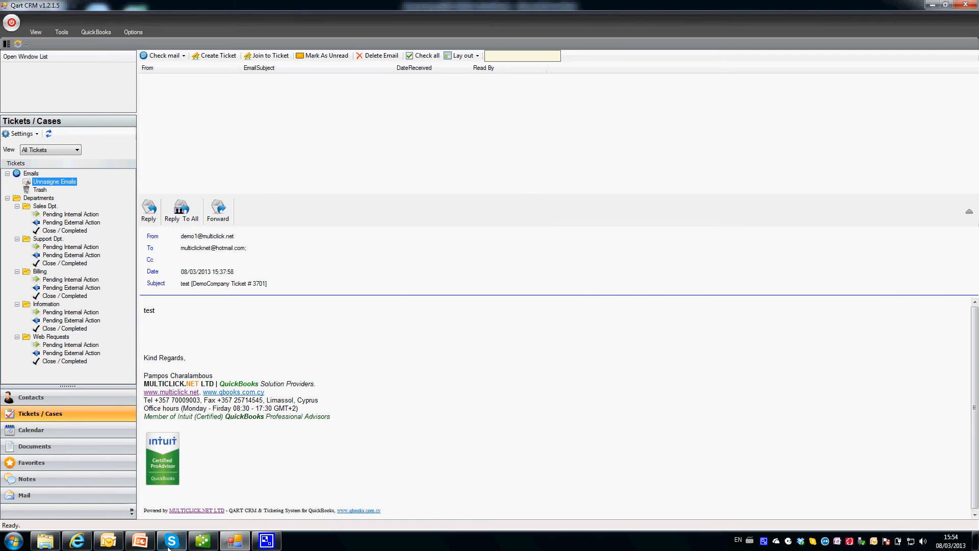
click(140, 540)
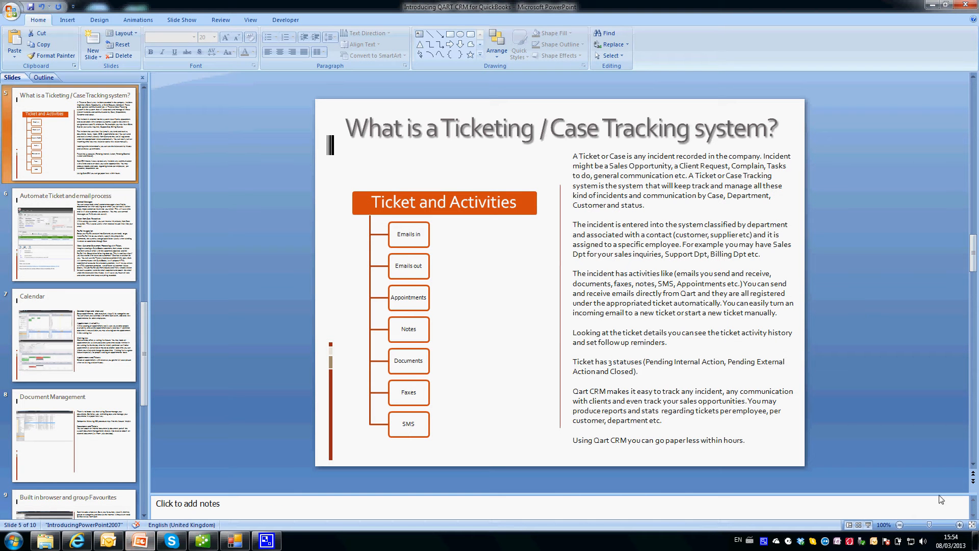
click(868, 525)
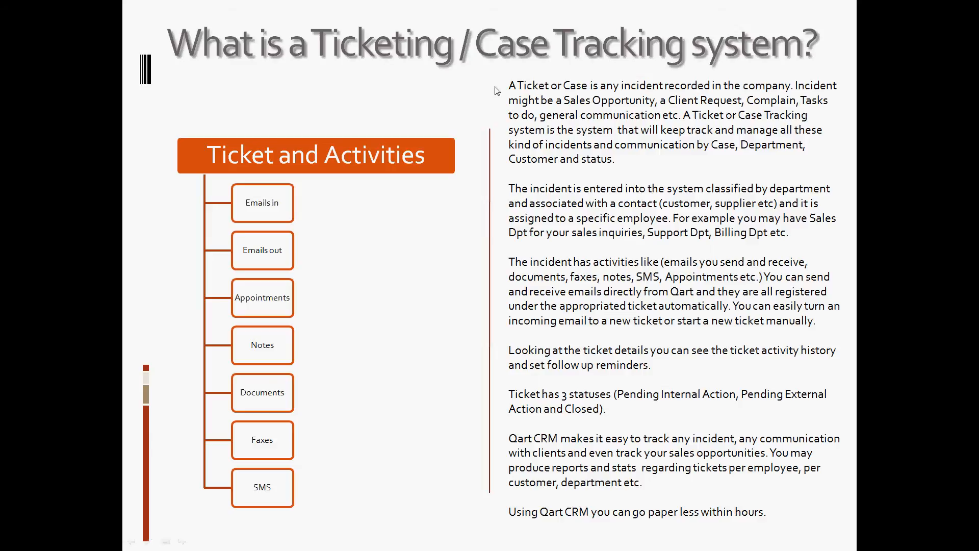
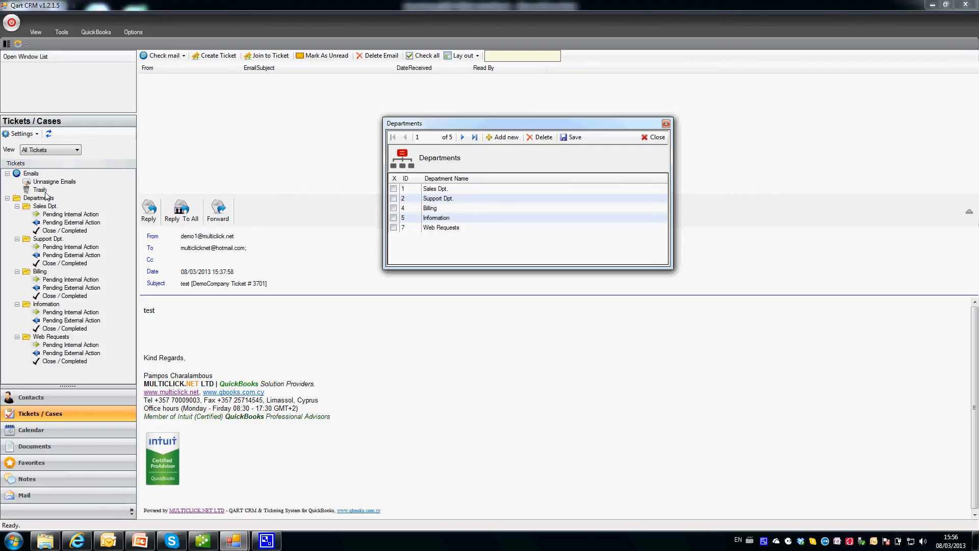
Step through the five departments down to Web Requests, then close the Departments list.
click(440, 189)
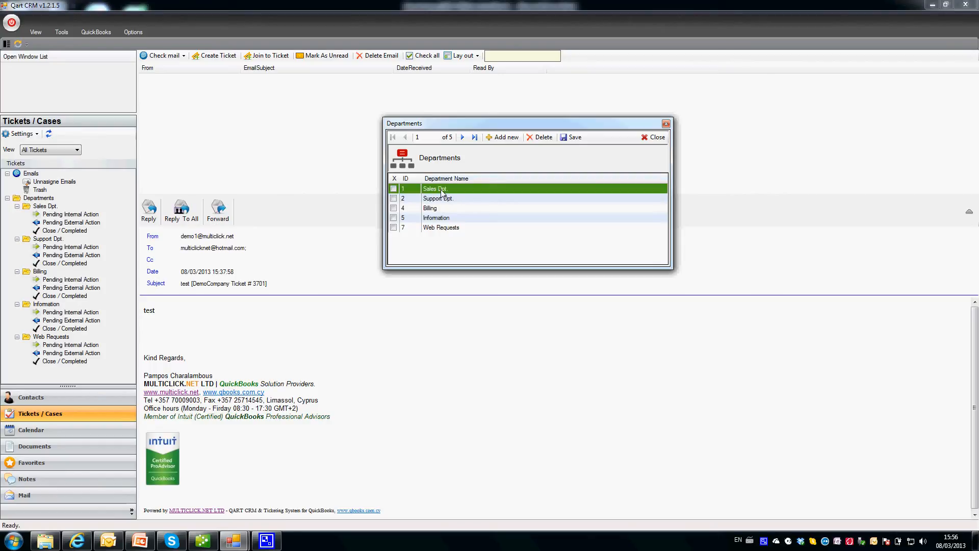
click(440, 199)
click(441, 208)
click(440, 218)
click(441, 228)
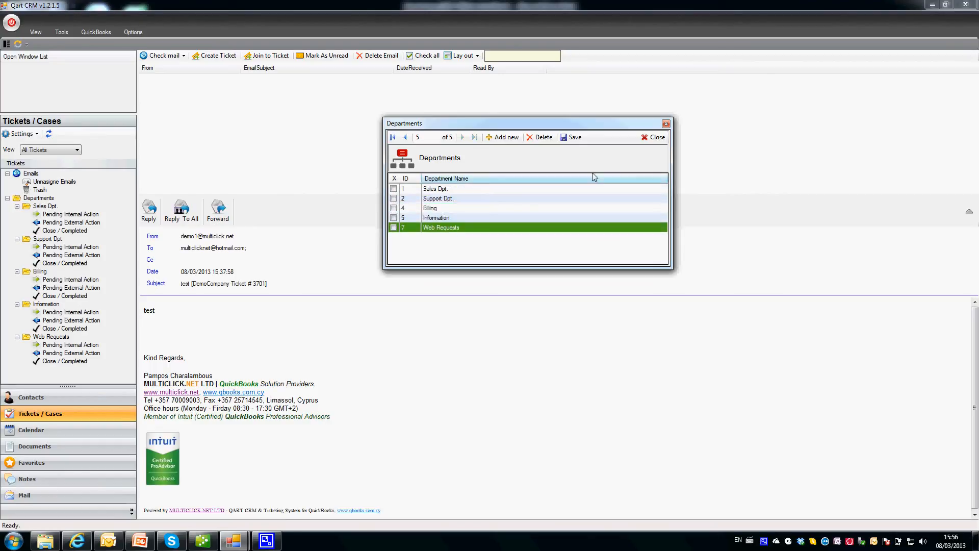
click(655, 138)
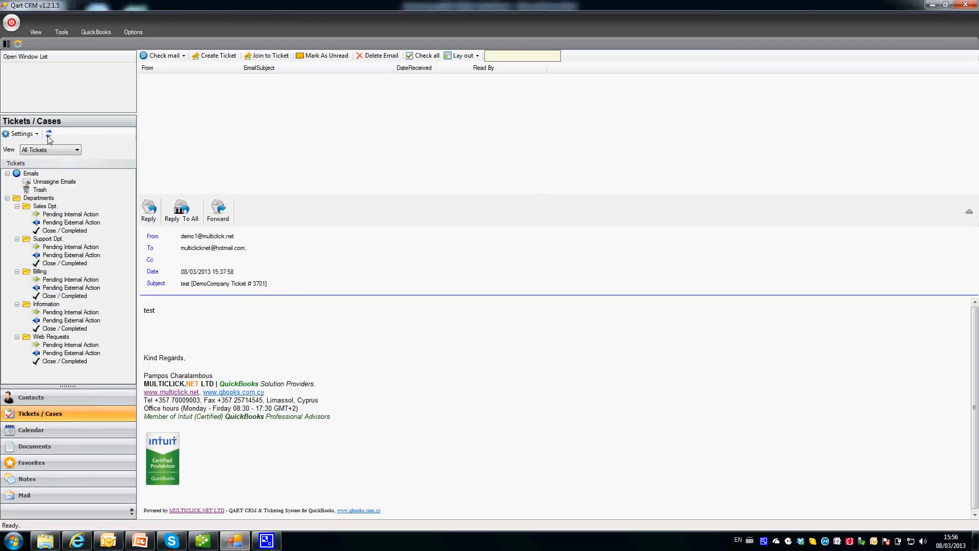
Inspect the mail account's settings on the Preferences Email Accounts tab without changes, then switch to QuickBooks.
click(61, 32)
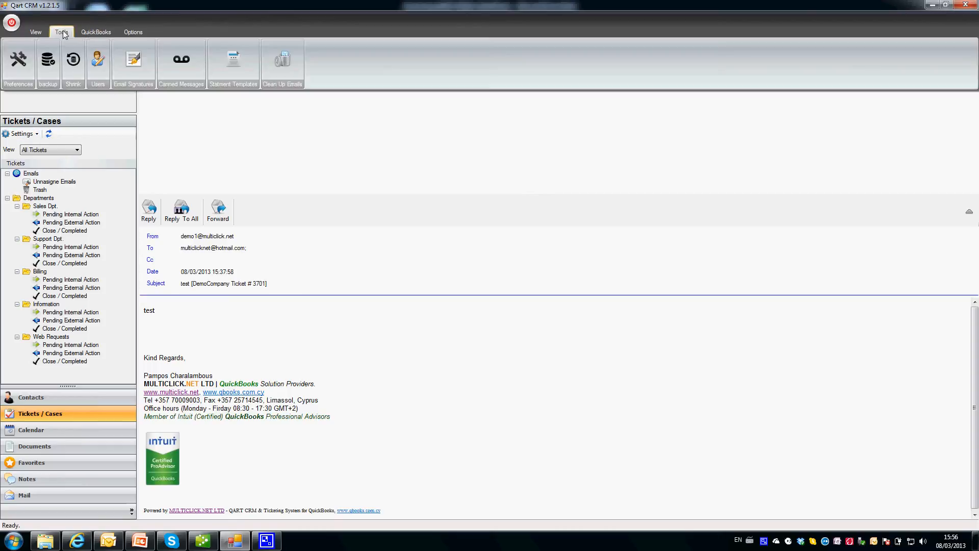
click(20, 54)
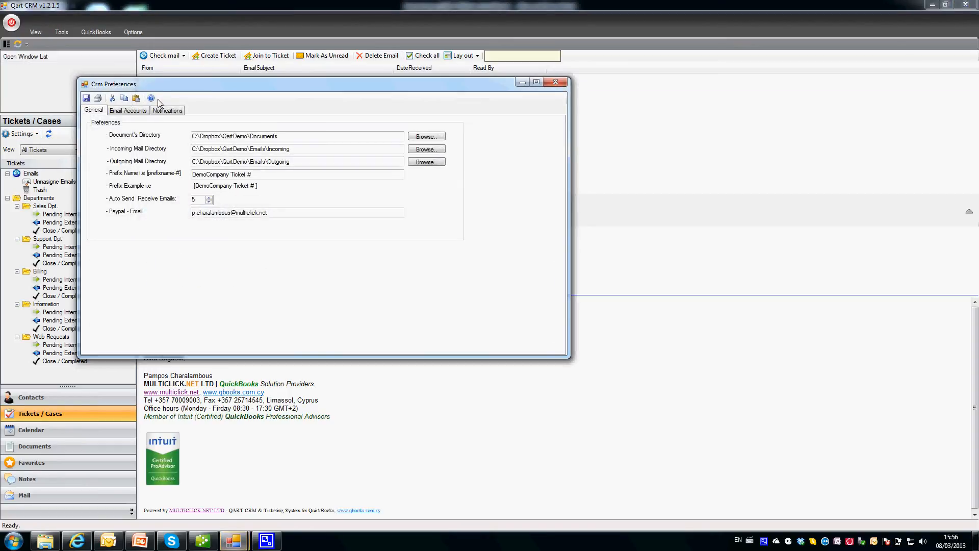
click(135, 114)
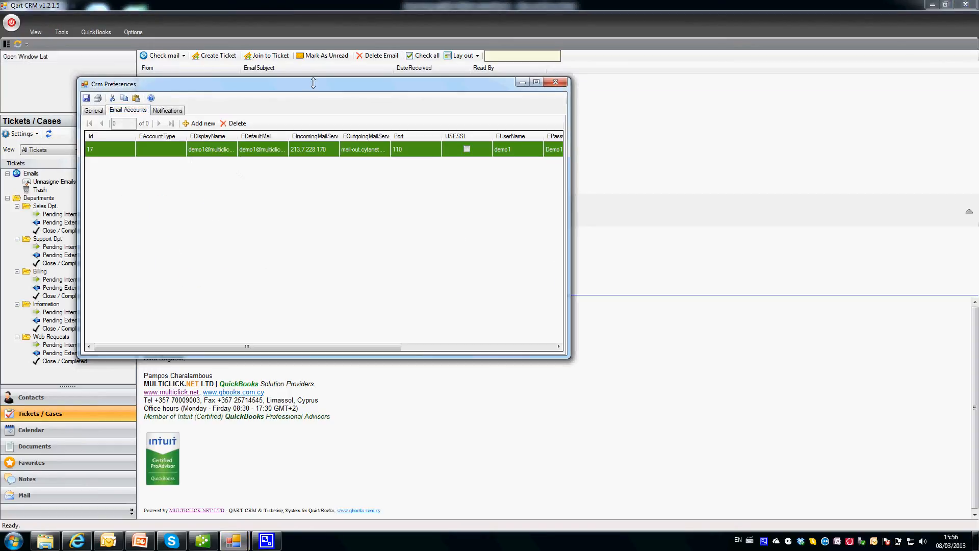
drag(313, 84, 506, 107)
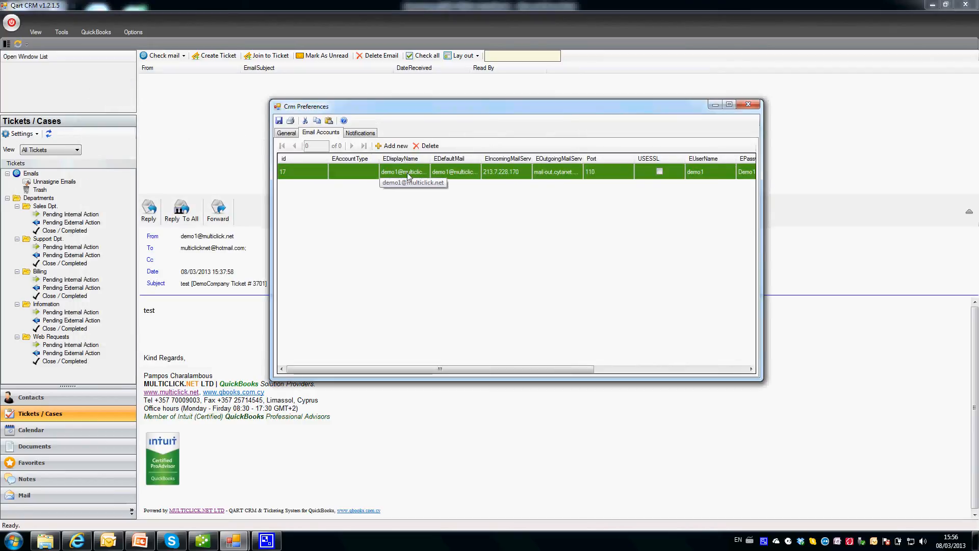
double_click(426, 174)
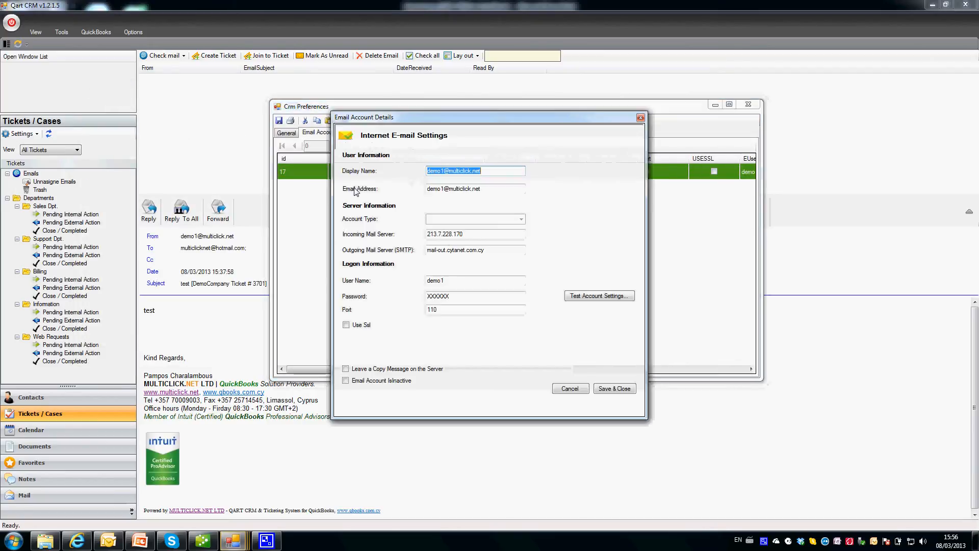
click(641, 117)
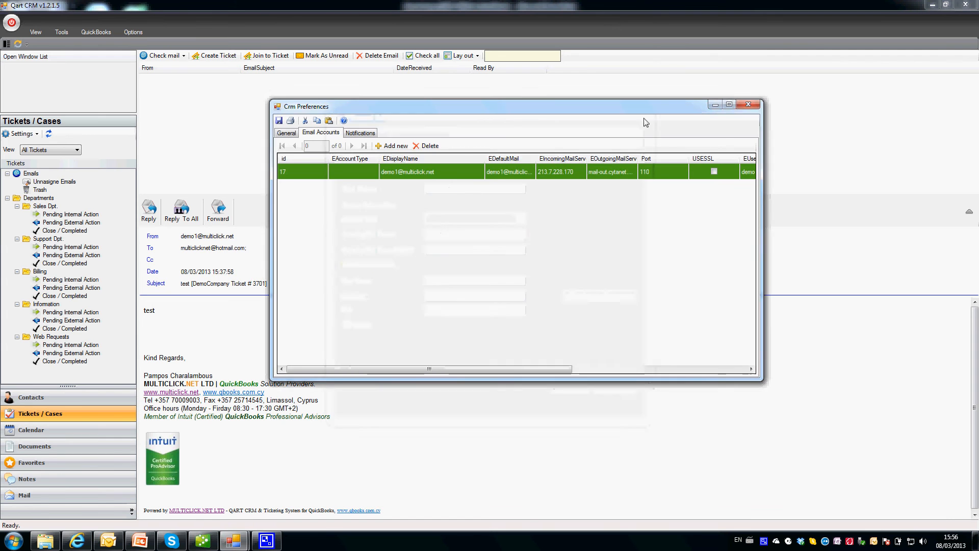
click(749, 105)
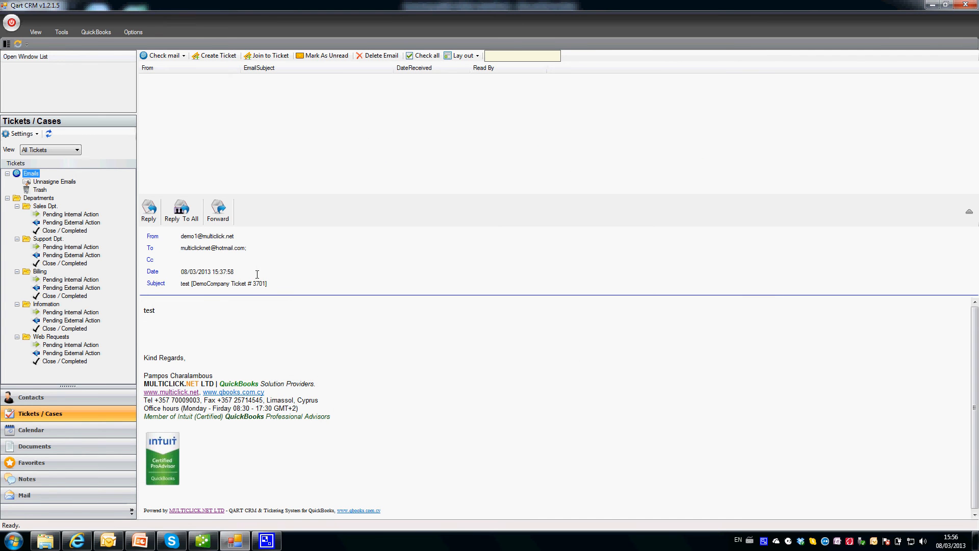
click(203, 540)
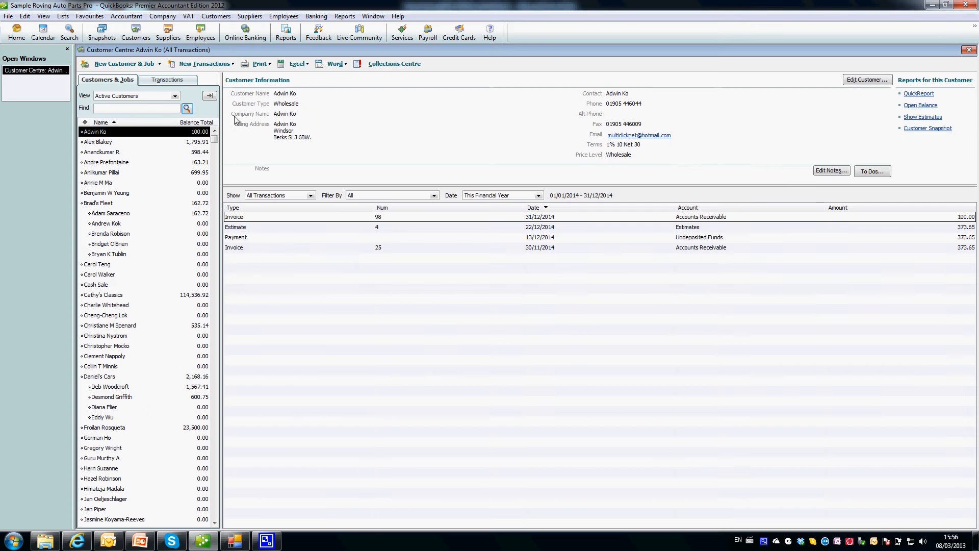
Show the next customer's details and transactions in the Customer Centre, then return to Qart CRM.
click(130, 152)
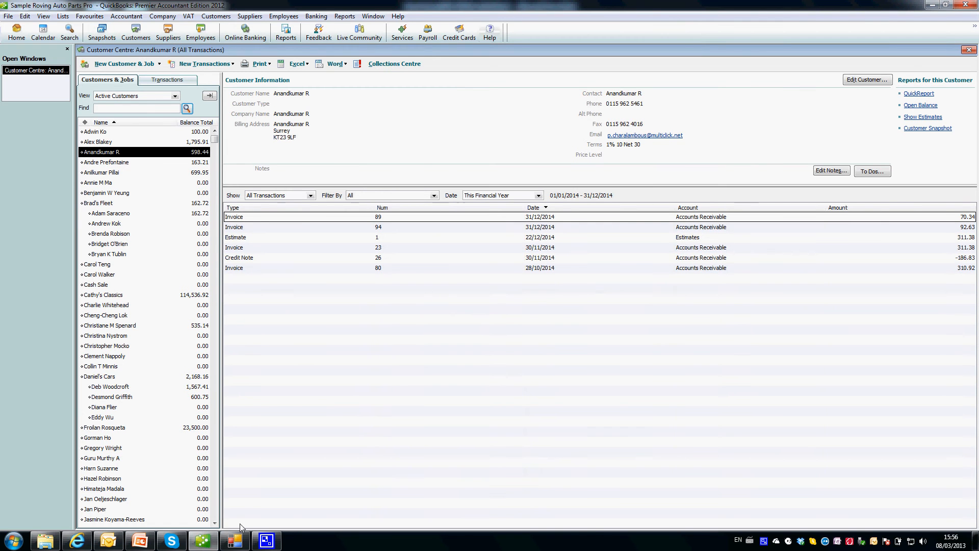
click(238, 540)
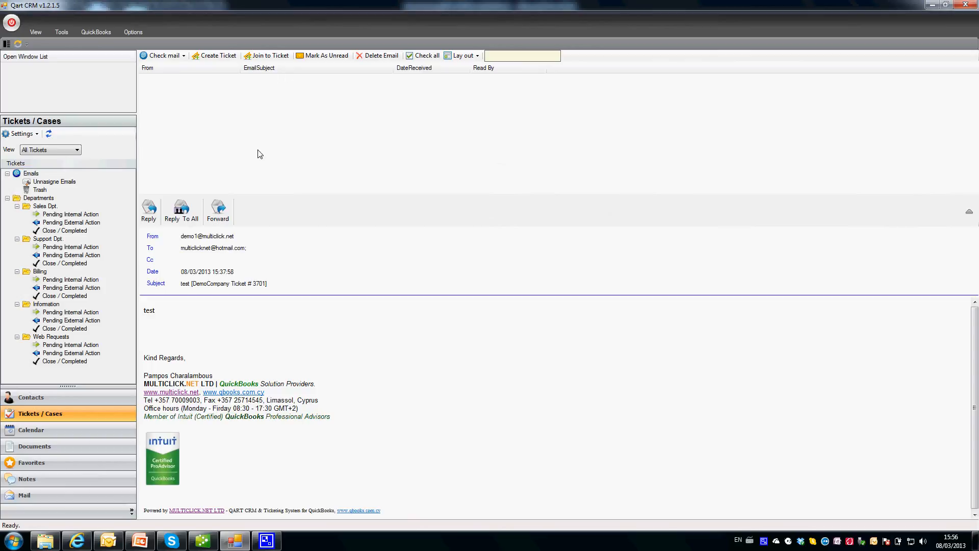
click(50, 182)
click(42, 191)
click(45, 199)
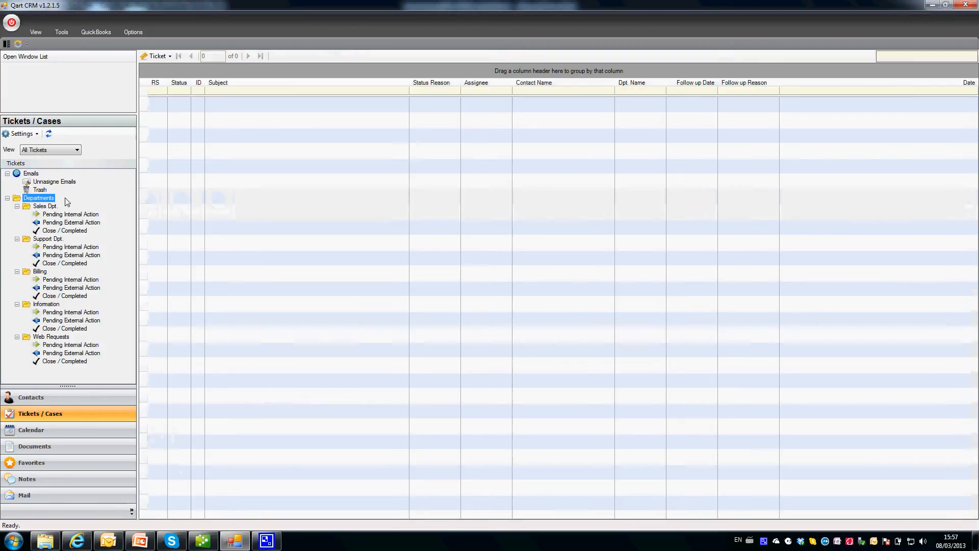
click(48, 206)
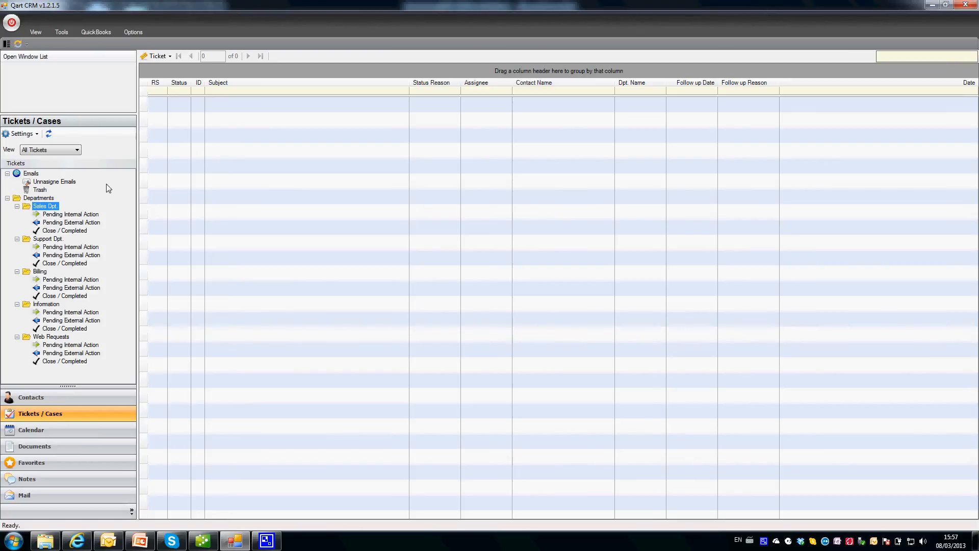
click(50, 185)
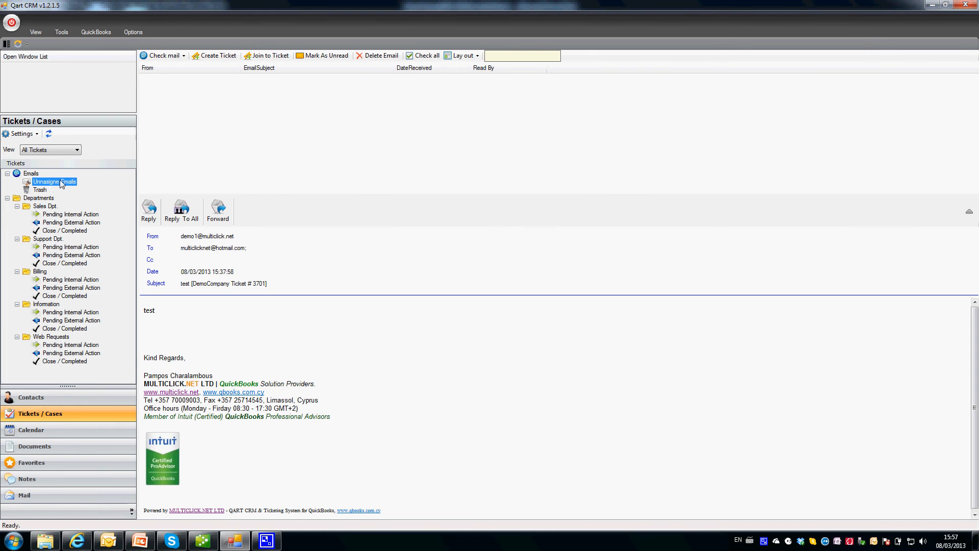
click(255, 125)
Send the support address a Hotmail message 'Need help with my server' asking for help.
click(78, 540)
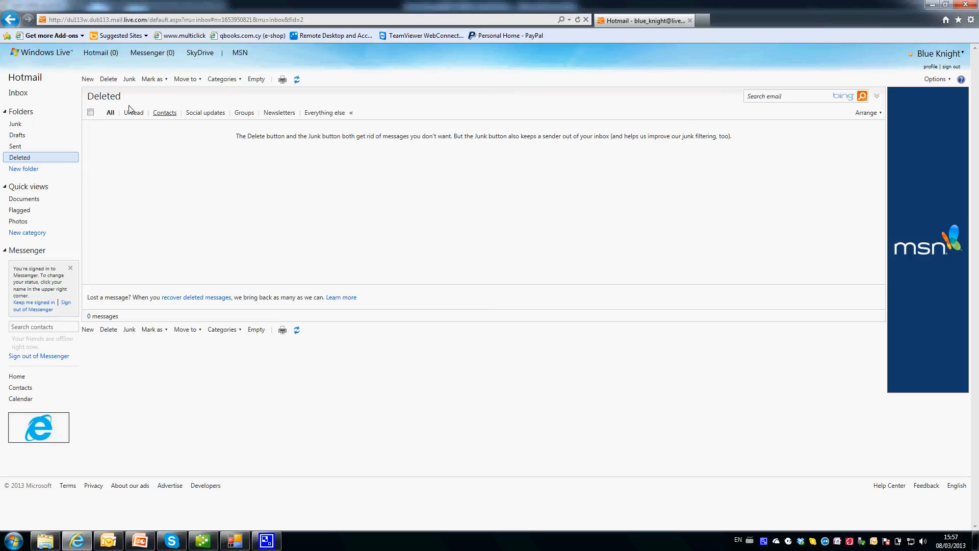
click(88, 81)
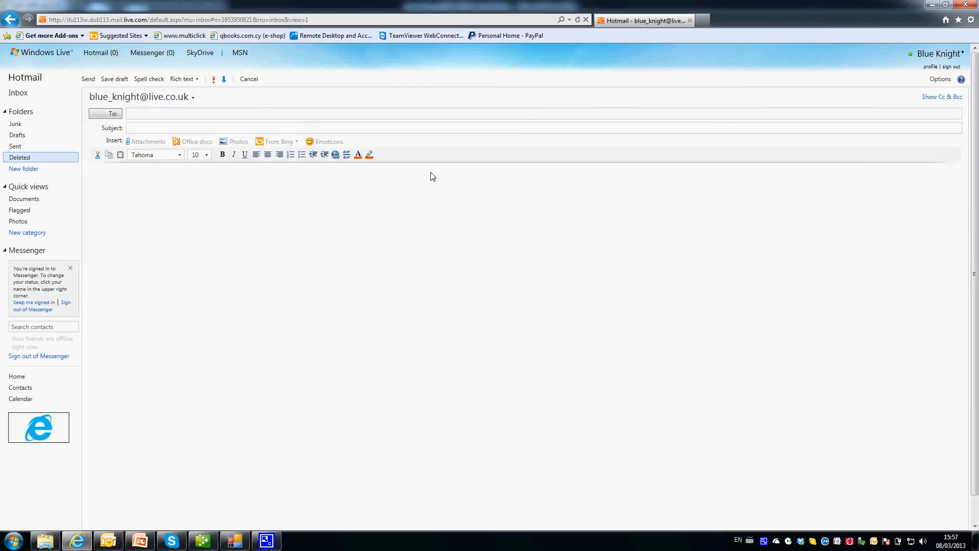
click(200, 115)
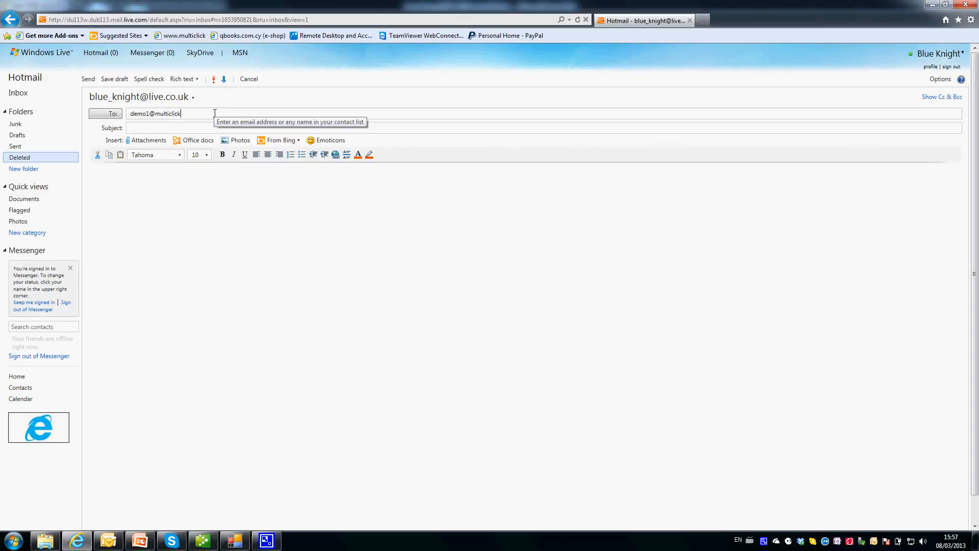
key(Tab)
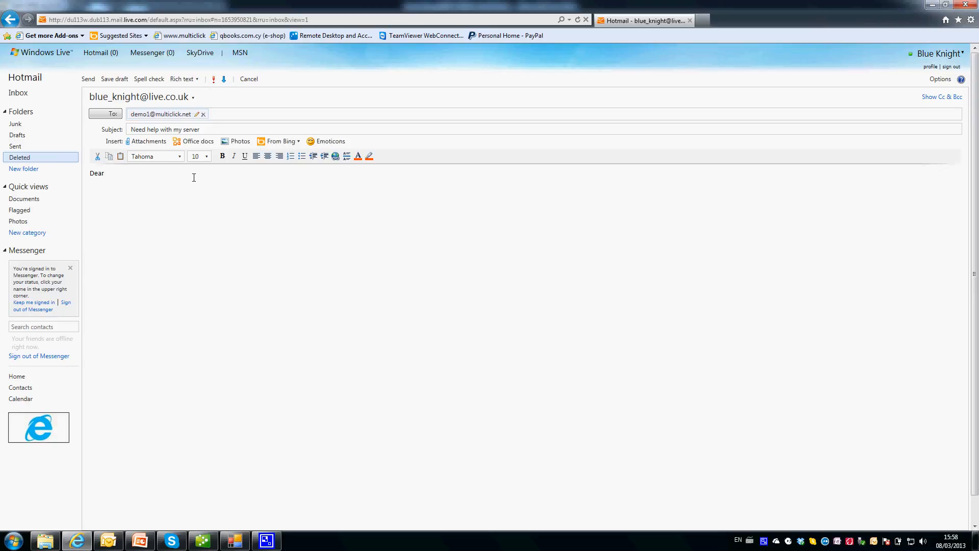
text(.net  )
text(Please help me with my server.)
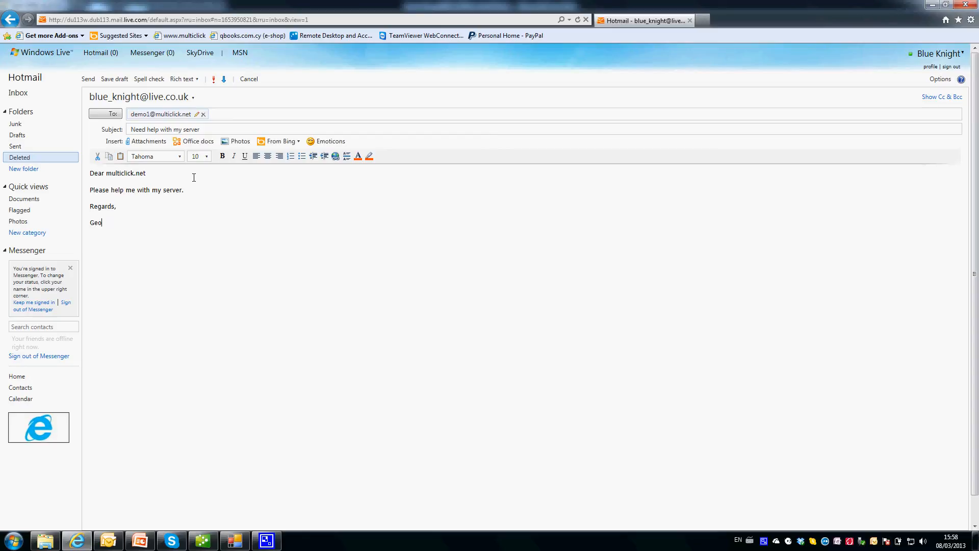
click(87, 79)
Back in Qart CRM, show Unassigned Emails and briefly open and close the Preferences.
click(236, 541)
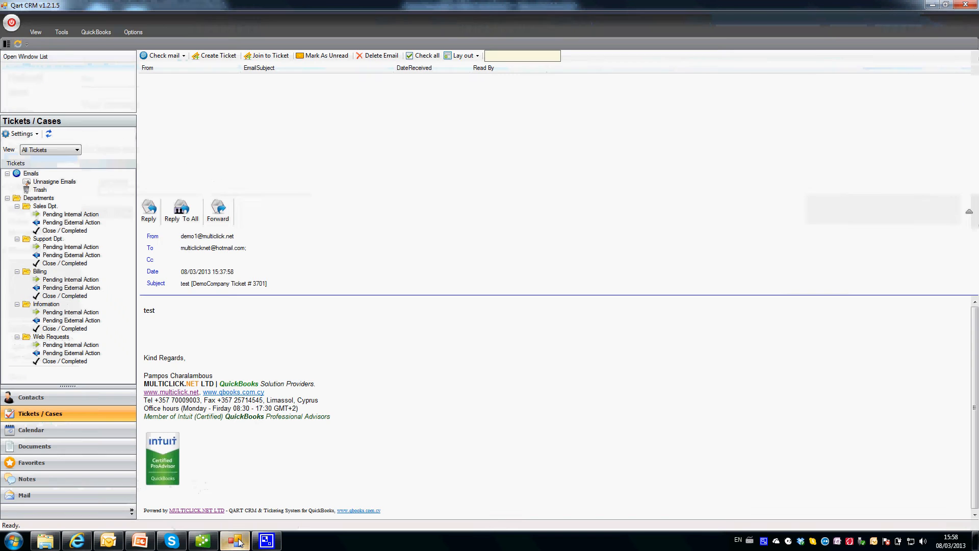
click(43, 182)
click(62, 32)
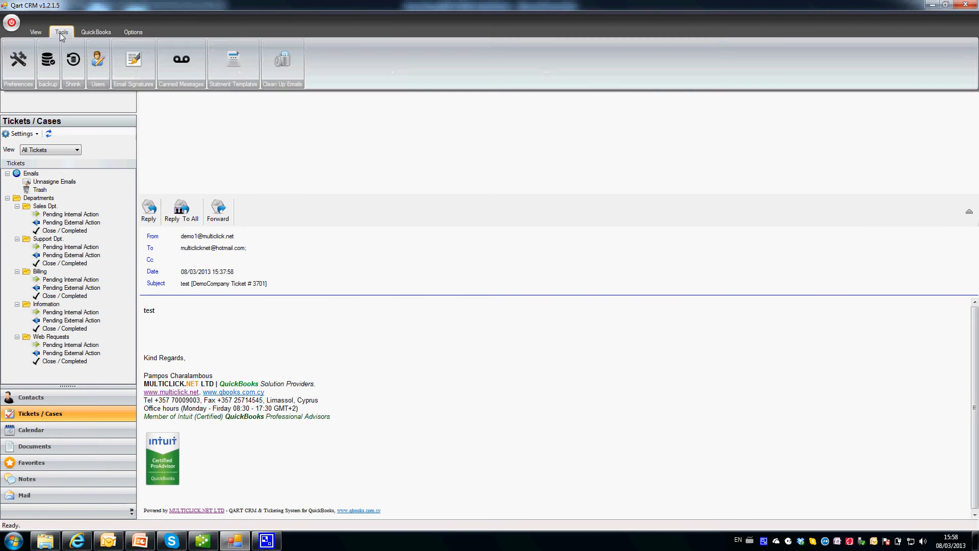
click(18, 56)
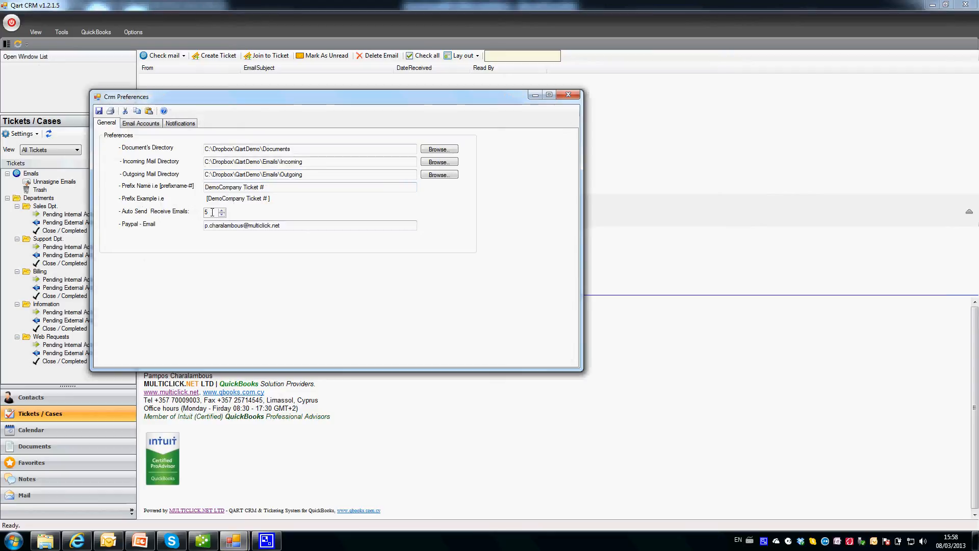
click(569, 95)
Run Check All mail twice until the new email arrives, then open Unassigned Emails.
click(158, 59)
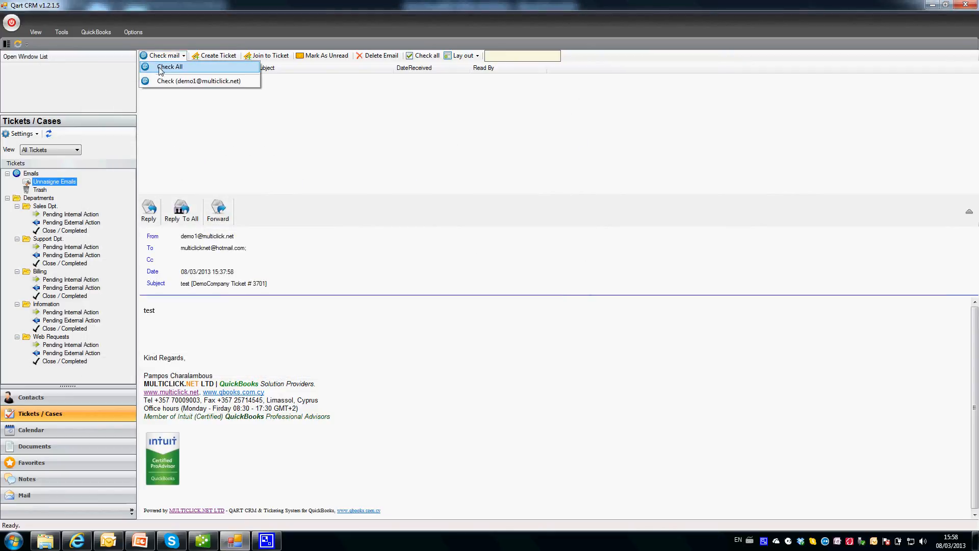
click(161, 69)
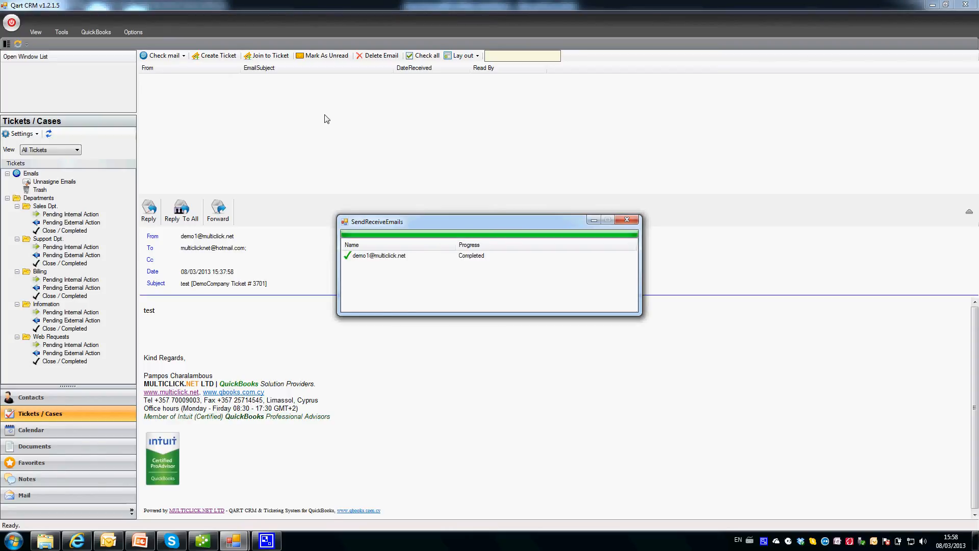
click(627, 219)
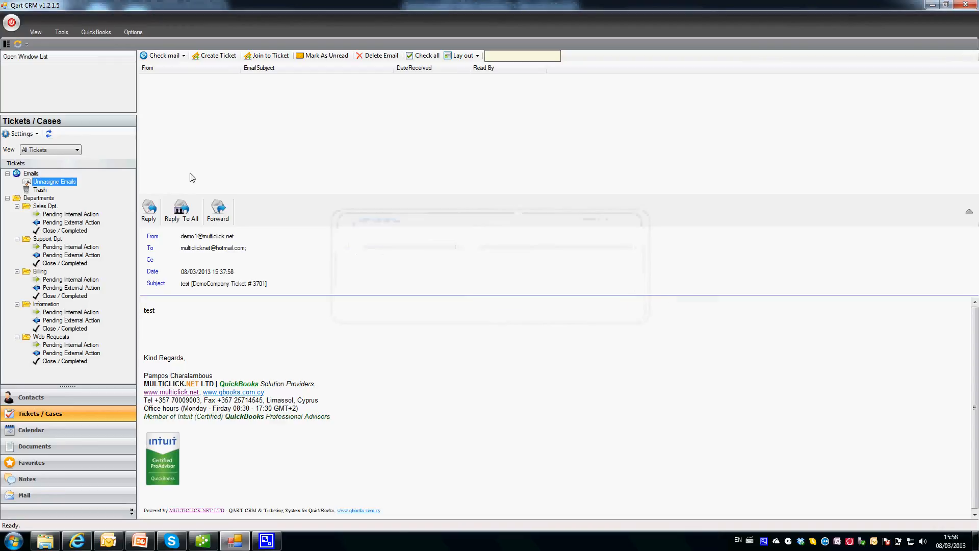
click(168, 56)
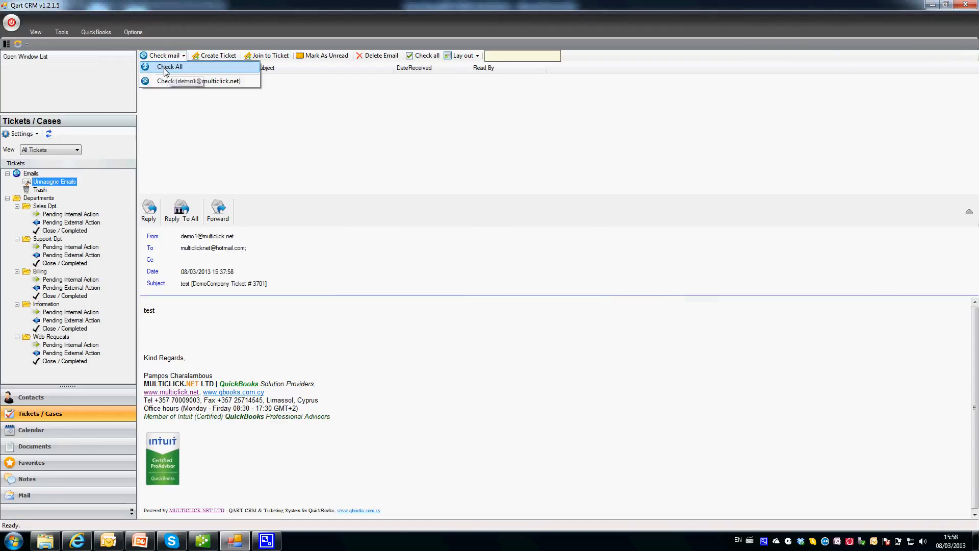
click(166, 70)
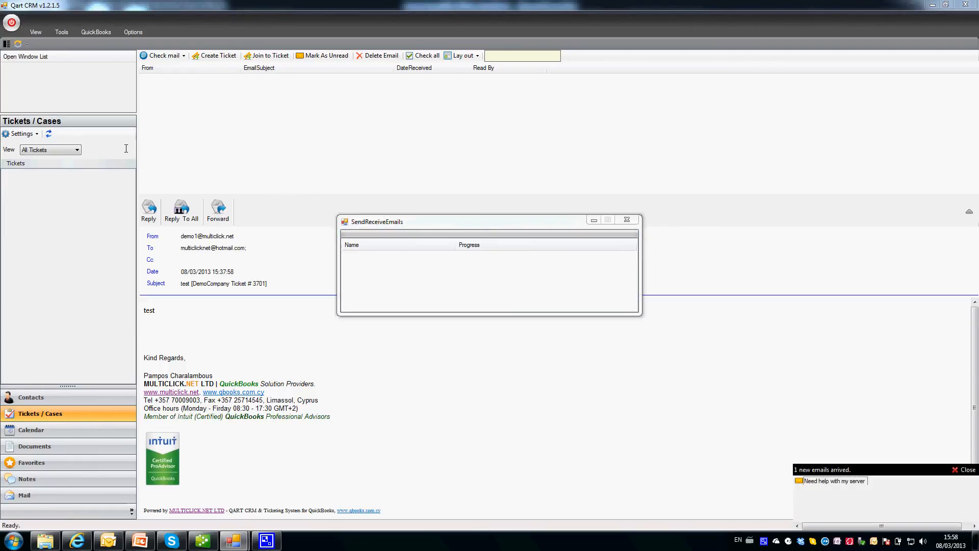
click(624, 221)
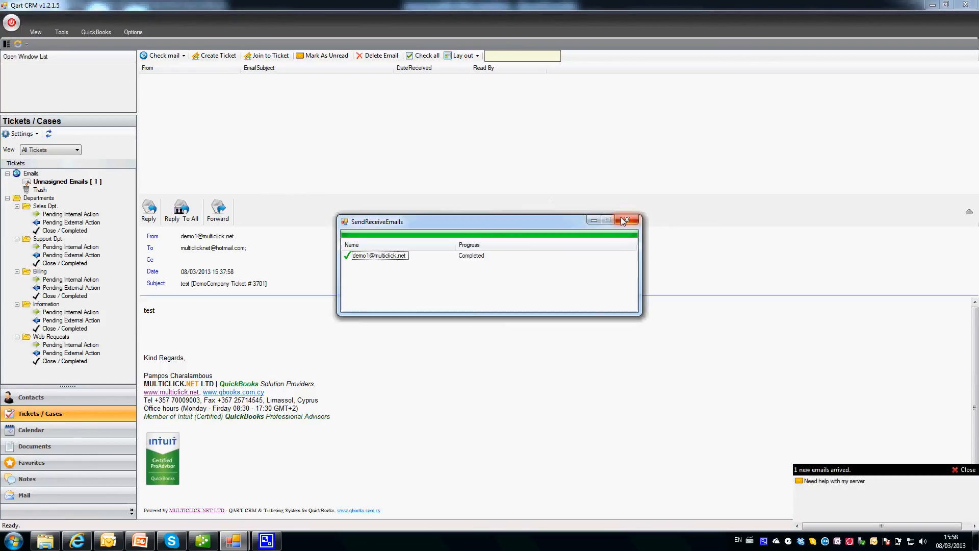
click(623, 222)
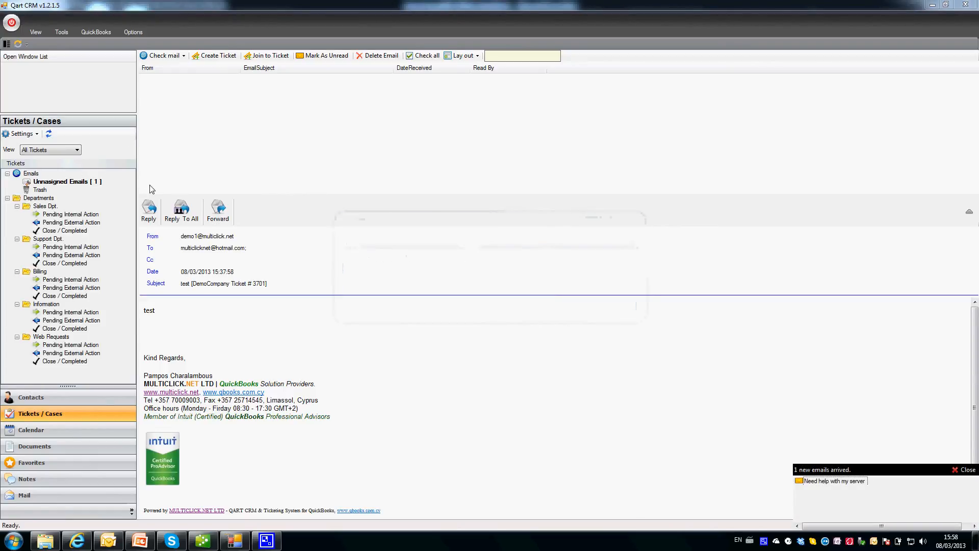
click(66, 182)
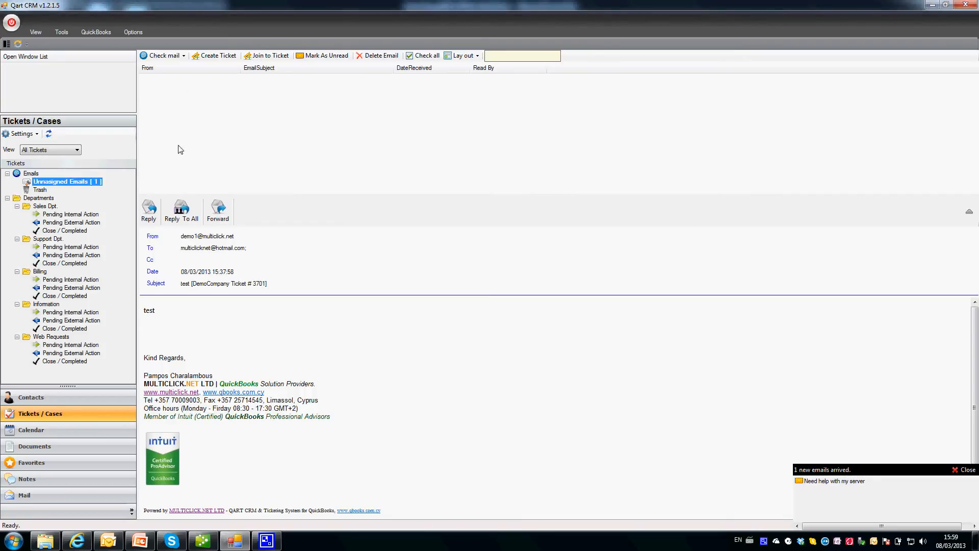
Preview and tick the 'Need help with my server' email, then choose Create Ticket.
click(43, 183)
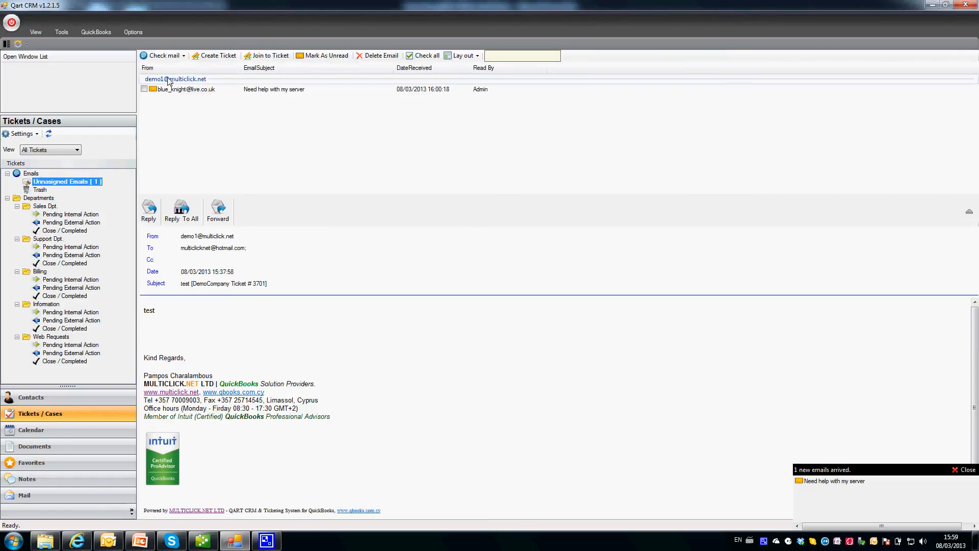
click(174, 90)
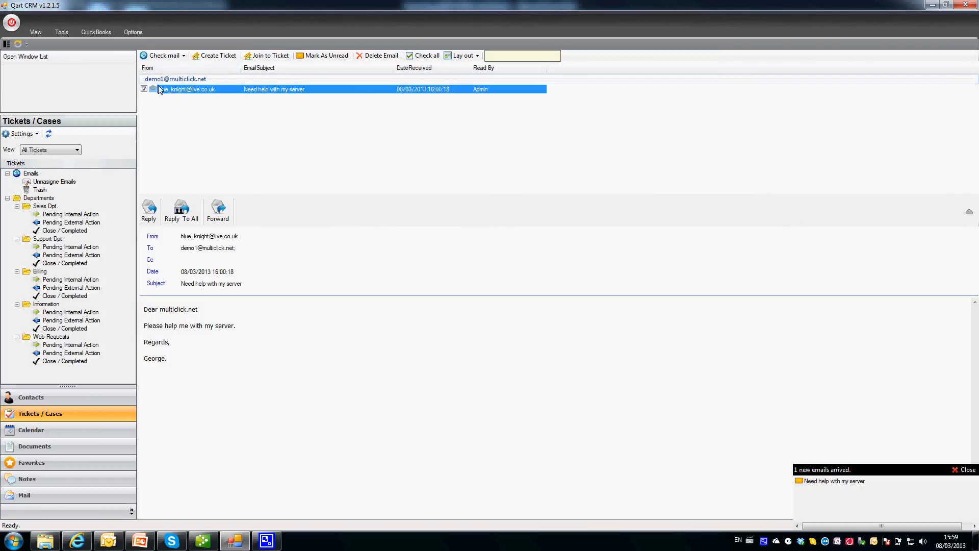
click(144, 89)
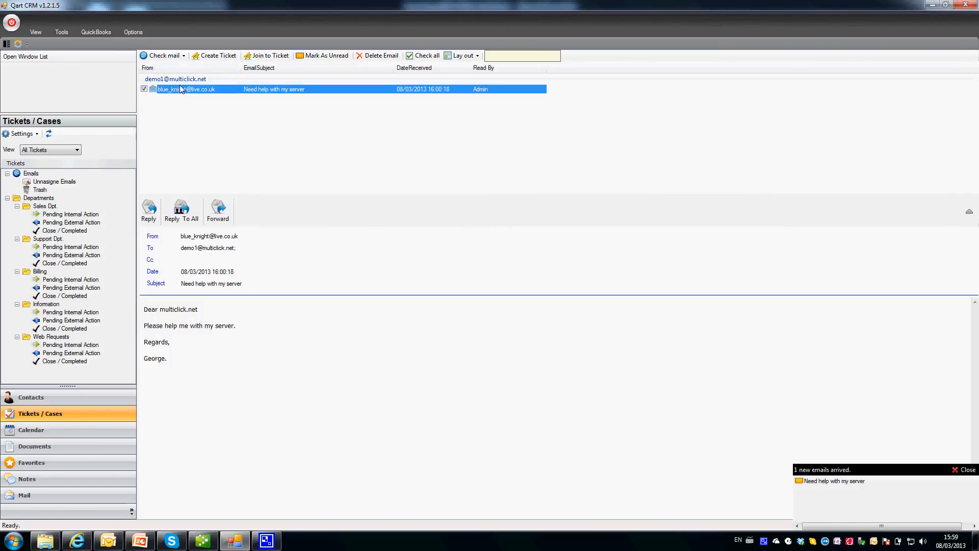
click(217, 57)
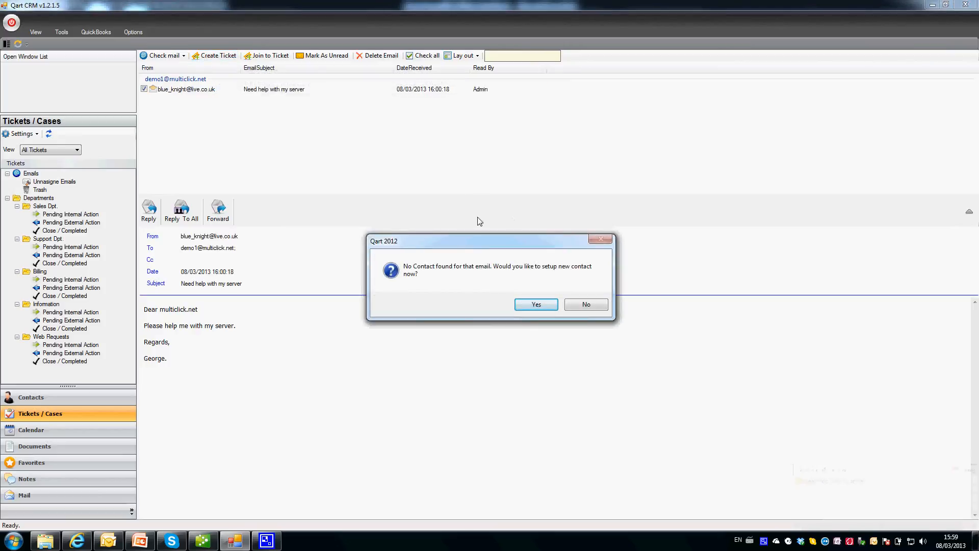
Agree to a new contact and make the sender an extended contact of an existing customer company.
click(536, 305)
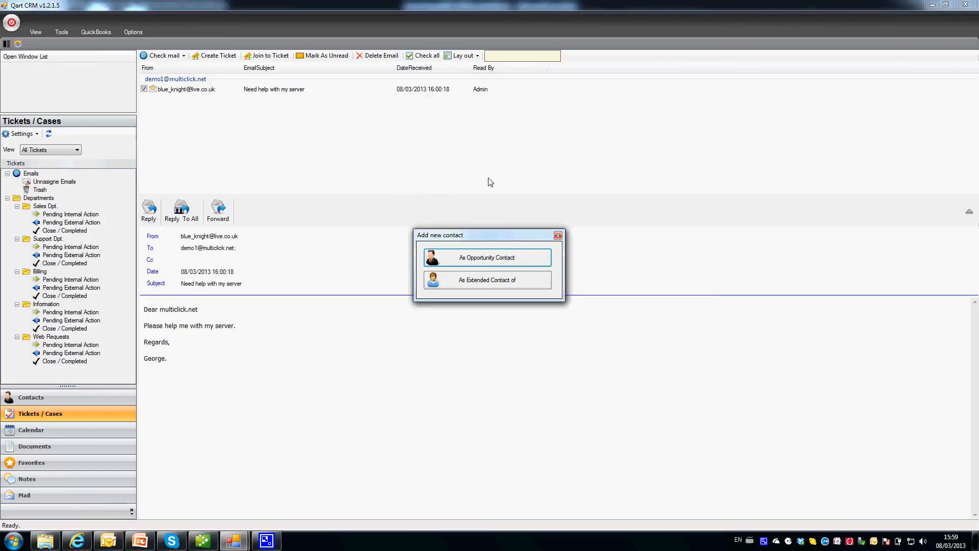
click(489, 284)
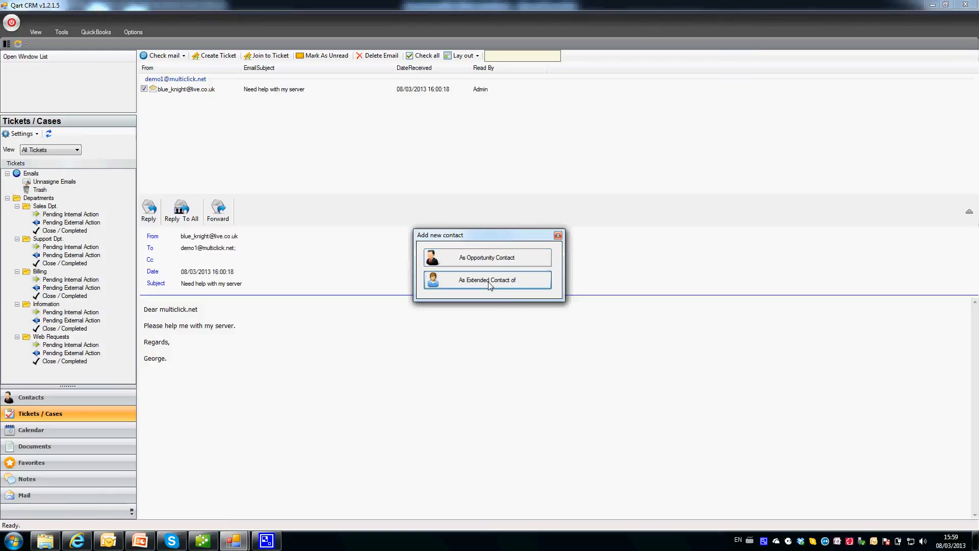
click(450, 233)
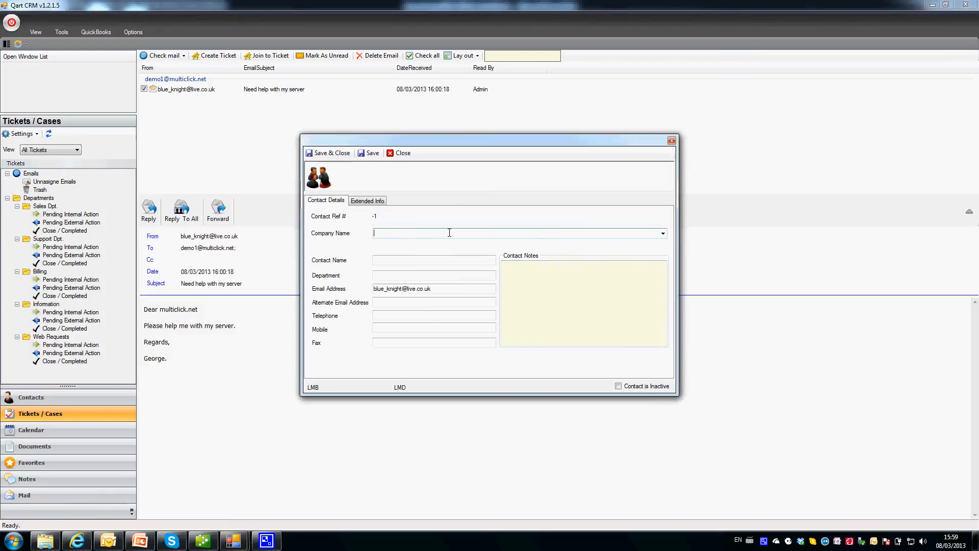
click(663, 233)
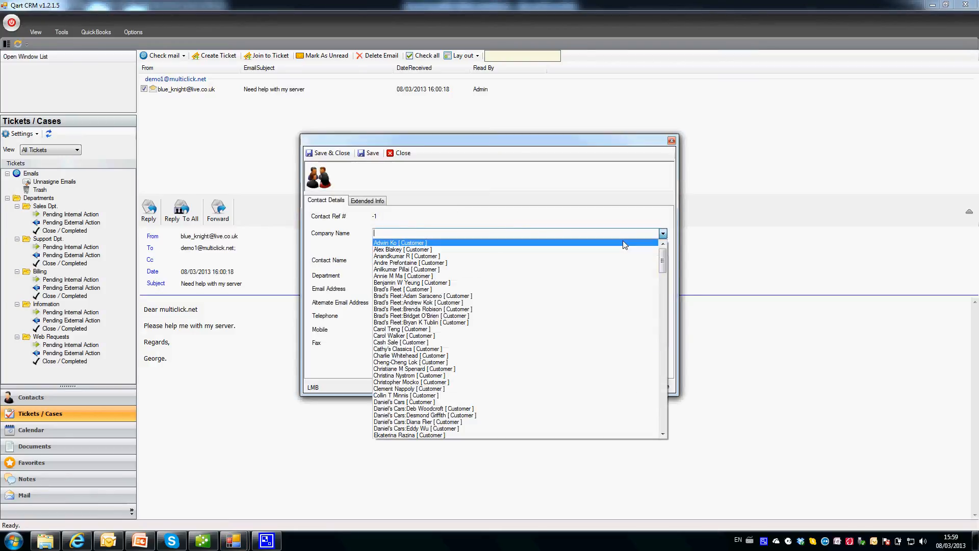
click(627, 244)
click(474, 261)
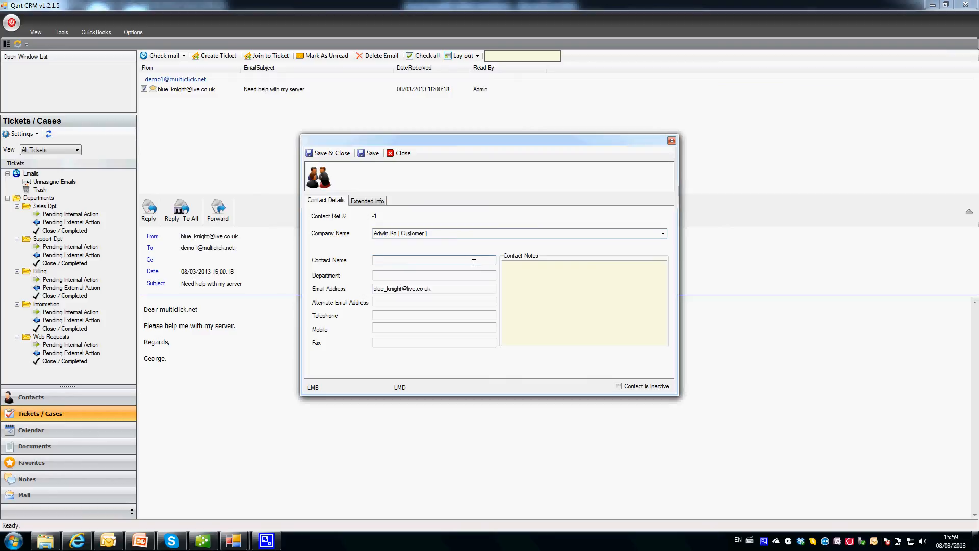
Enter the contact's name and telephone number, then save to create ticket 3702.
key(Caps_Lock)
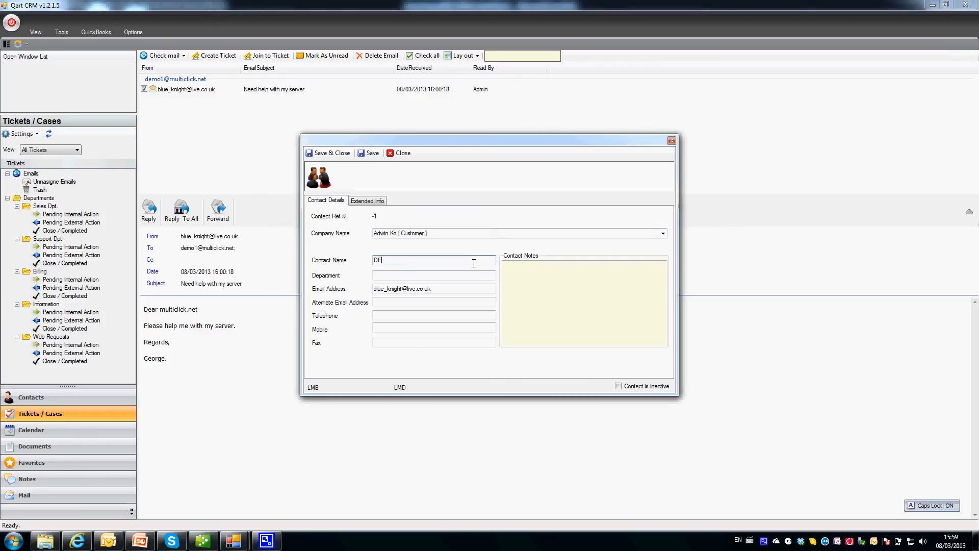
text(DEMO)
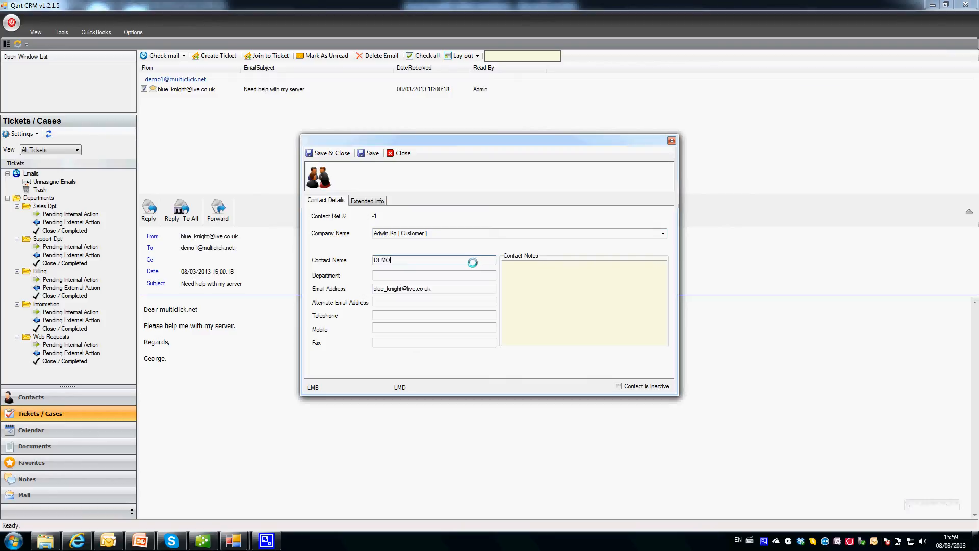
key(BackSpace)
key(Caps_Lock)
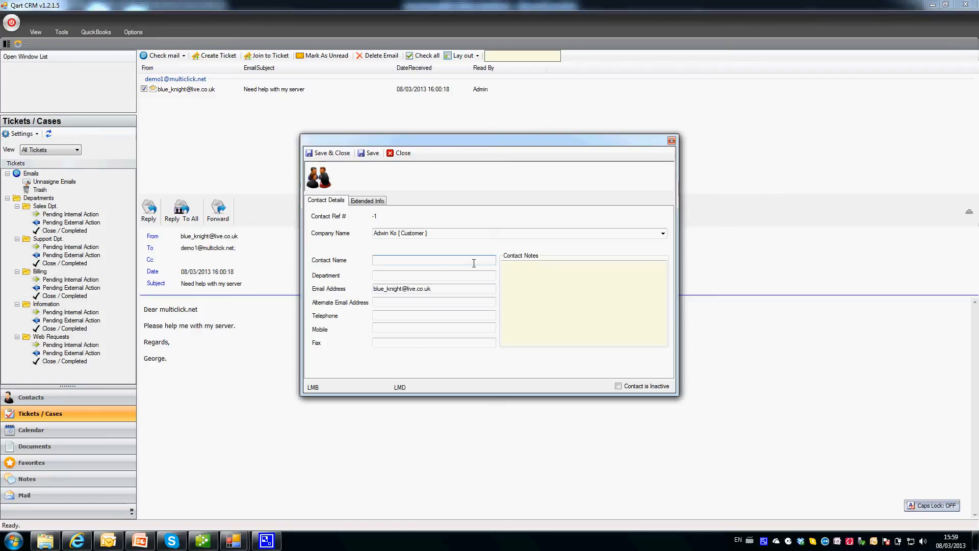
text(Accounts)
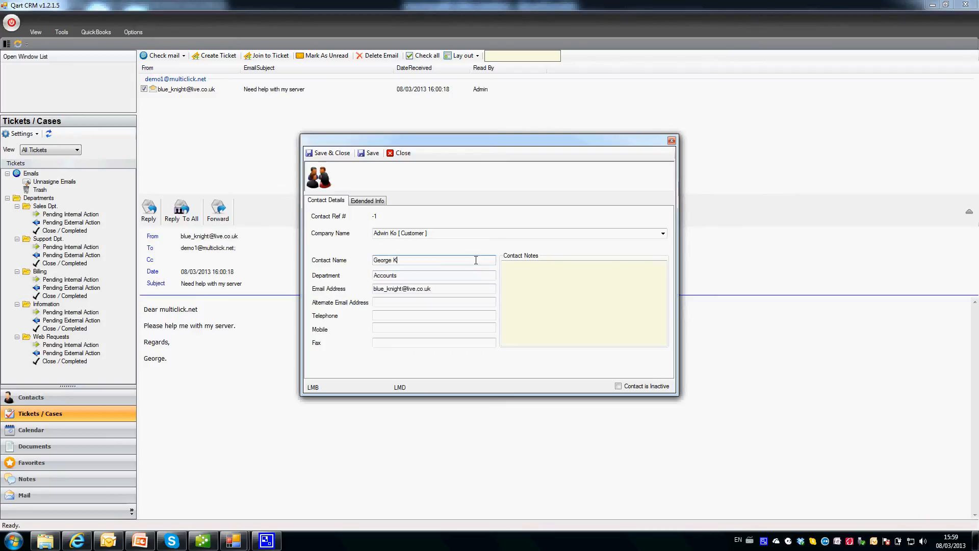
key(Tab)
click(388, 314)
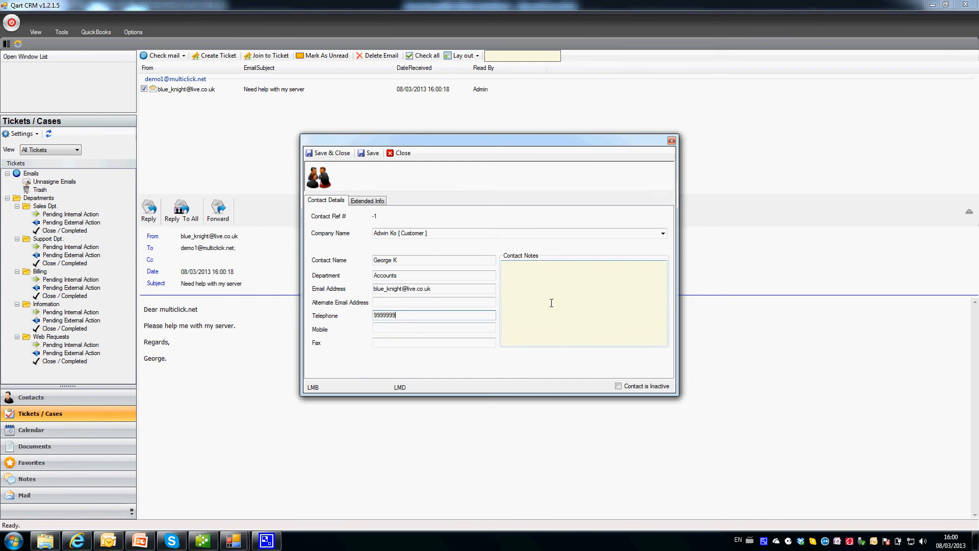
text(9999999)
click(322, 152)
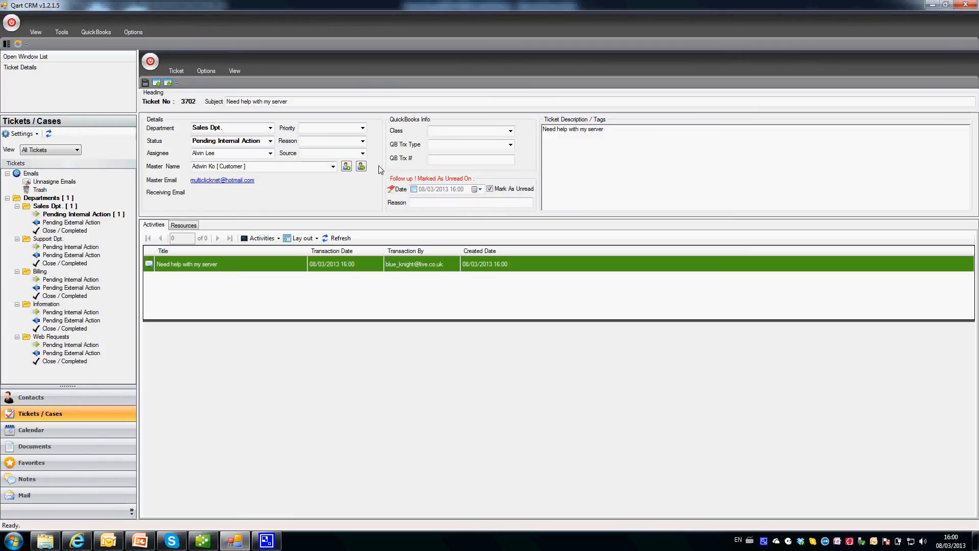
Close ticket 3702 and find it in the Departments list and on the customer's contact record.
double_click(150, 68)
click(61, 198)
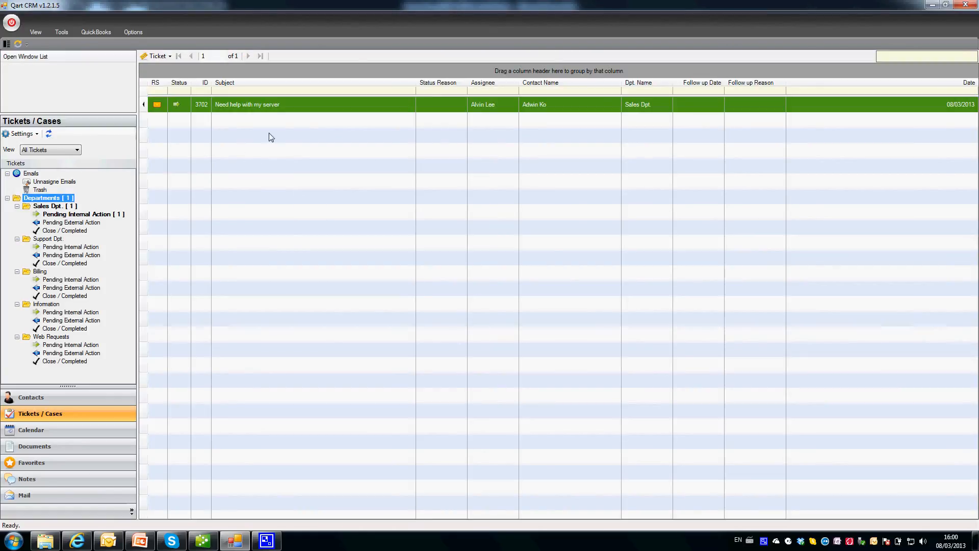
click(51, 401)
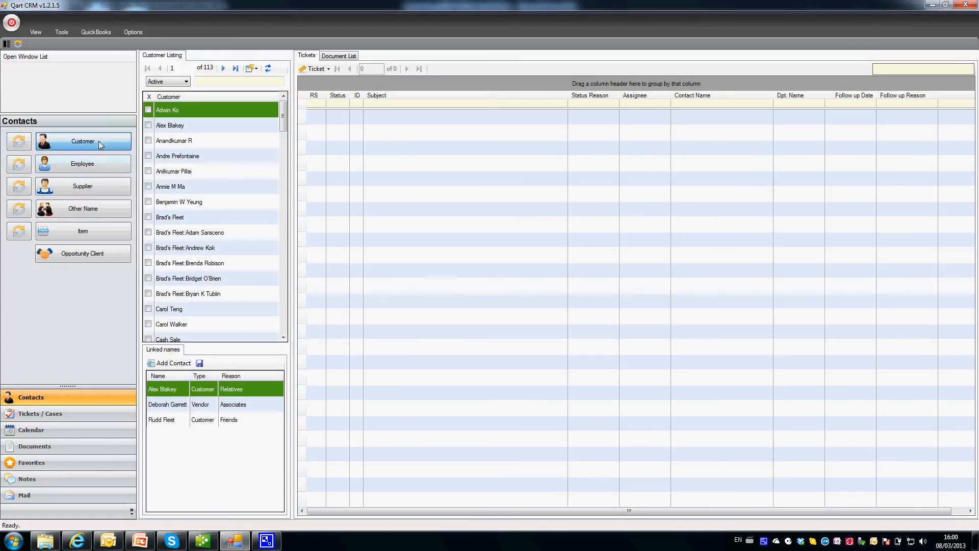
click(186, 111)
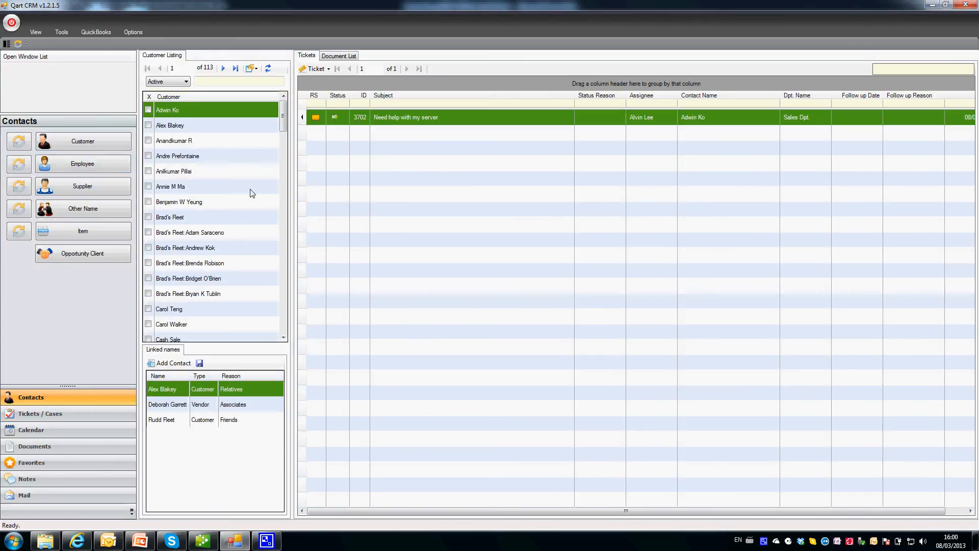
Reopen ticket 3702 from the Tickets / Cases department list, close it, and return to Hotmail.
click(35, 414)
click(59, 198)
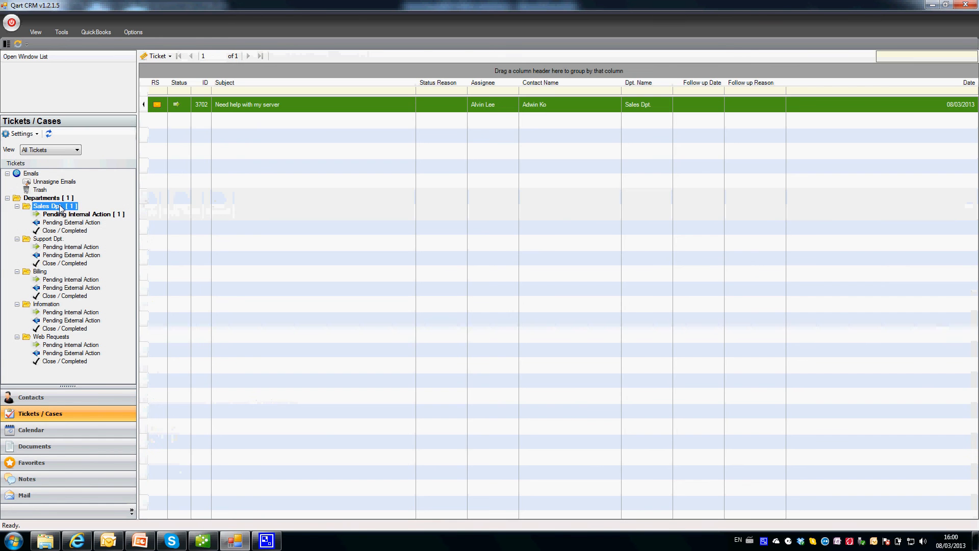
double_click(240, 106)
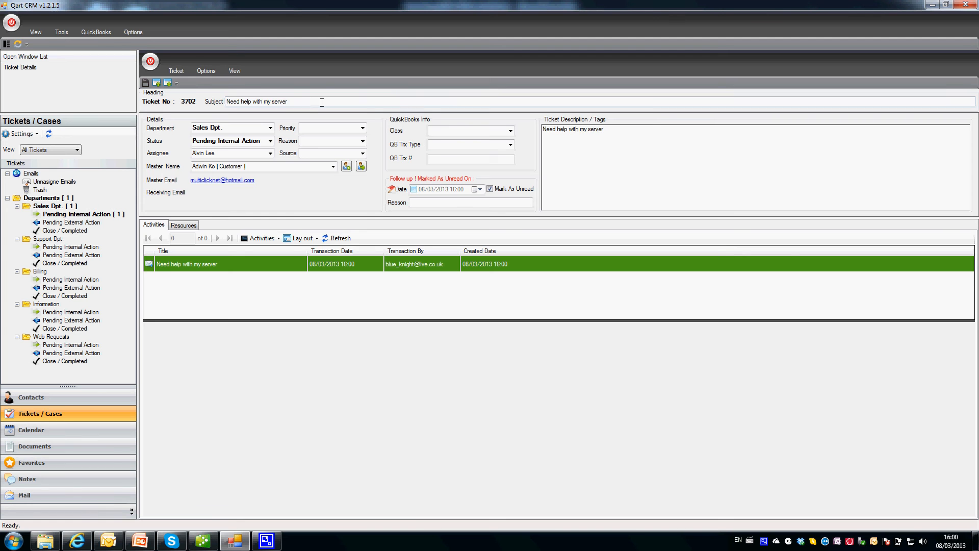
click(150, 61)
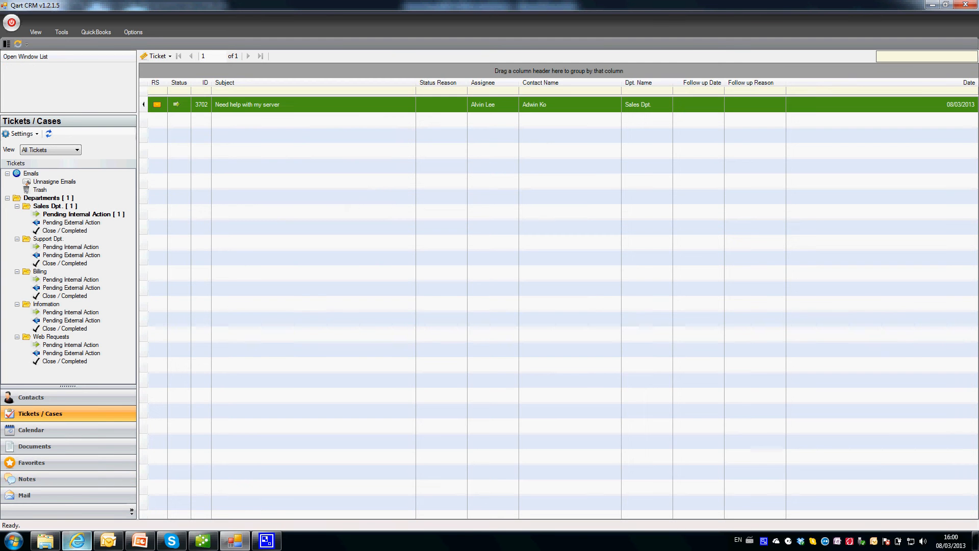
click(77, 540)
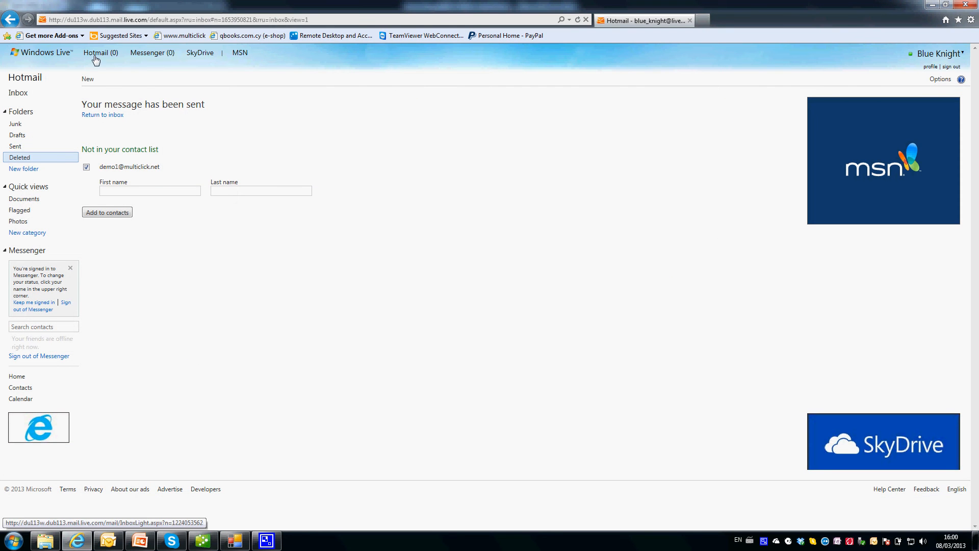
Start a new Hotmail message addressed to the support address.
click(88, 80)
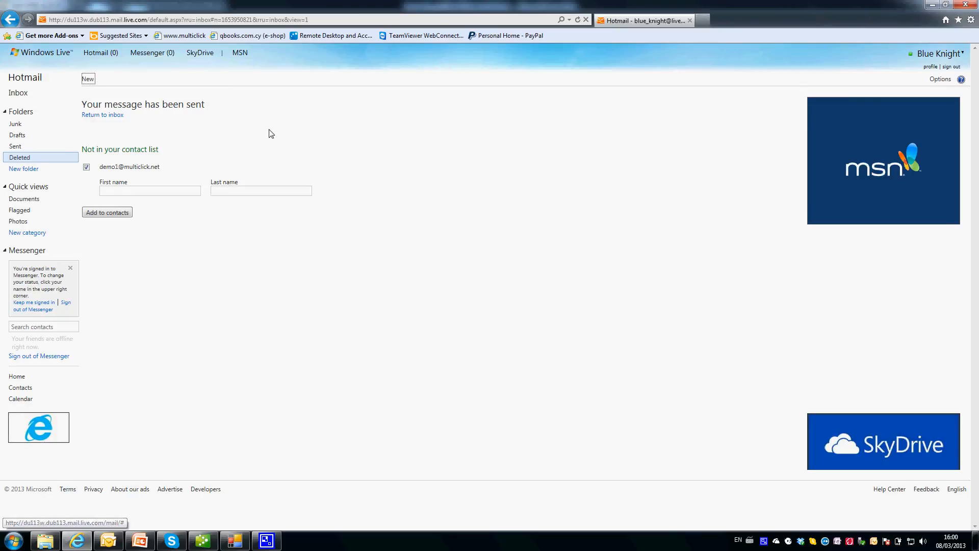
click(162, 114)
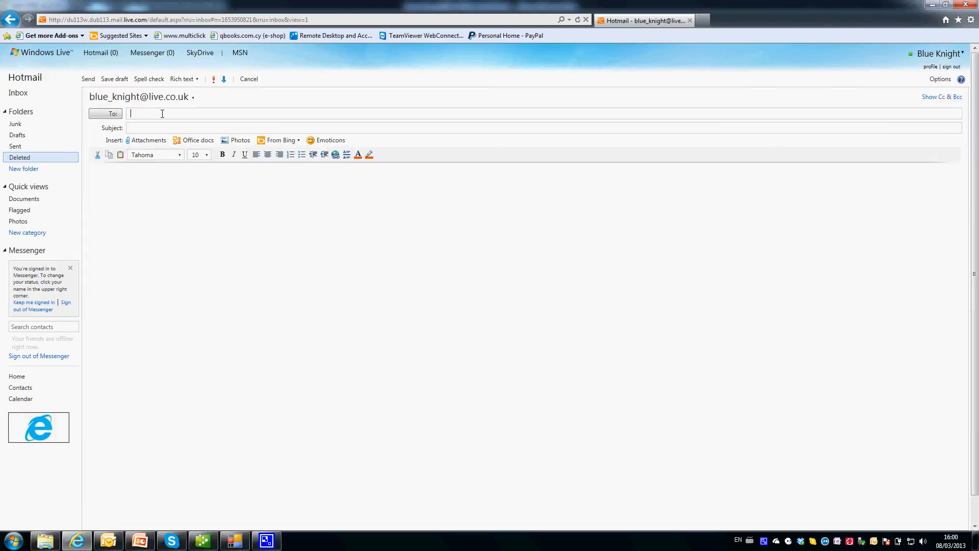
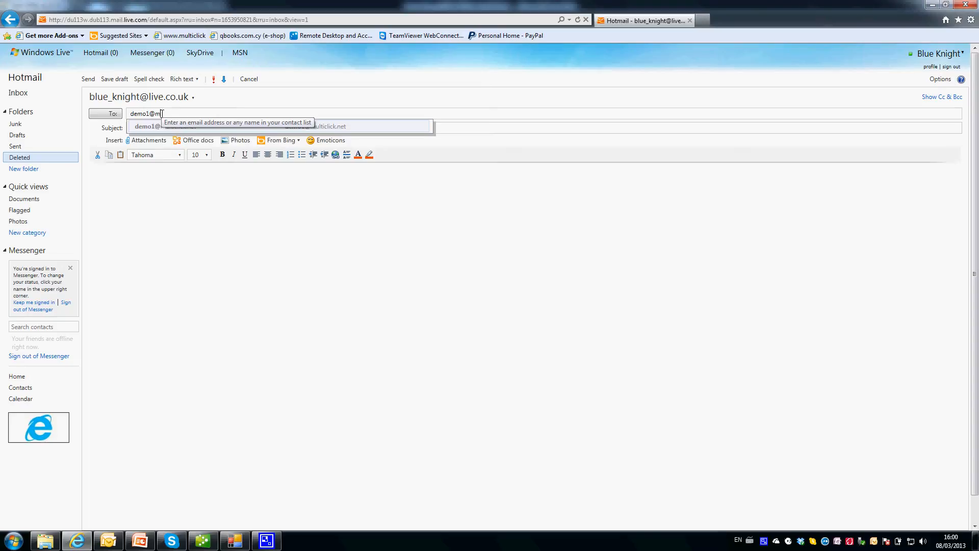
key(Return)
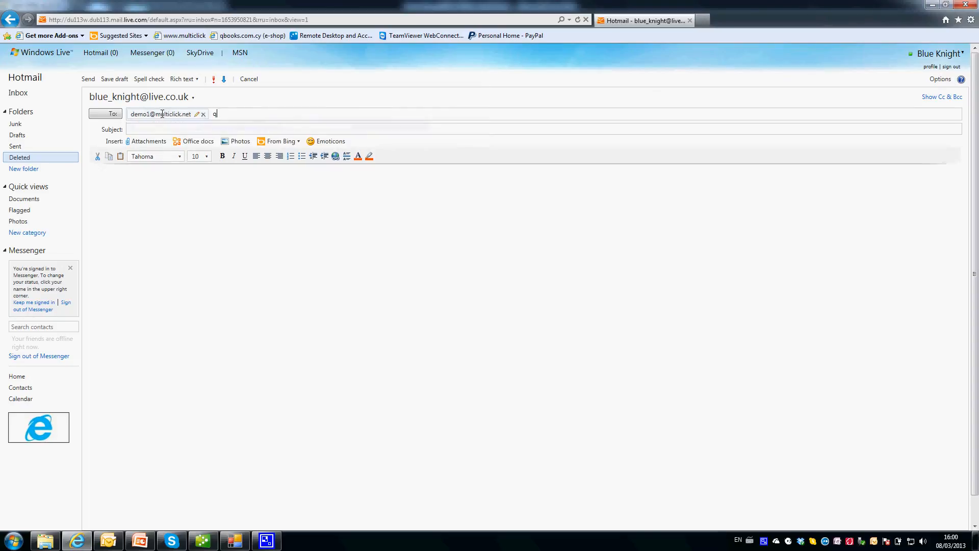
key(BackSpace)
Copy the subject 'My computer crashed please help' into the body, sign it, and send it.
drag(237, 131, 128, 130)
key(ctrl+c)
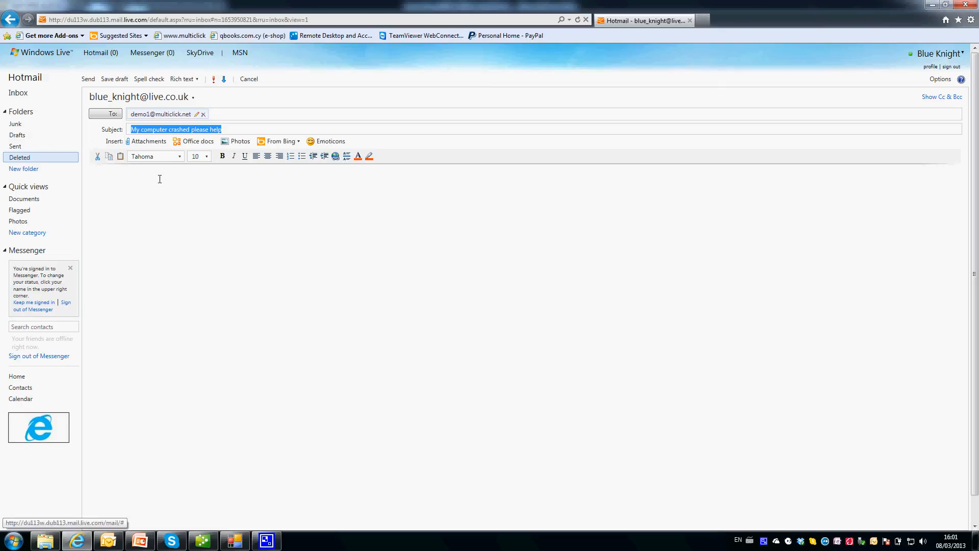
click(160, 179)
key(ctrl+v)
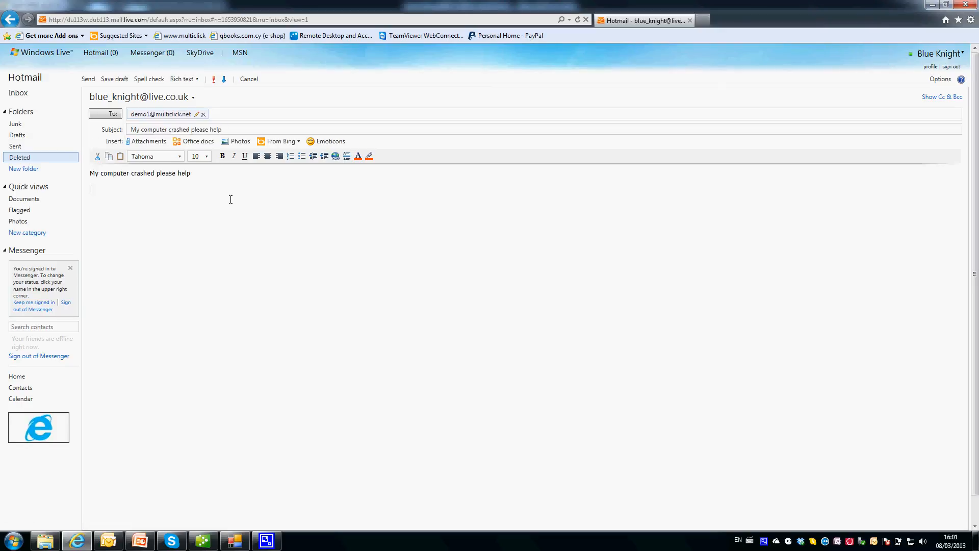
text(George)
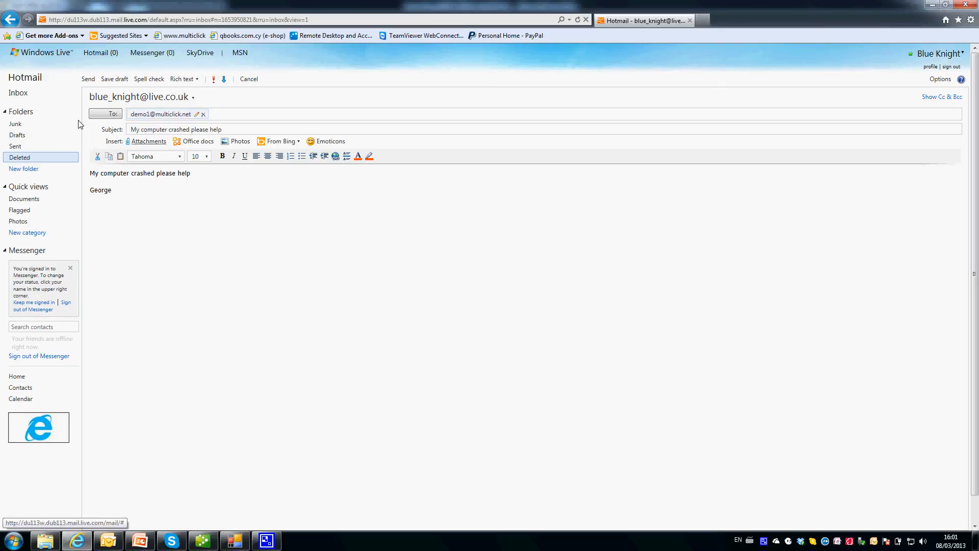
click(89, 79)
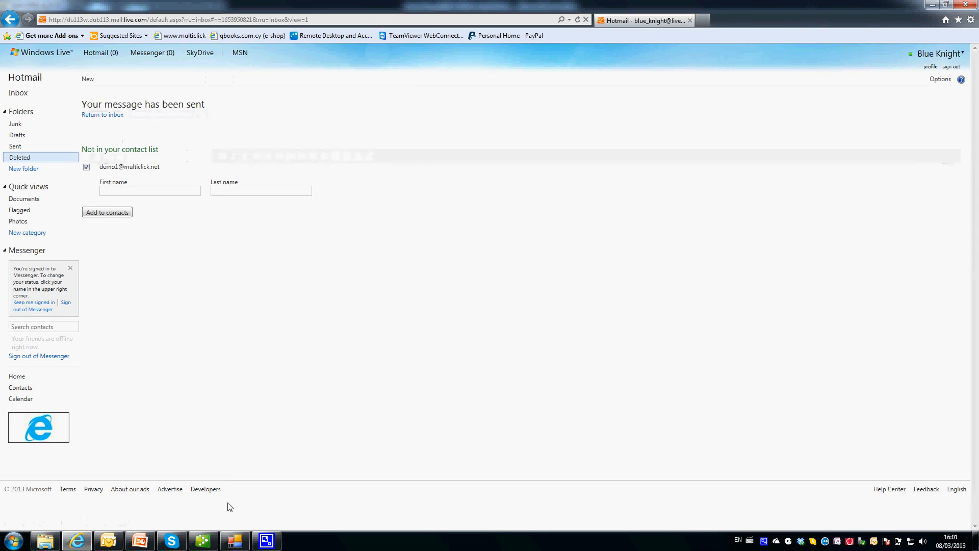
click(235, 540)
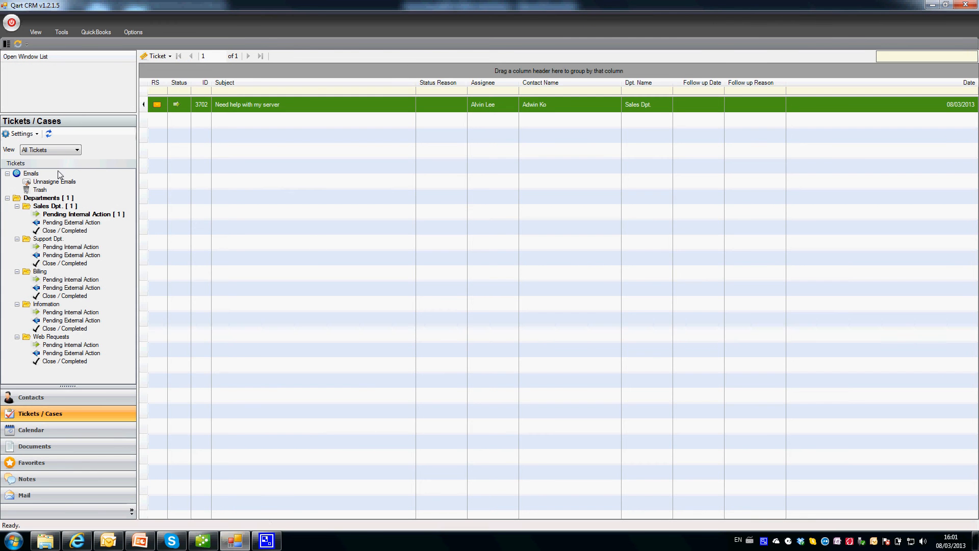
Fetch new mail into Unassigned Emails with Check All.
click(54, 181)
click(171, 56)
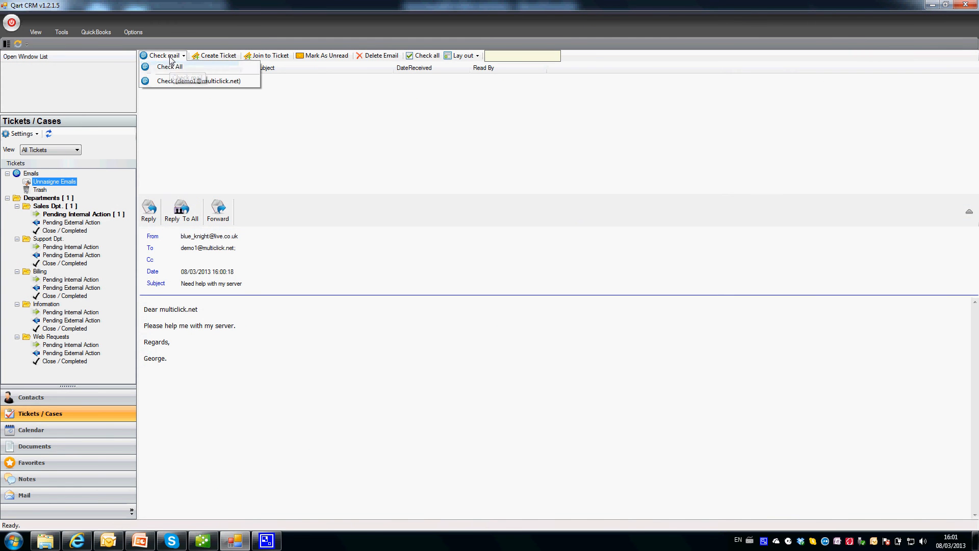
click(171, 69)
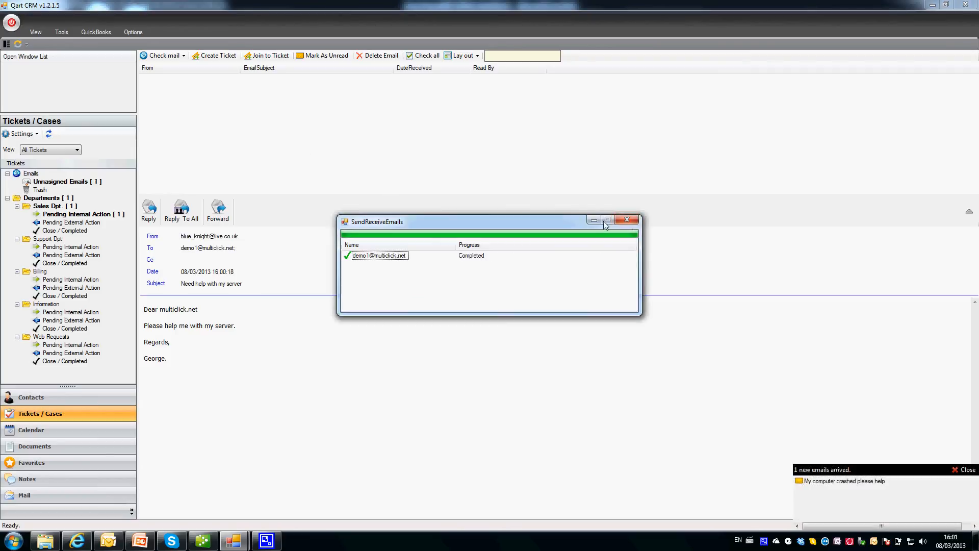
click(631, 221)
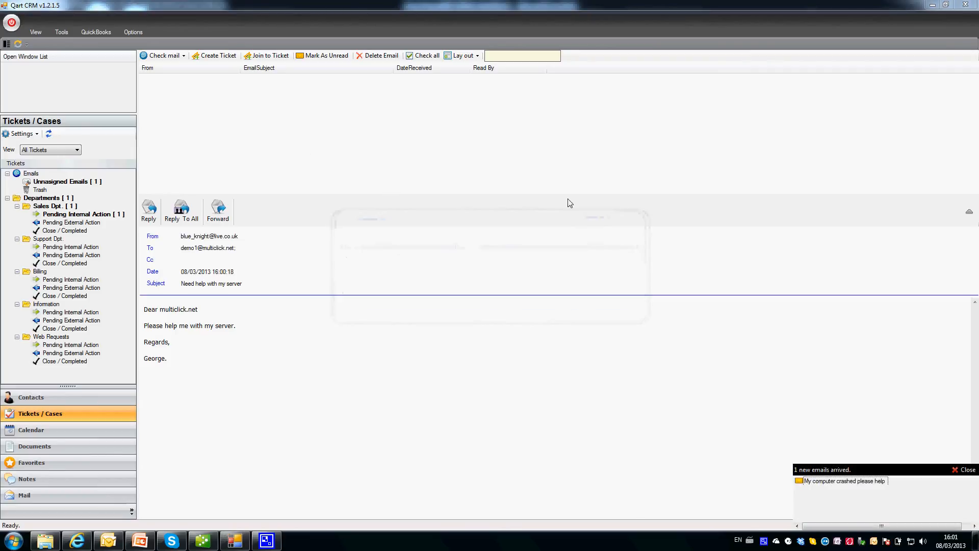
Tick the 'My computer crashed please help' email and create ticket 3703 from it.
click(49, 187)
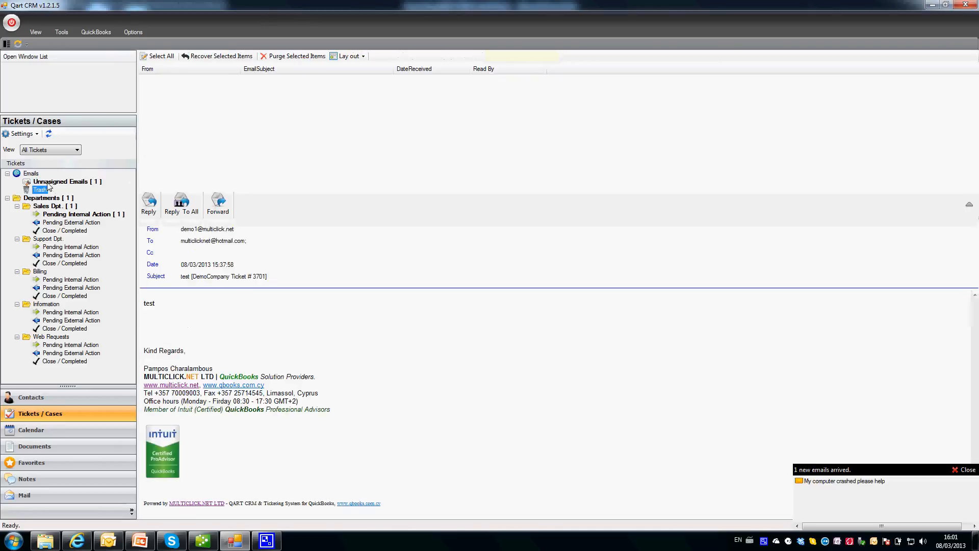
click(50, 182)
click(194, 89)
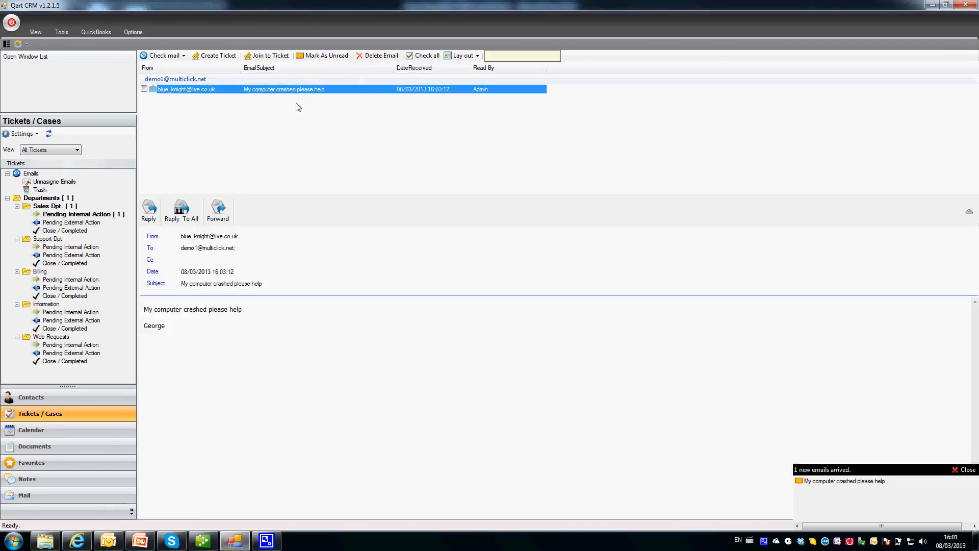
click(143, 88)
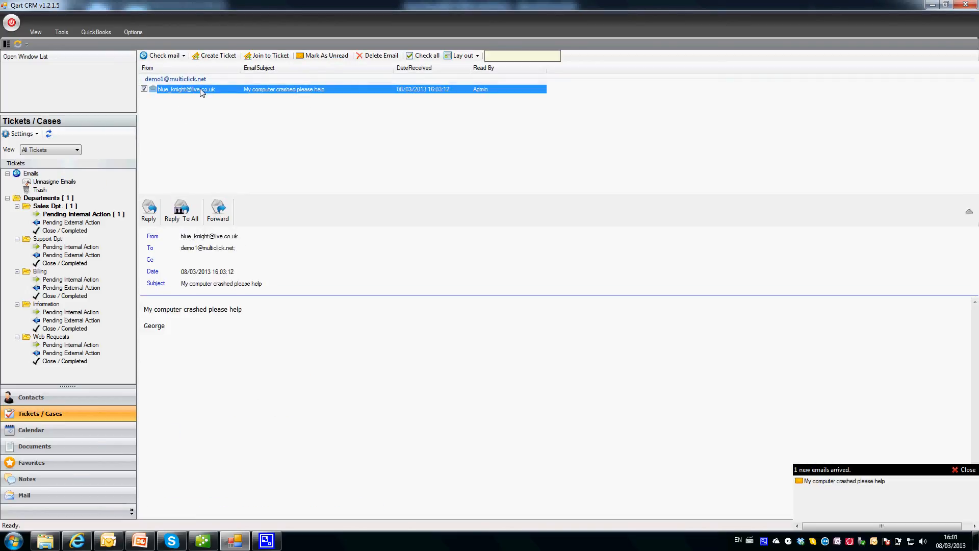
click(220, 56)
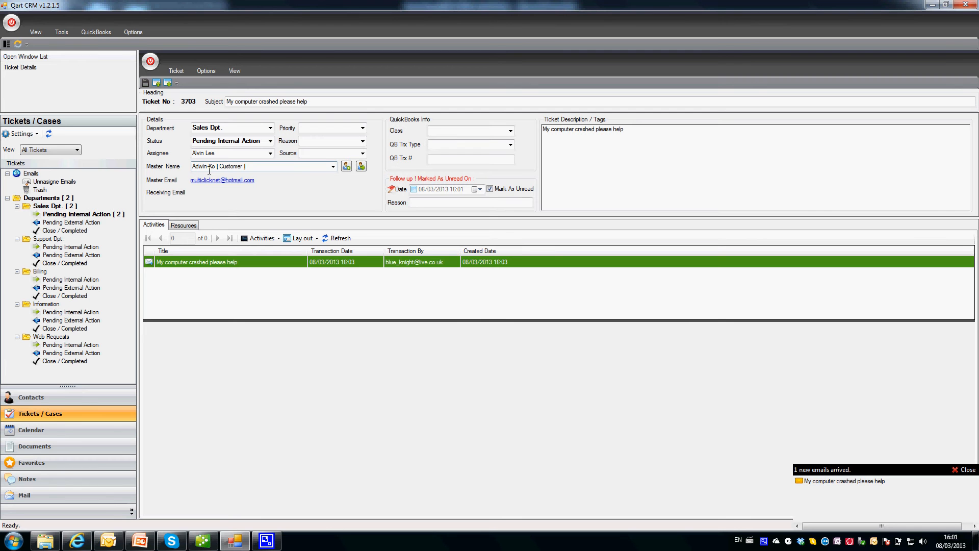
Look up the ticket's customer and review their extended contacts, then show all Departments tickets.
click(361, 167)
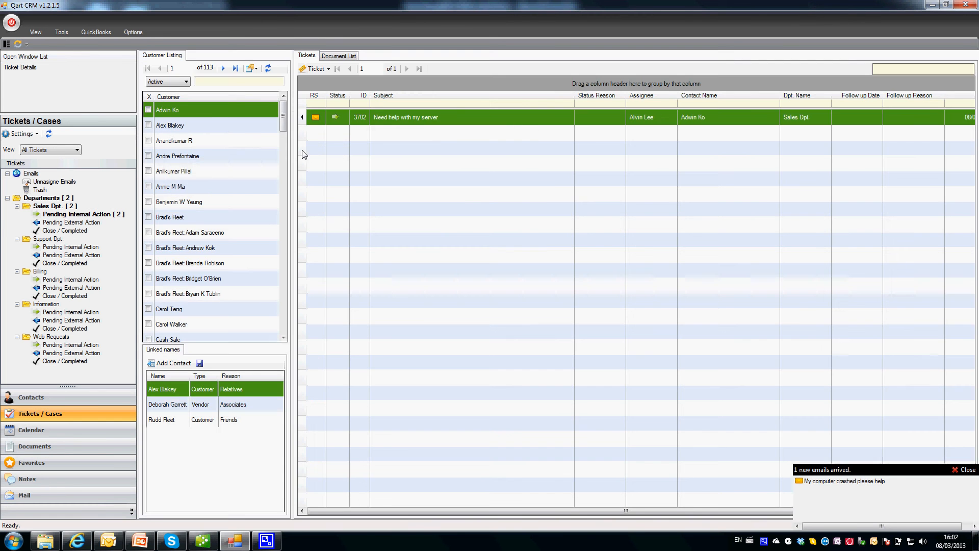
double_click(207, 112)
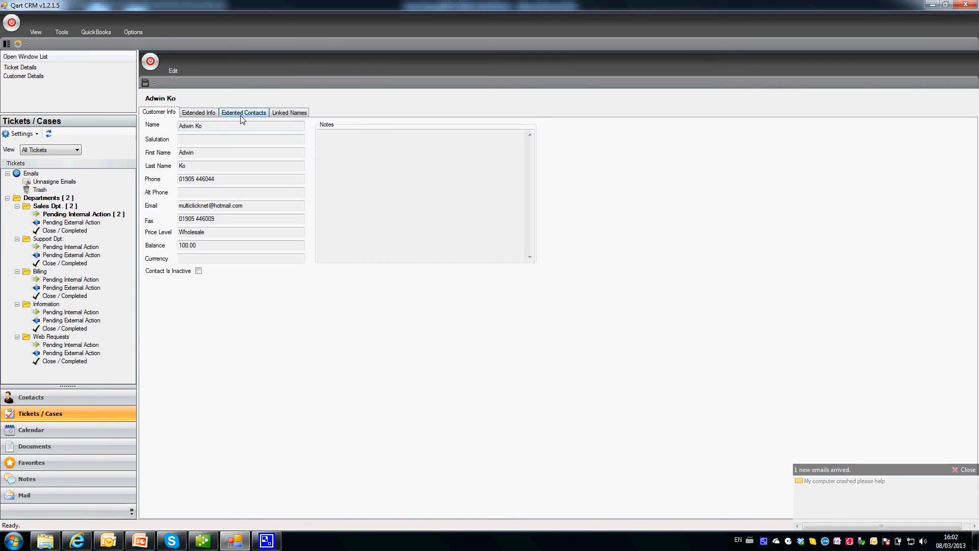
click(239, 113)
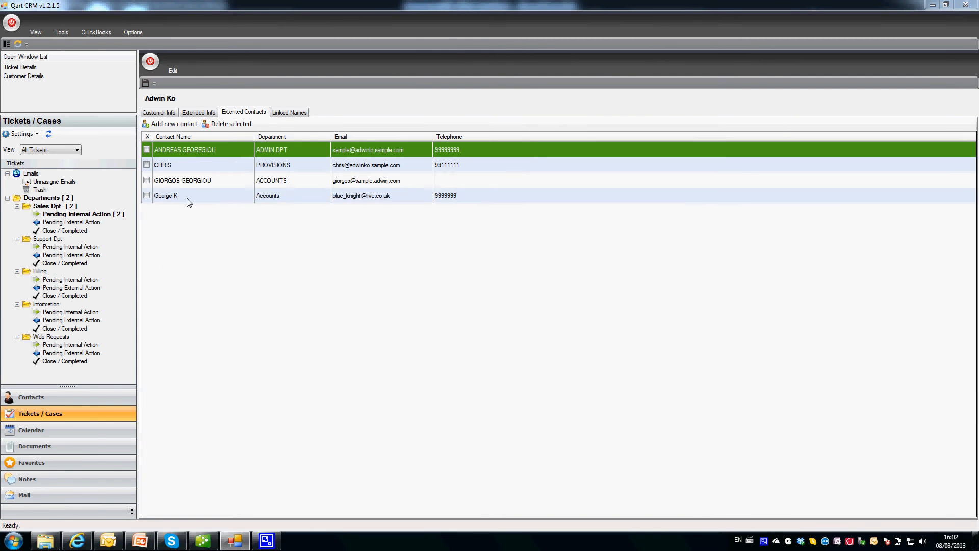
click(187, 199)
click(150, 61)
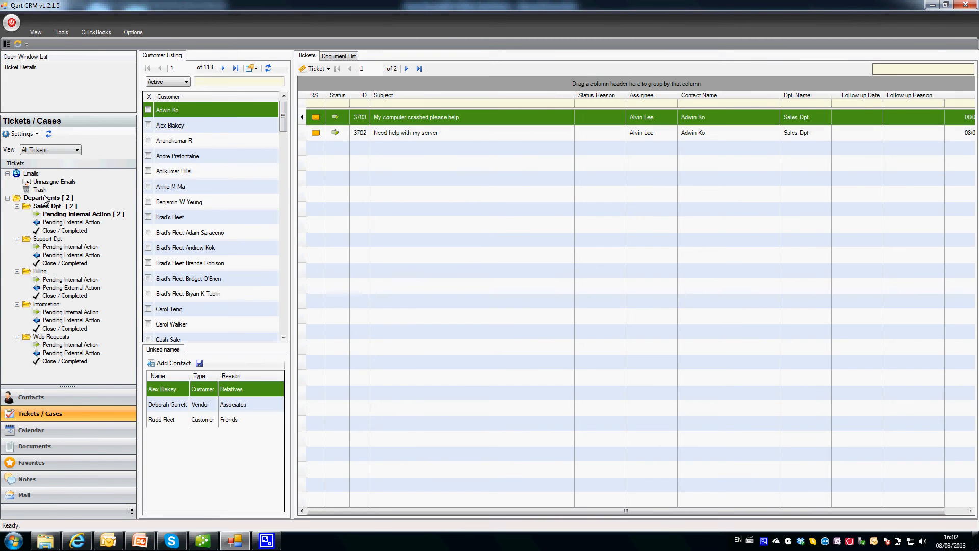
click(45, 198)
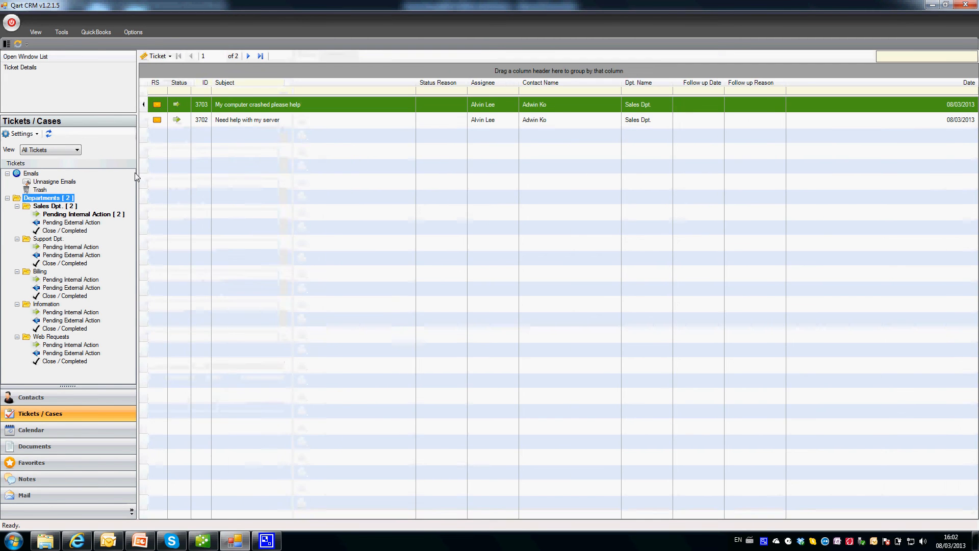
Compare tickets 3702 and 3703 in the ticket list and the customer's contacts view.
click(245, 119)
click(246, 108)
click(247, 118)
click(249, 109)
click(248, 118)
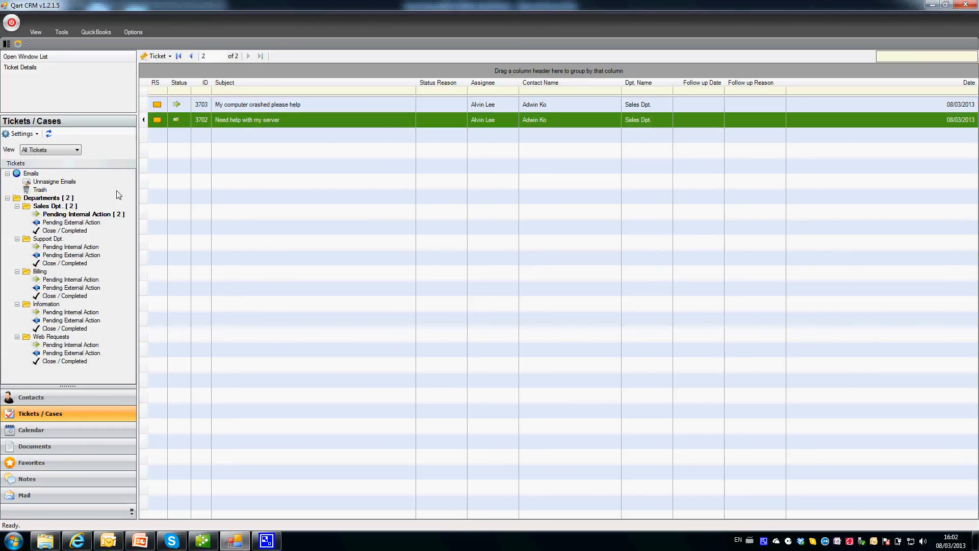
click(65, 399)
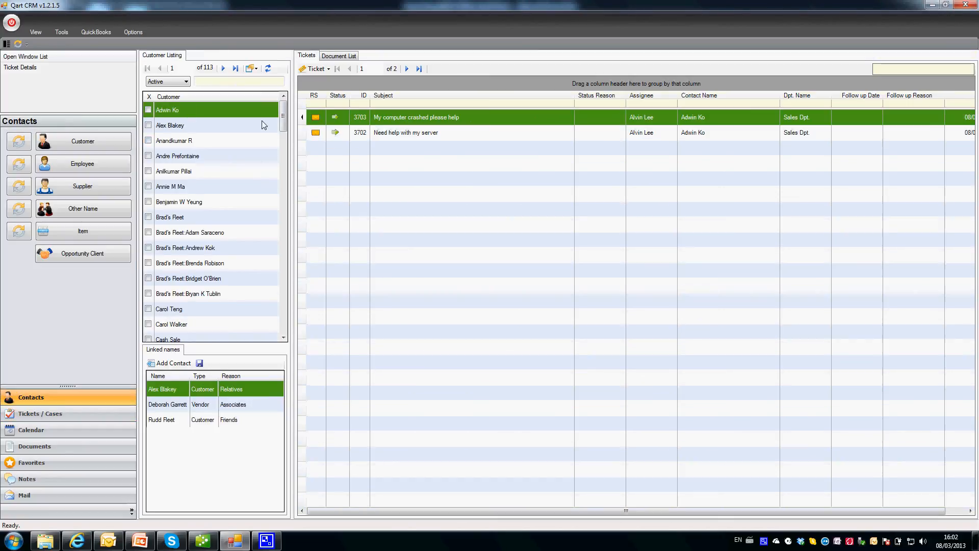
click(383, 134)
click(390, 119)
click(58, 415)
click(56, 197)
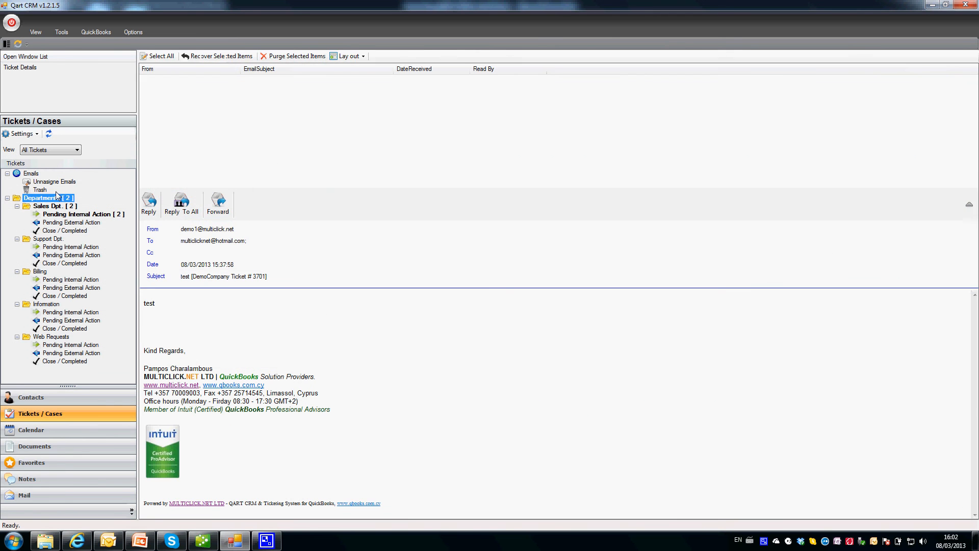
double_click(225, 106)
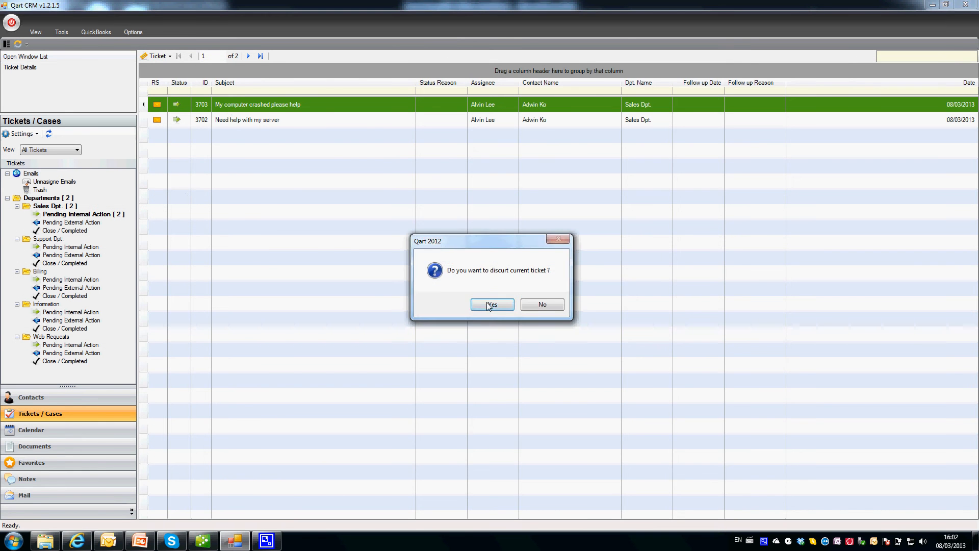
click(491, 305)
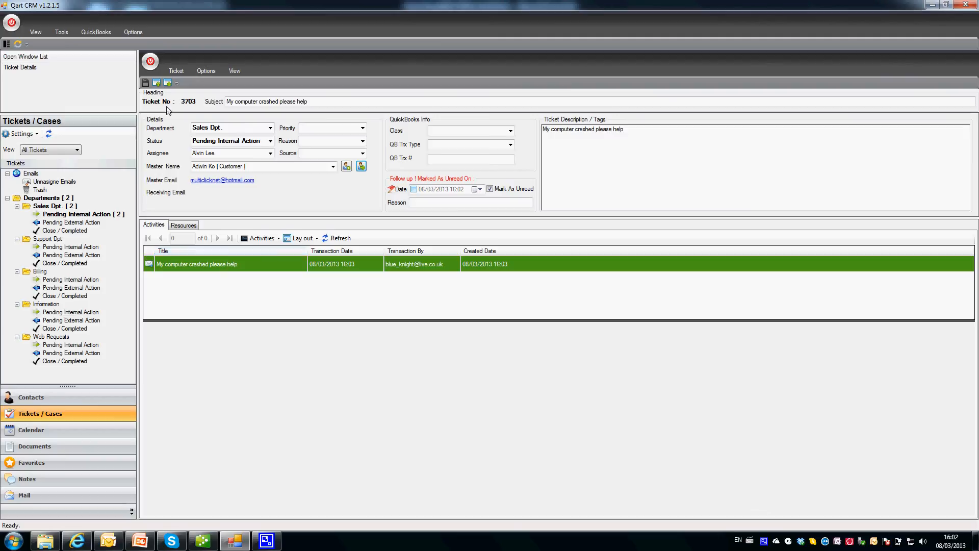
click(152, 67)
Move ticket 3702 to Support Dpt., keeping other fields, save it and clear Mark As Unread.
double_click(221, 119)
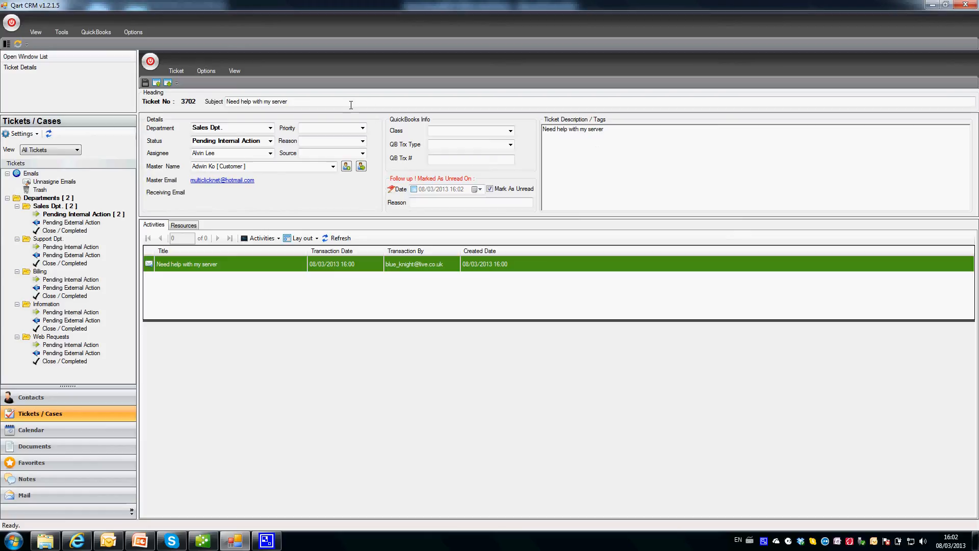
click(270, 128)
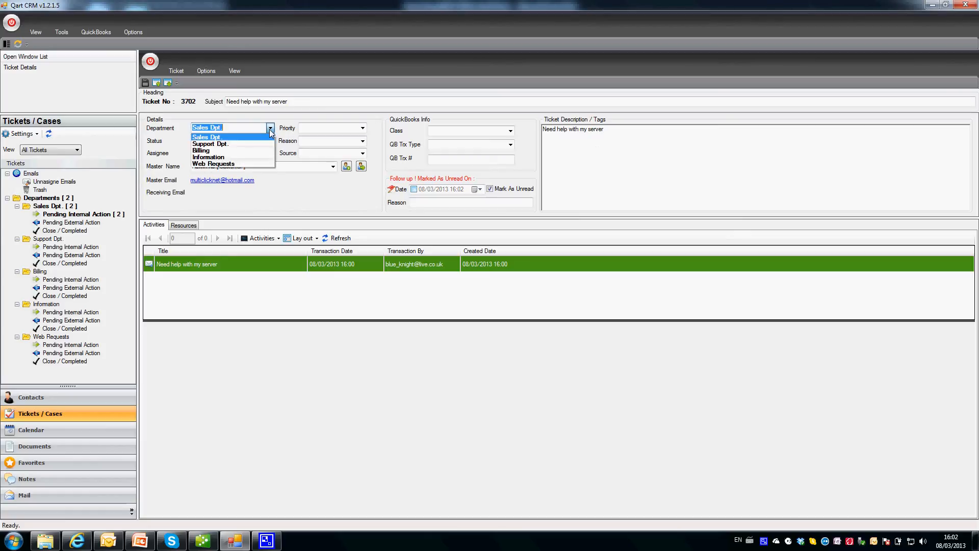
click(218, 144)
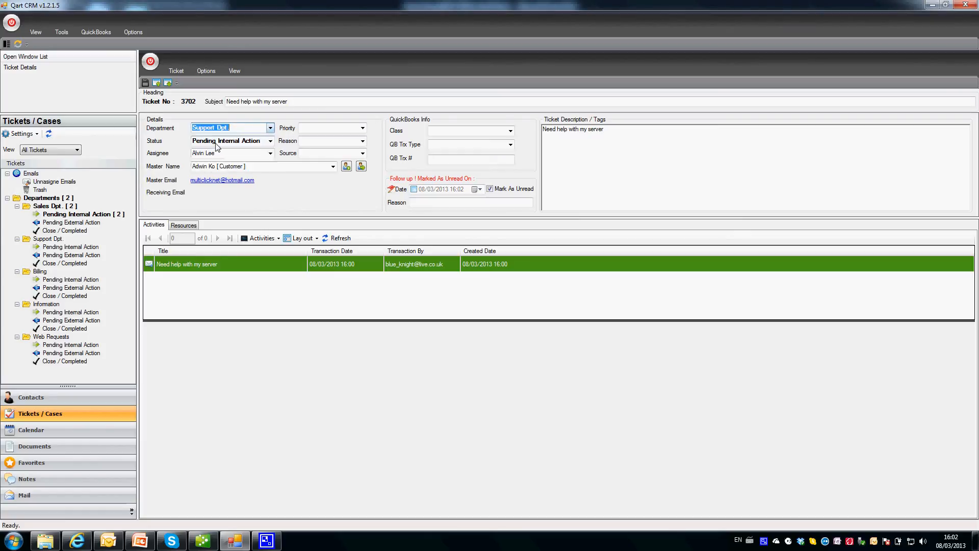
click(363, 128)
click(363, 128)
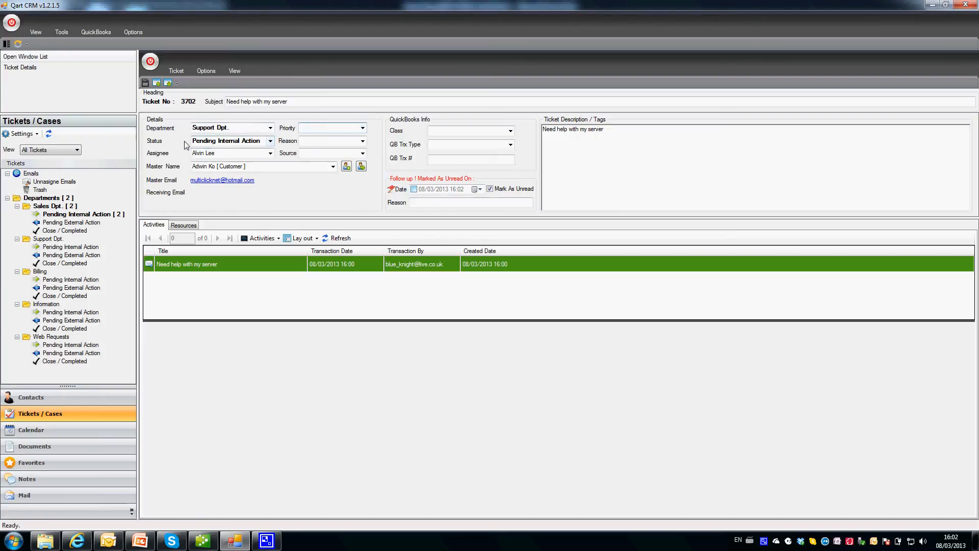
click(269, 142)
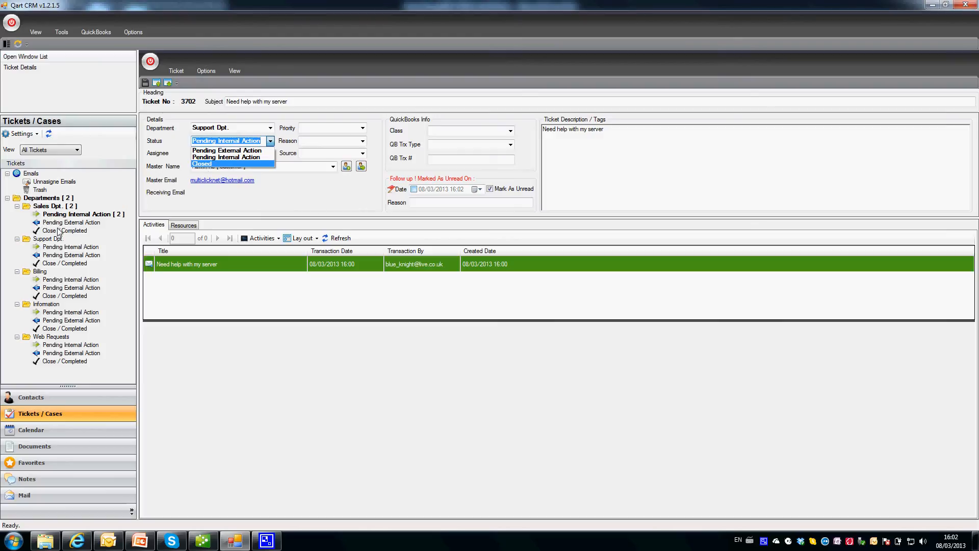
click(255, 199)
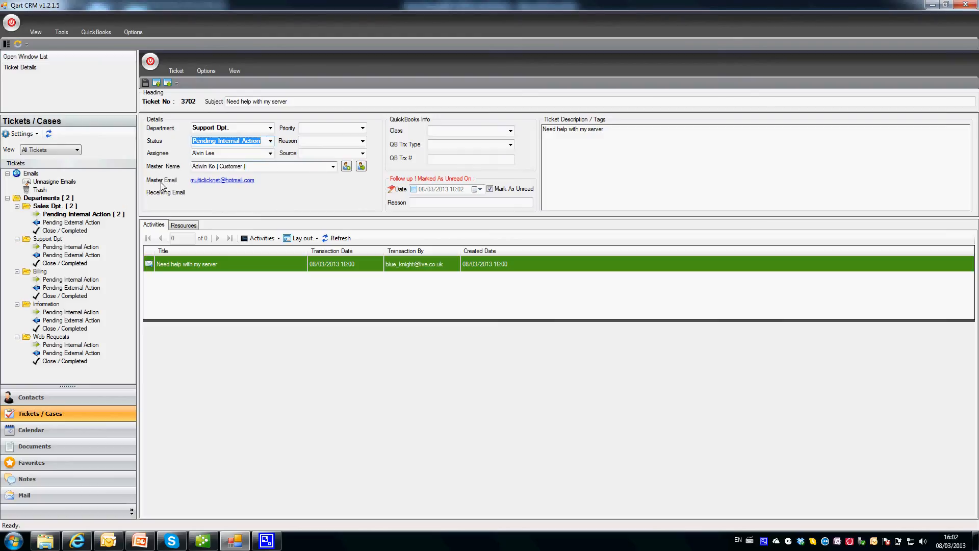
click(271, 154)
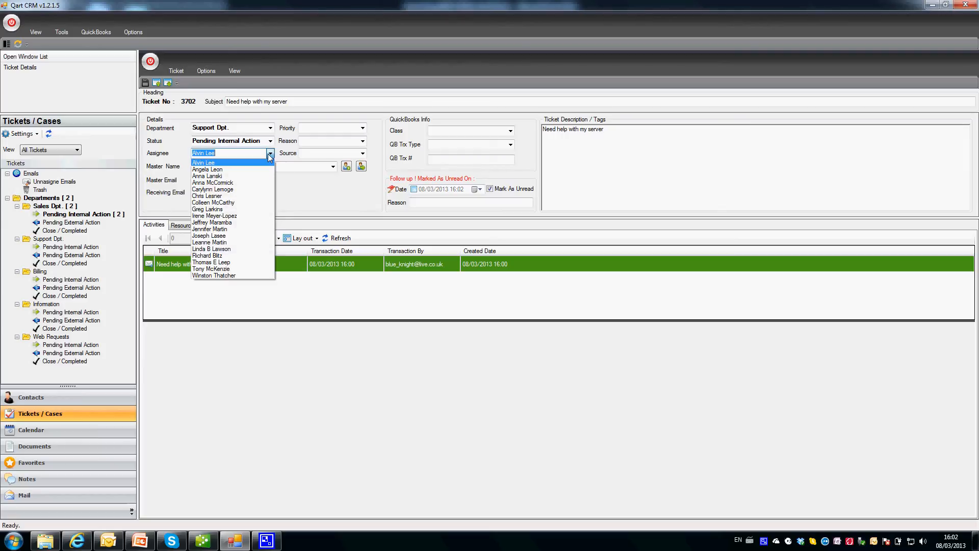
click(296, 184)
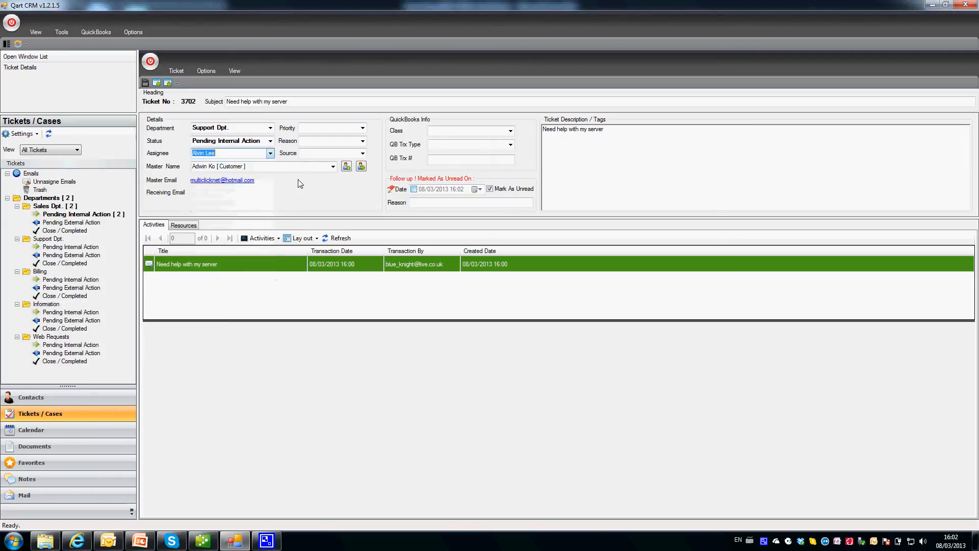
click(333, 167)
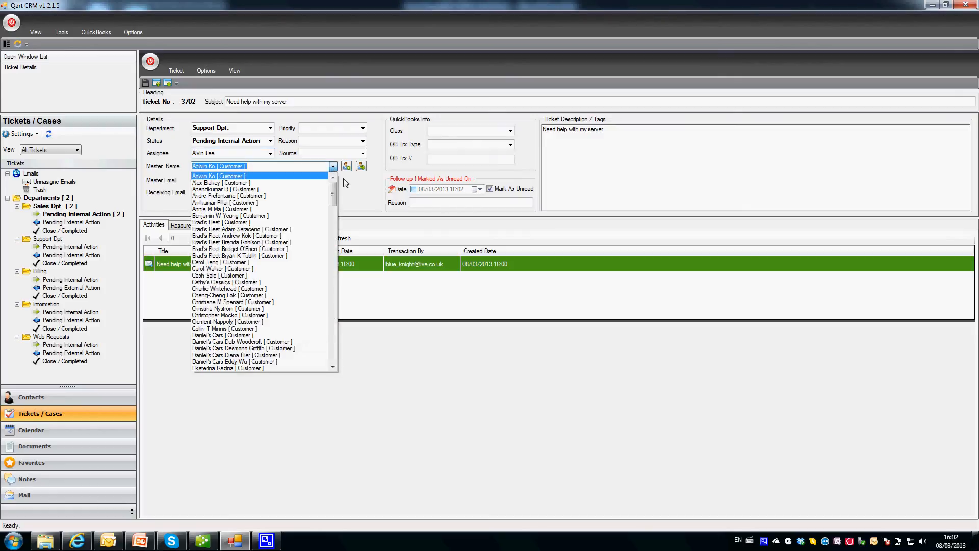
click(345, 183)
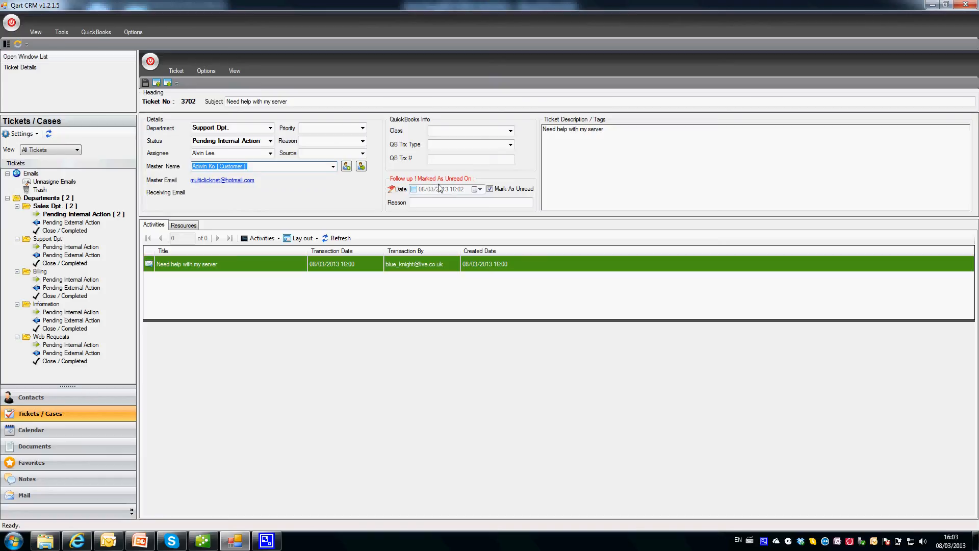
click(145, 83)
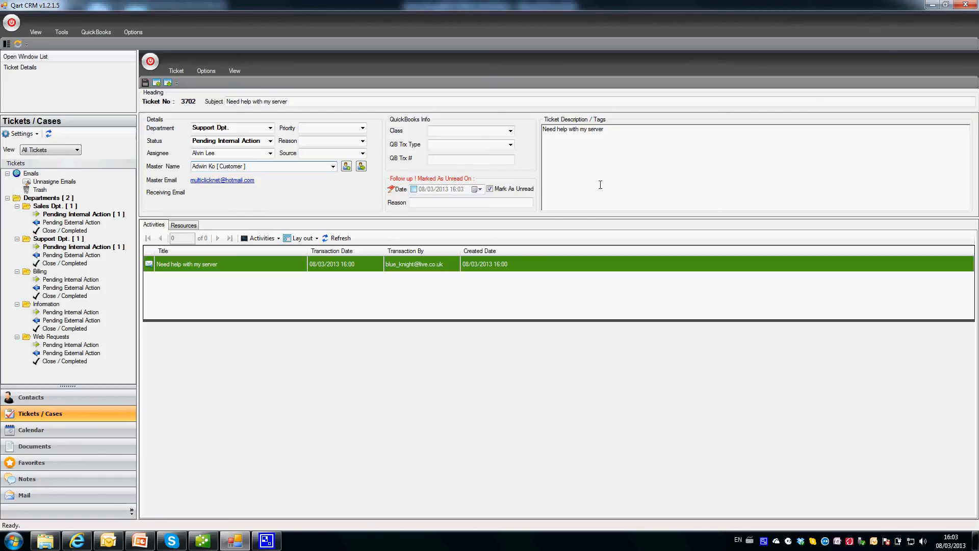
click(506, 193)
Give ticket 3702 a follow-up on 11 March 2013 at 10:00 with reason 'Call him back'.
click(414, 189)
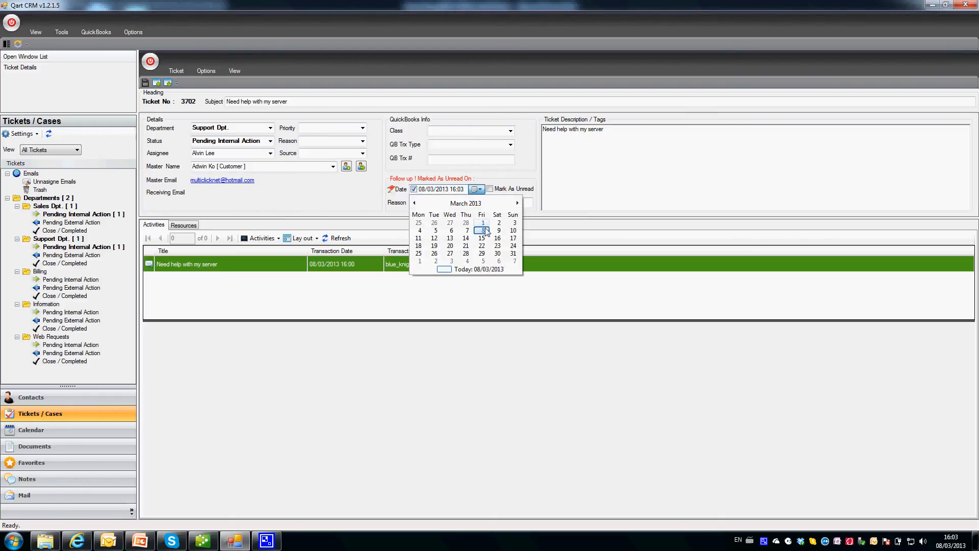
click(423, 237)
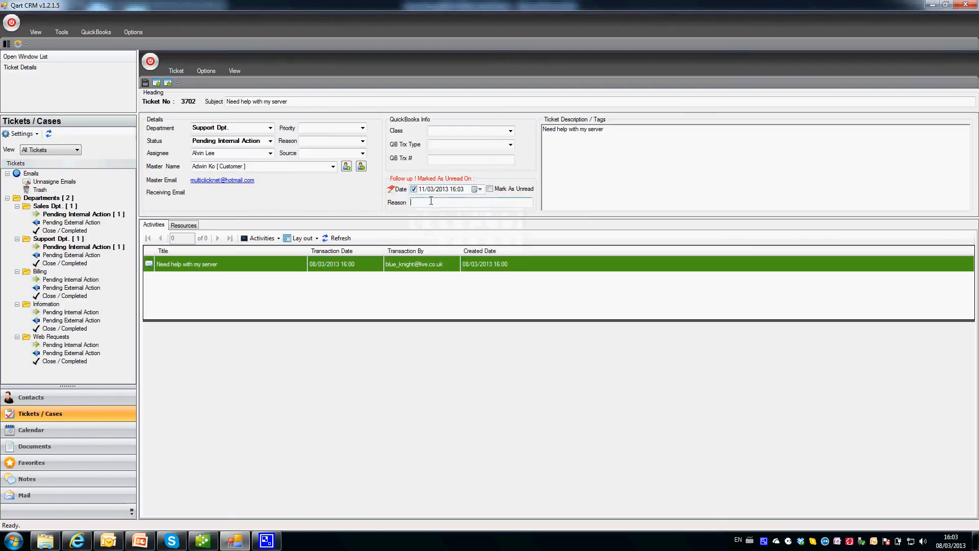
click(453, 189)
text(10)
click(468, 203)
text(Call him back)
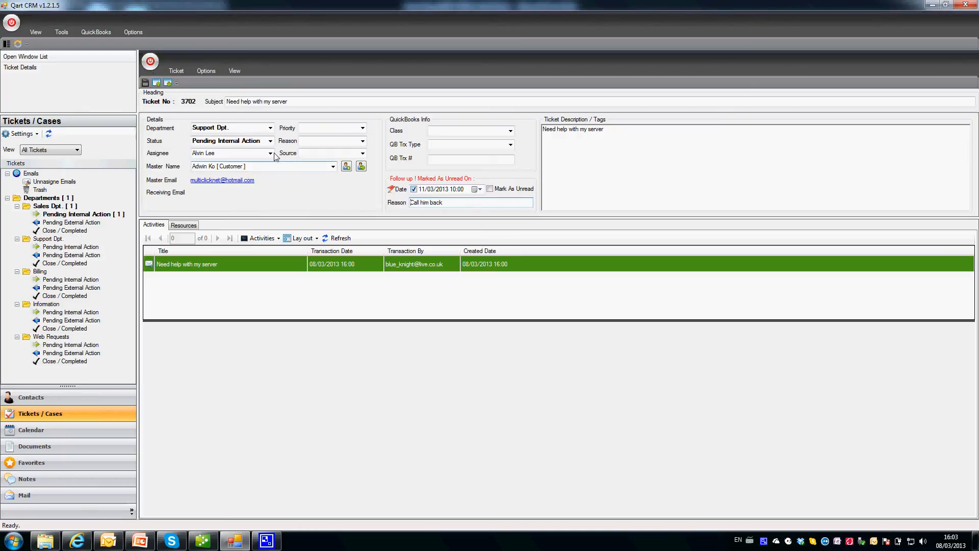
click(152, 66)
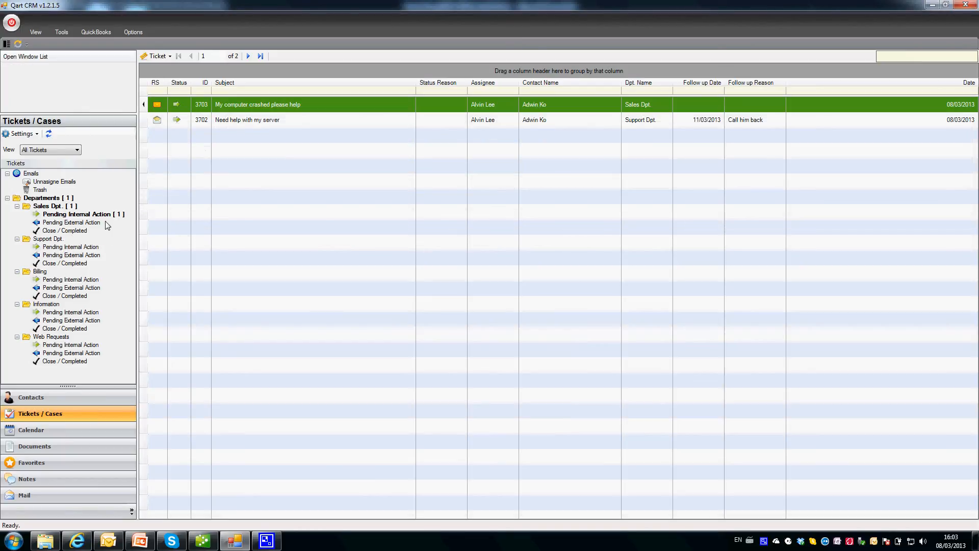
Open ticket 3702, preview the customer's server-help email, and start a reply to it.
click(57, 200)
click(263, 120)
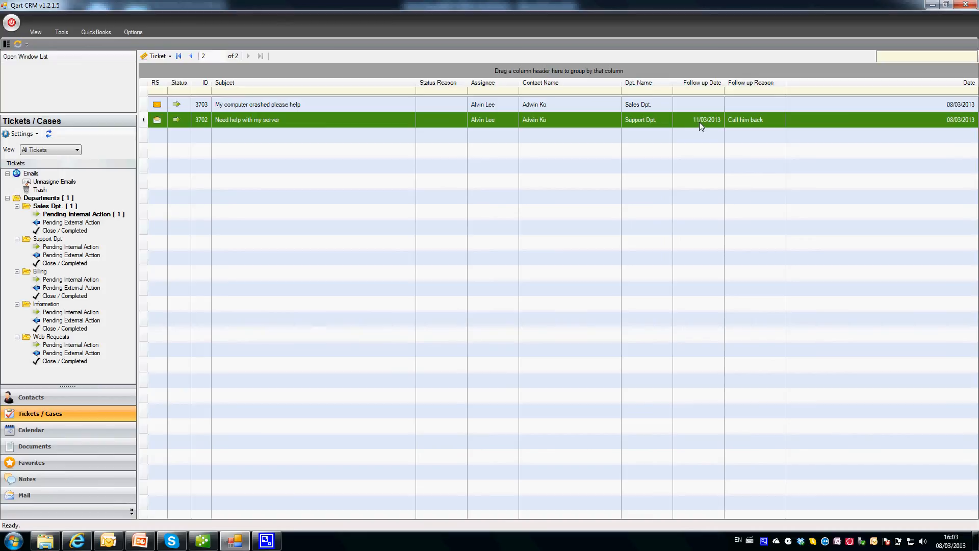
double_click(240, 119)
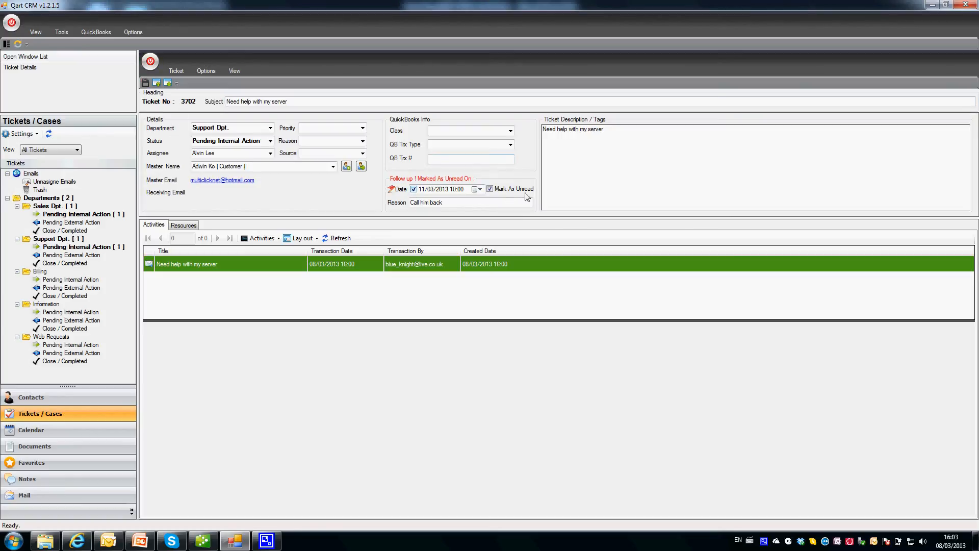
click(203, 262)
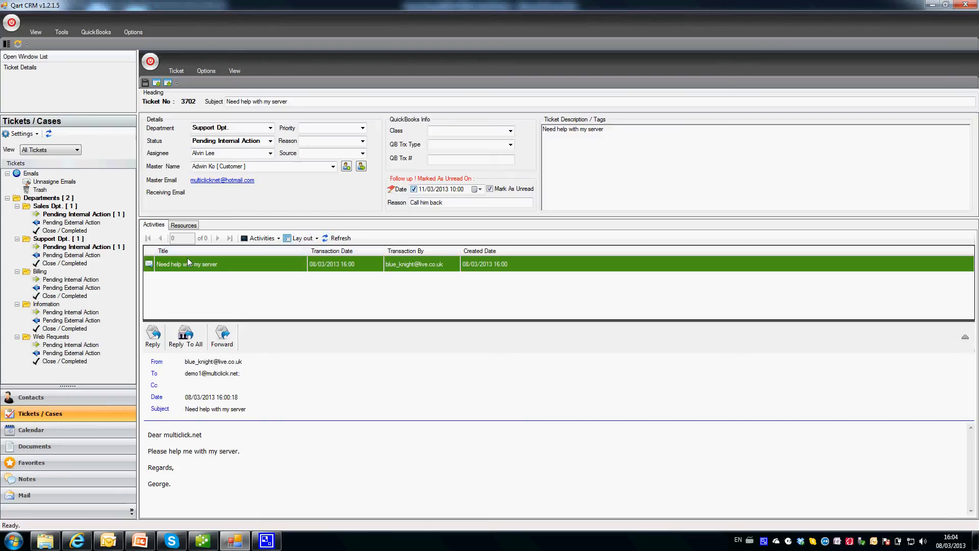
click(158, 337)
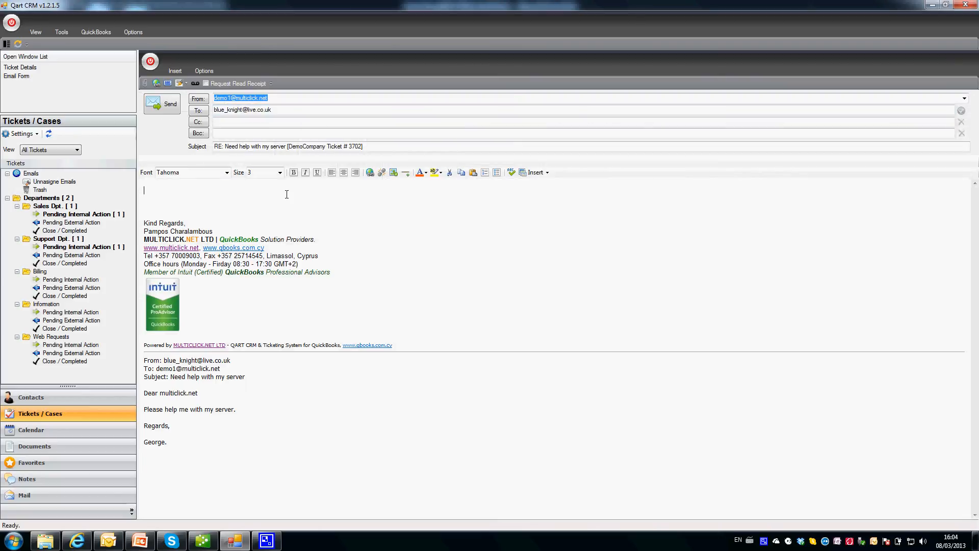
Type a greeting to the customer and 'Please try restart your server.' in the reply body.
text(Hi Gberoge)
key(BackSpace)
key(BackSpace)
key(BackSpace)
text(eorge,)
key(Return)
text(\)
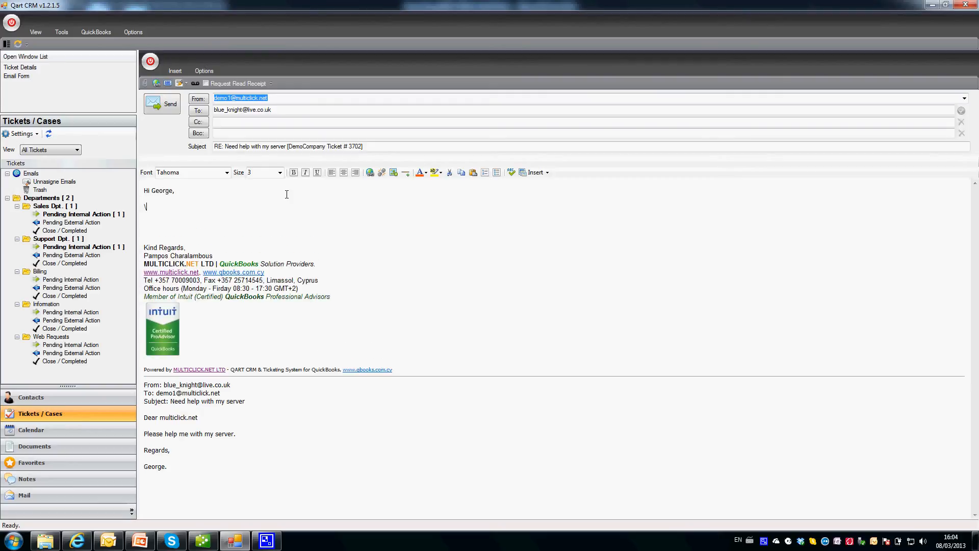
text(Please try restart your server.)
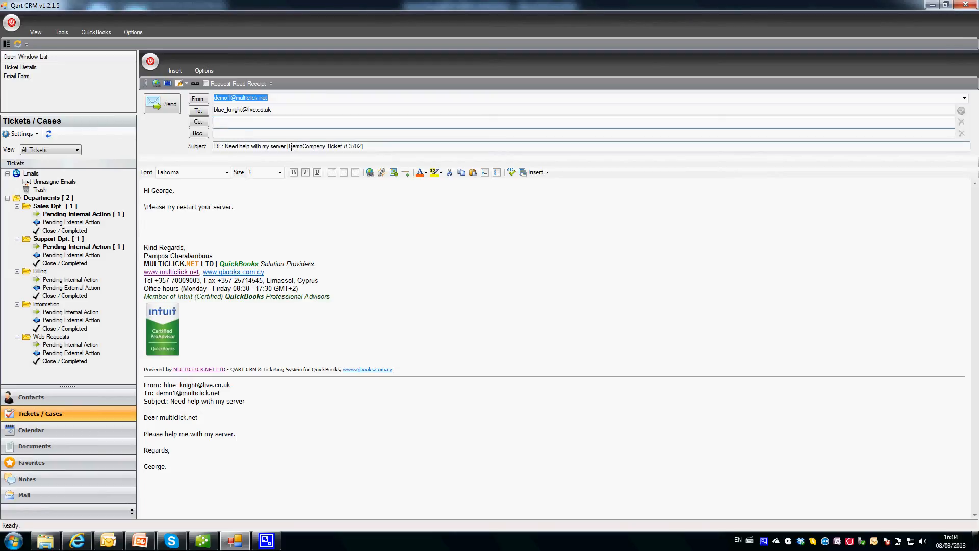
Check the Ticket # 3702 reference in the reply subject against the ticket details.
drag(287, 147, 367, 151)
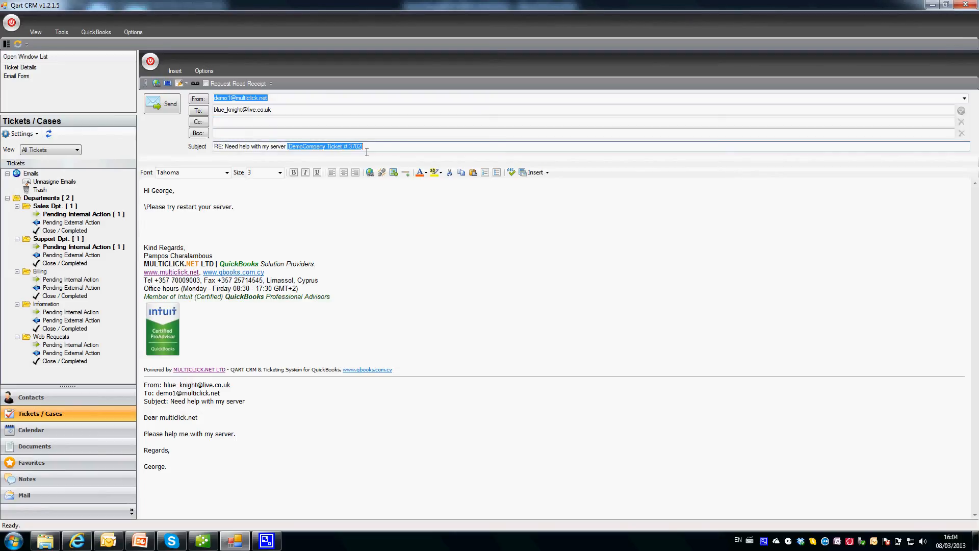
click(290, 201)
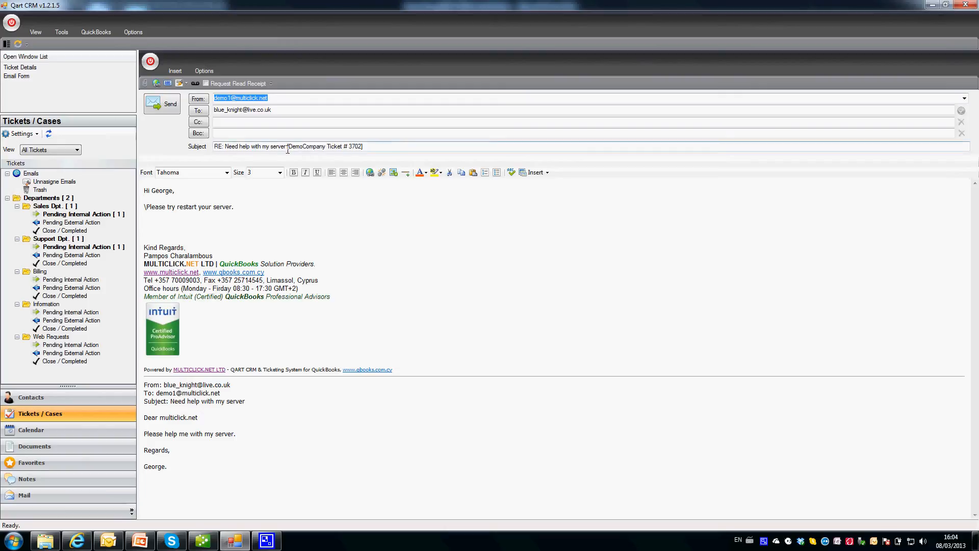
drag(288, 150, 366, 155)
click(336, 207)
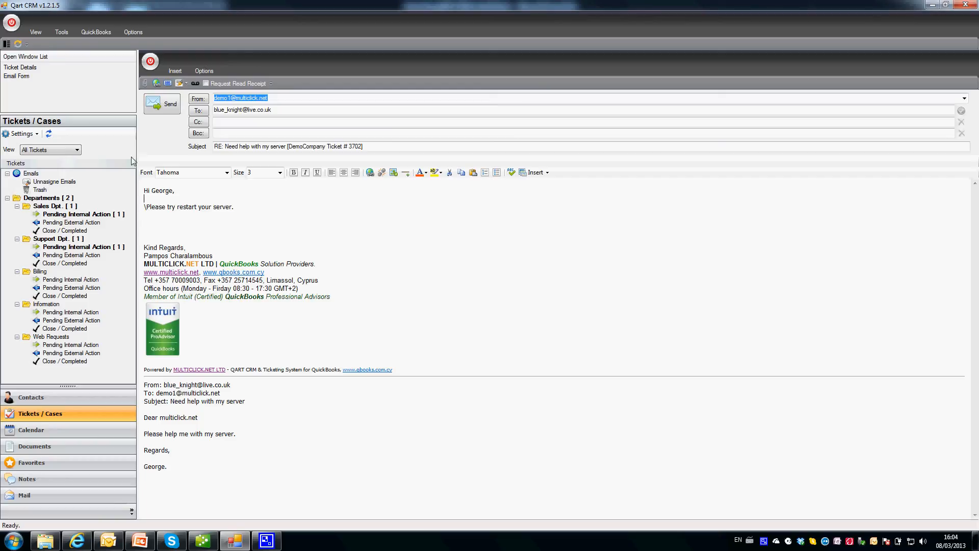
click(19, 68)
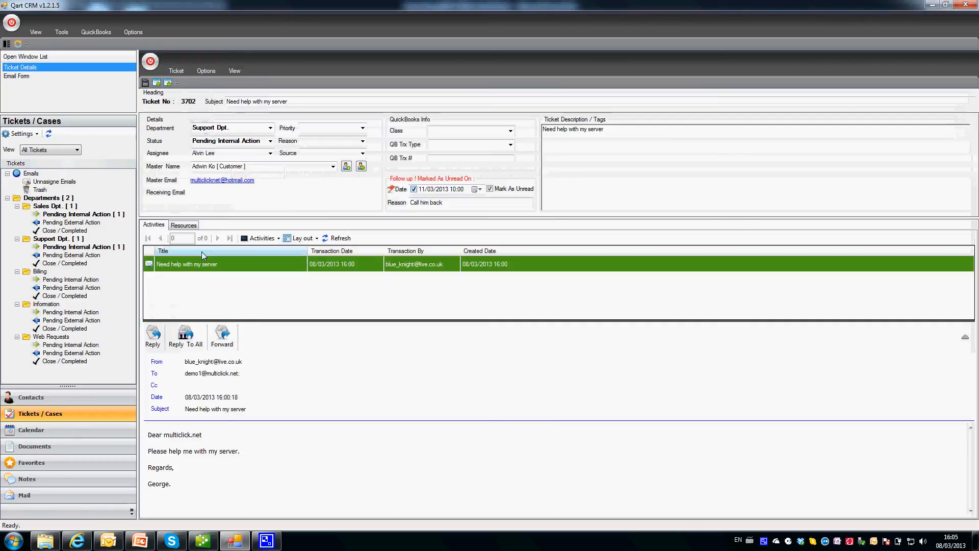
click(36, 78)
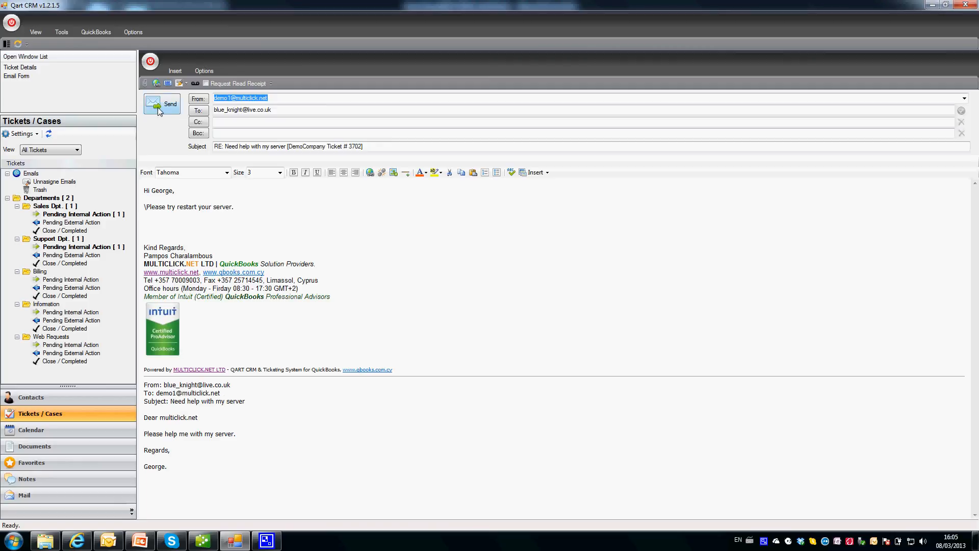
Remove the stray backslash, send the reply, and compare the sent reply with the original email.
key(BackSpace)
click(159, 109)
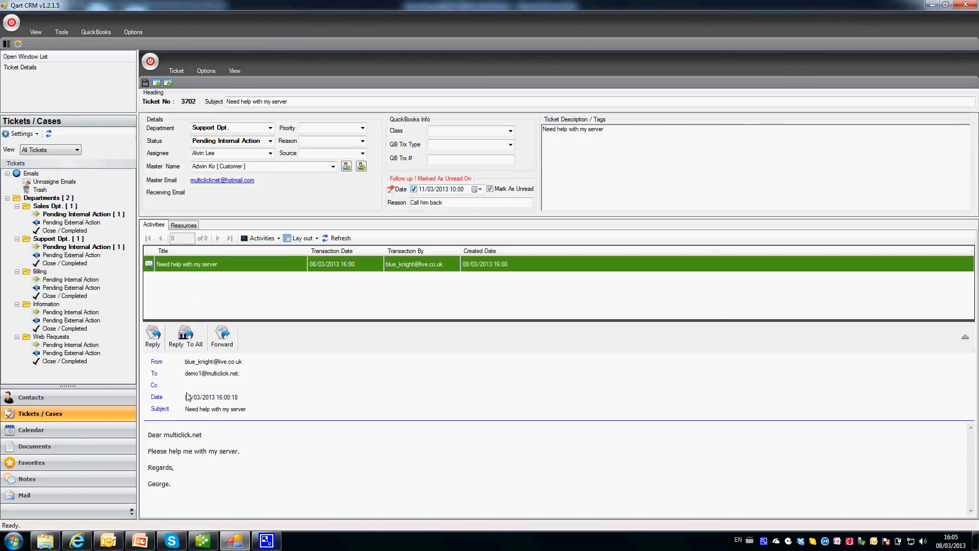
click(340, 239)
click(252, 268)
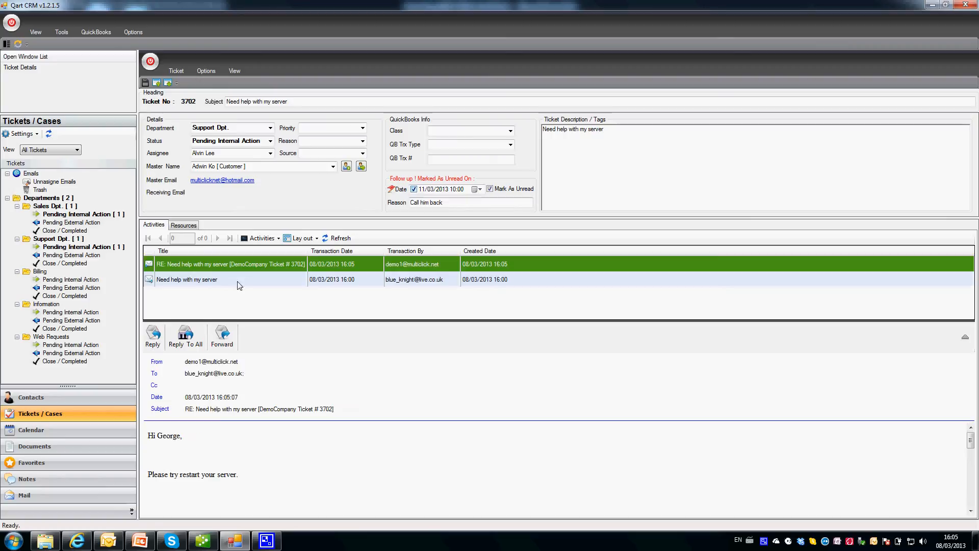
click(238, 280)
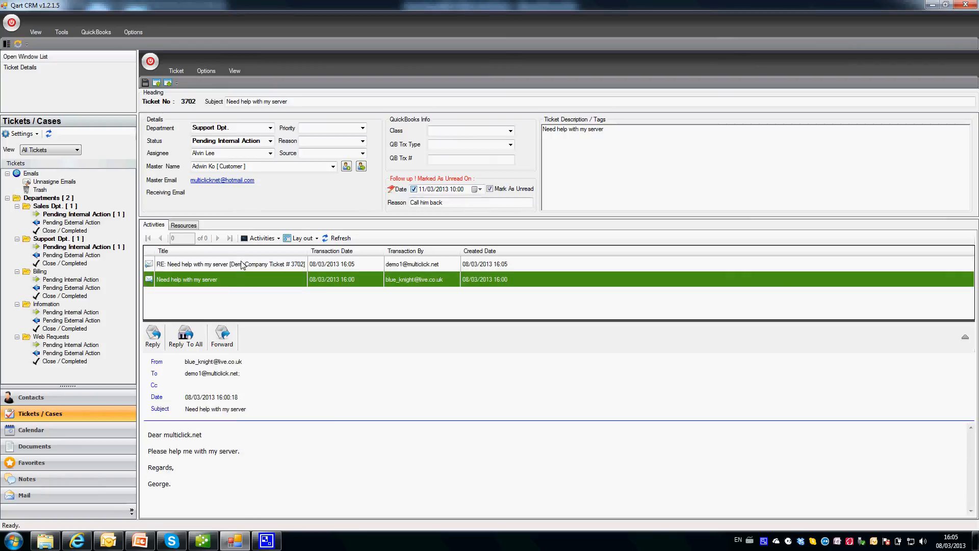
click(241, 262)
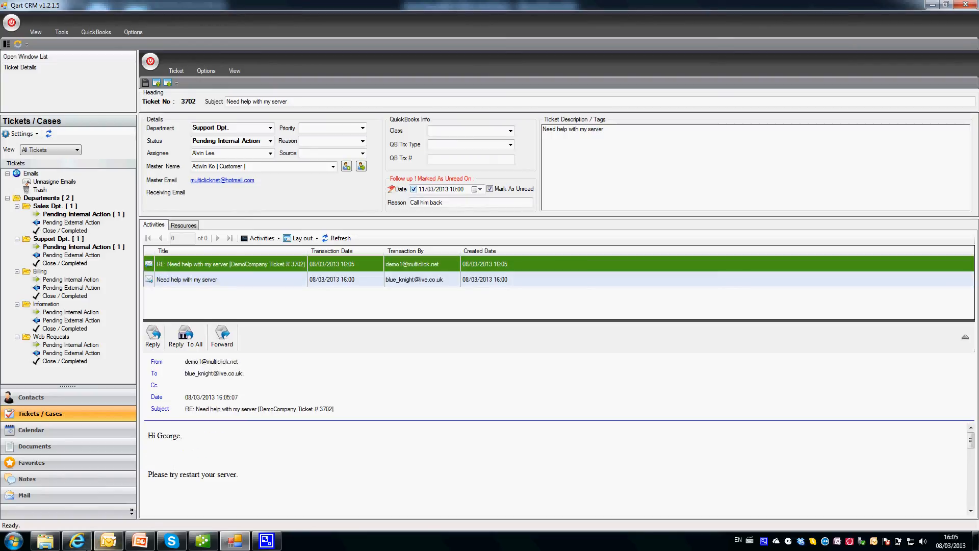
Clear the follow-up date and reason, set ticket 3702 to Closed, and close its details.
click(414, 189)
key(Delete)
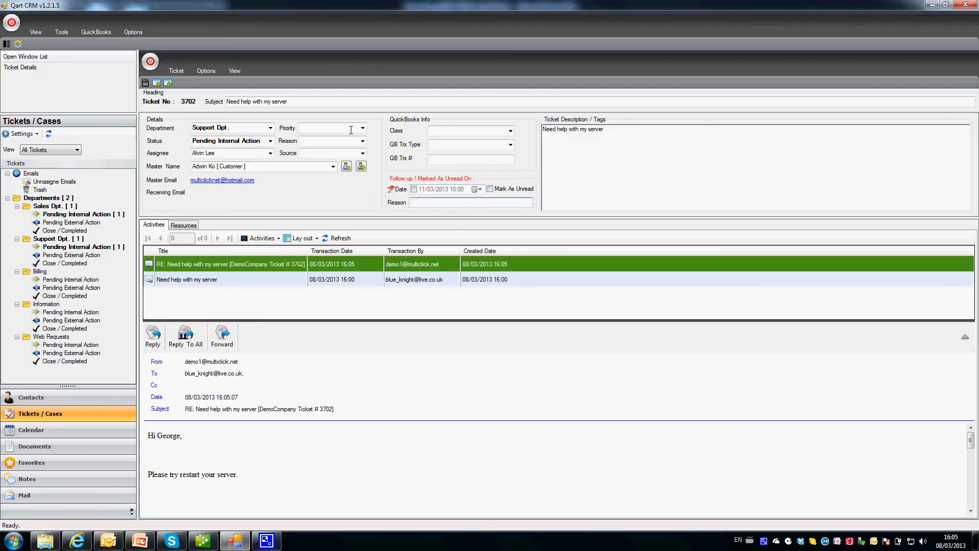
click(271, 141)
click(224, 164)
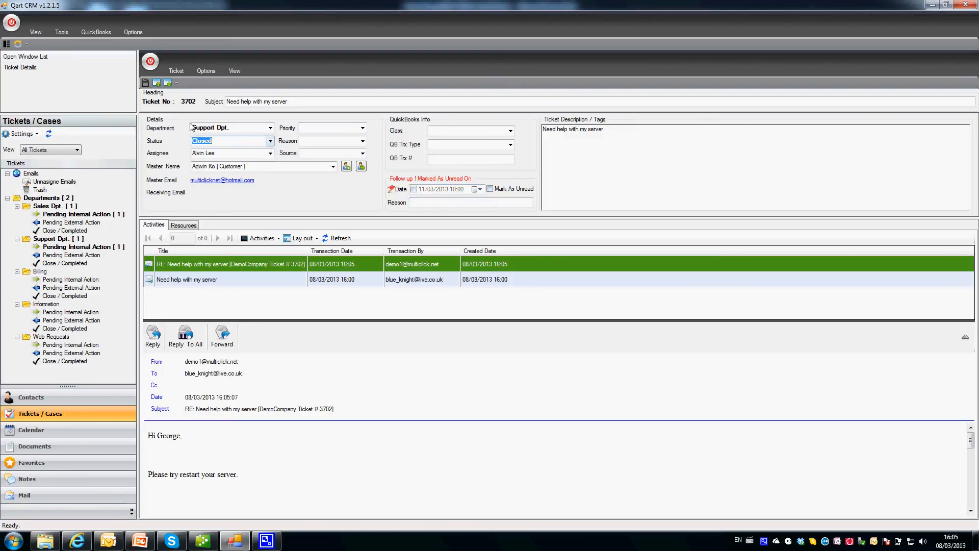
click(345, 141)
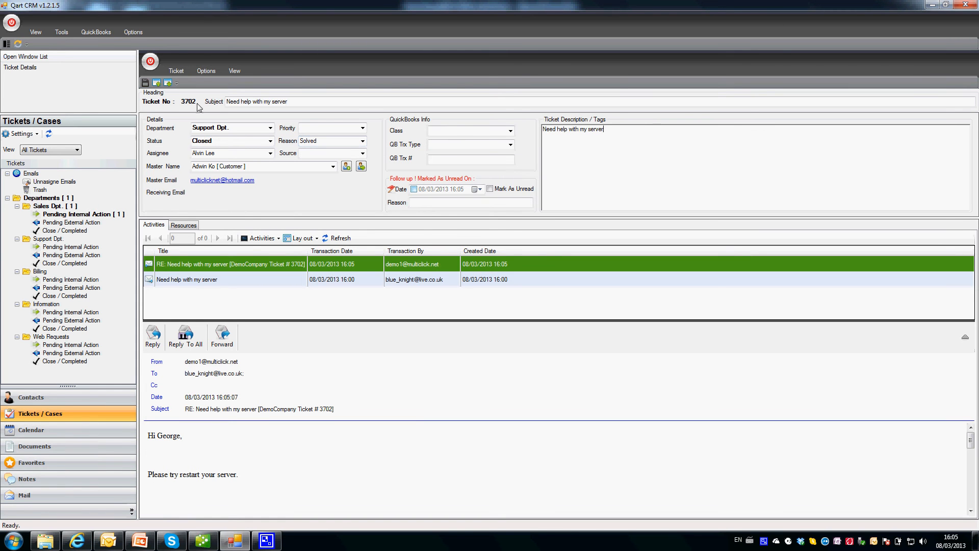
double_click(150, 62)
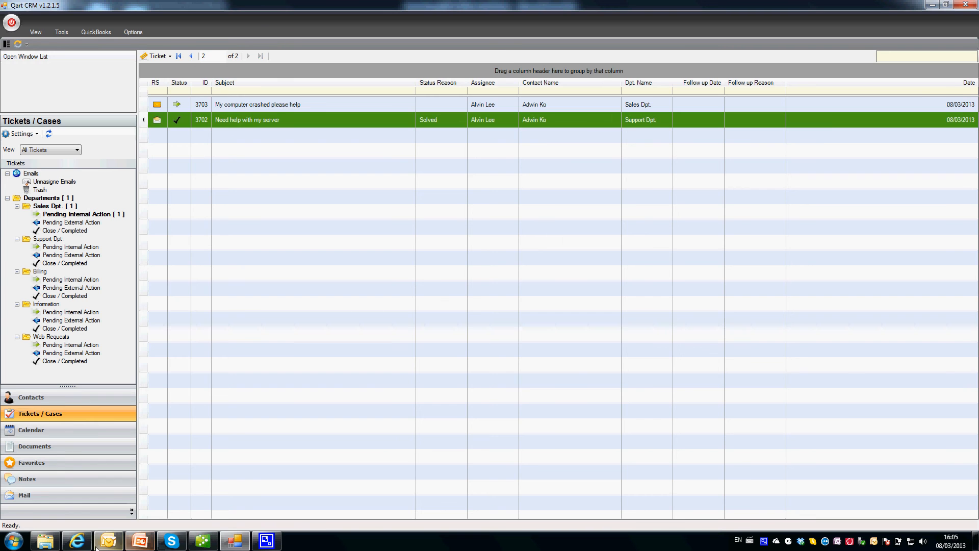
click(77, 541)
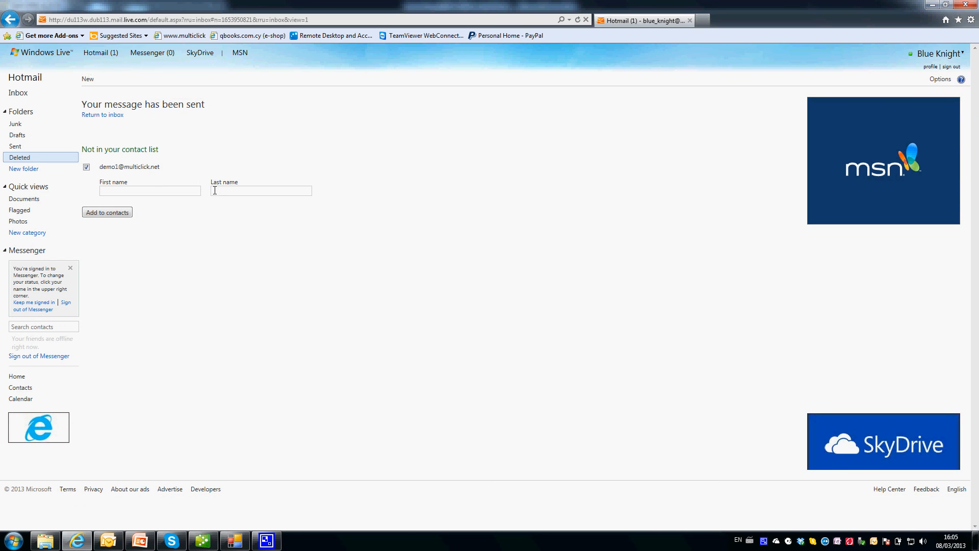
Open the support desk's RE: email in the Hotmail inbox and start a reply 'Hi Multiclick.Net,'.
click(96, 63)
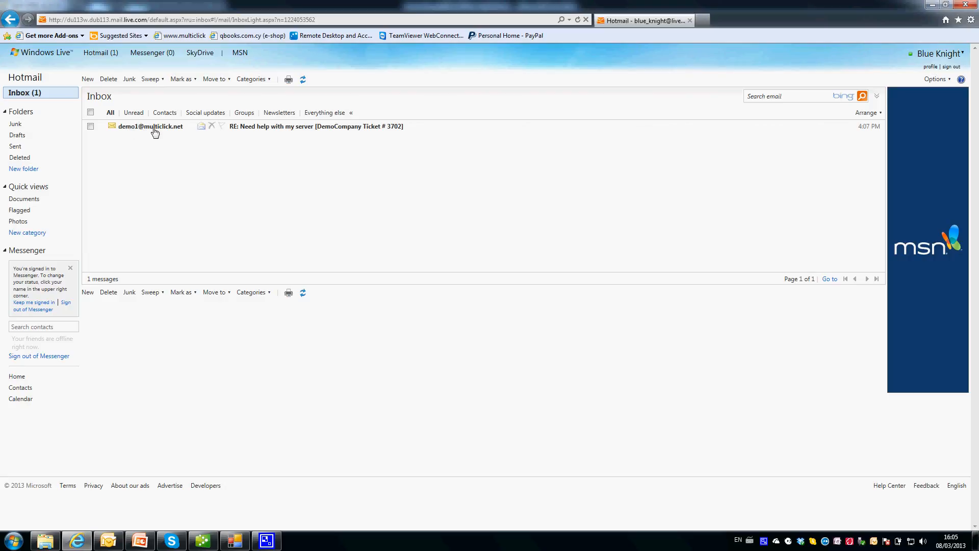
click(137, 128)
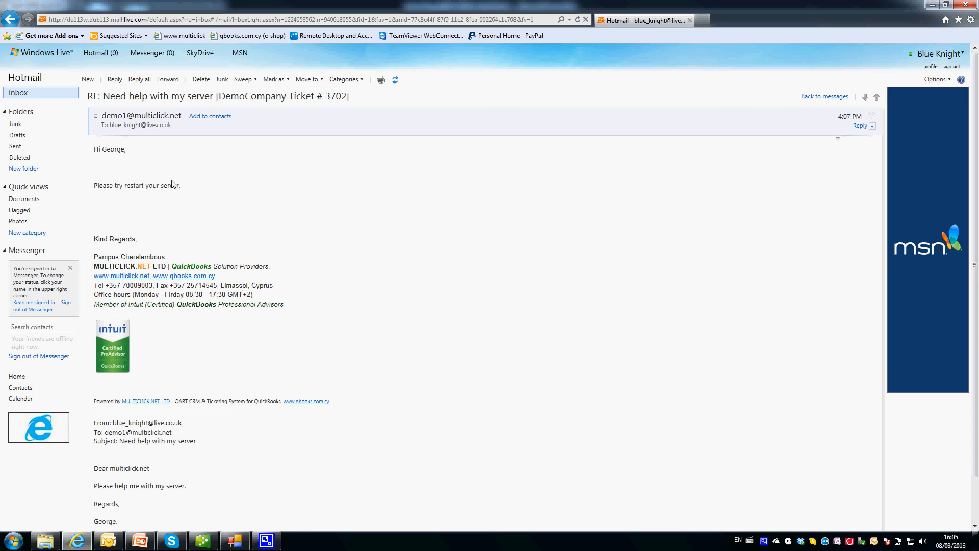
click(115, 80)
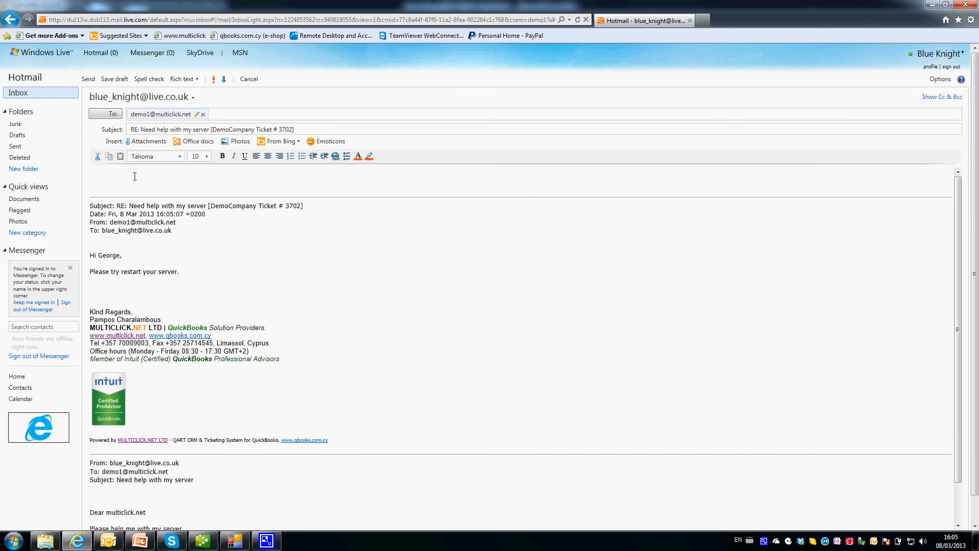
text(Hi Multiclick.Net,)
key(Return)
key(Return)
Write 'Did what you said byt still the same problem. Please help.', sign it, send, and return to Qart CRM.
text(Di)
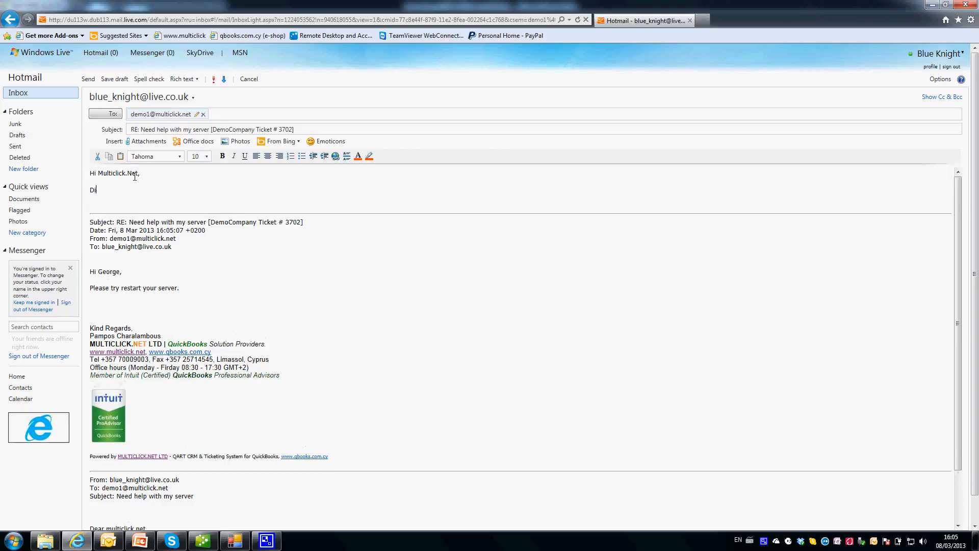
text(d what you)
text(said byt still the same problem)
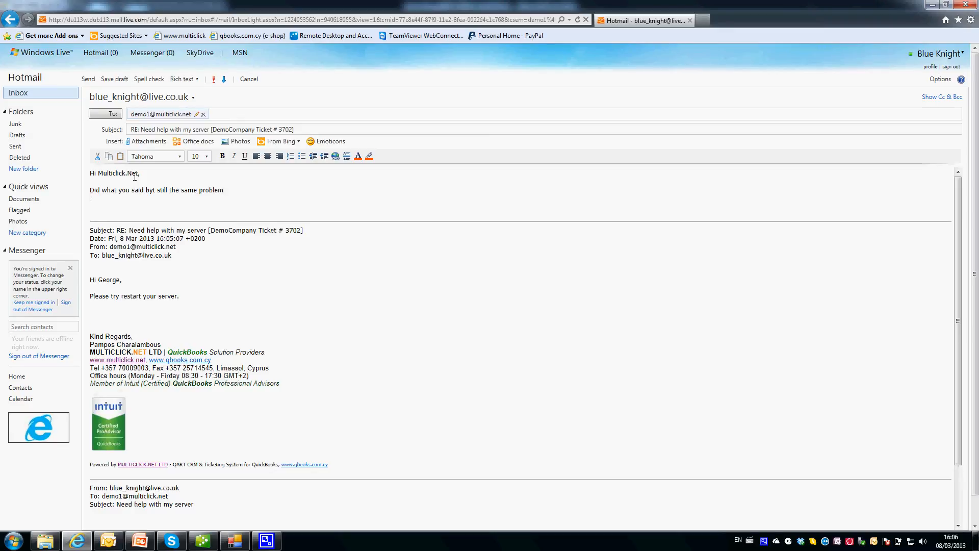
key(Return)
key(Return)
text(Please)
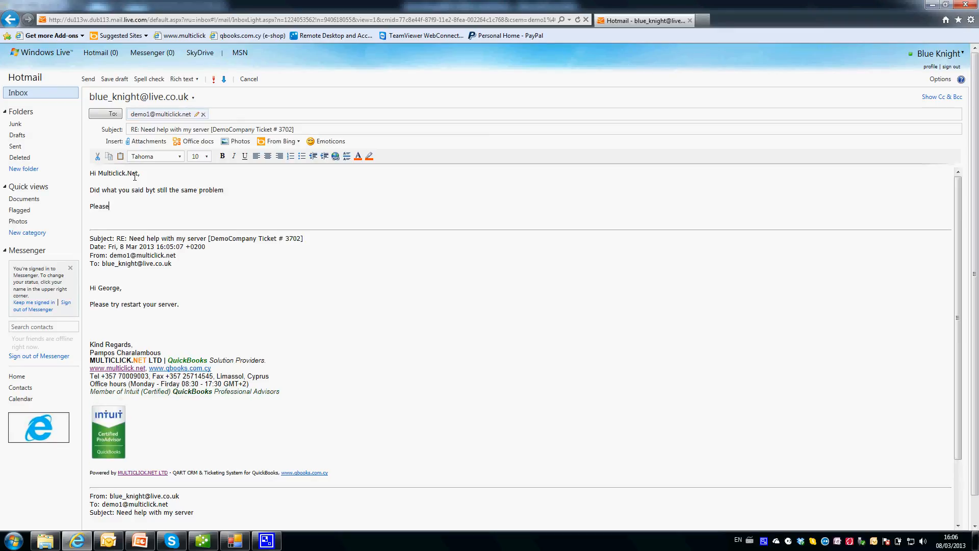
text( help.)
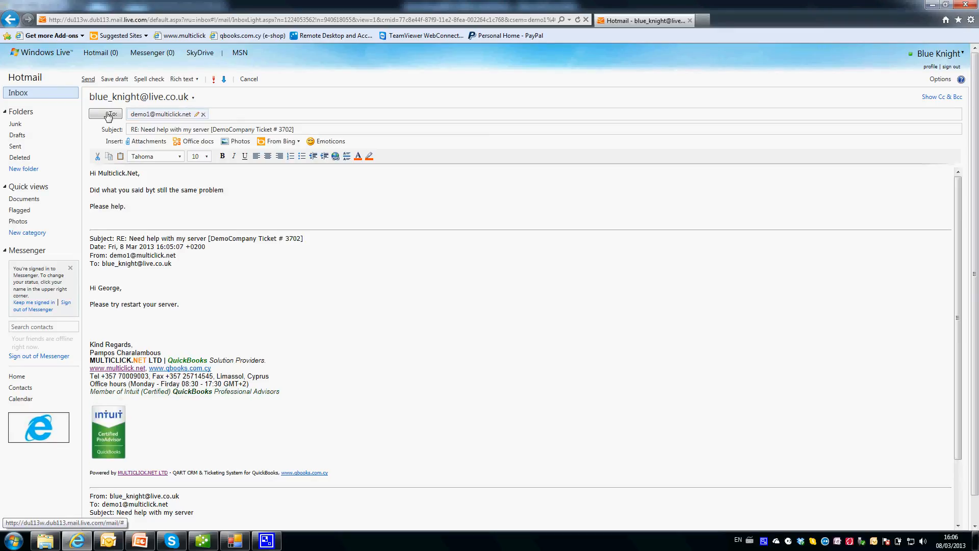
key(Return)
text(George K.)
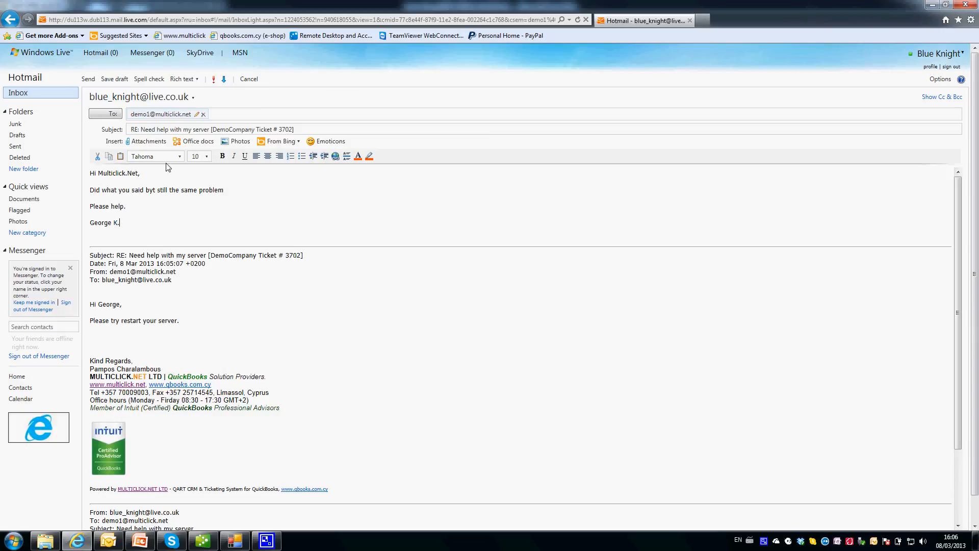
click(88, 79)
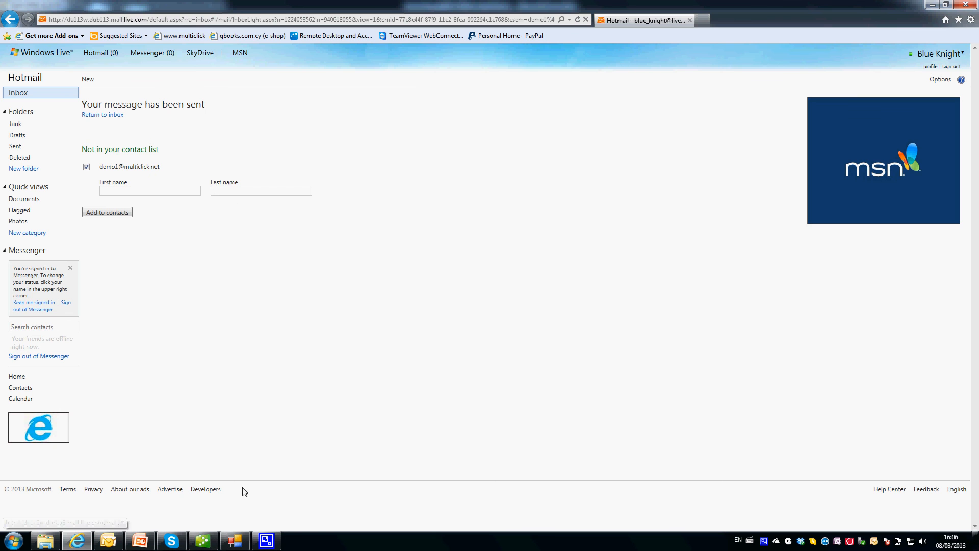
click(240, 545)
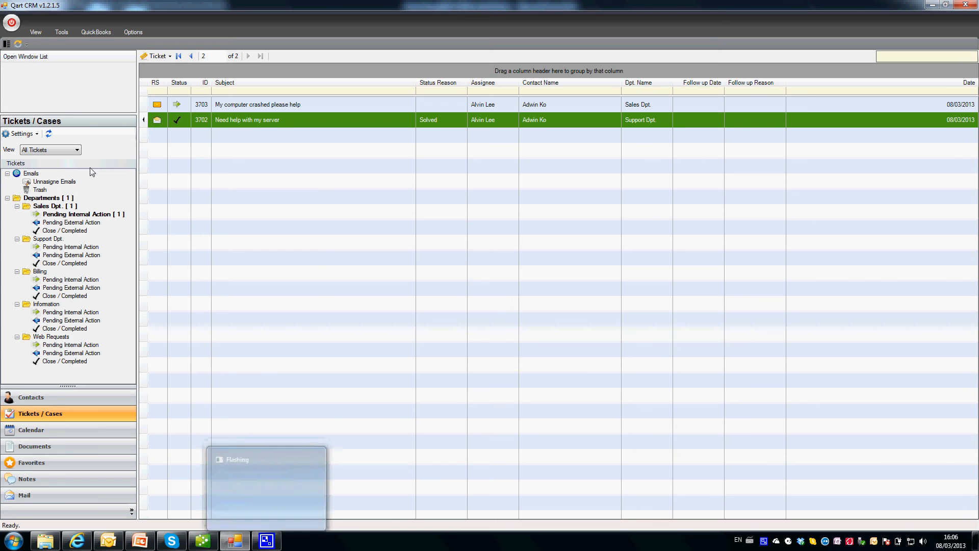
click(46, 198)
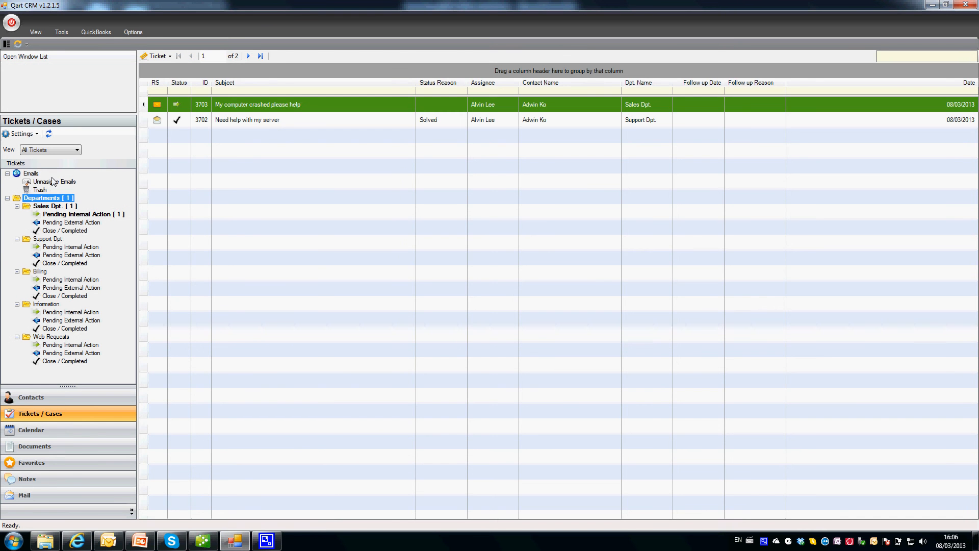
Check all mailboxes for new mail, then list all department tickets and select ticket 3702.
click(53, 182)
click(176, 55)
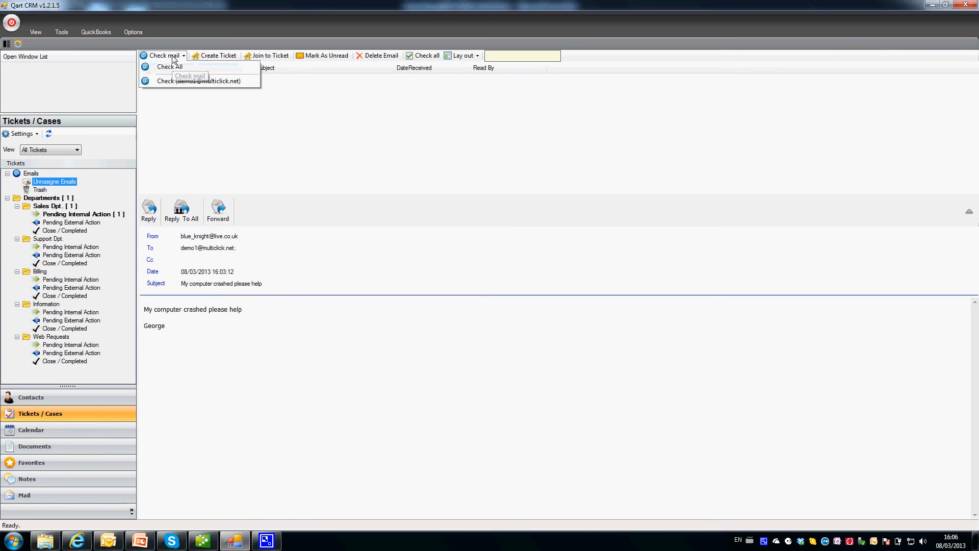
click(170, 68)
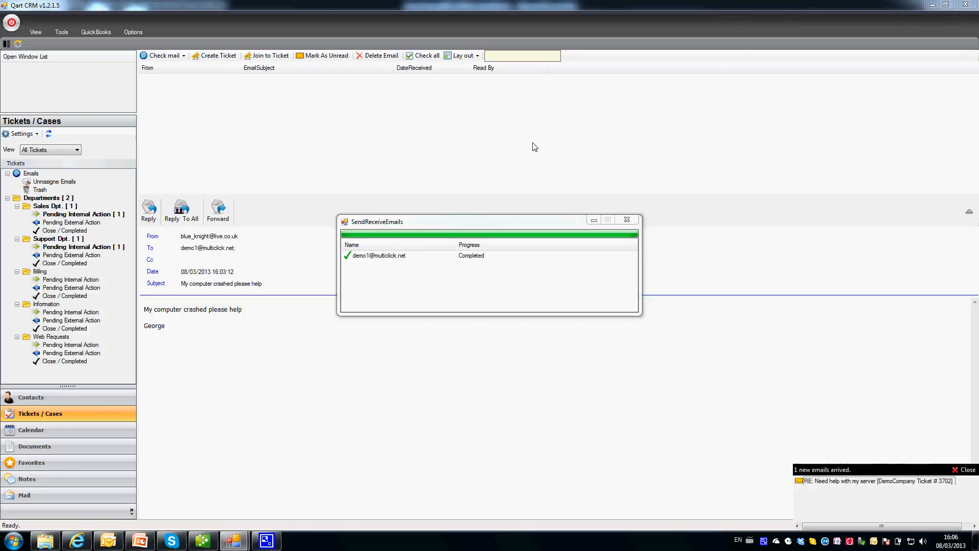
click(627, 220)
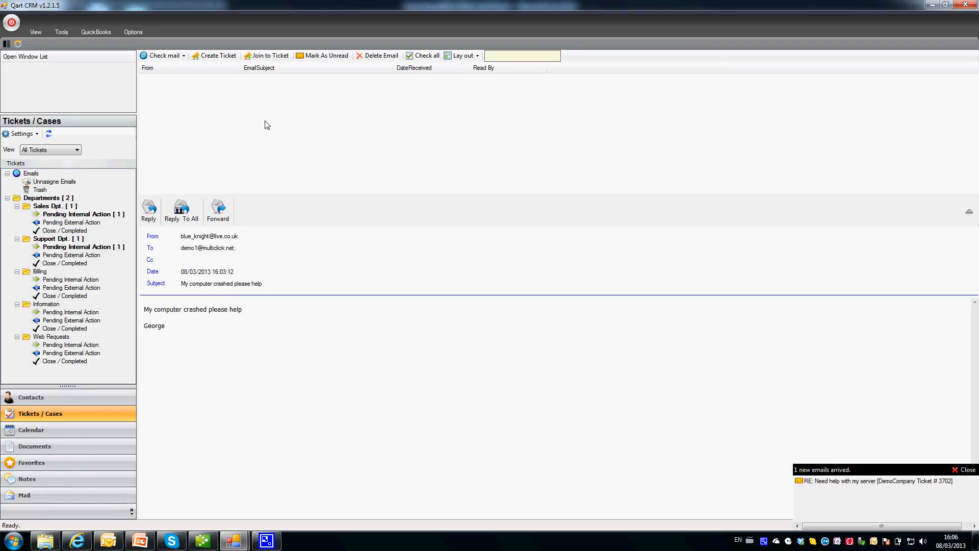
click(39, 182)
click(50, 200)
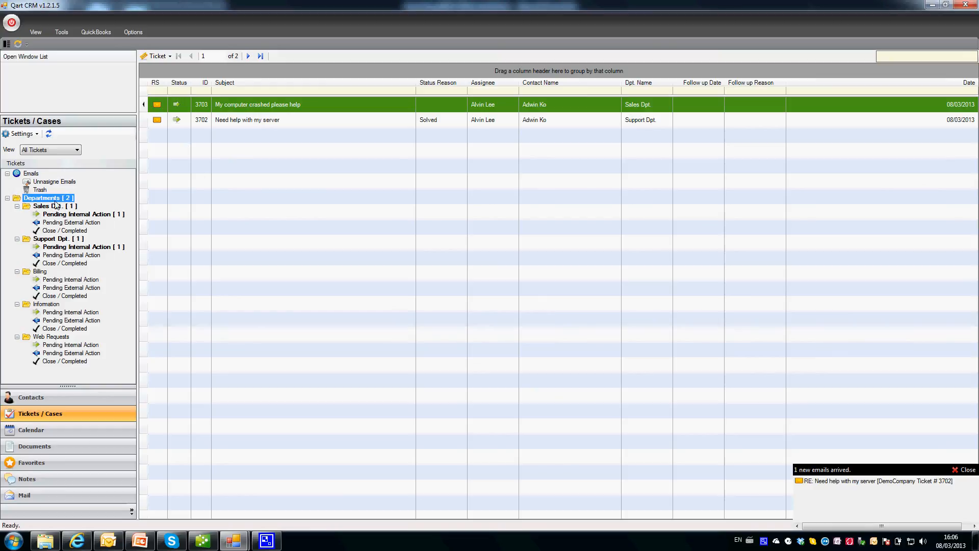
click(255, 120)
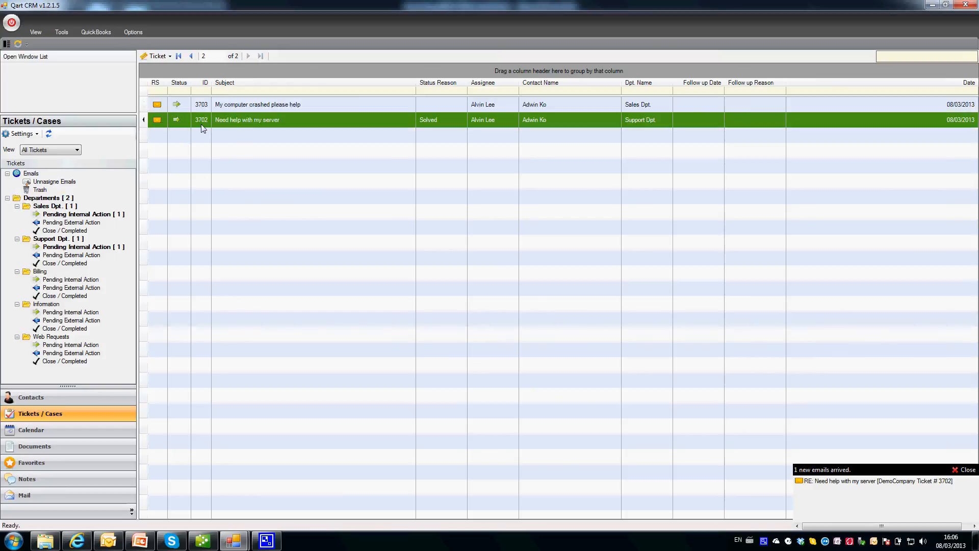
Open ticket 3702 and read the customer's latest RE: email saying the problem persists.
double_click(249, 122)
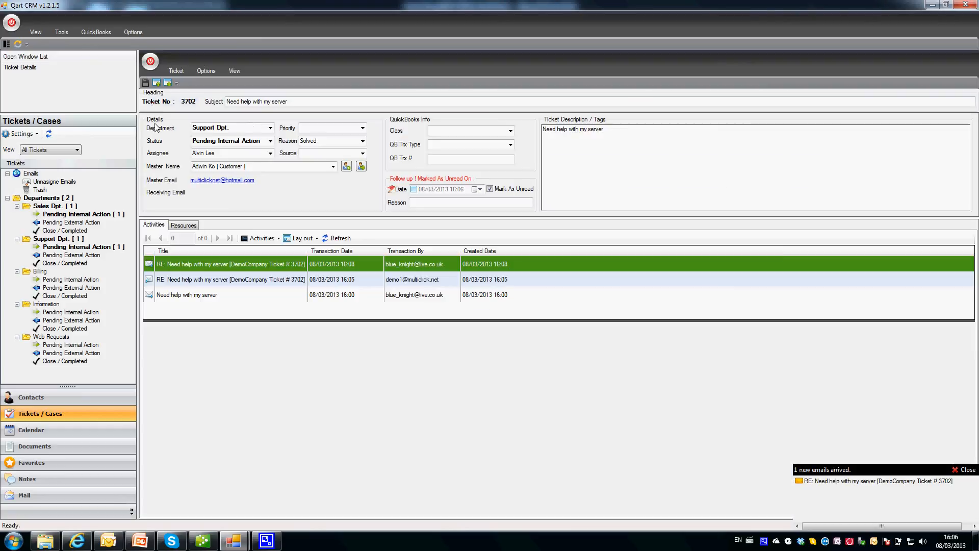
click(174, 264)
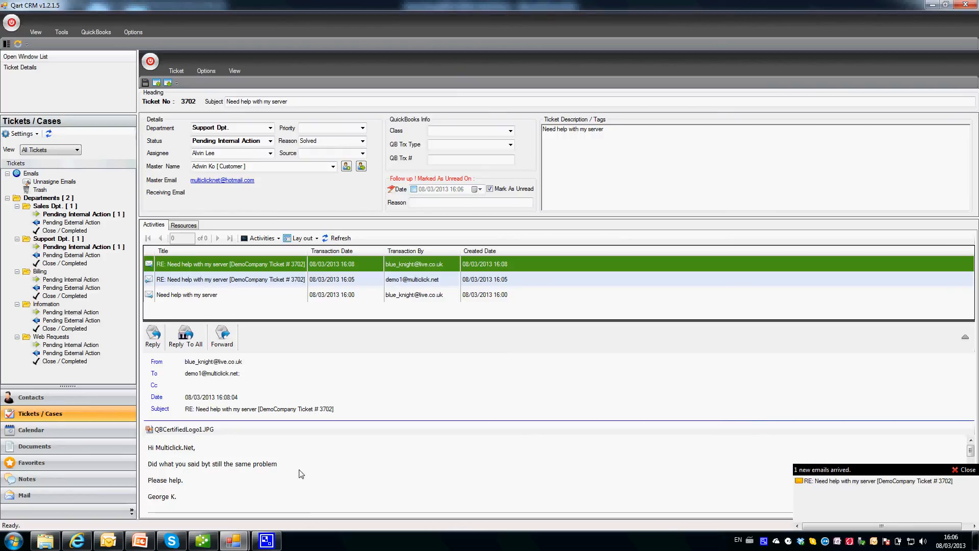
scroll(286, 472, down, 3)
scroll(300, 474, up, 1)
scroll(301, 473, up, 2)
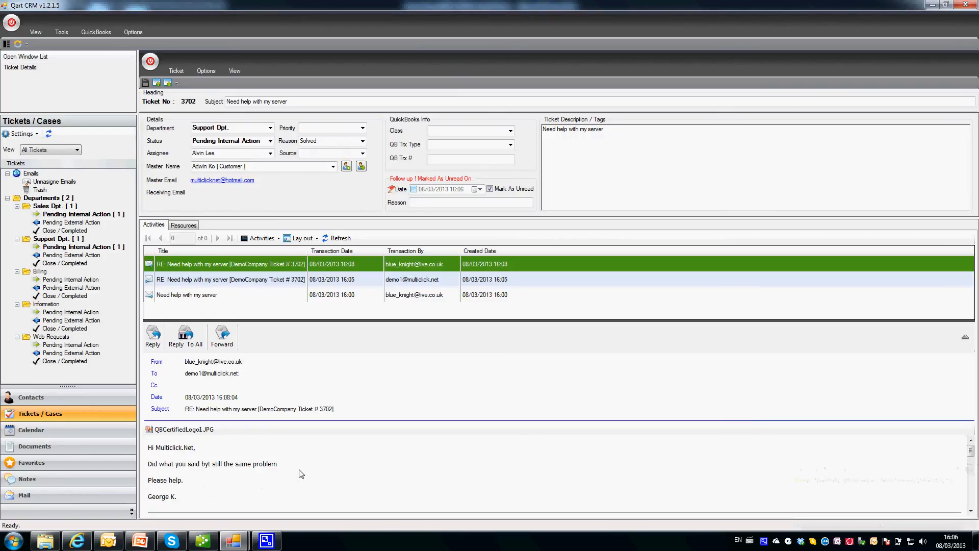
click(257, 239)
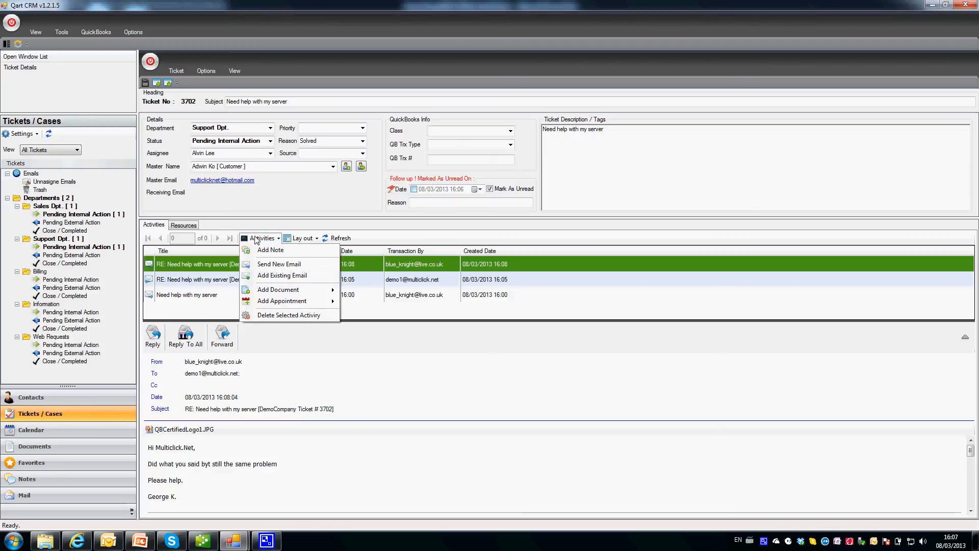
Add a note to ticket 3702 saying the problem was solved remotely by running server updates.
click(269, 251)
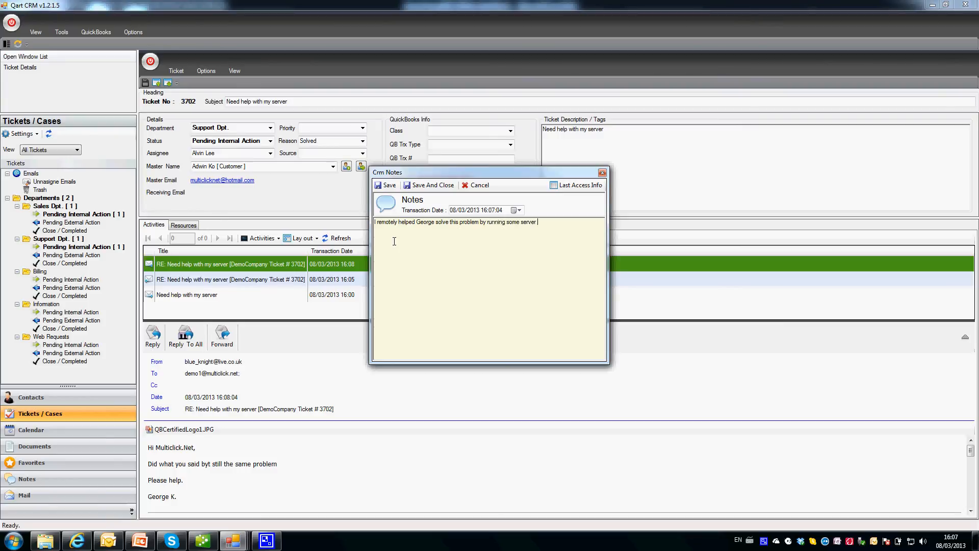
text(tes.)
key(ctrl+a)
click(552, 233)
click(602, 173)
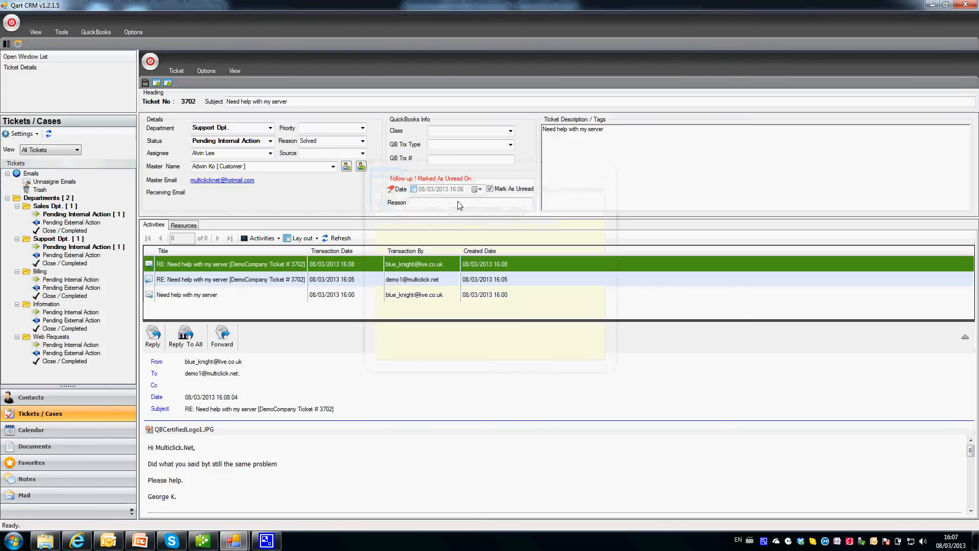
click(206, 278)
click(211, 265)
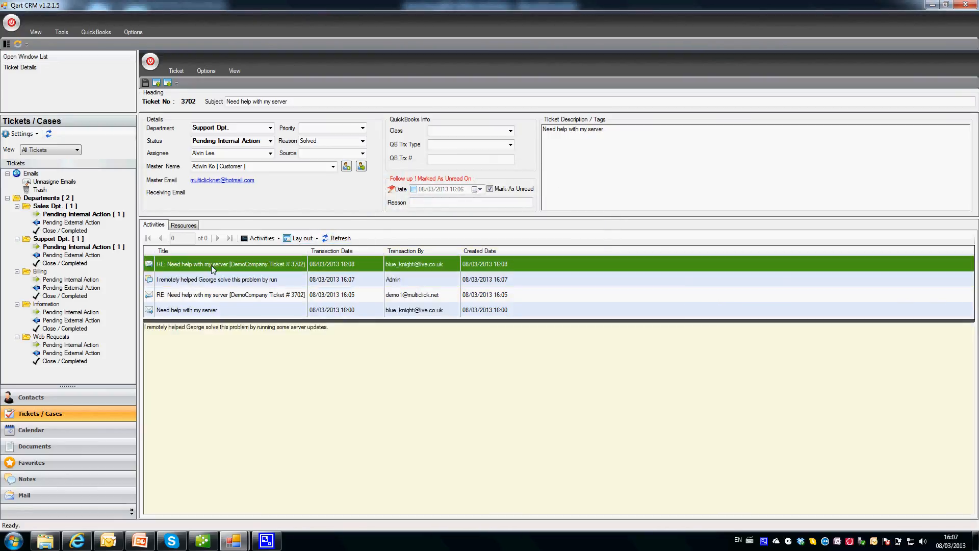
click(261, 238)
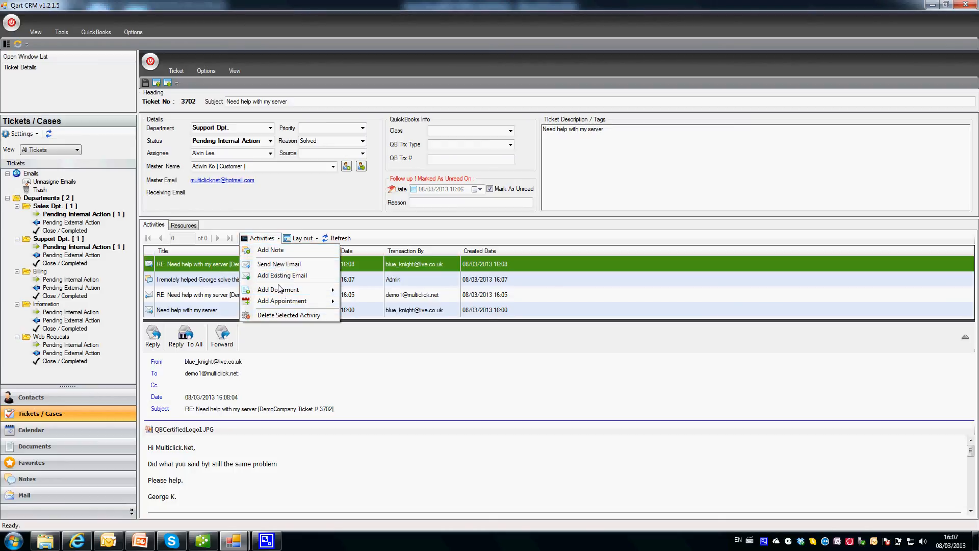
Add Slide Page 1 from the Documents library as an external document activity on ticket 3702.
mouse_move(280, 291)
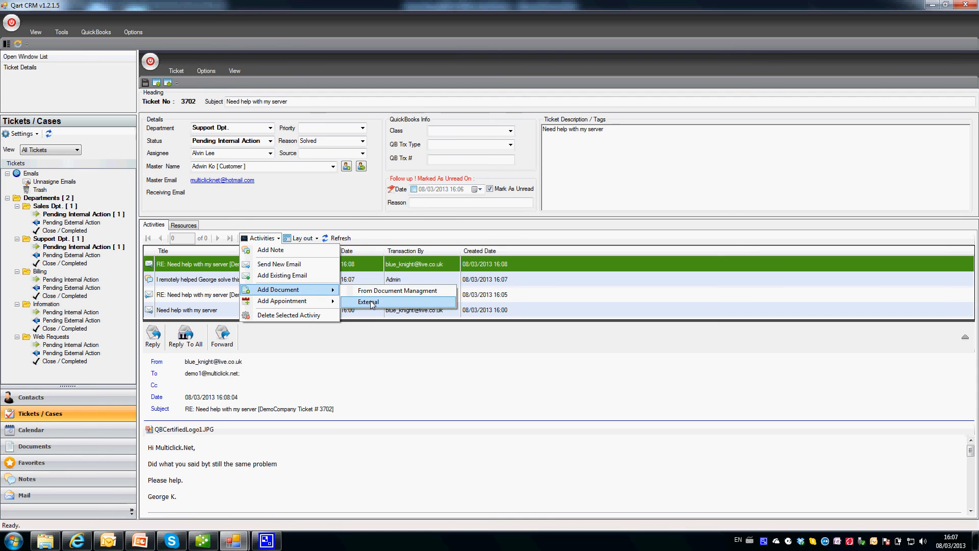
click(379, 302)
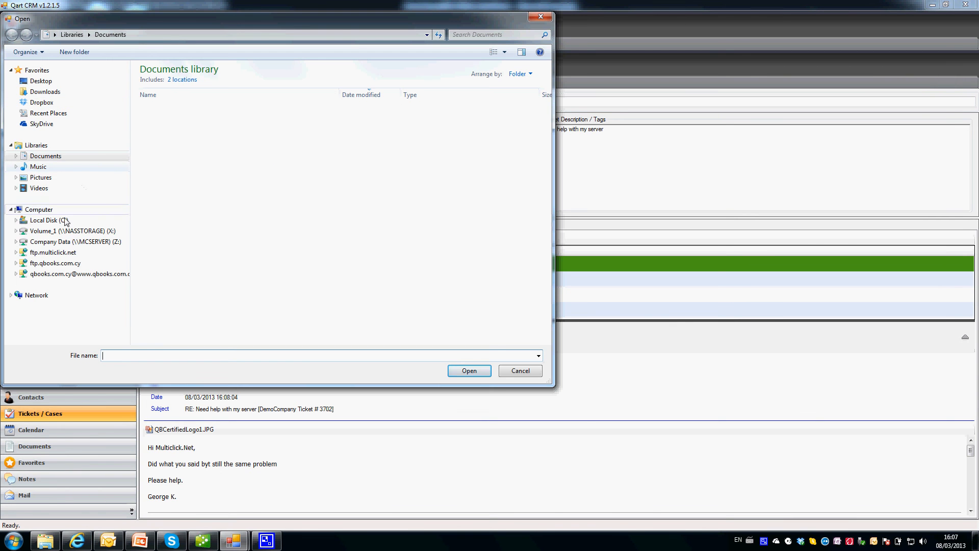
click(153, 237)
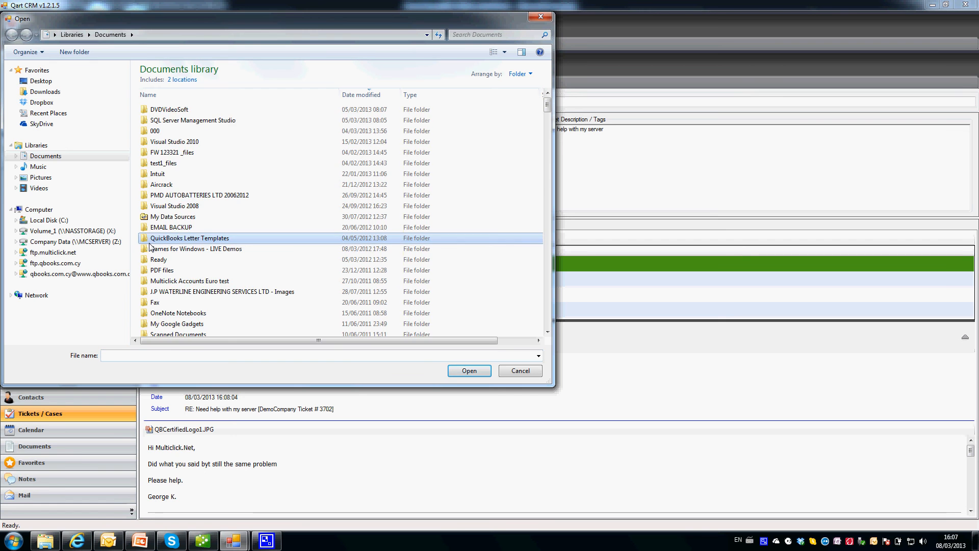
scroll(151, 245, down, 8)
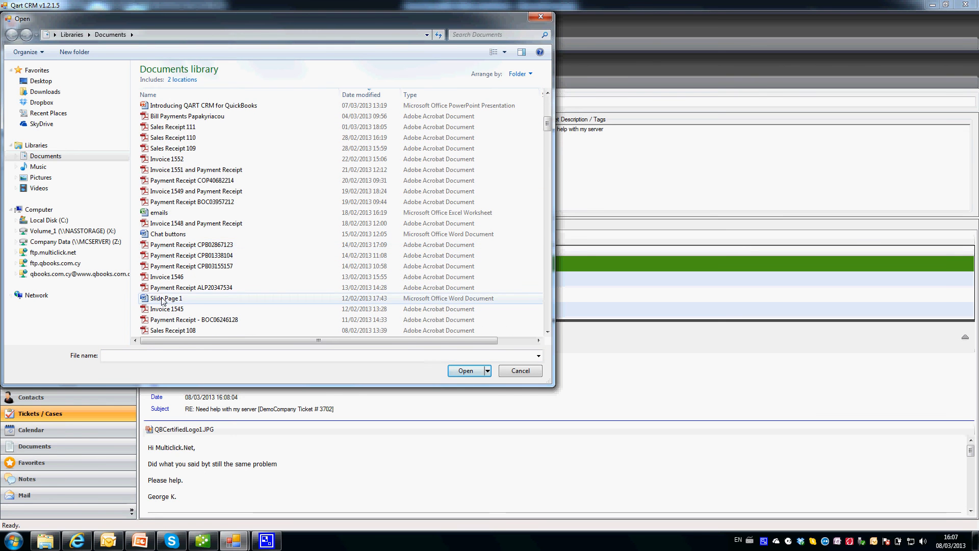
double_click(275, 298)
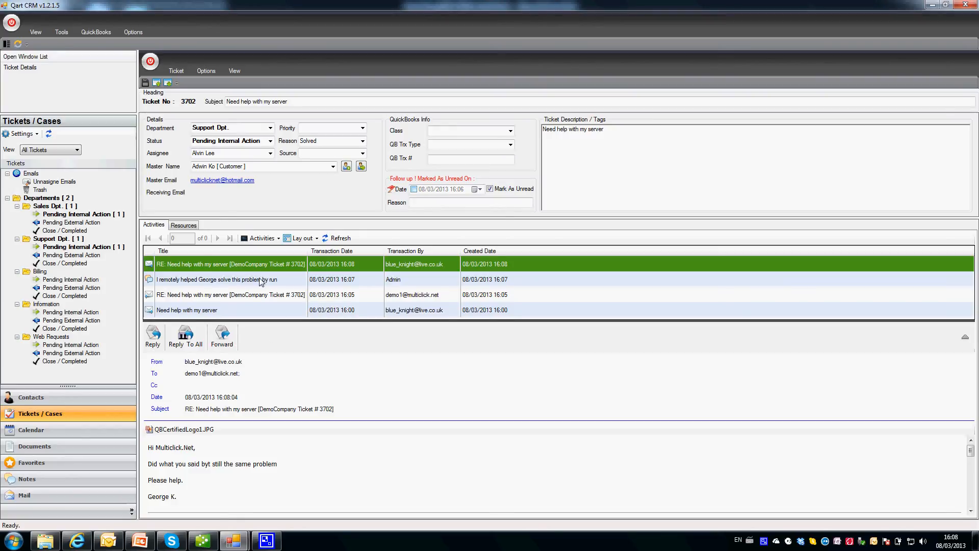
Preview the attached Slide Page 1.docx and the customer's reply email on ticket 3702.
click(197, 282)
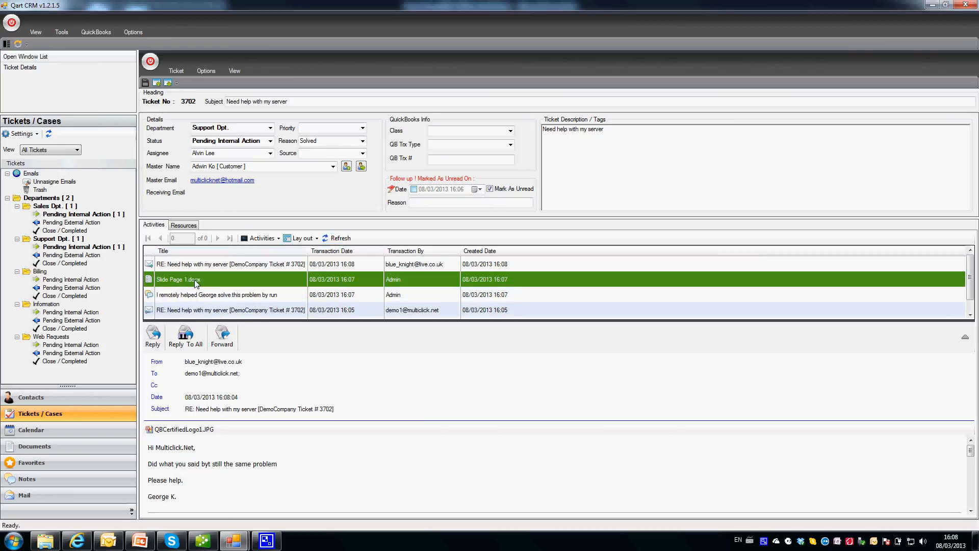
click(201, 266)
click(200, 281)
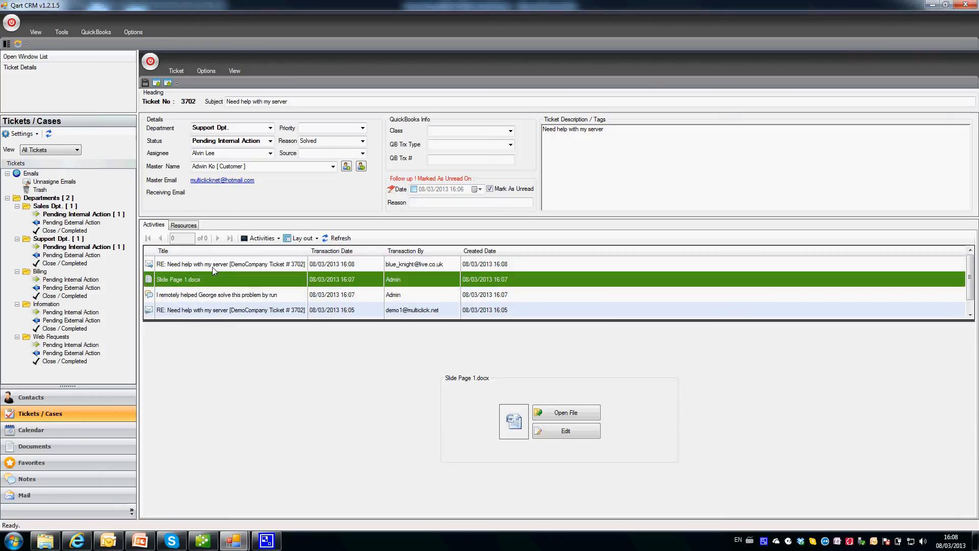
click(213, 265)
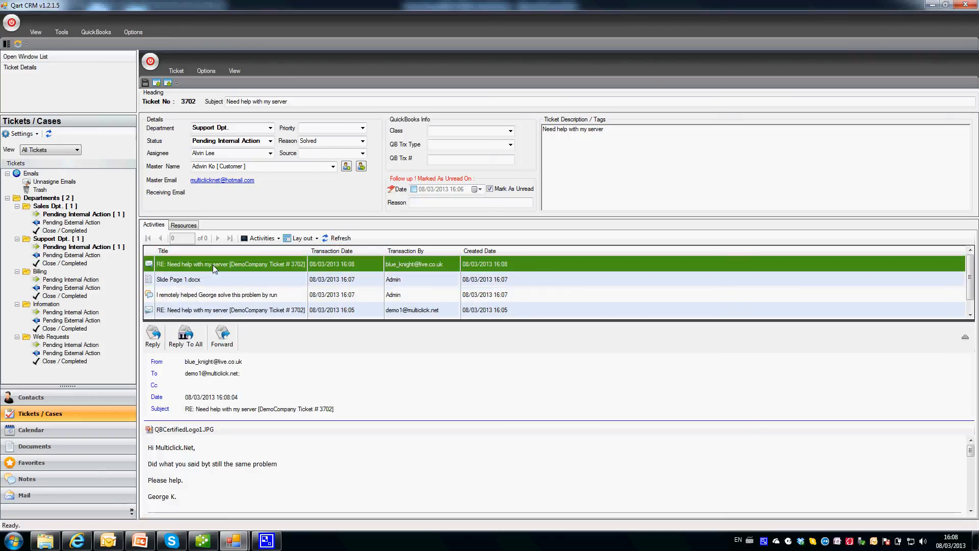
Recheck both previews, then start a new email from the ticket's activity actions list.
click(267, 240)
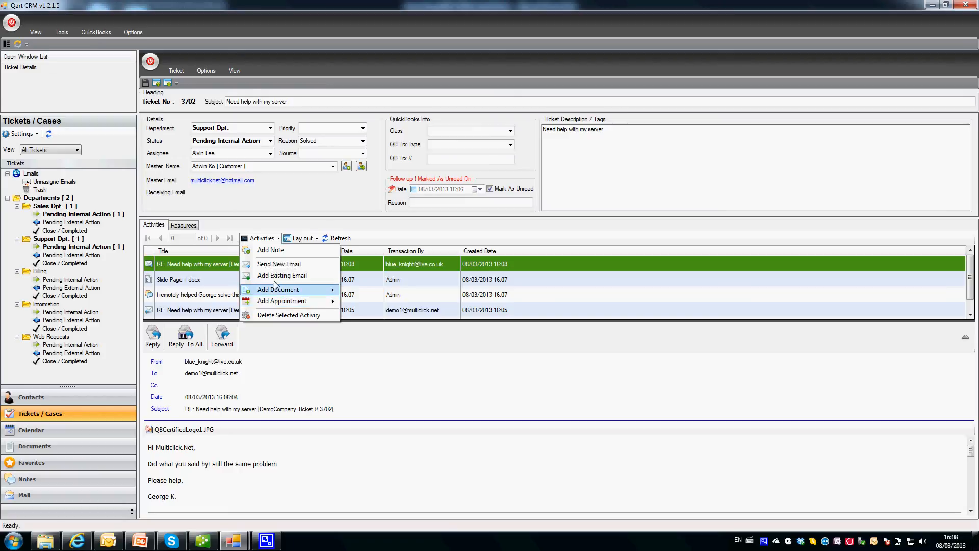
mouse_move(283, 304)
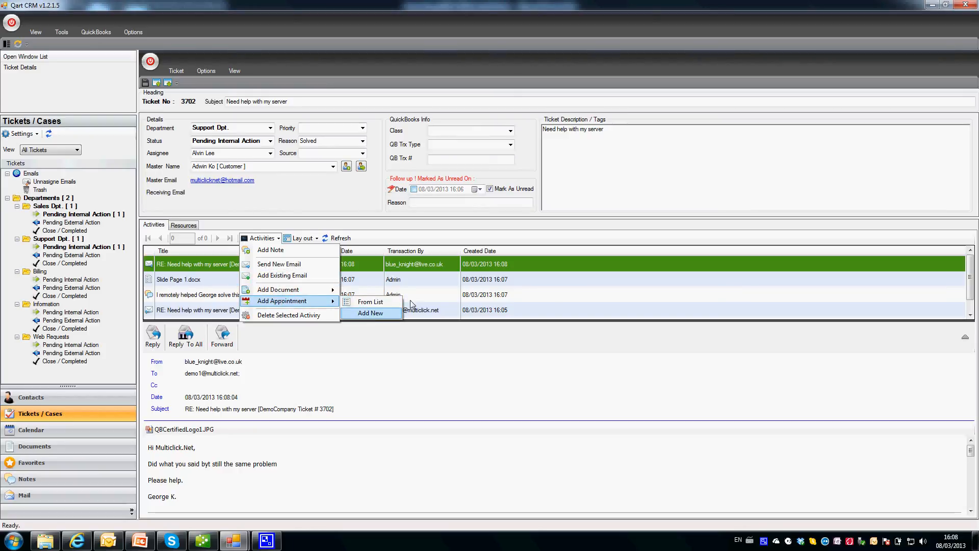
click(618, 185)
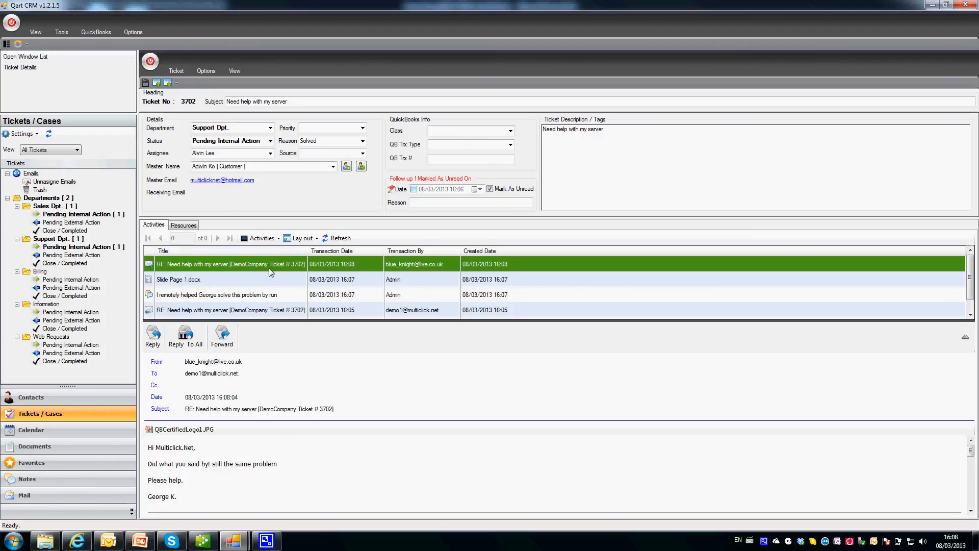
click(184, 279)
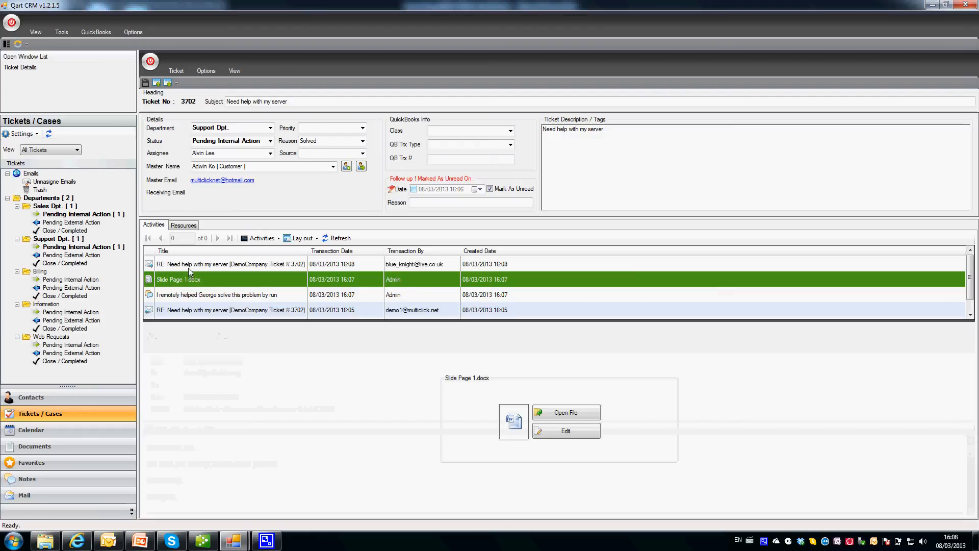
click(189, 267)
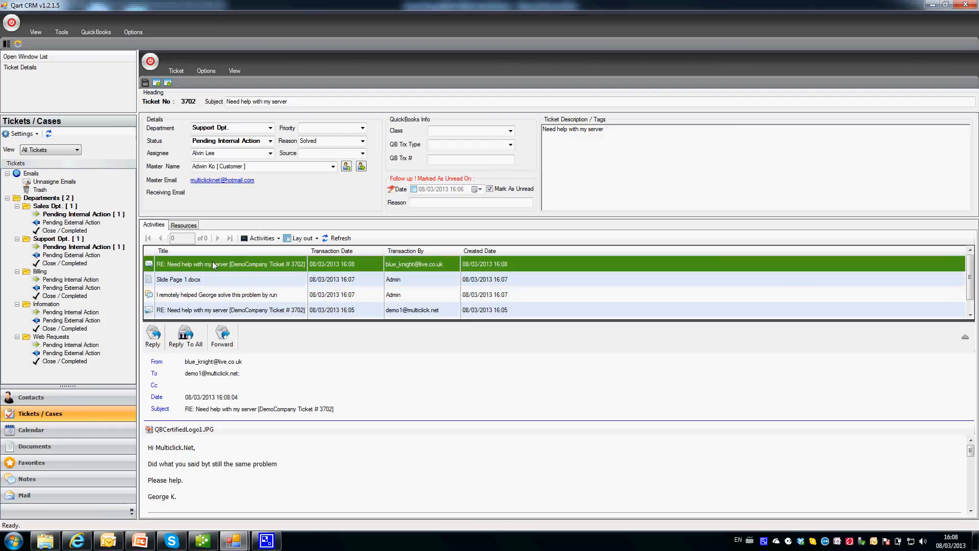
click(258, 239)
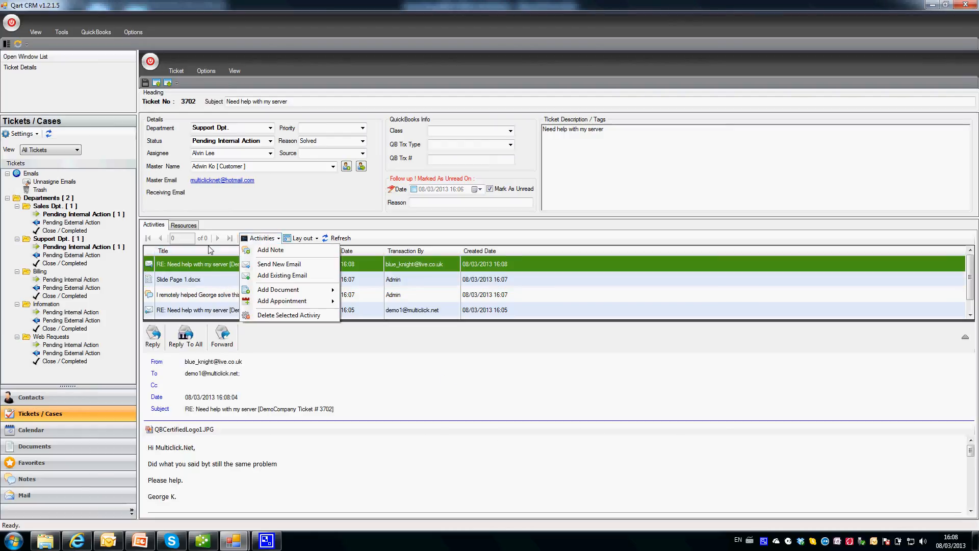
click(275, 265)
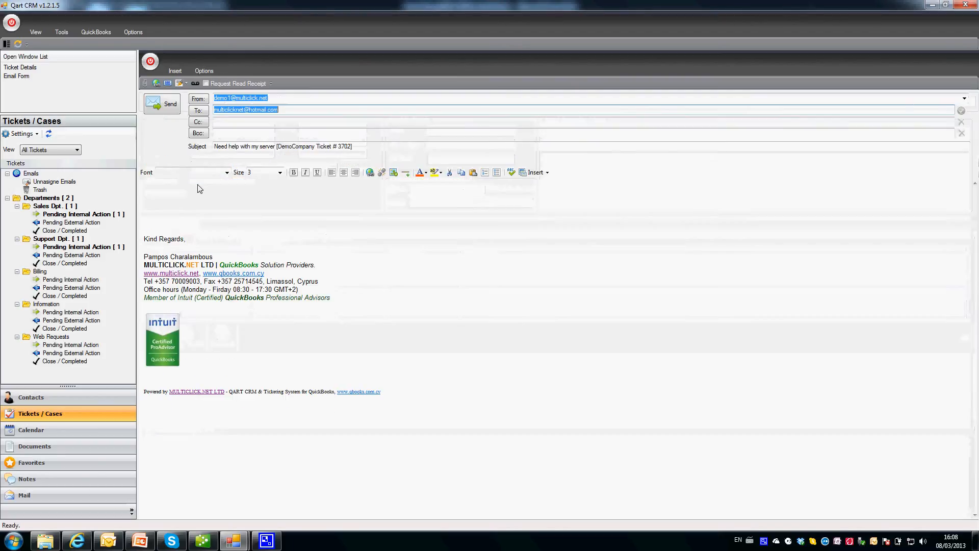
Clear the prefilled recipient and address the reply To the customer from the Address Book.
click(291, 112)
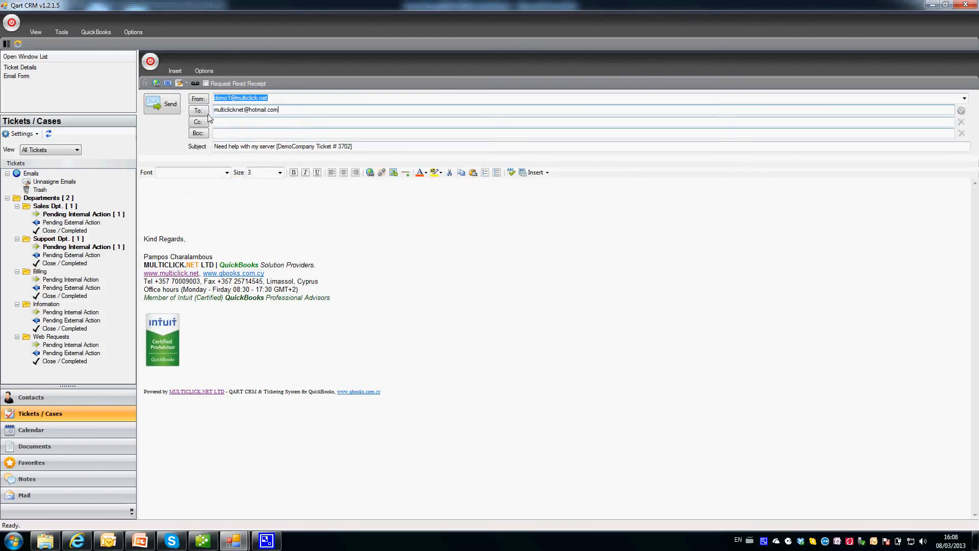
key(ctrl+a)
key(BackSpace)
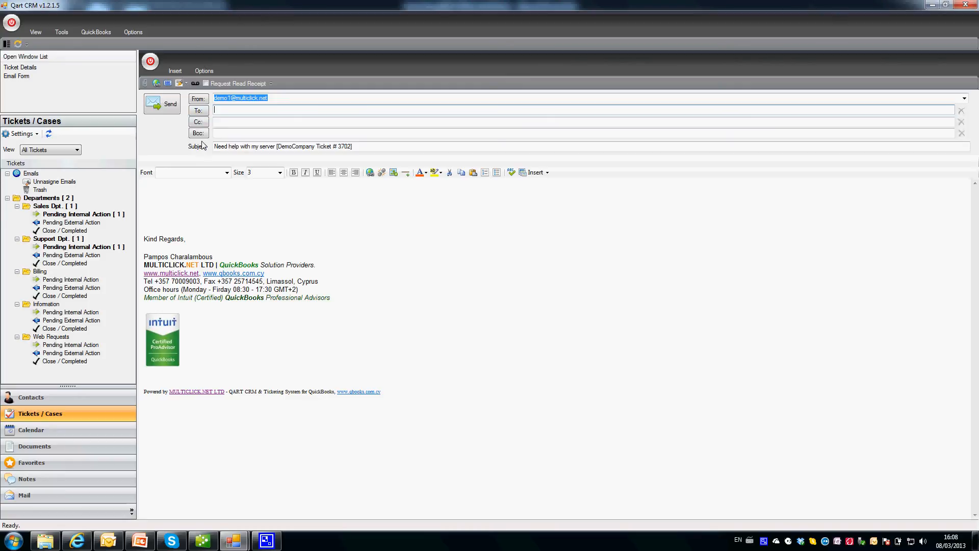
click(198, 112)
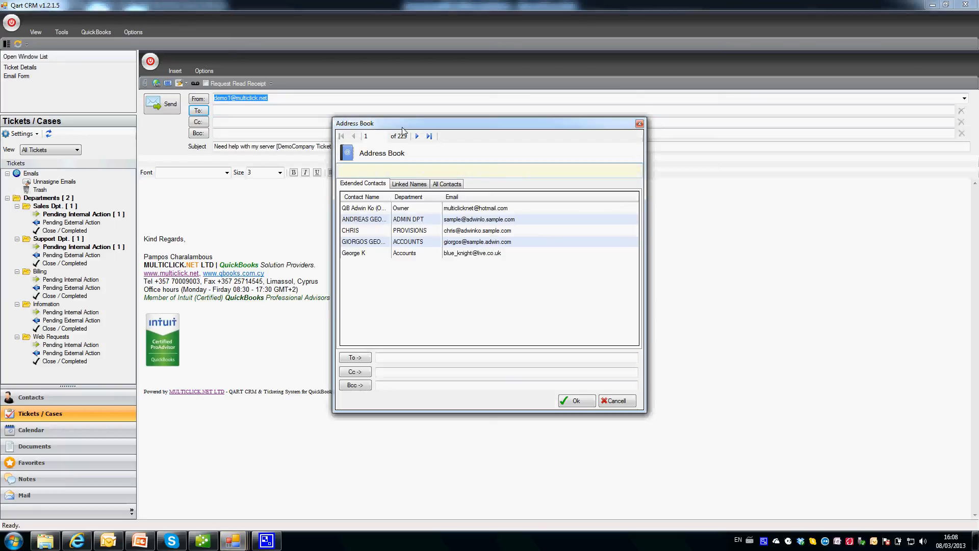
drag(409, 126, 410, 136)
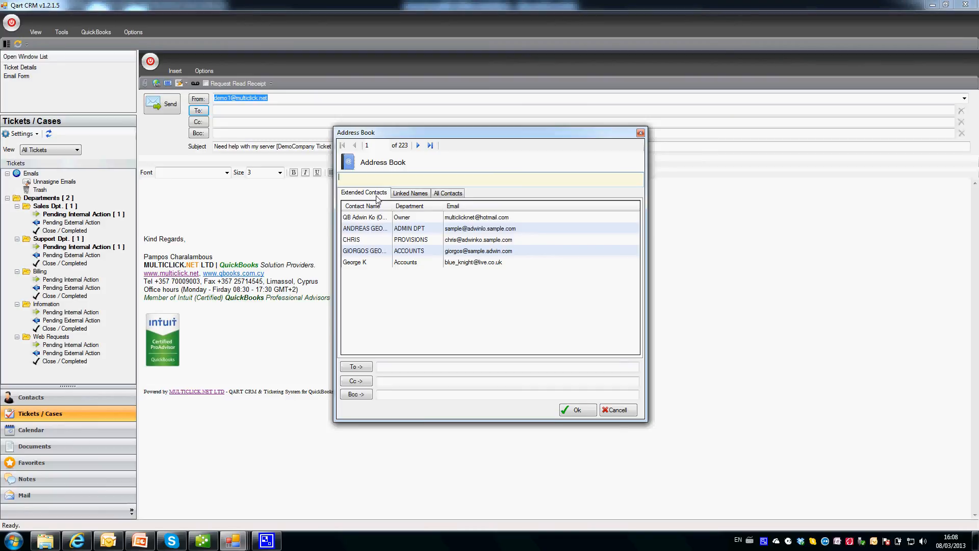
click(378, 229)
click(375, 240)
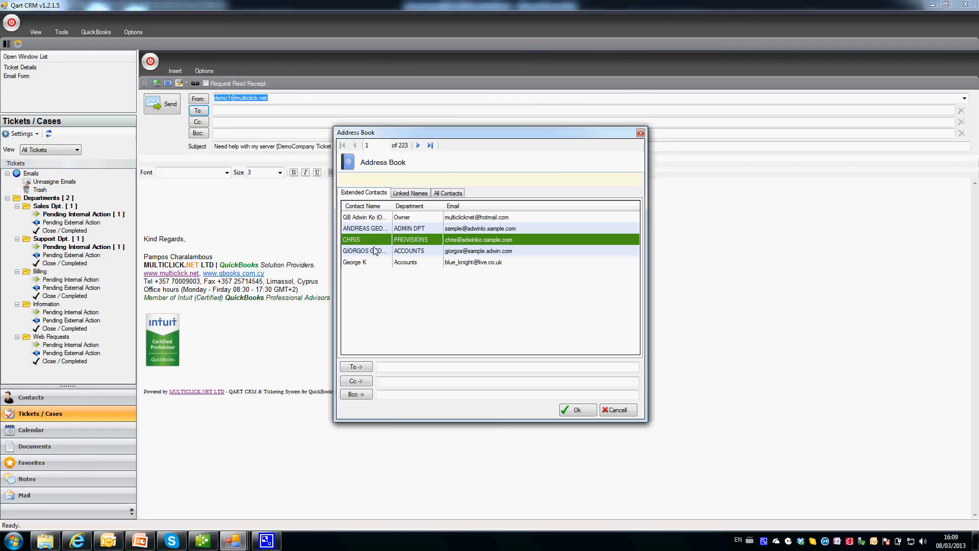
click(373, 251)
click(378, 263)
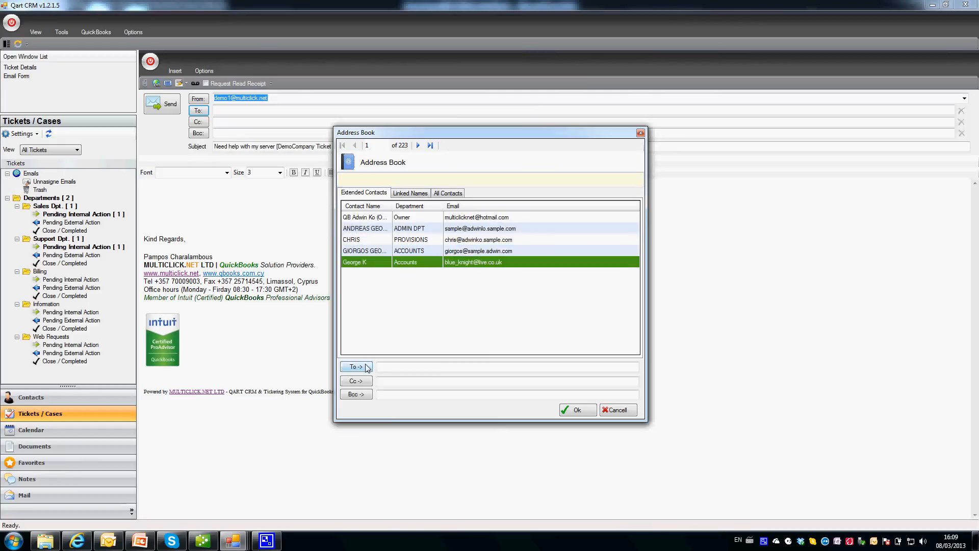
click(368, 367)
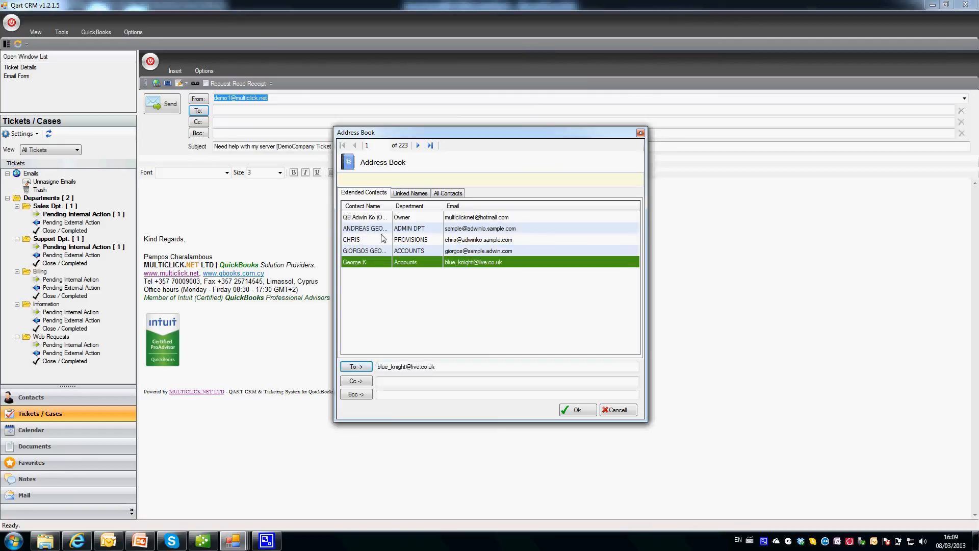
Search the address book for the linked customer contact, add them as Cc, and confirm the recipients.
click(406, 195)
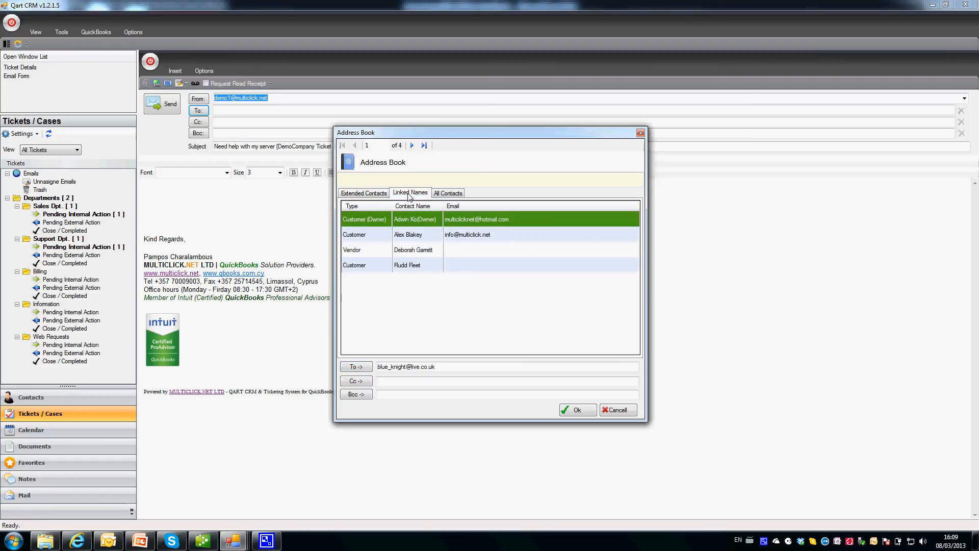
click(379, 235)
click(379, 250)
click(373, 265)
click(377, 252)
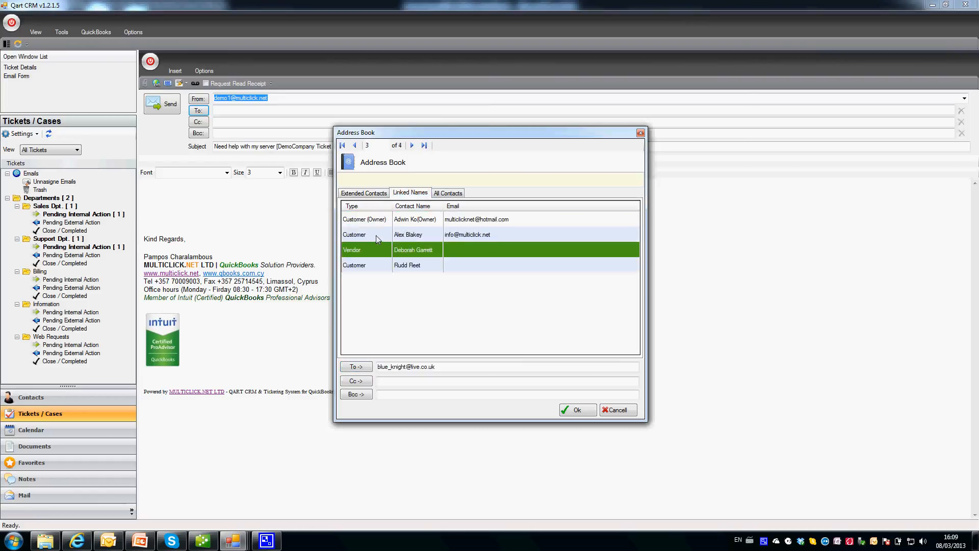
click(376, 236)
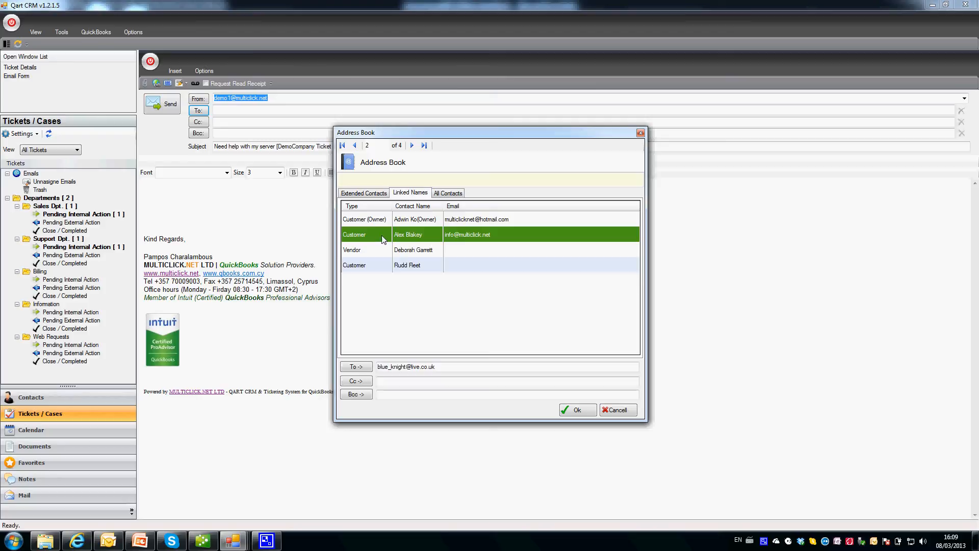
click(446, 194)
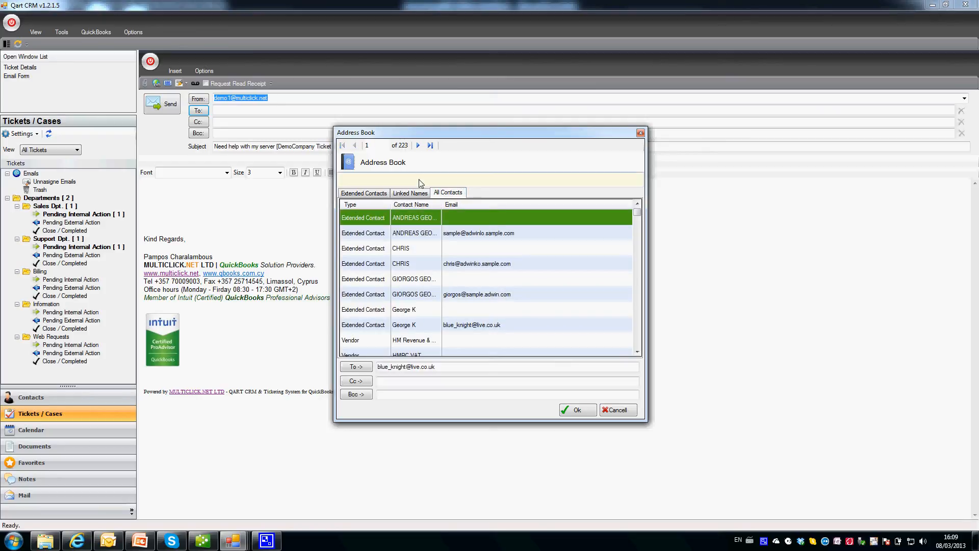
click(459, 179)
text(alex)
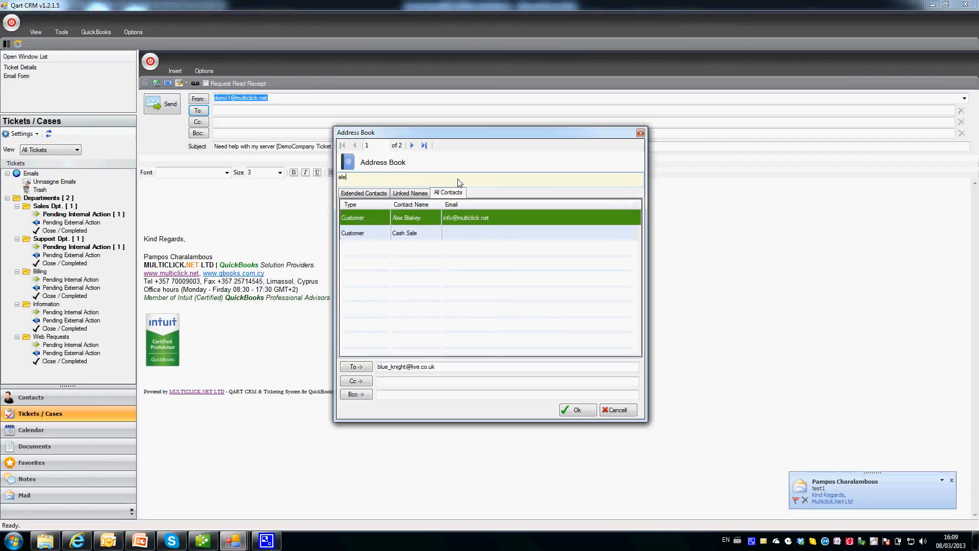
click(367, 382)
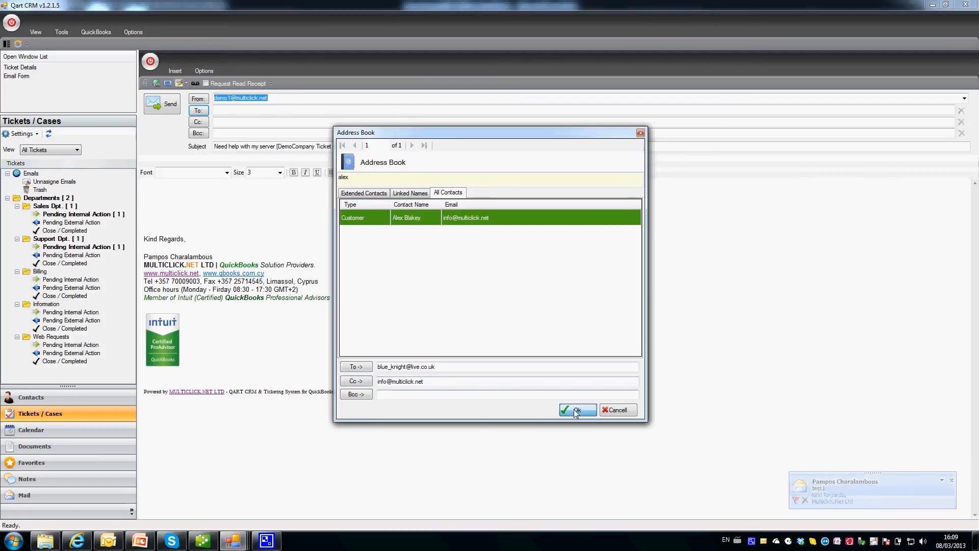
click(576, 410)
click(272, 195)
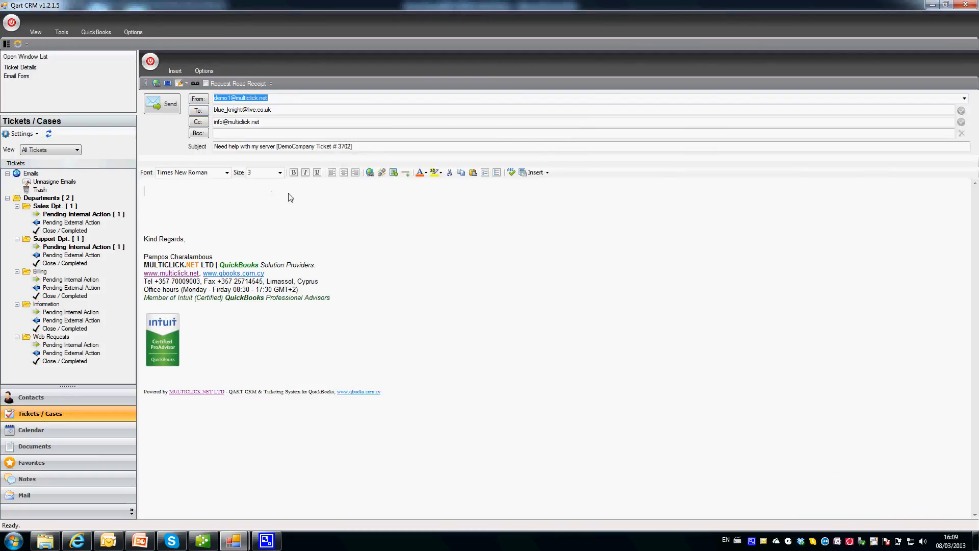
click(146, 83)
Attach Invoice 1556.pdf from the Documents folder to the reply email.
scroll(173, 269, down, 3)
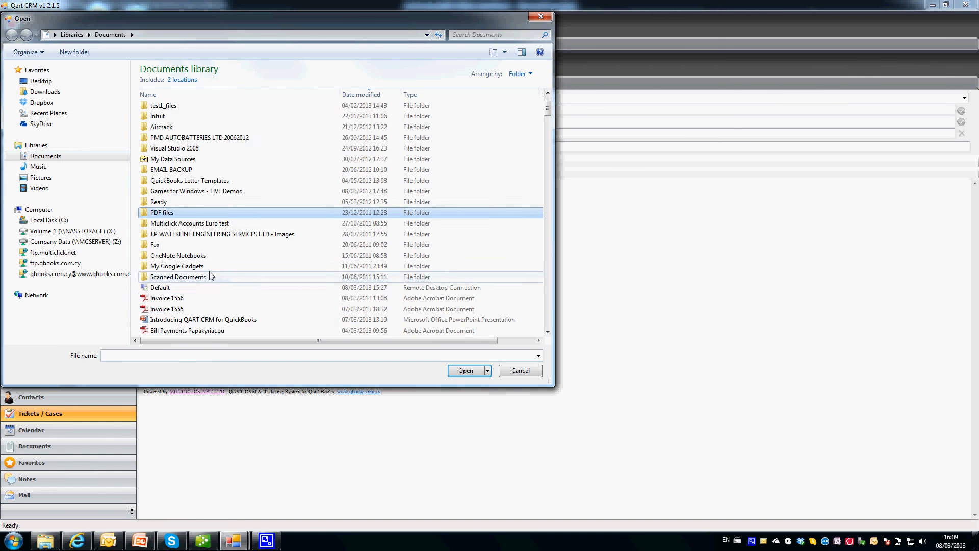
click(173, 266)
double_click(174, 266)
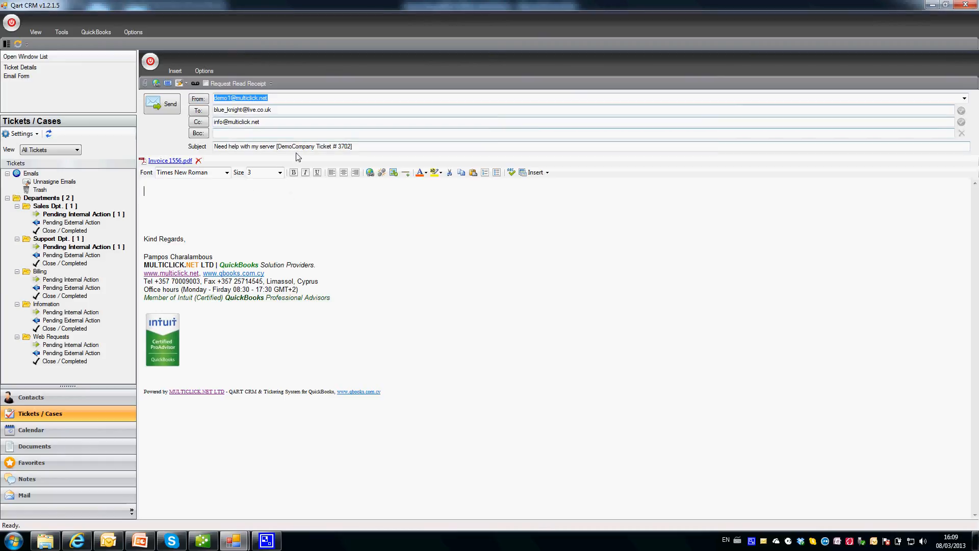
Cancel a trial PayPal insert and add a new line after the customer greeting.
click(258, 191)
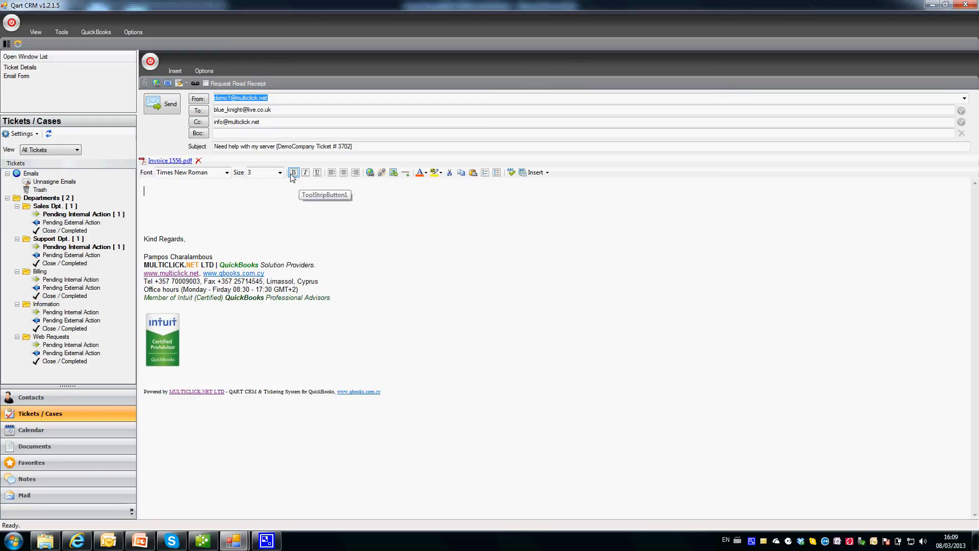
click(533, 174)
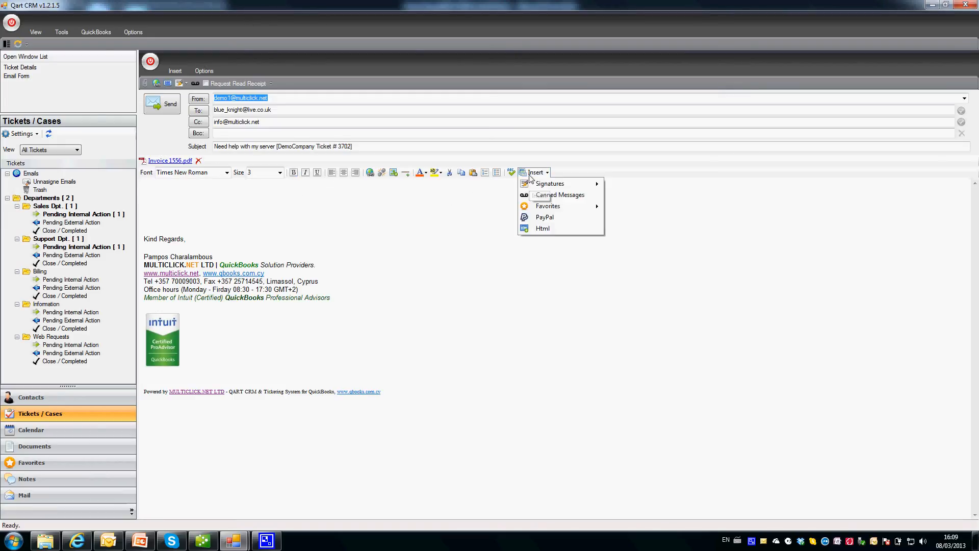
click(545, 218)
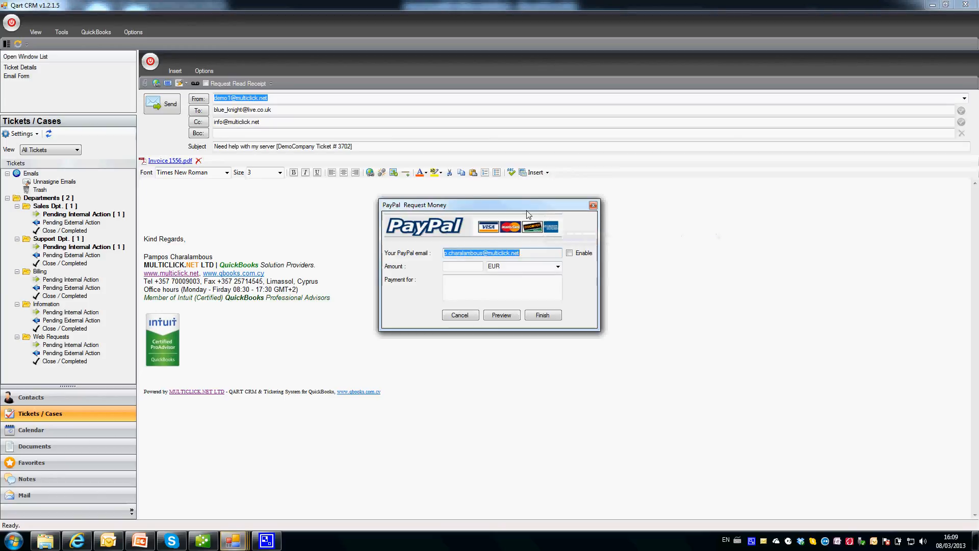
click(447, 265)
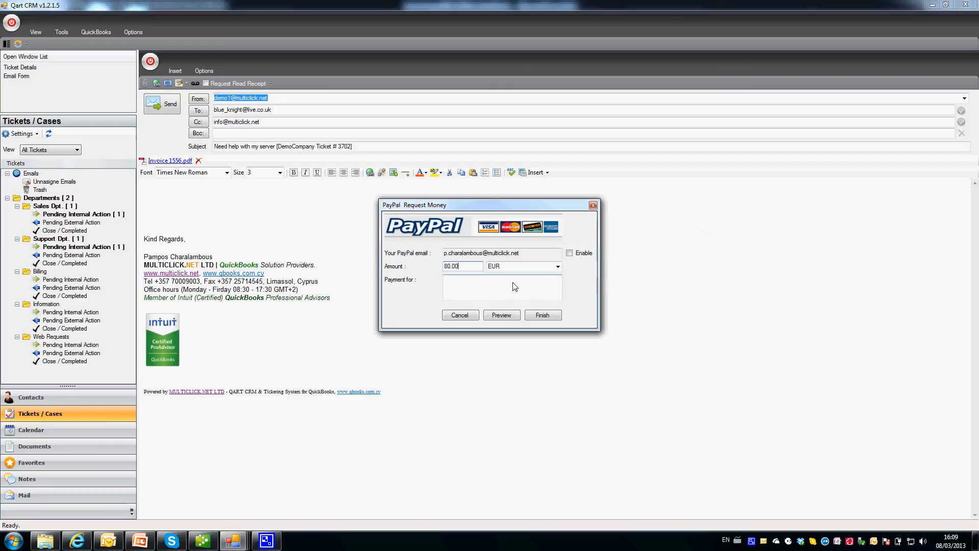
click(470, 316)
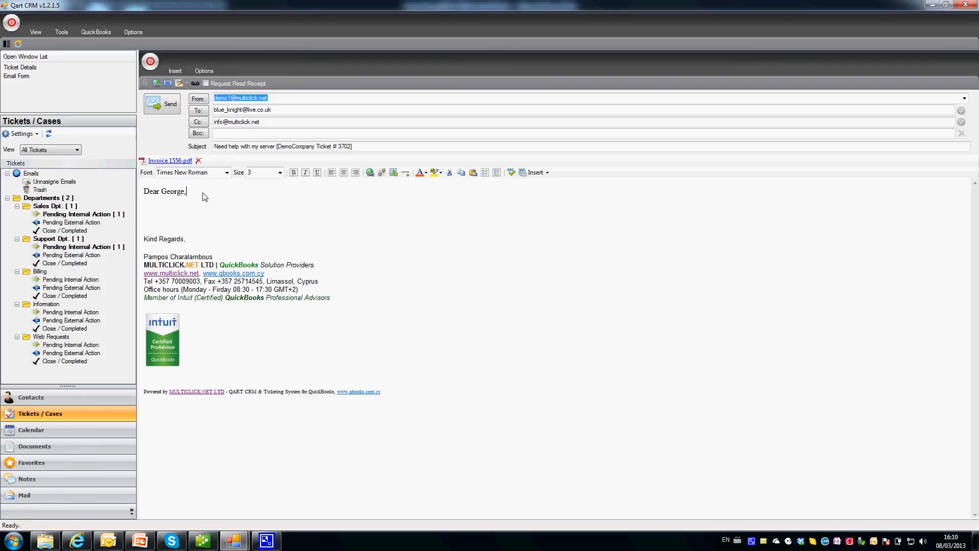
key(Return)
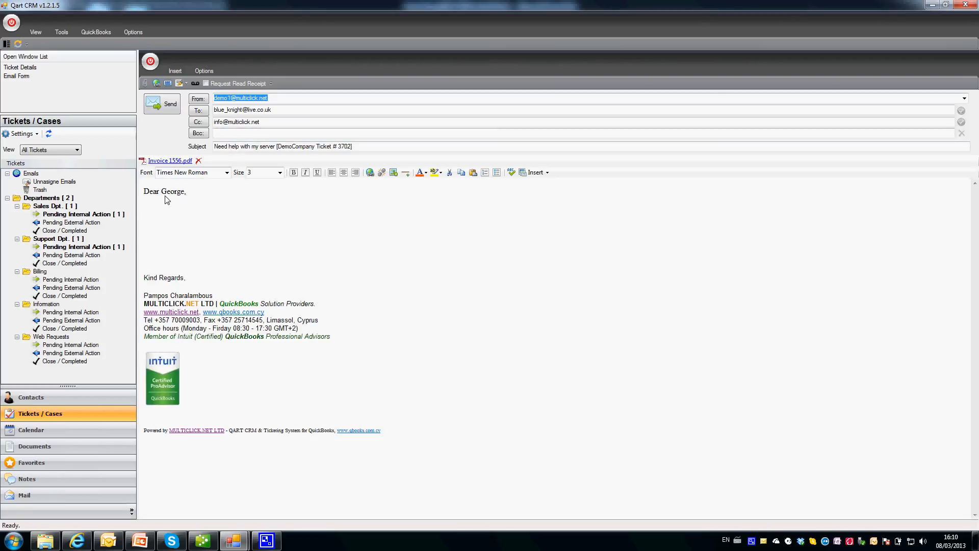
Insert the Billing canned message 'Please find attached your Invoice and Payment Receipt'.
click(196, 84)
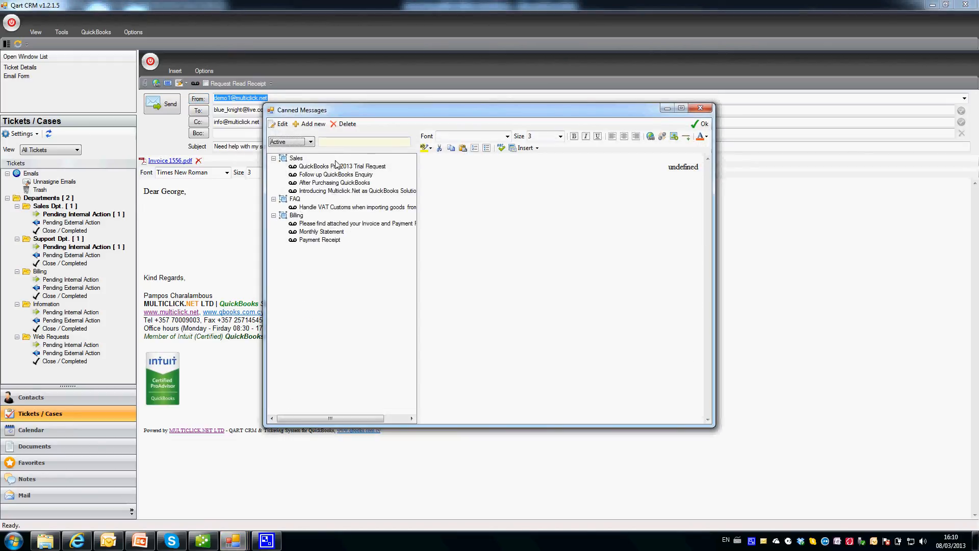
click(329, 167)
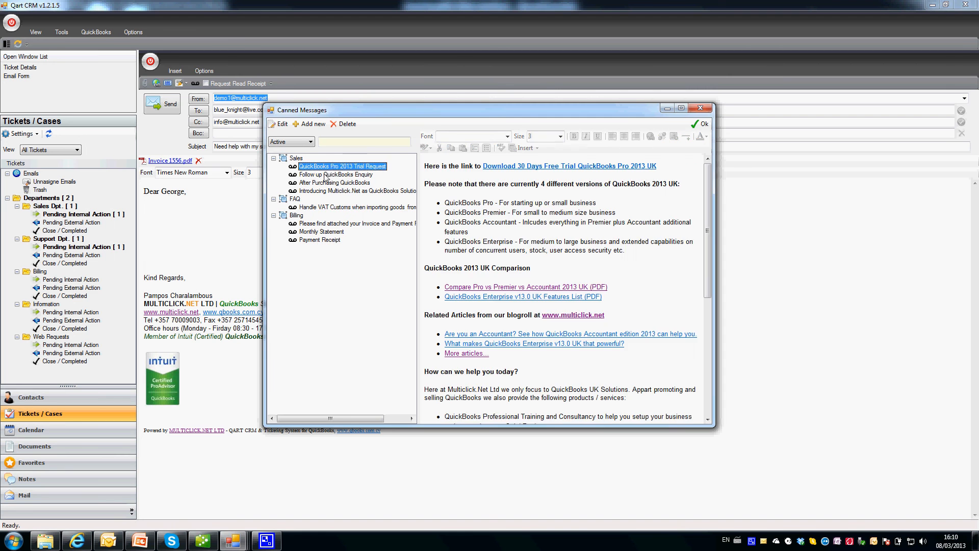
click(329, 175)
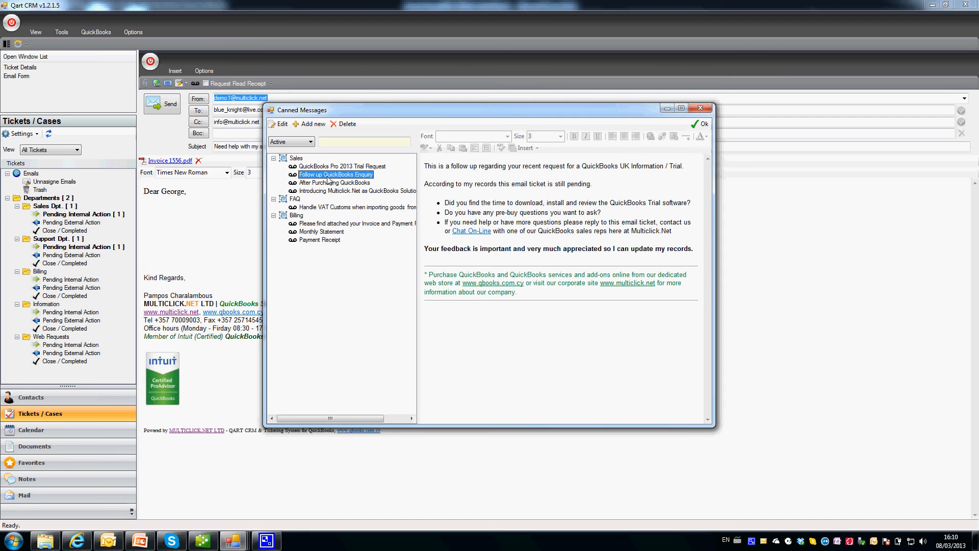
click(329, 225)
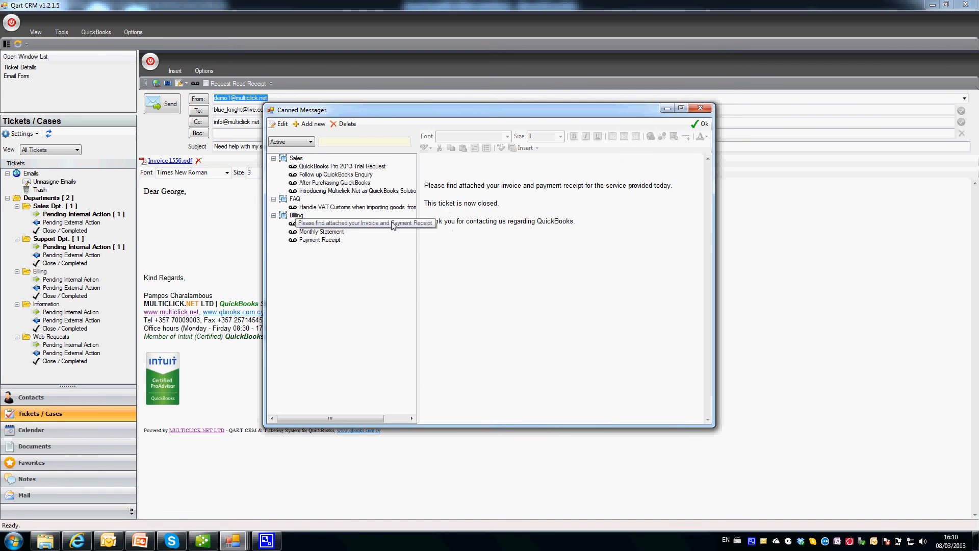
click(694, 125)
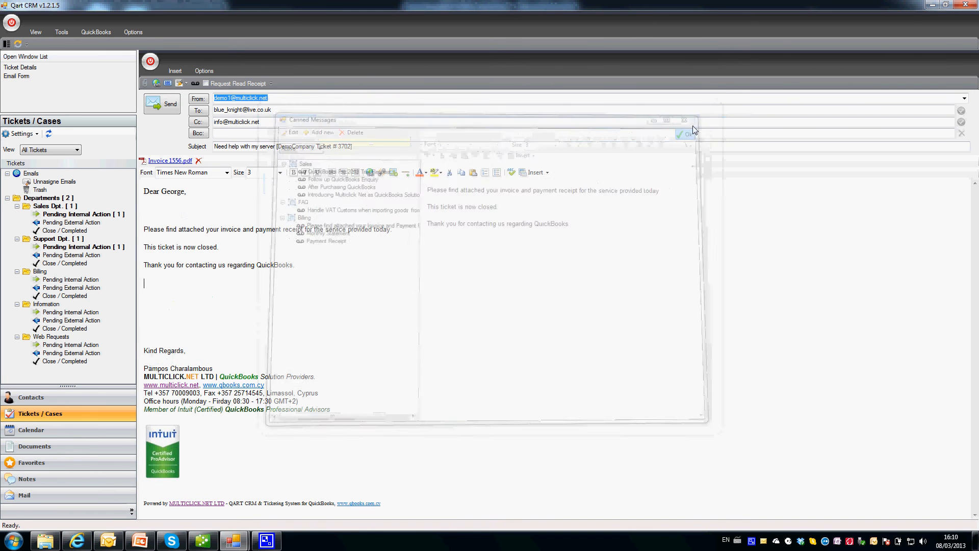
Browse other canned messages without inserting any, then remove the extra blank line after the greeting.
click(195, 83)
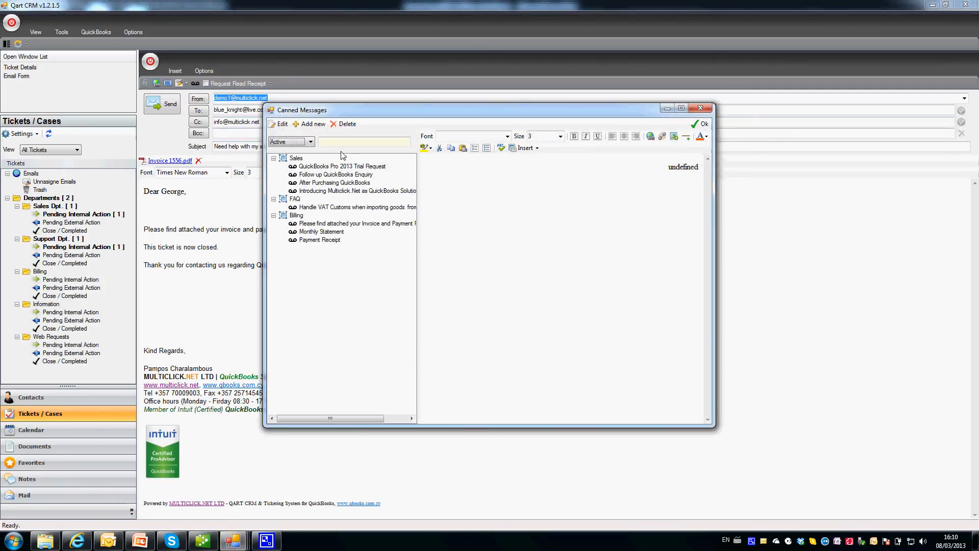
click(339, 168)
click(337, 175)
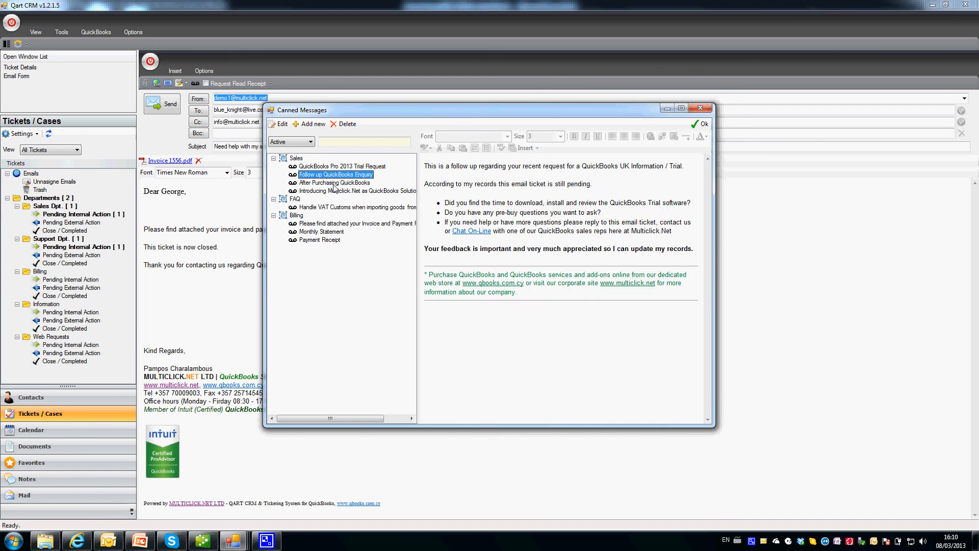
click(335, 183)
click(334, 192)
click(339, 183)
click(343, 174)
click(344, 167)
click(343, 143)
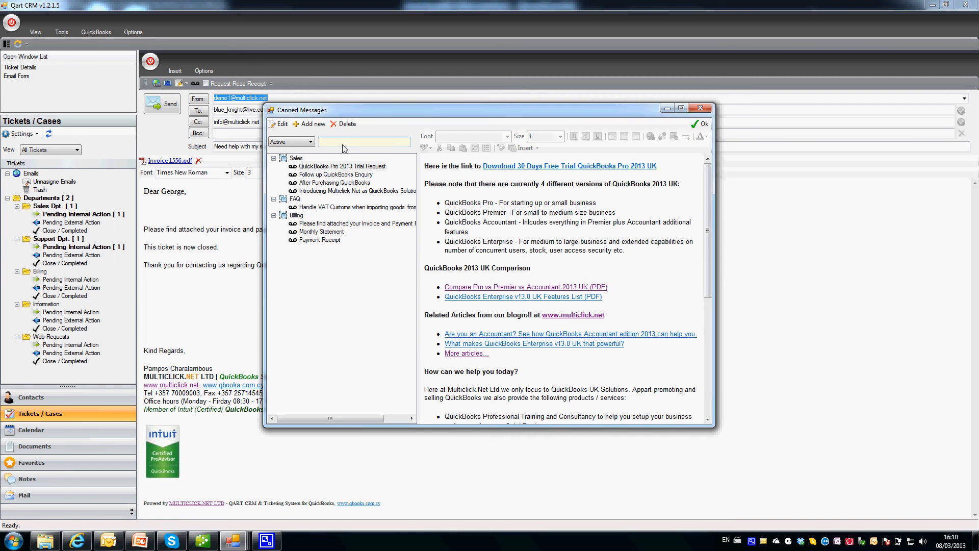
click(347, 175)
click(346, 183)
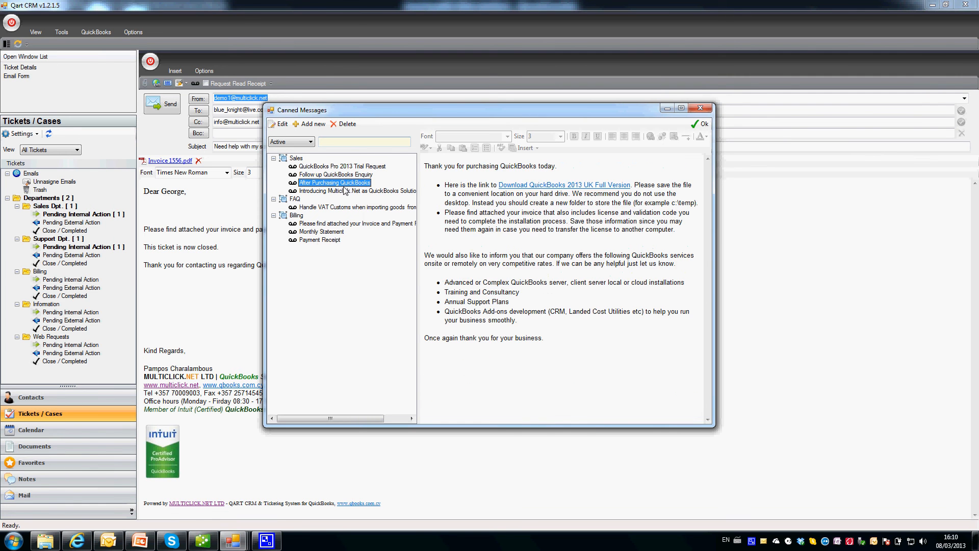
click(346, 192)
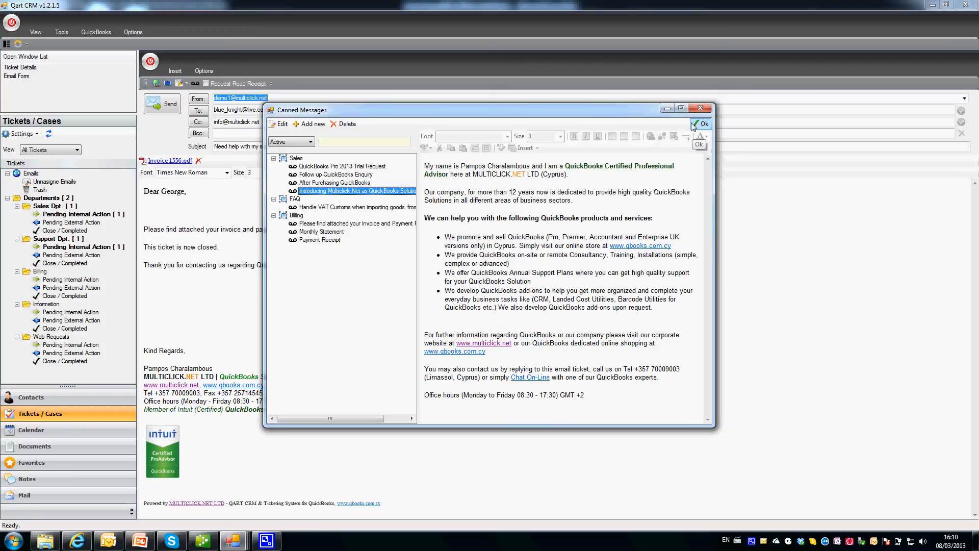
click(703, 108)
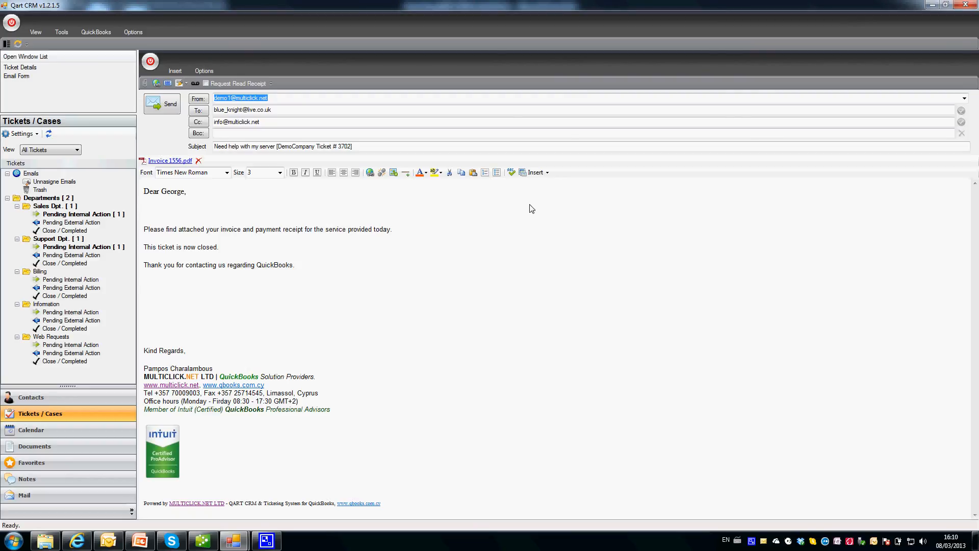
key(BackSpace)
Insert a PayPal payment link for 80.00 EUR described 'Invoice 1556' and delete the blank lines below.
key(Down)
key(Down)
key(Down)
key(Down)
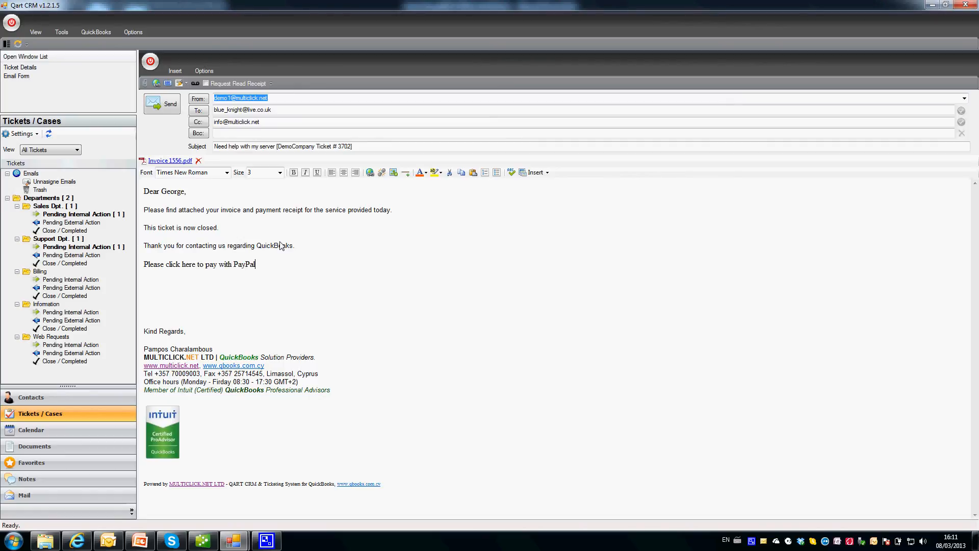
key(shift+Left)
key(shift+Left)
key(shift+Left)
key(shift+Left)
key(shift+Left)
key(shift+Left)
key(shift+Left)
key(shift+Left)
key(shift+Left)
key(shift+Left)
key(shift+Left)
key(shift+Left)
key(shift+Left)
key(shift+Left)
key(shift+Left)
key(shift+Left)
key(shift+Left)
key(shift+Left)
key(shift+Left)
key(shift+Left)
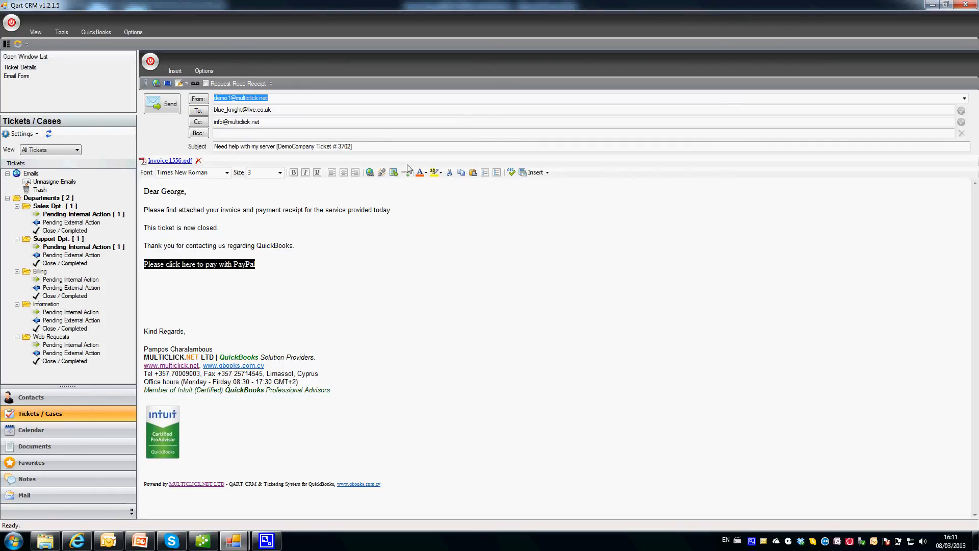
click(536, 172)
click(540, 220)
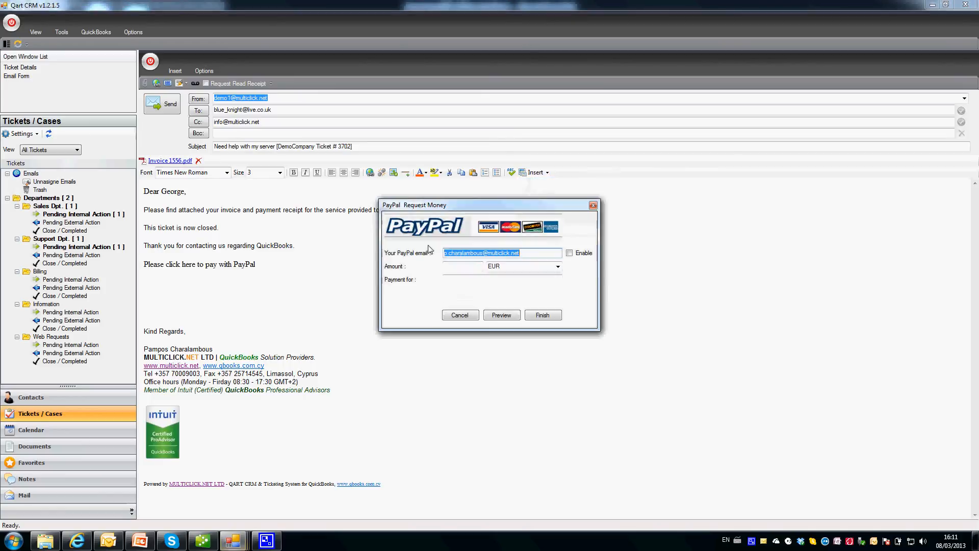
key(Tab)
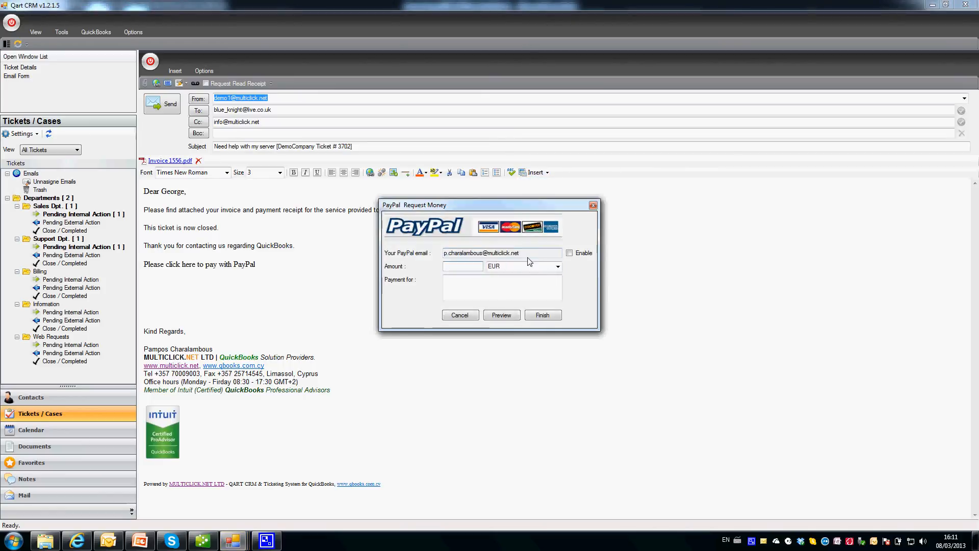
text(80.00)
key(Tab)
key(Tab)
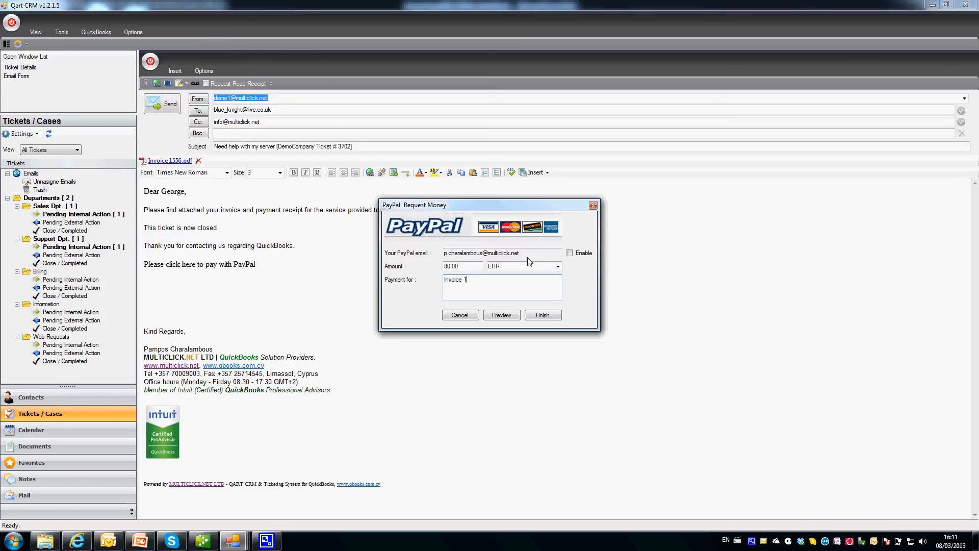
text(Invoice 1556)
click(542, 315)
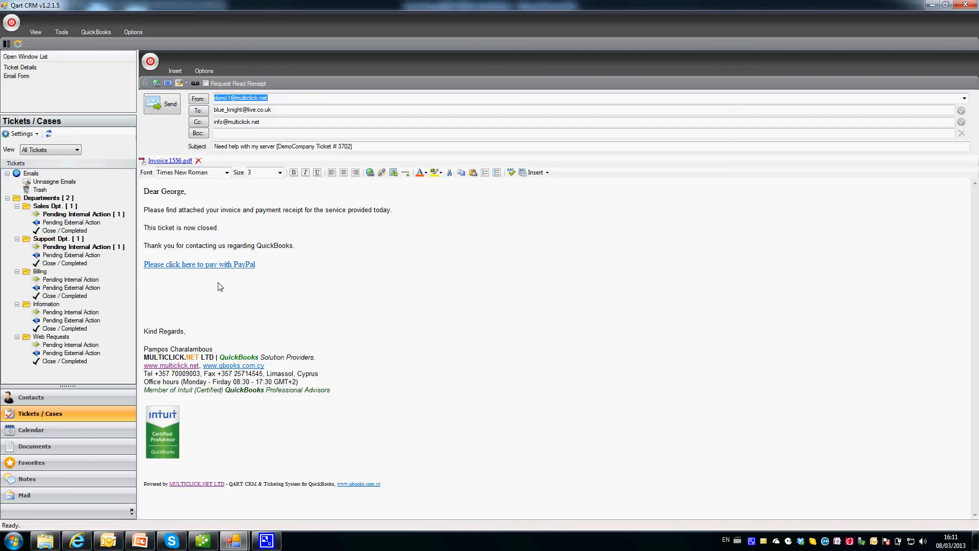
key(Delete)
key(Delete)
key(Delete)
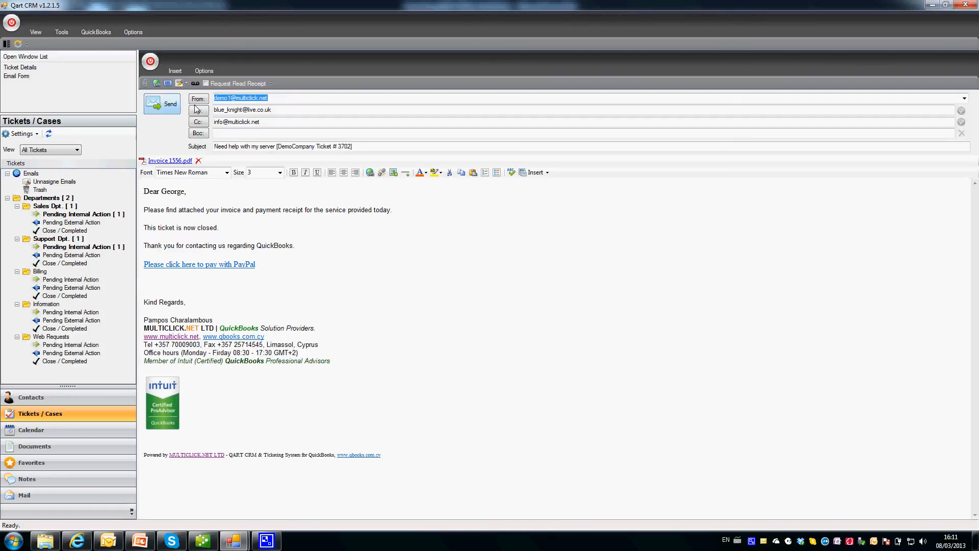
Look through the saved favourites section, then return to the invoice email.
click(526, 173)
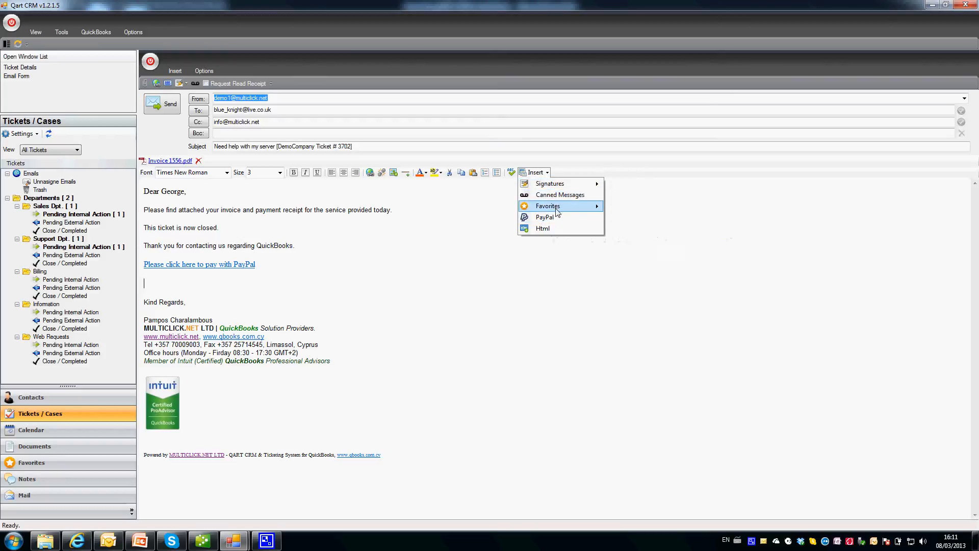
mouse_move(558, 212)
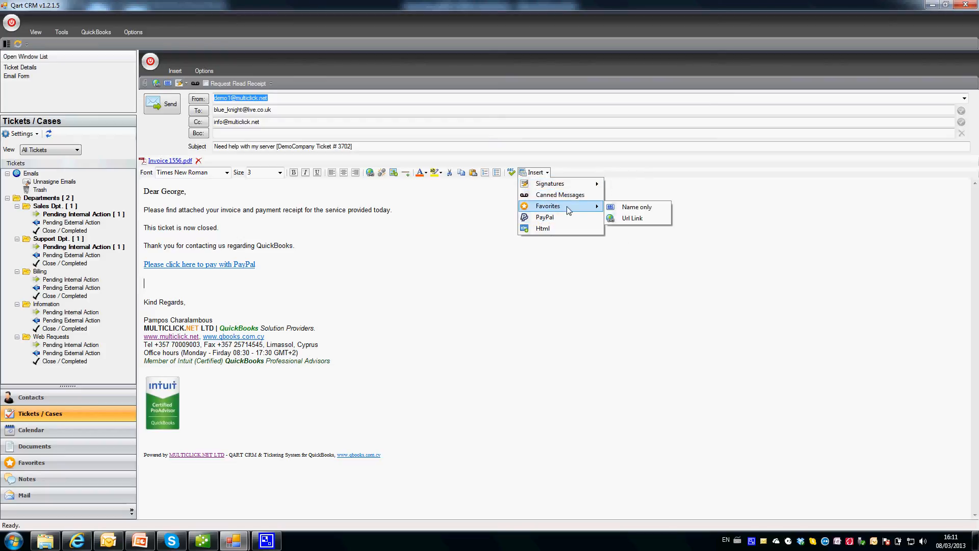
click(42, 461)
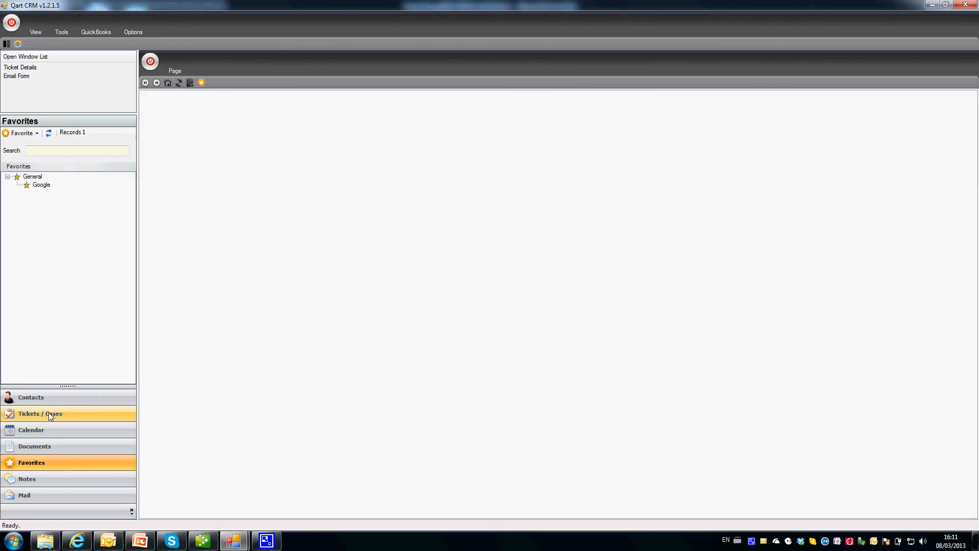
click(17, 76)
Insert the Google favourite as a name-only link below the PayPal link, then delete it.
click(319, 270)
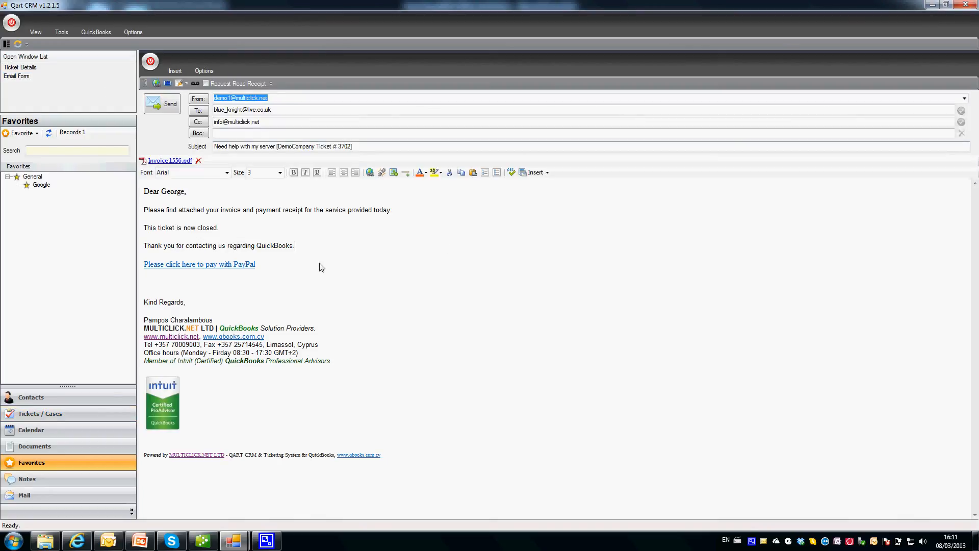
click(530, 171)
mouse_move(553, 211)
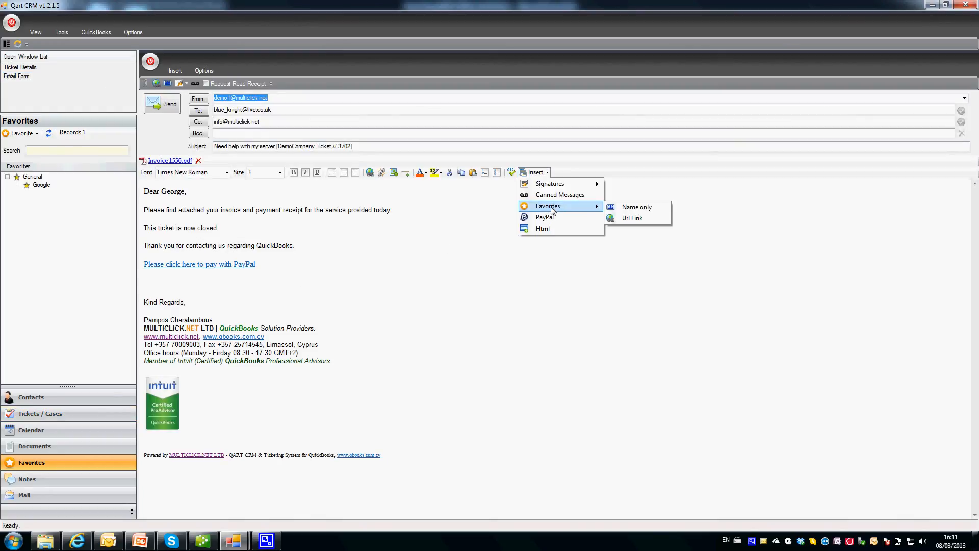
click(631, 210)
click(384, 193)
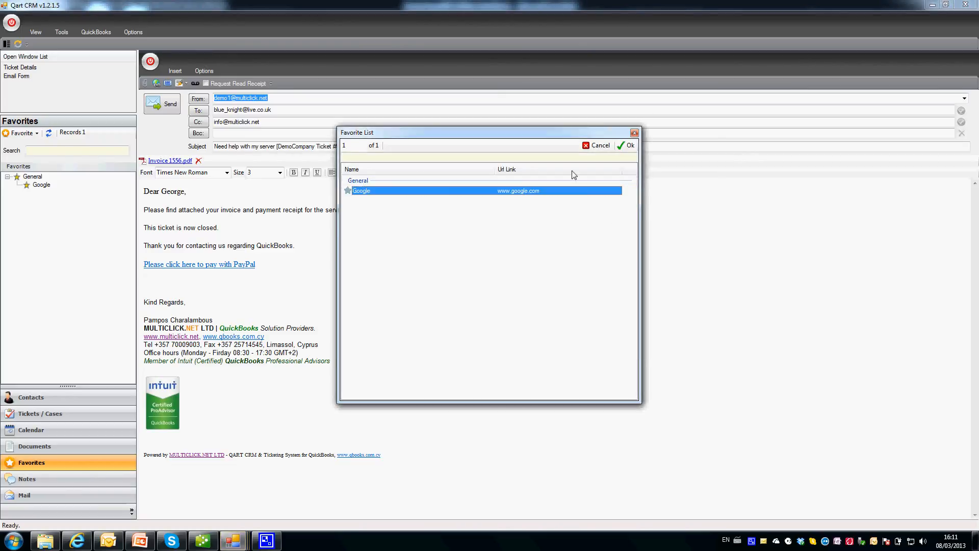
click(627, 146)
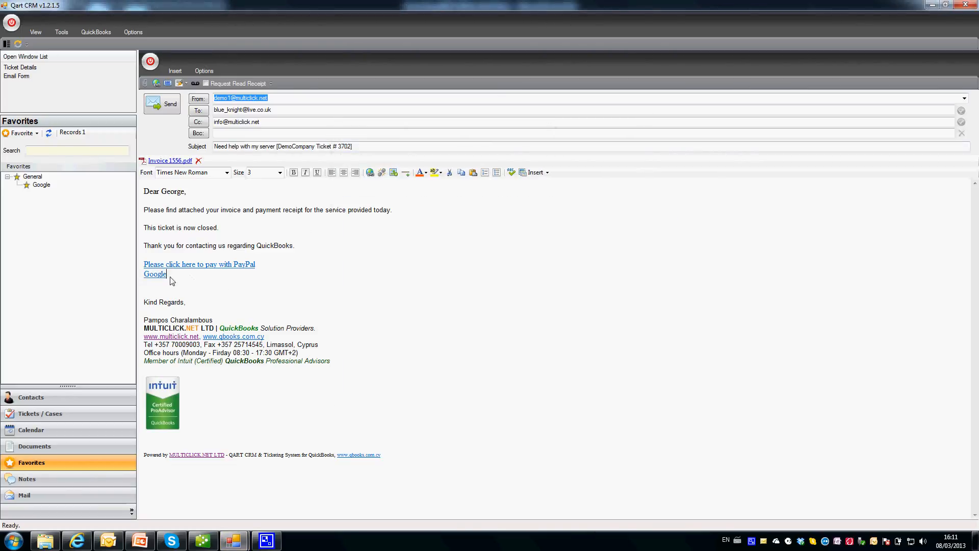
drag(172, 280, 140, 279)
key(BackSpace)
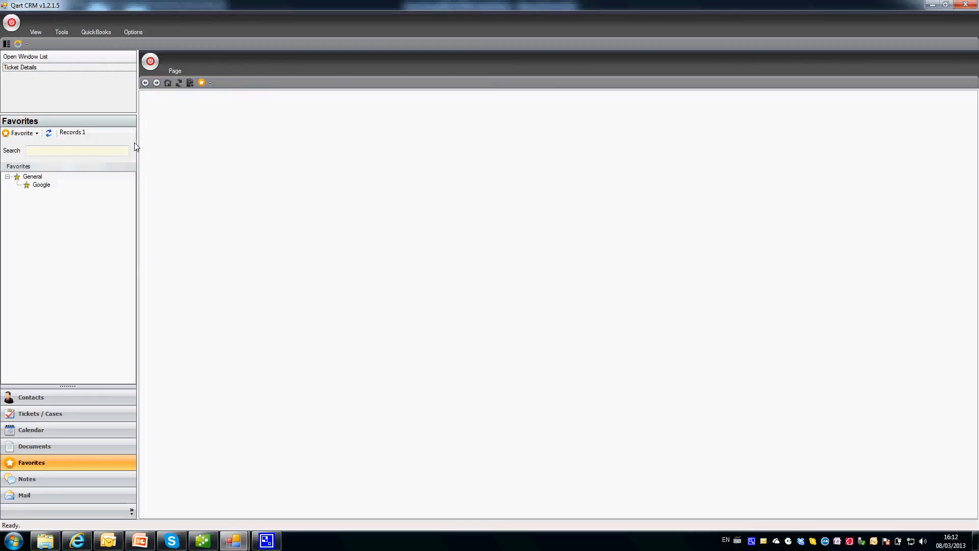
Refresh ticket 3702's activities to check the sent invoice email, then switch to Hotmail.
click(32, 68)
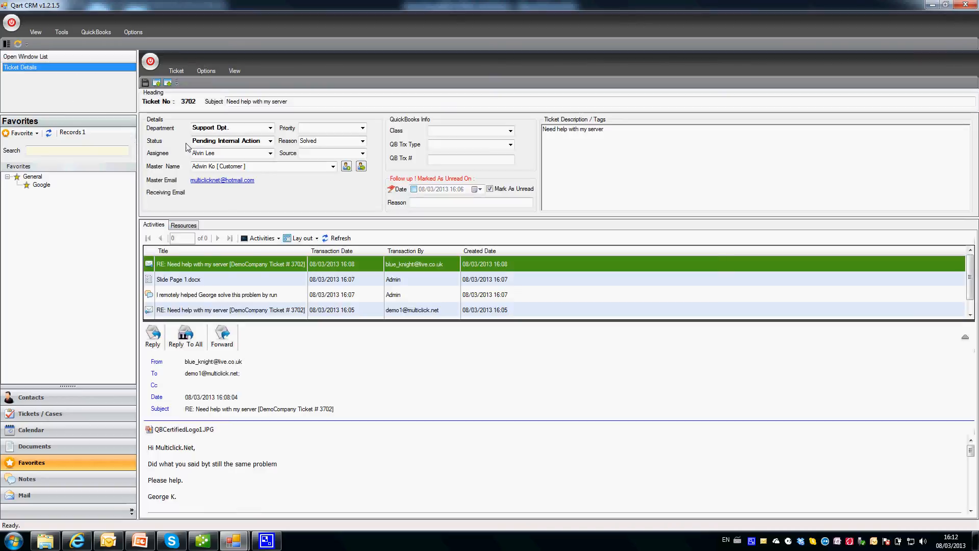
click(336, 239)
click(250, 264)
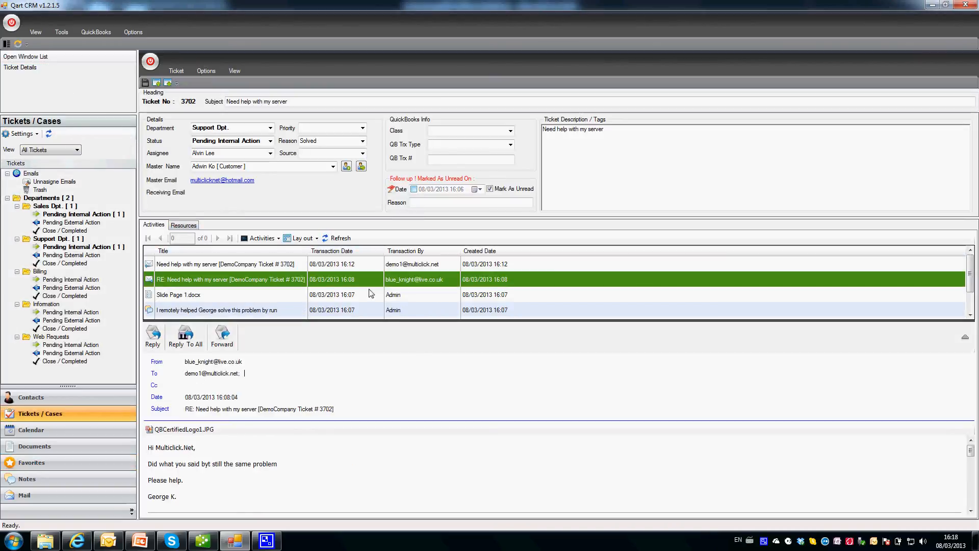
click(231, 266)
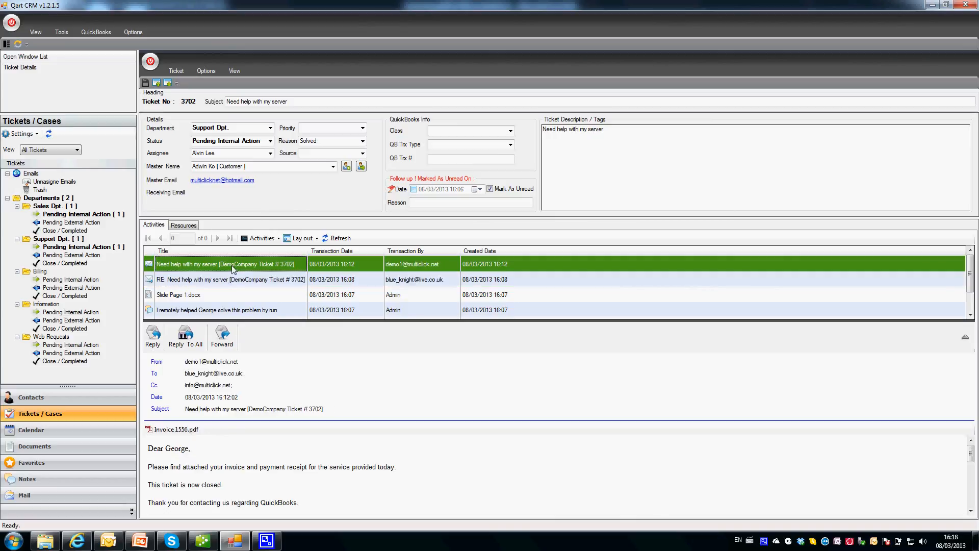
click(269, 278)
click(265, 268)
click(263, 276)
click(264, 269)
click(266, 278)
click(268, 270)
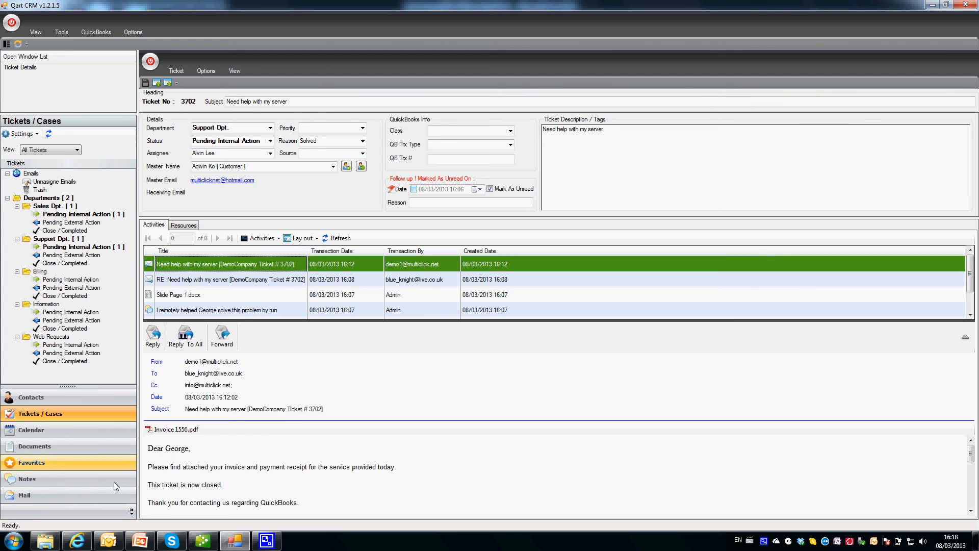
click(77, 540)
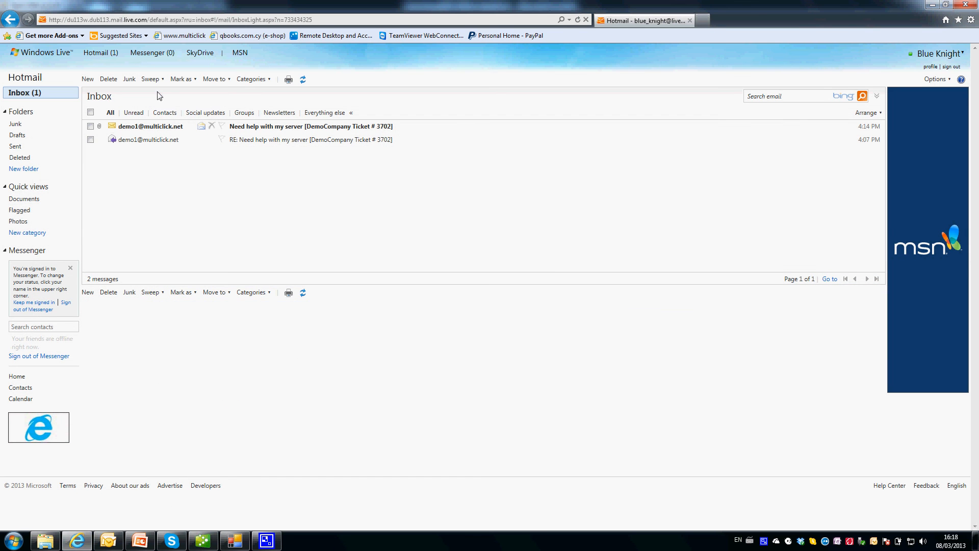
Open the Ticket # 3702 email and check its PayPal payment page for Invoice 1556 in a new tab.
click(139, 129)
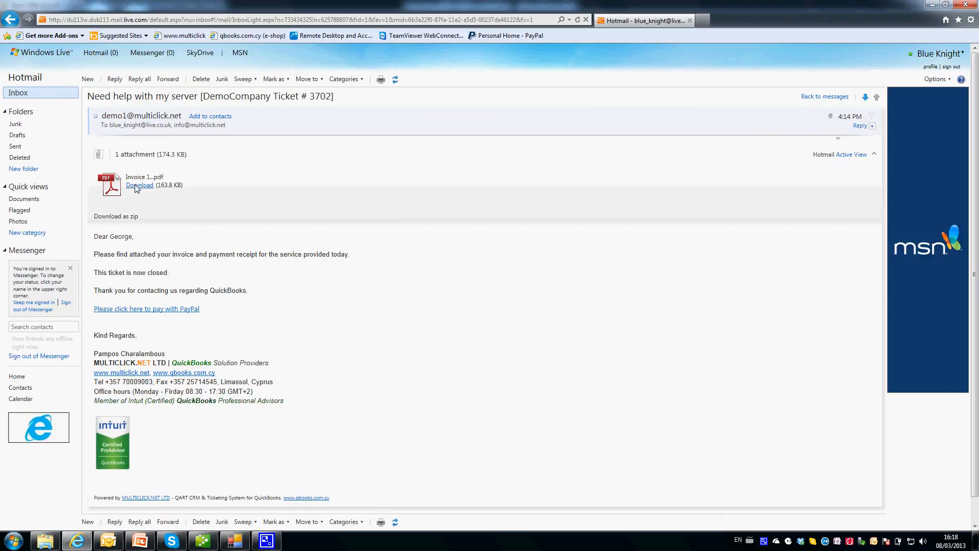
right_click(157, 311)
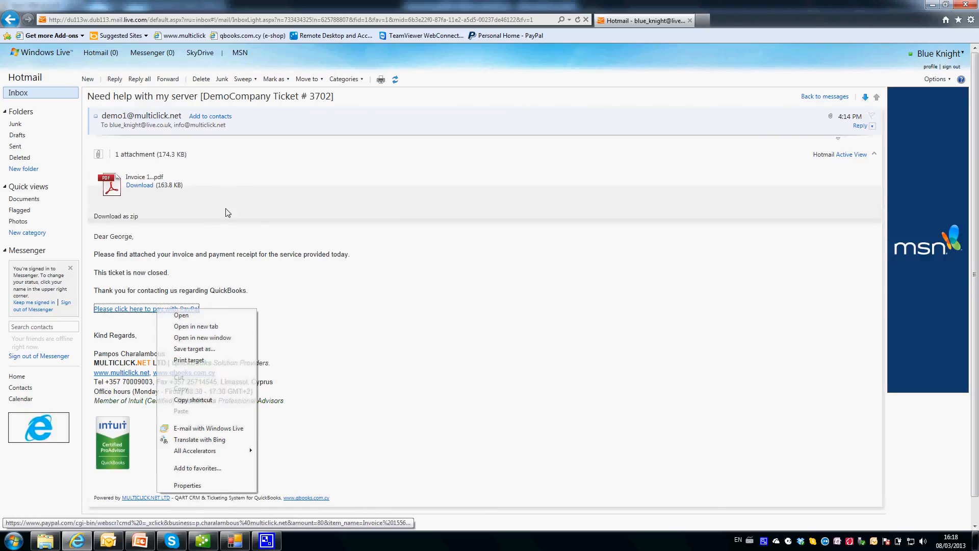
click(207, 328)
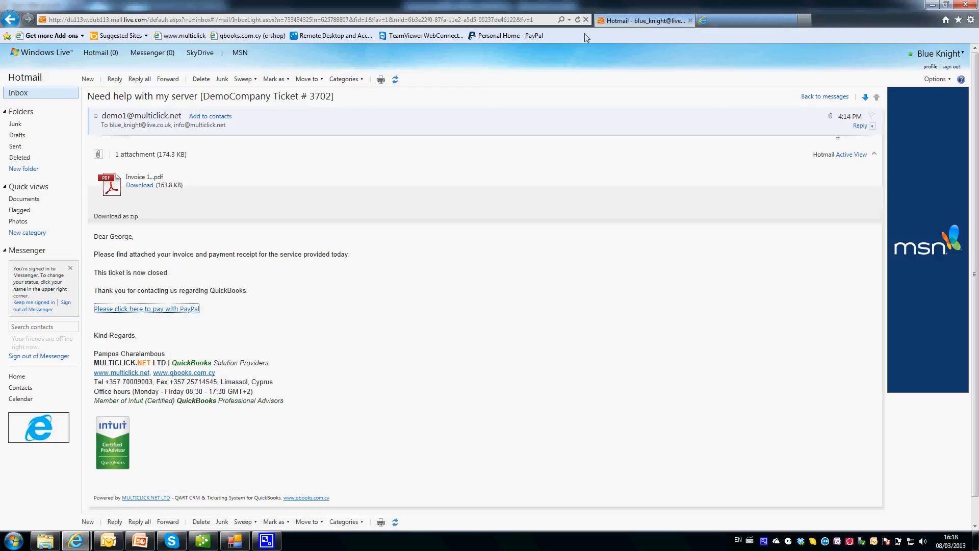
click(721, 23)
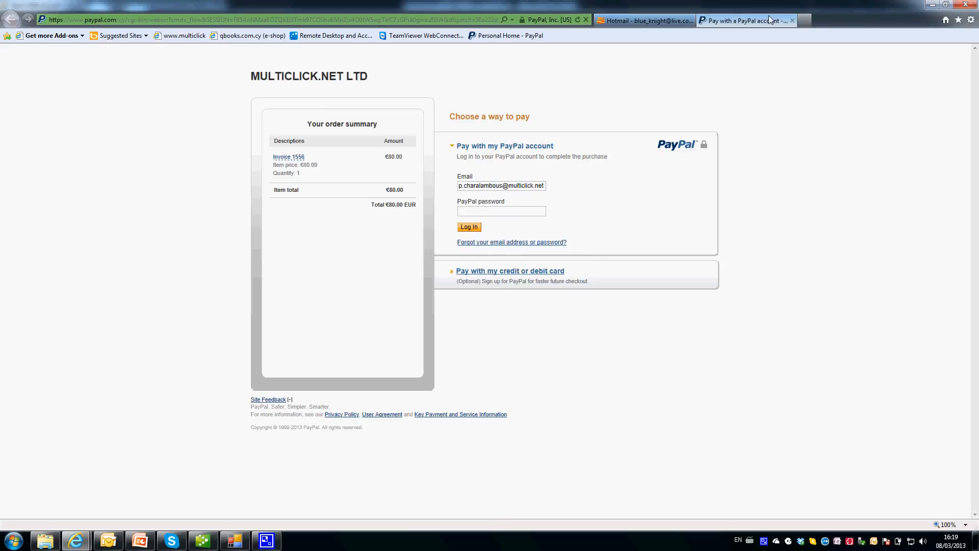
click(792, 20)
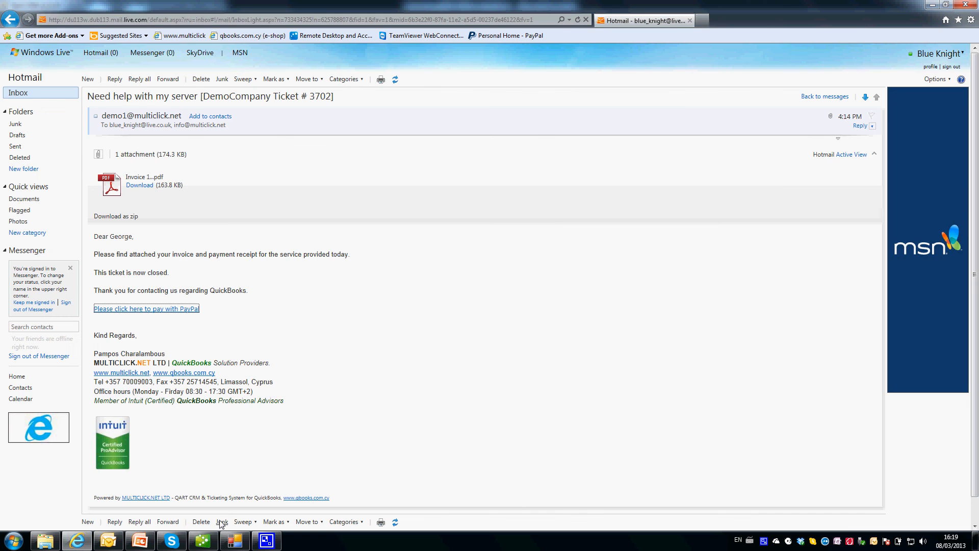
Clear ticket 3702's unread mark, set its status to Closed, and save it.
click(235, 540)
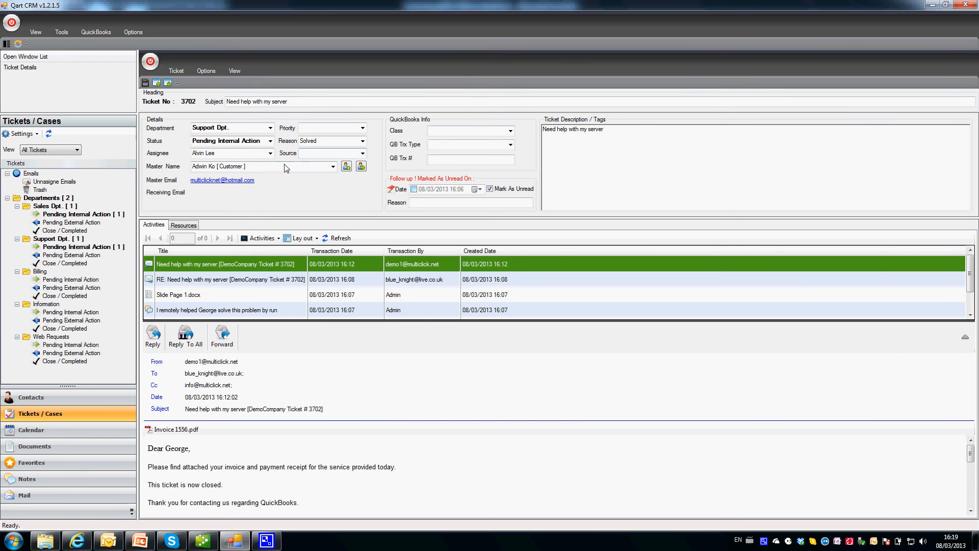
click(501, 189)
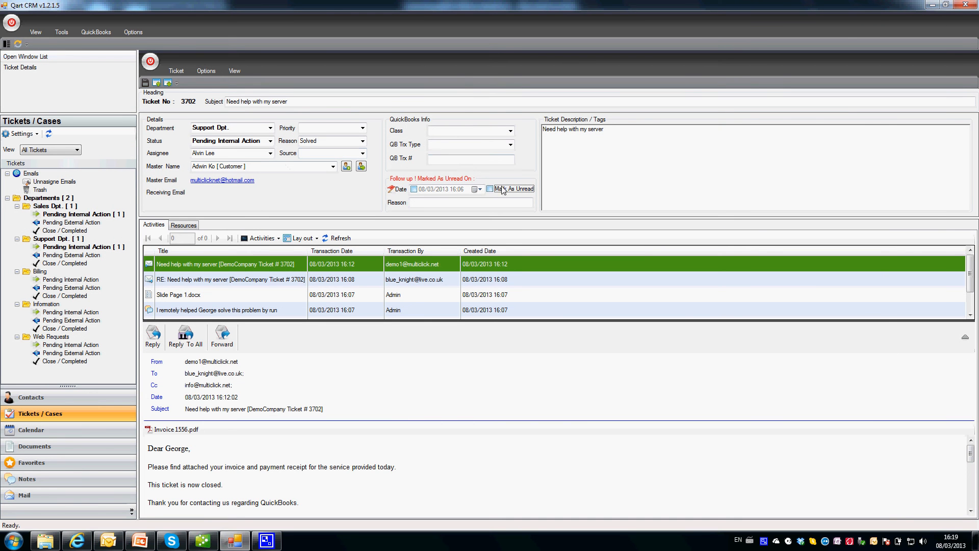
click(270, 141)
click(227, 163)
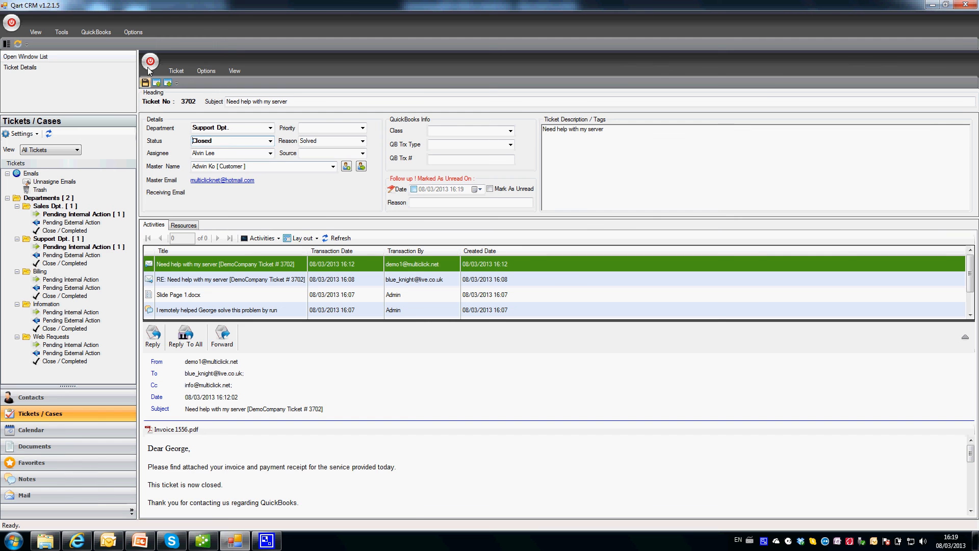
click(145, 82)
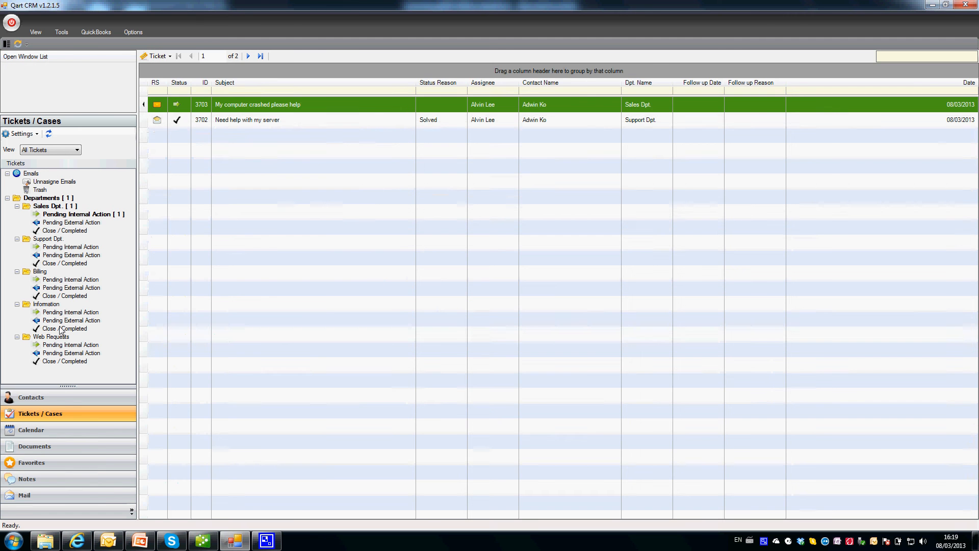
click(64, 400)
Check the customer's tickets under Contacts, confirming 3702 is Solved, then return to the Hotmail email.
click(180, 125)
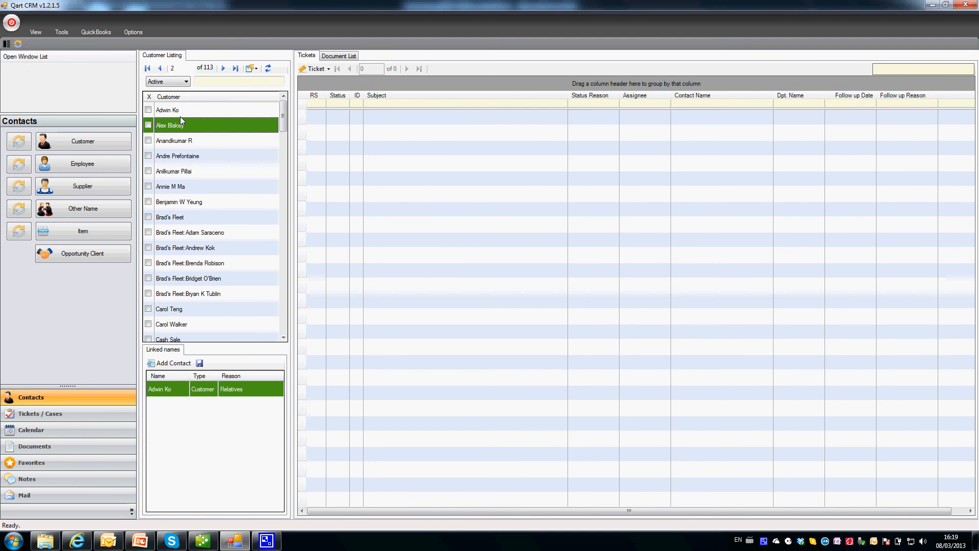
click(179, 112)
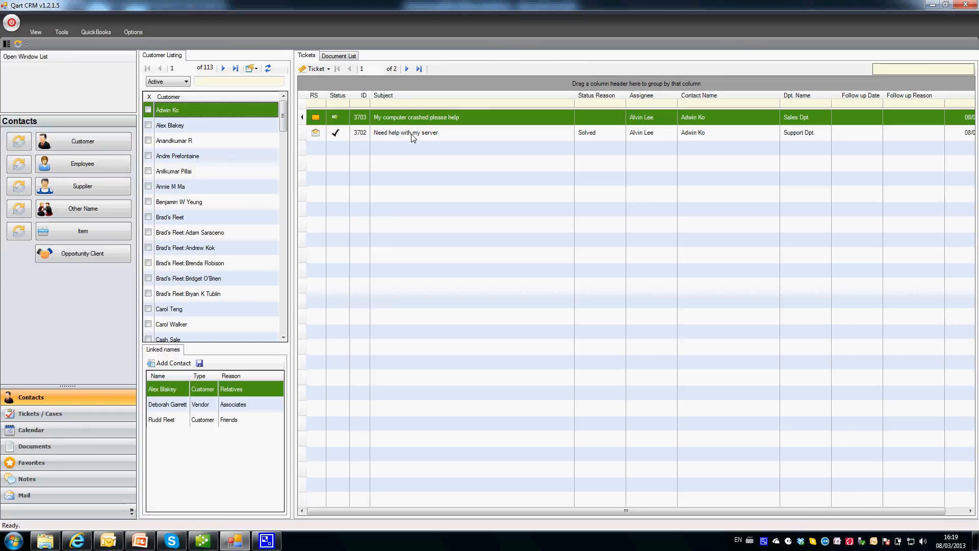
click(413, 134)
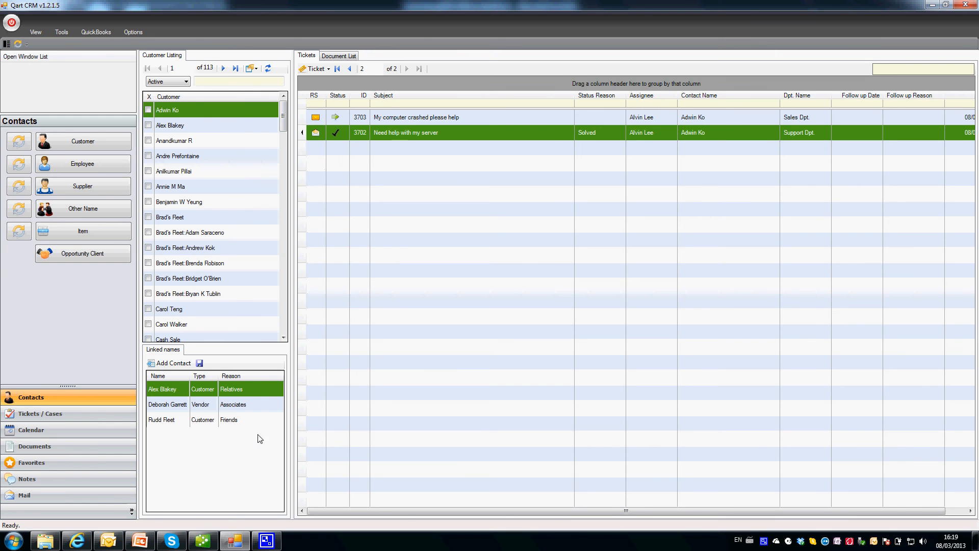
click(77, 540)
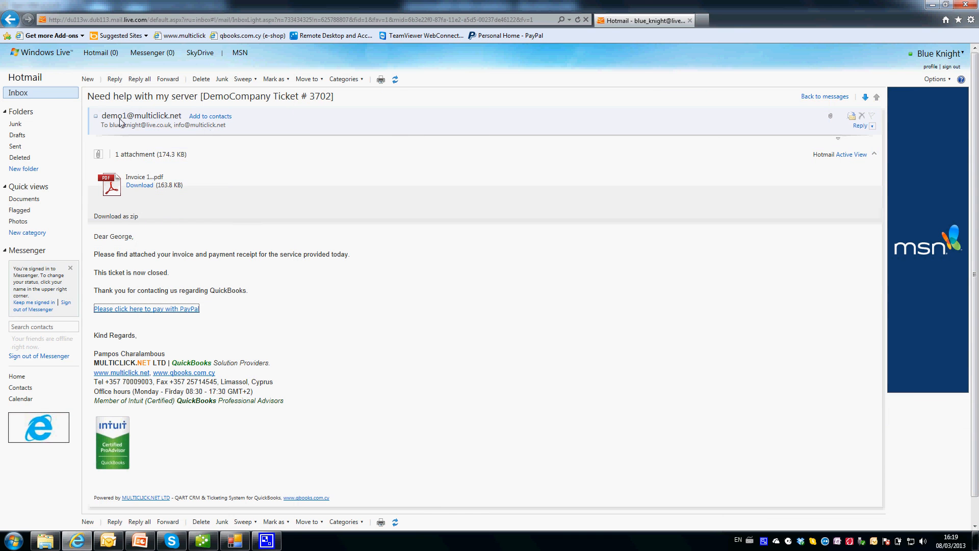
Reply "Thank you multiclick" and "I will pay you the soonest.", signed with the customer's name.
click(114, 79)
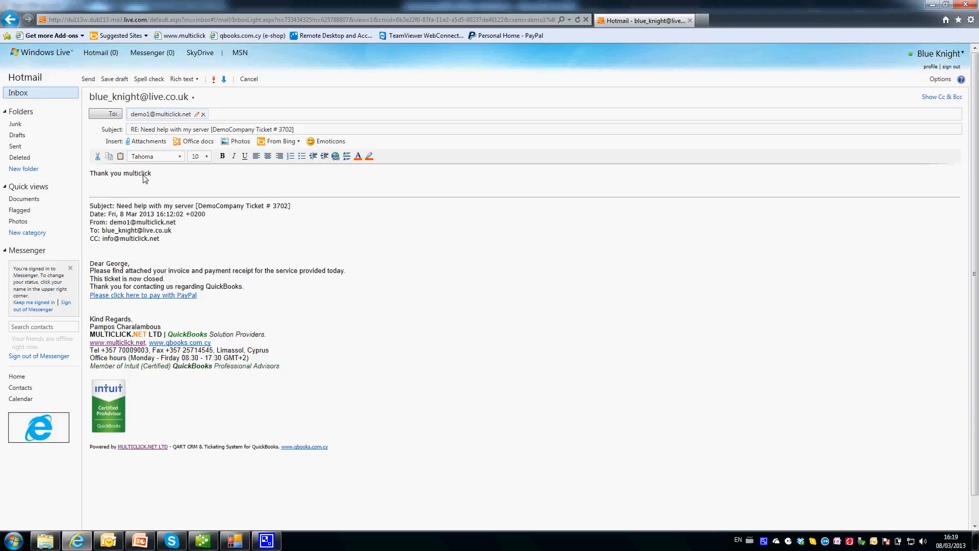
key(Return)
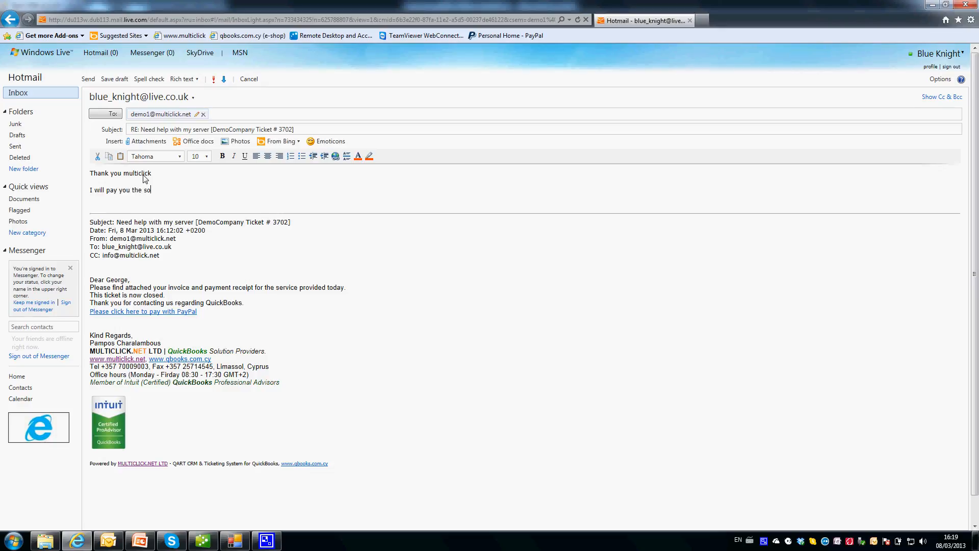
key(Return)
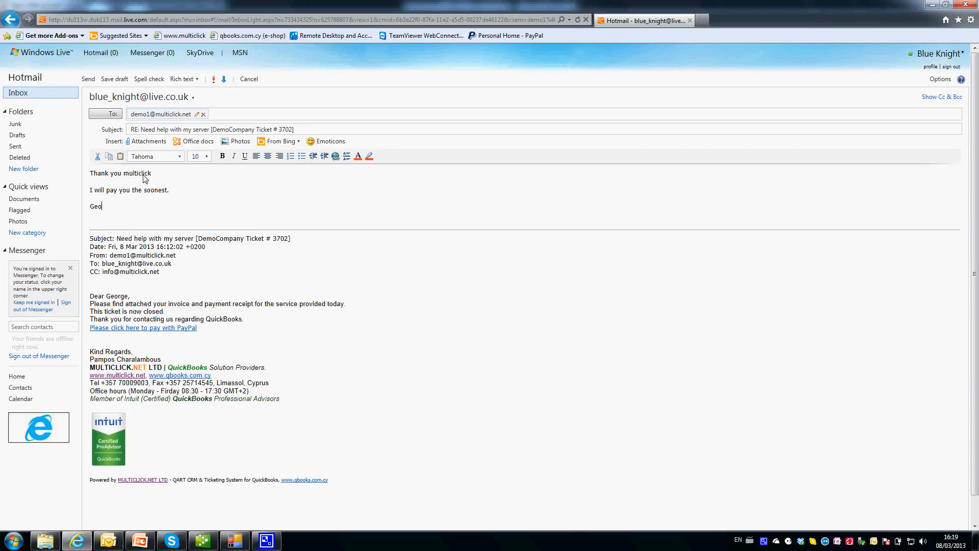
text(George K.)
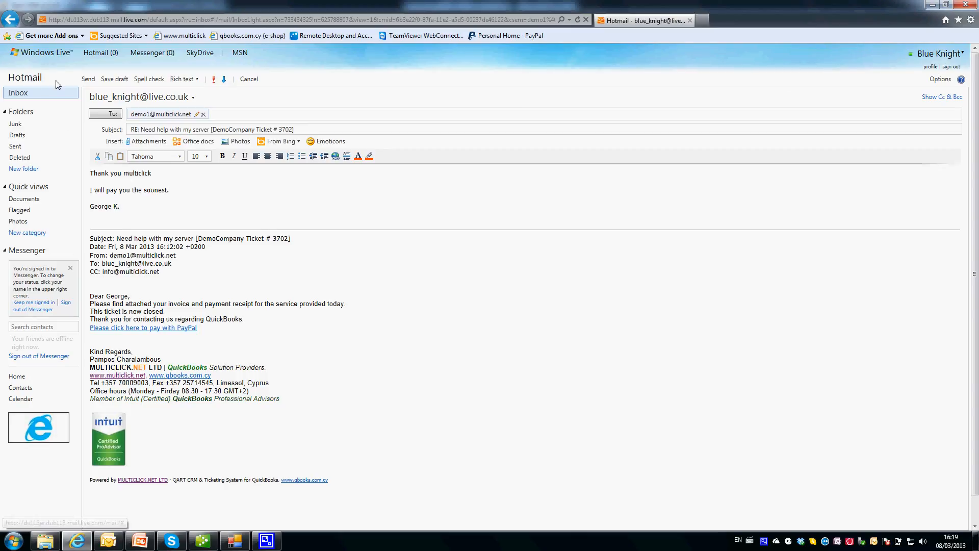
click(88, 81)
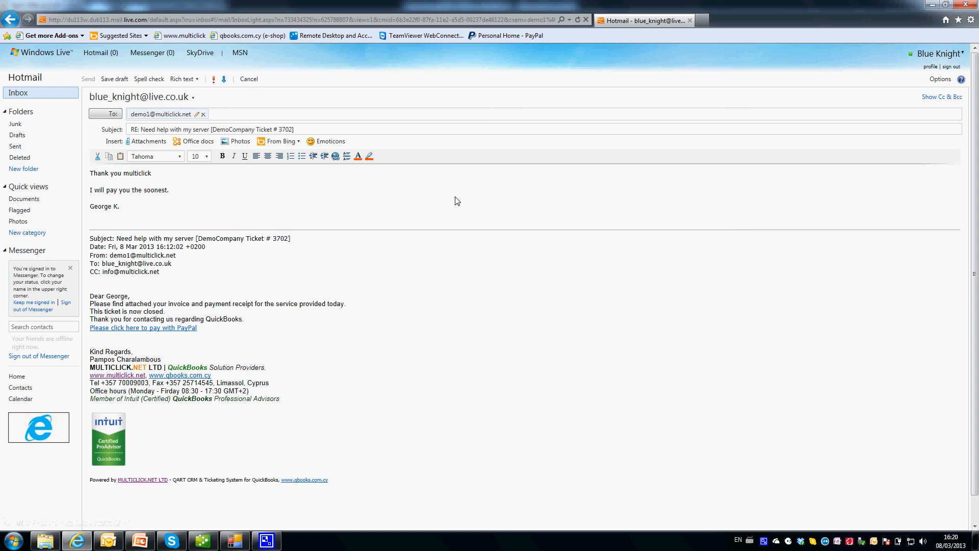
Run Check All mail to pull in the reply, then list Support Dpt's Pending Internal Action tickets.
click(235, 540)
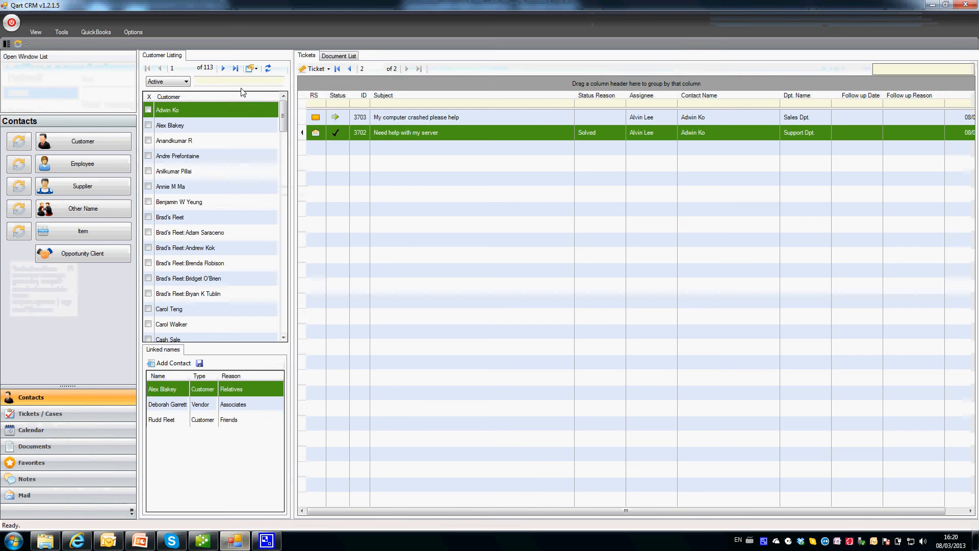
click(59, 411)
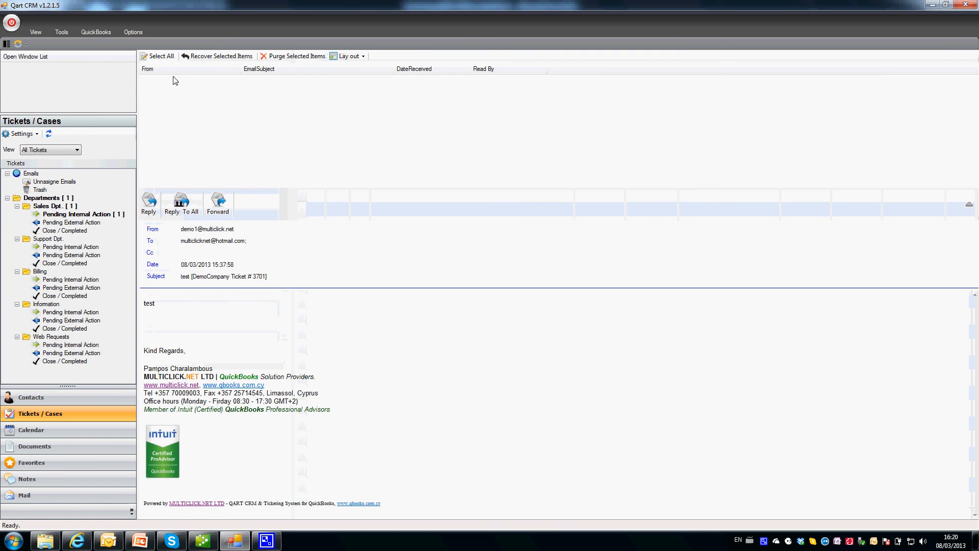
click(162, 56)
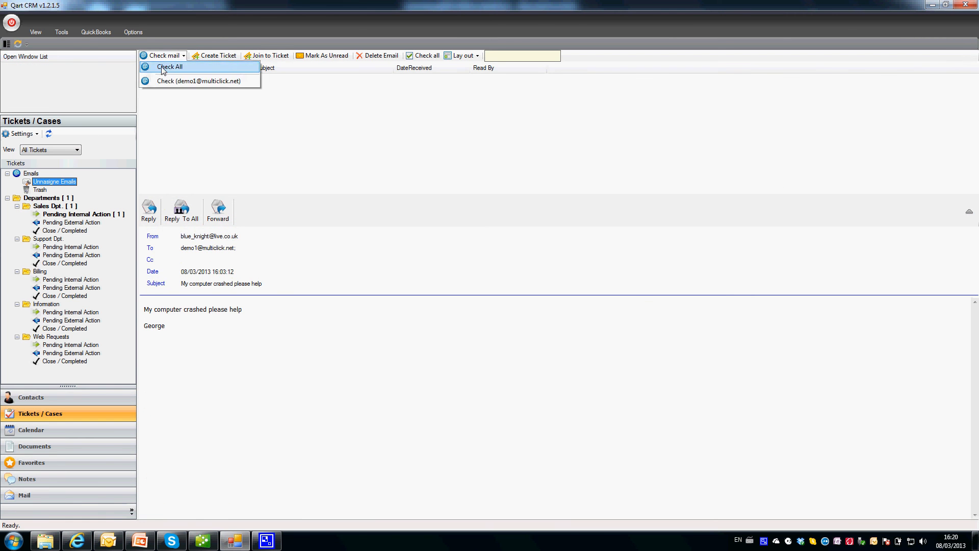
click(147, 70)
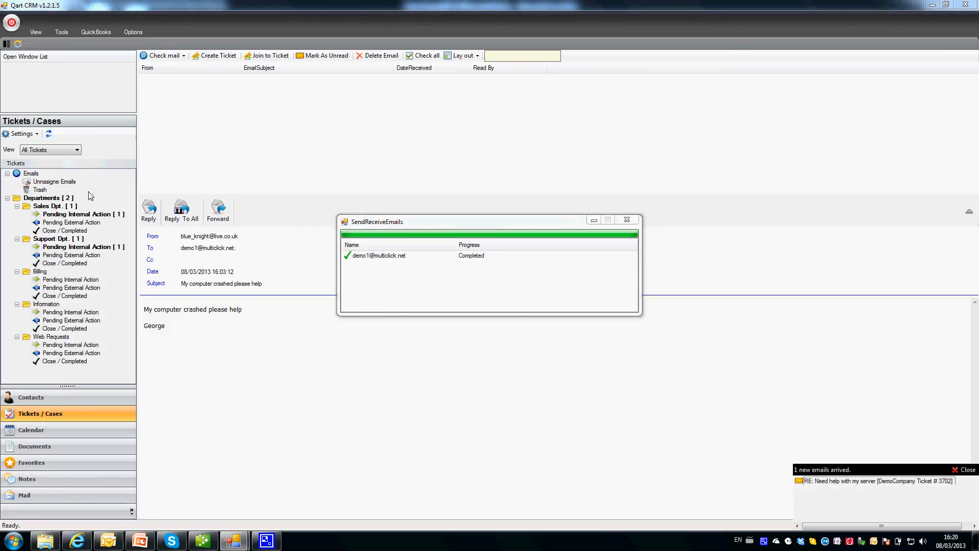
double_click(49, 200)
click(65, 247)
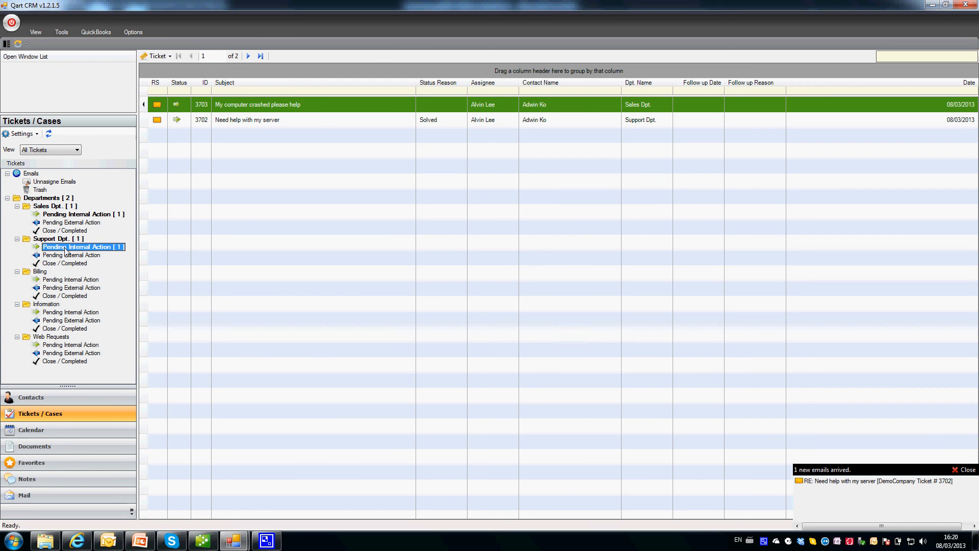
Read the reply on ticket 3702, clear its unread mark, and save it as Closed.
double_click(244, 104)
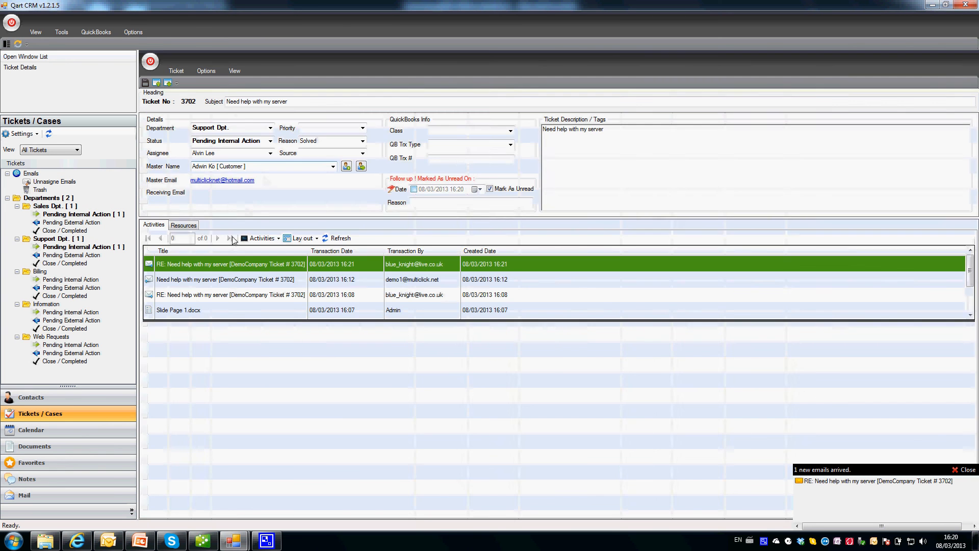
click(226, 267)
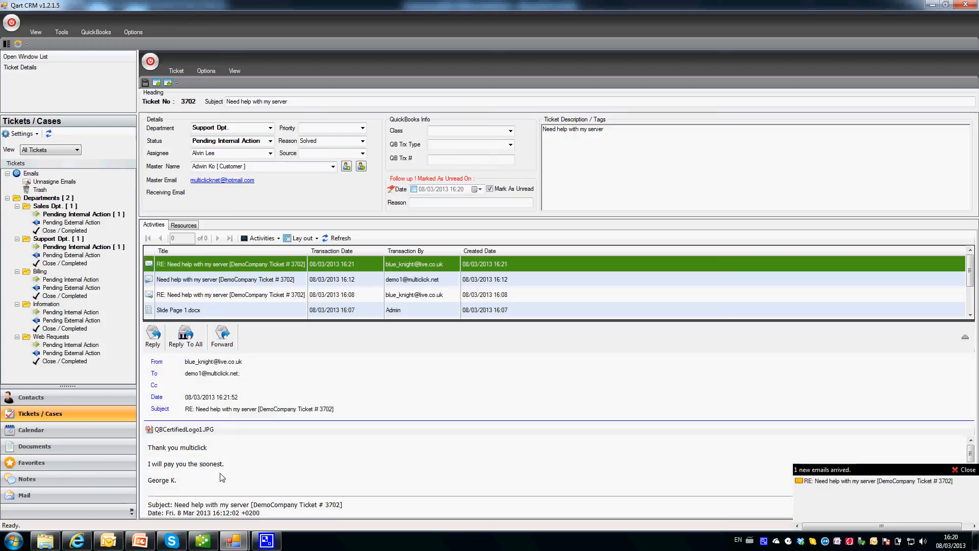
click(489, 189)
click(270, 141)
click(219, 147)
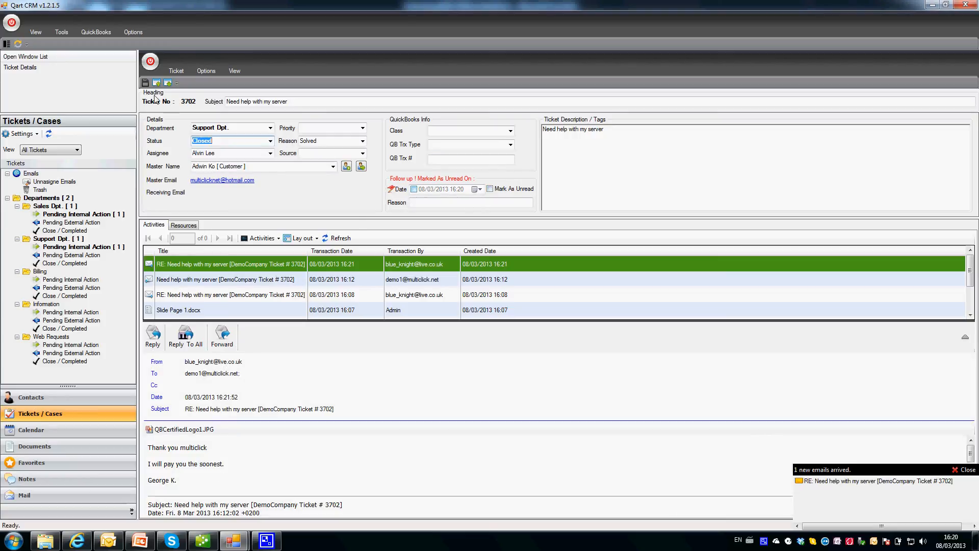
click(145, 82)
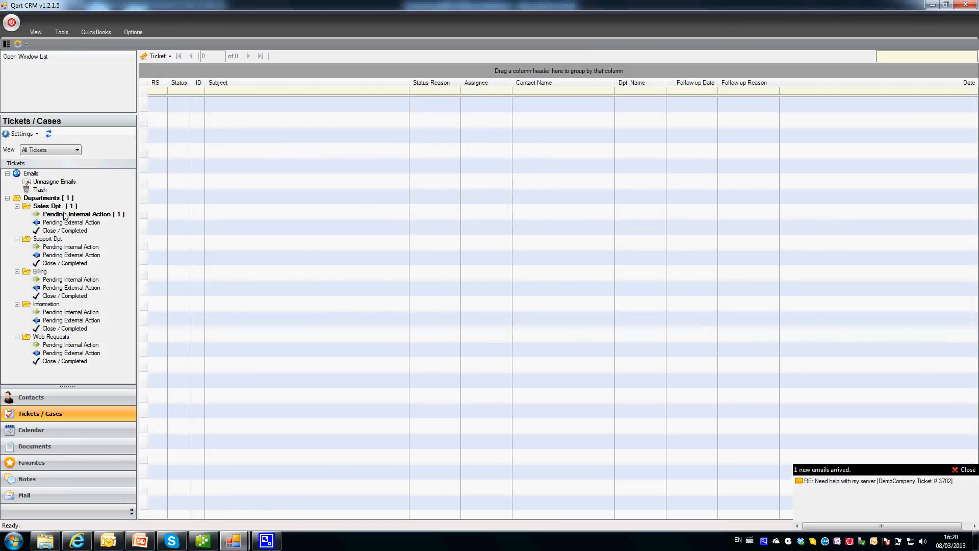
click(53, 199)
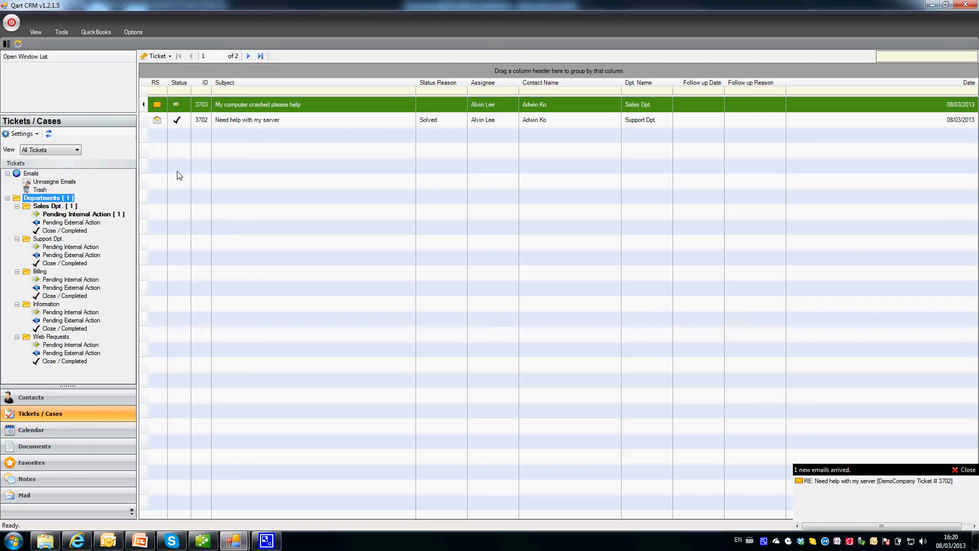
click(57, 434)
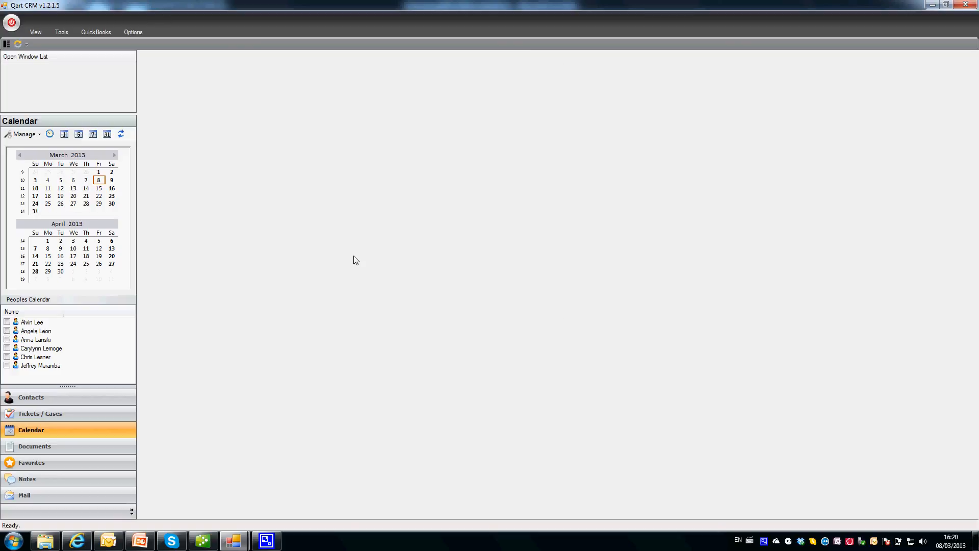
Show staff members' March 4–10 week calendars side by side and expand the waiting lists.
click(7, 322)
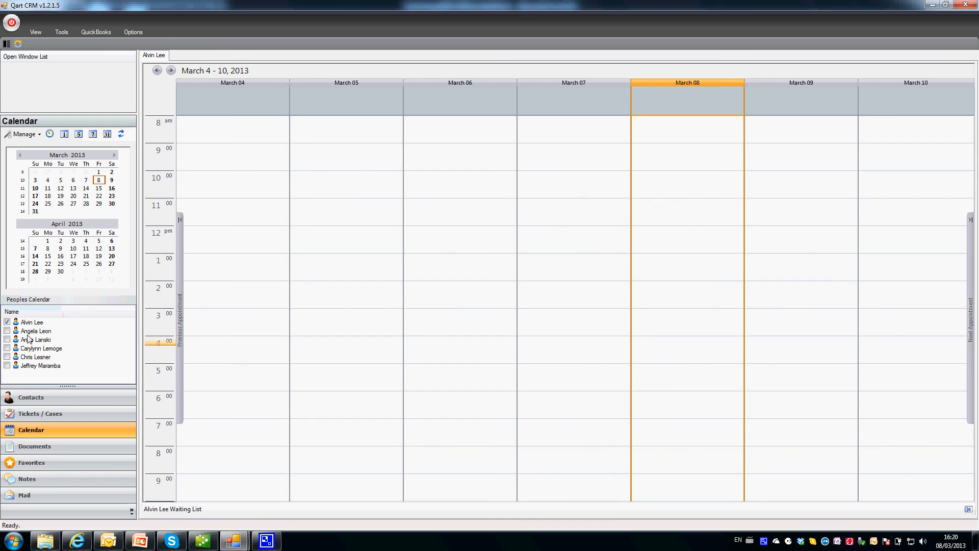
click(7, 331)
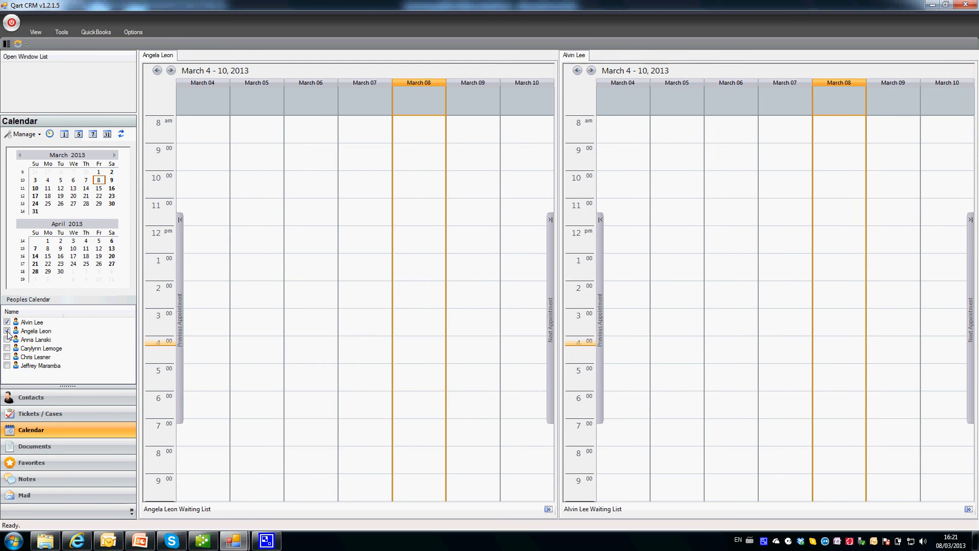
click(8, 340)
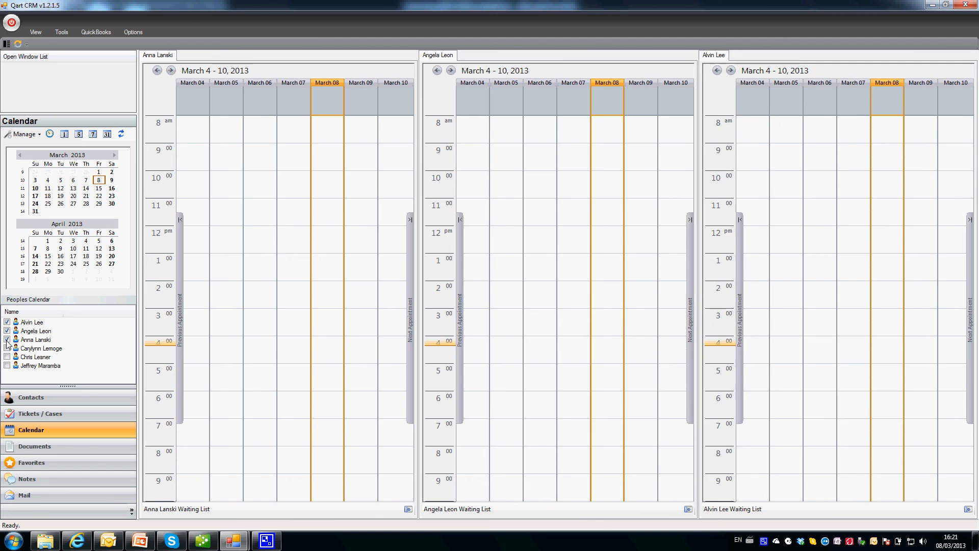
click(8, 340)
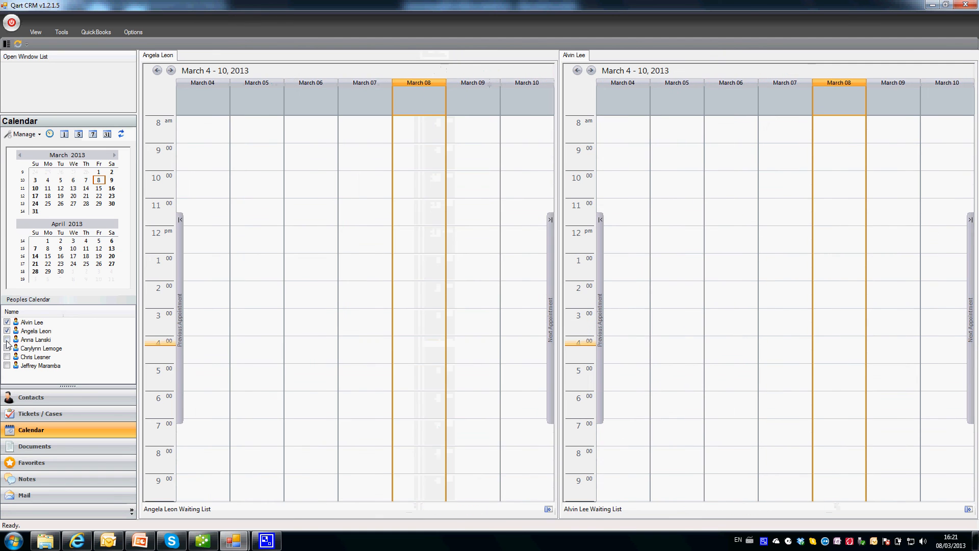
click(549, 509)
click(969, 508)
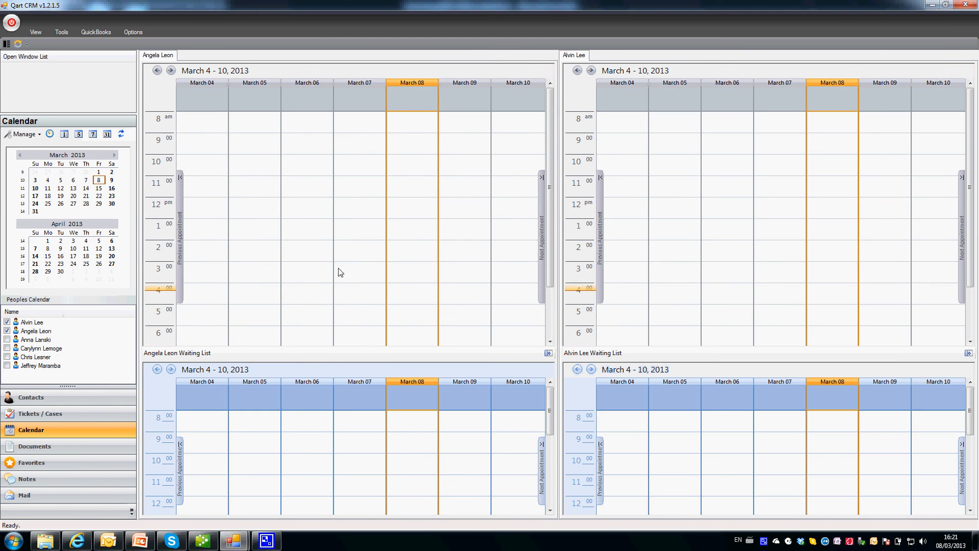
click(311, 235)
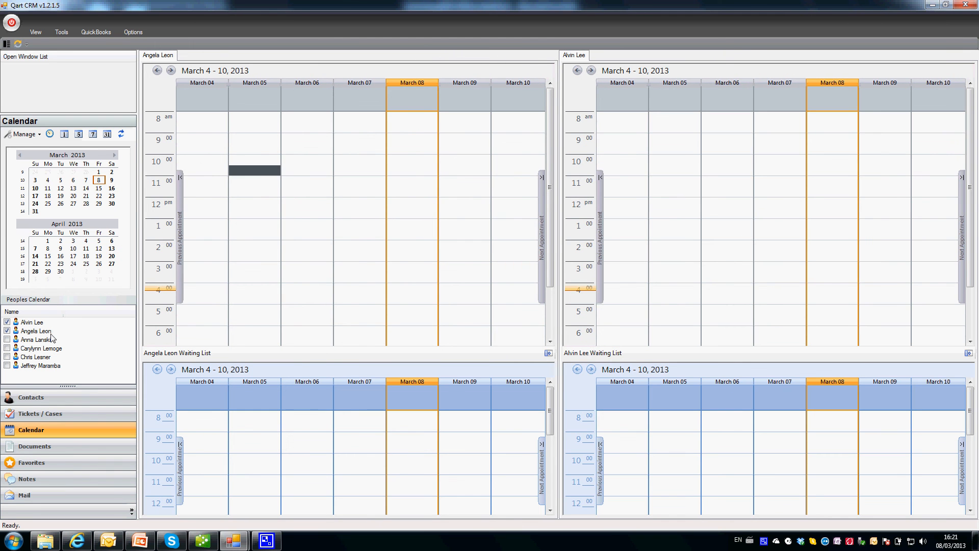
click(7, 331)
click(241, 184)
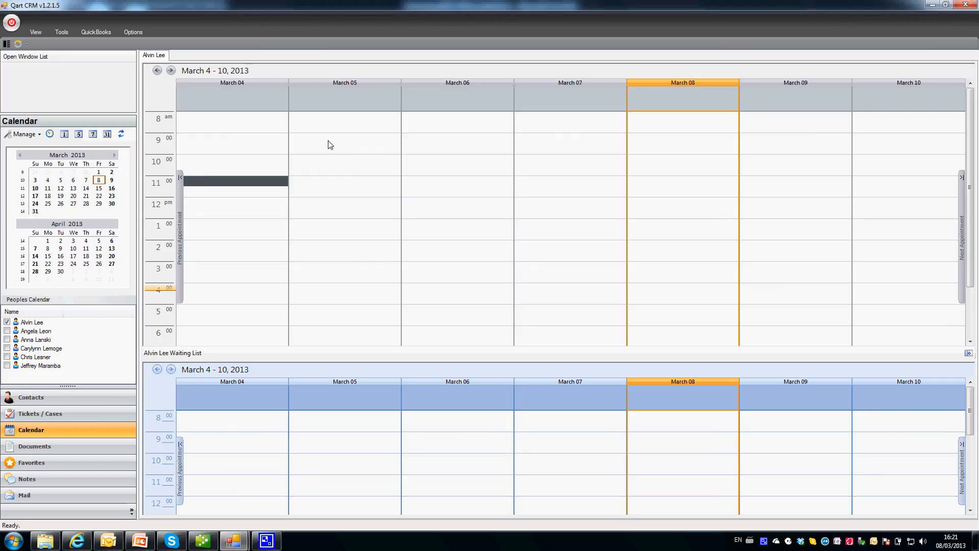
Try a new 9:00 appointment on March 07, view its availability, then discard it.
double_click(561, 147)
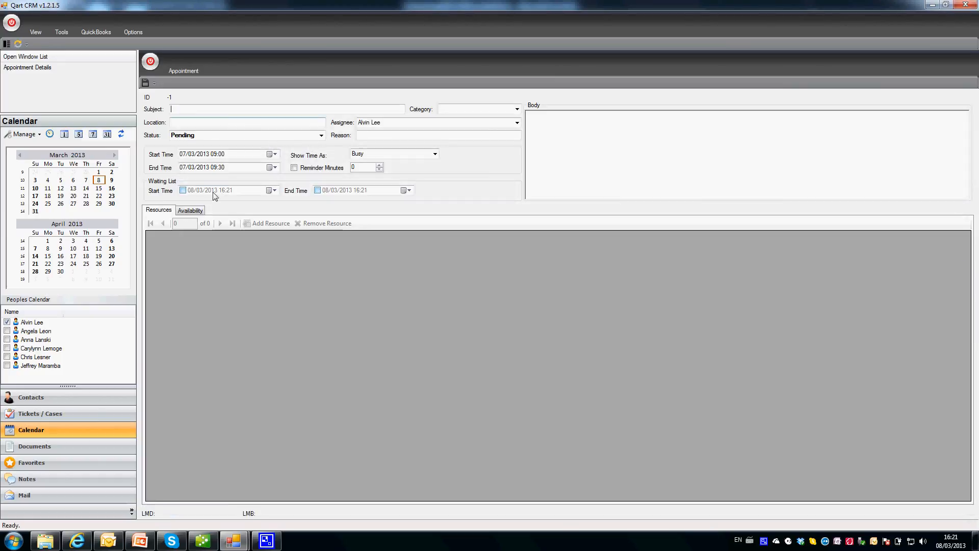
click(190, 211)
click(170, 212)
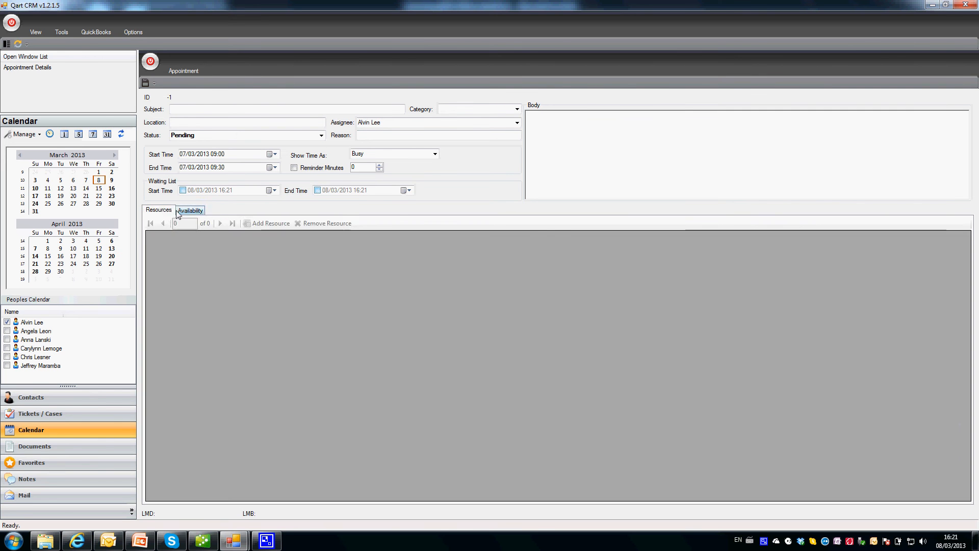
click(178, 211)
click(151, 61)
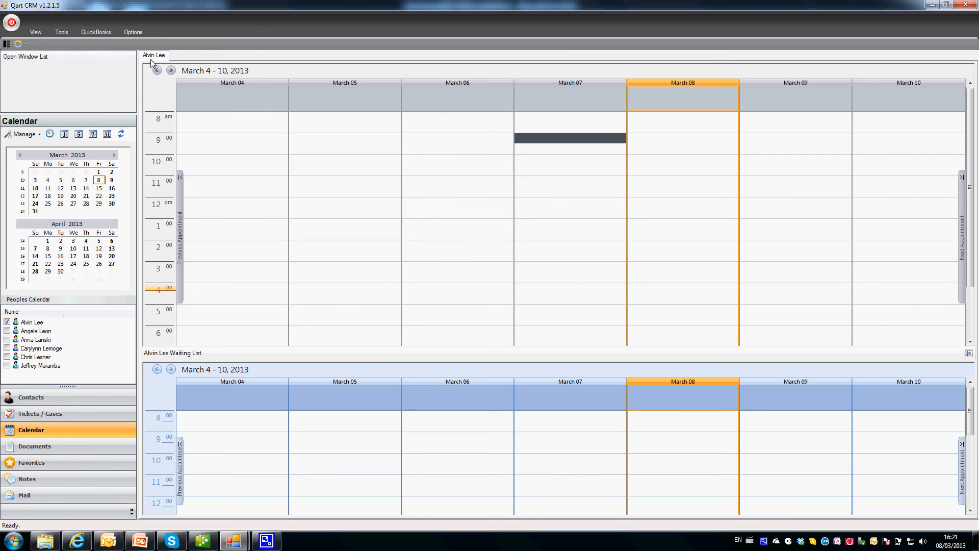
click(41, 414)
click(60, 206)
List all department tickets and briefly open ticket 3702's details.
click(45, 198)
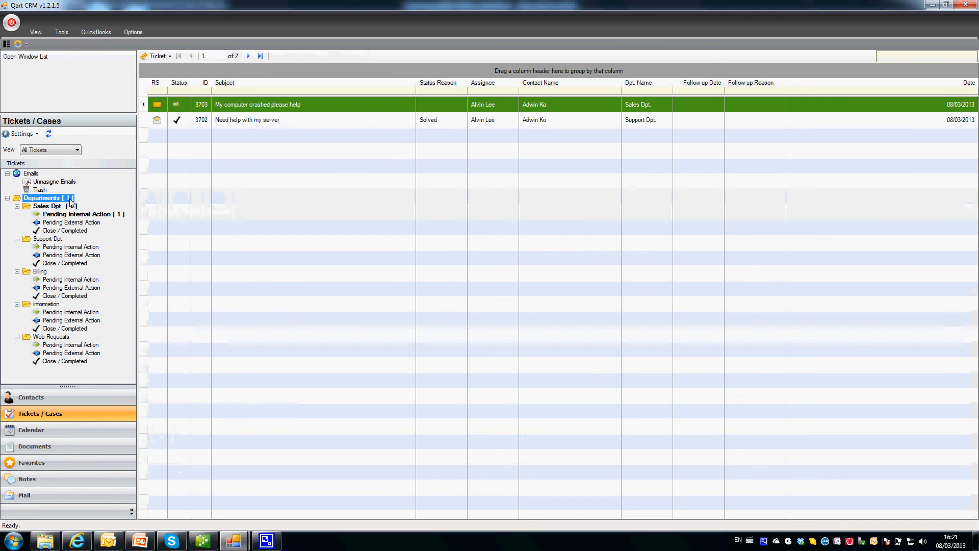
click(246, 120)
double_click(246, 120)
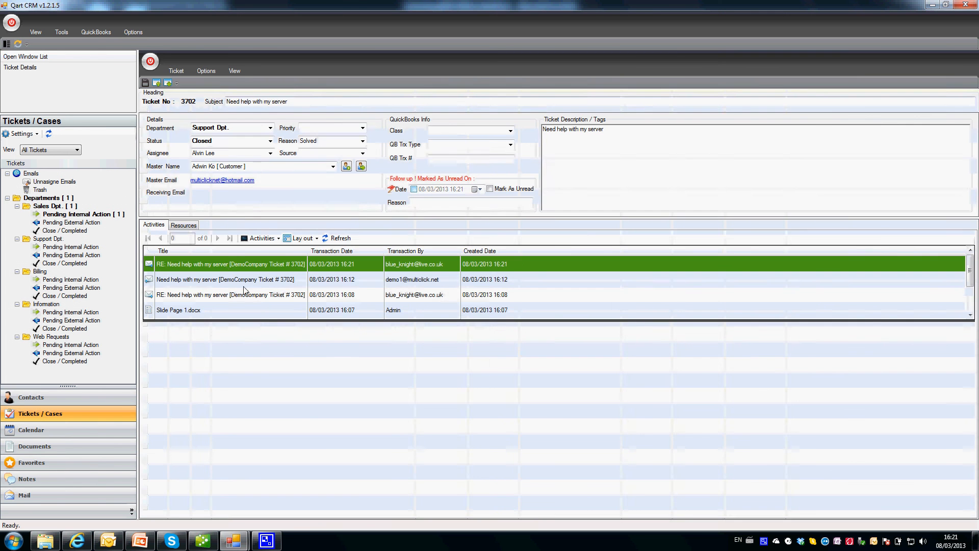
click(153, 64)
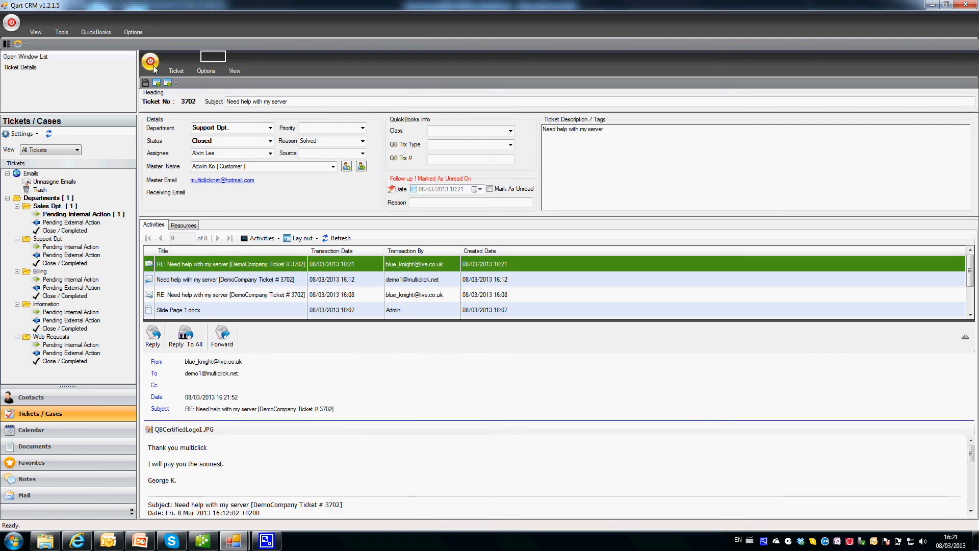
Open ticket 3703, "My computer crashed please help", and add a blank note to it.
click(247, 105)
double_click(247, 104)
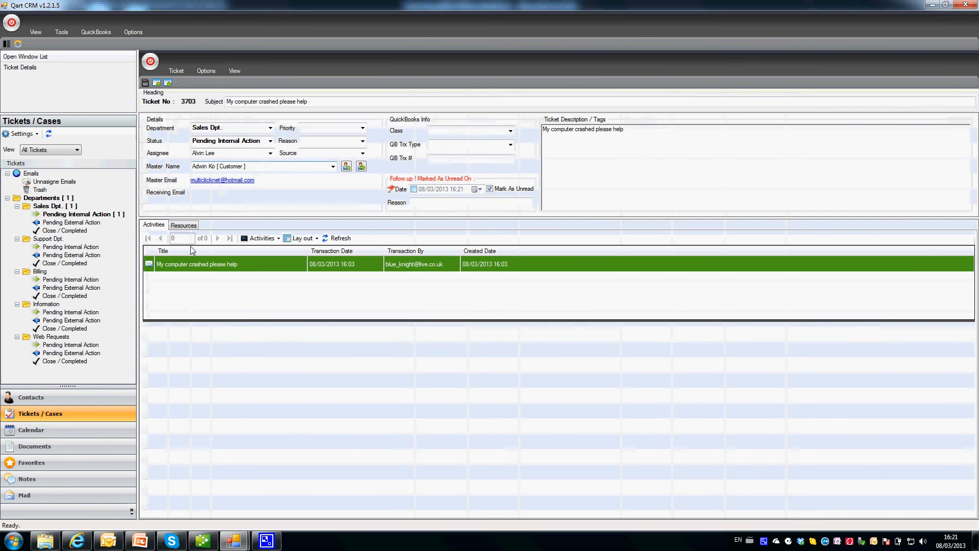
click(261, 239)
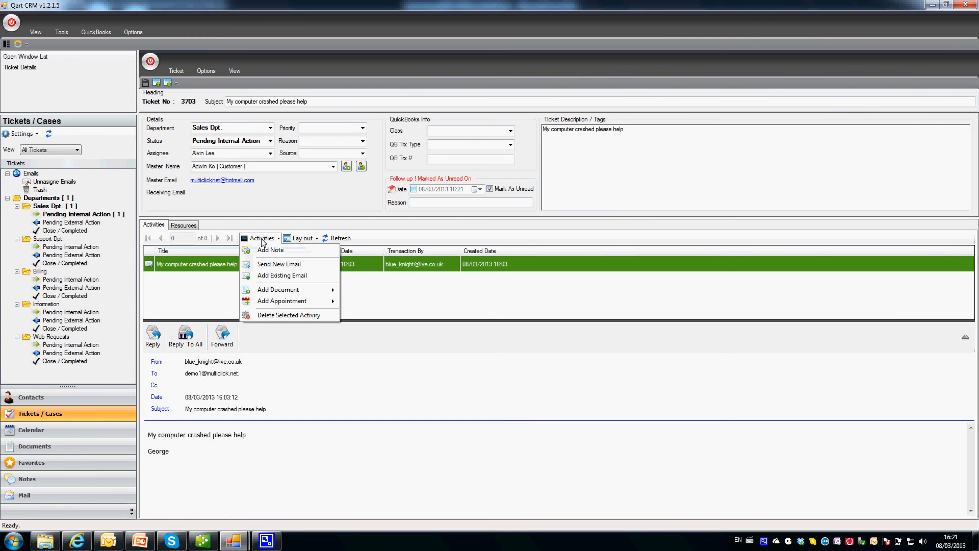
click(326, 249)
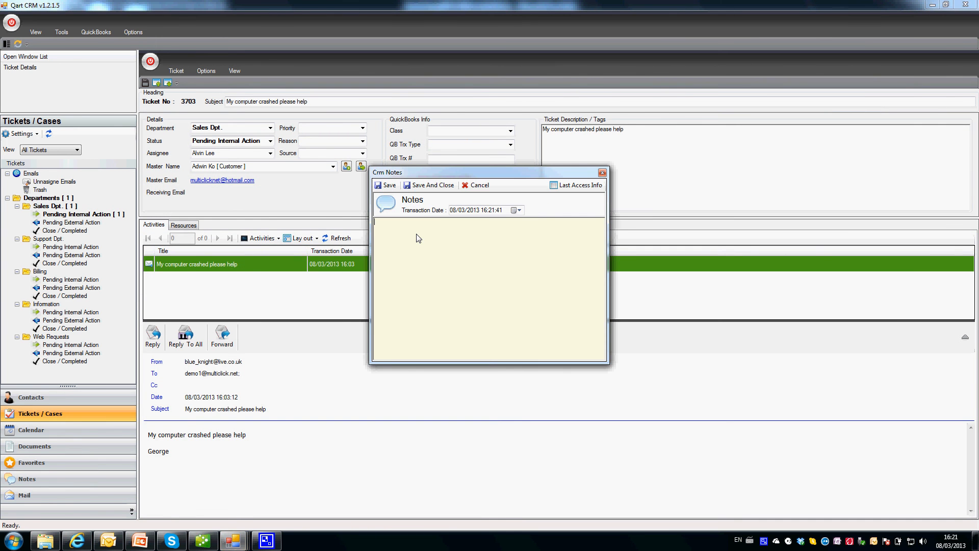
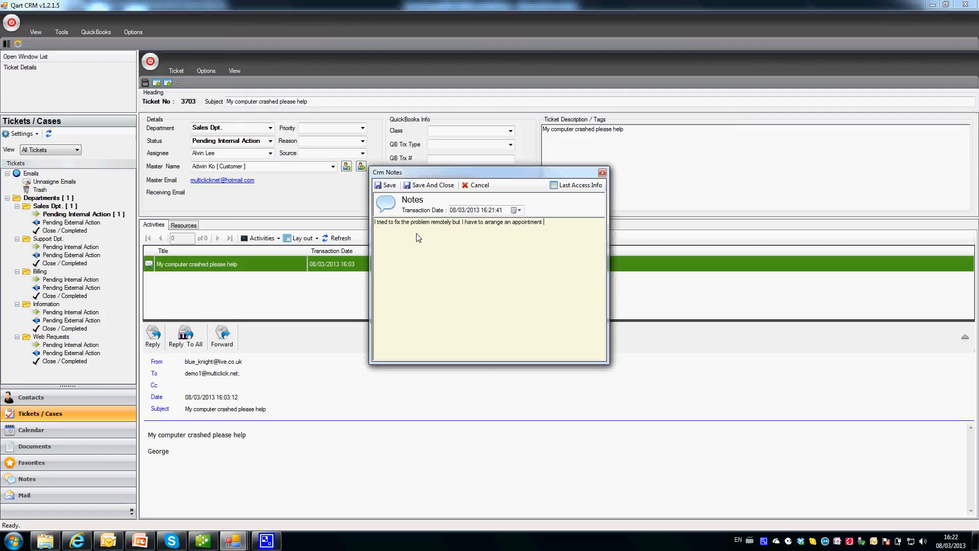
Finish the note that an onsite appointment must be arranged and save it to ticket 3703.
text(oin)
text(.)
click(602, 173)
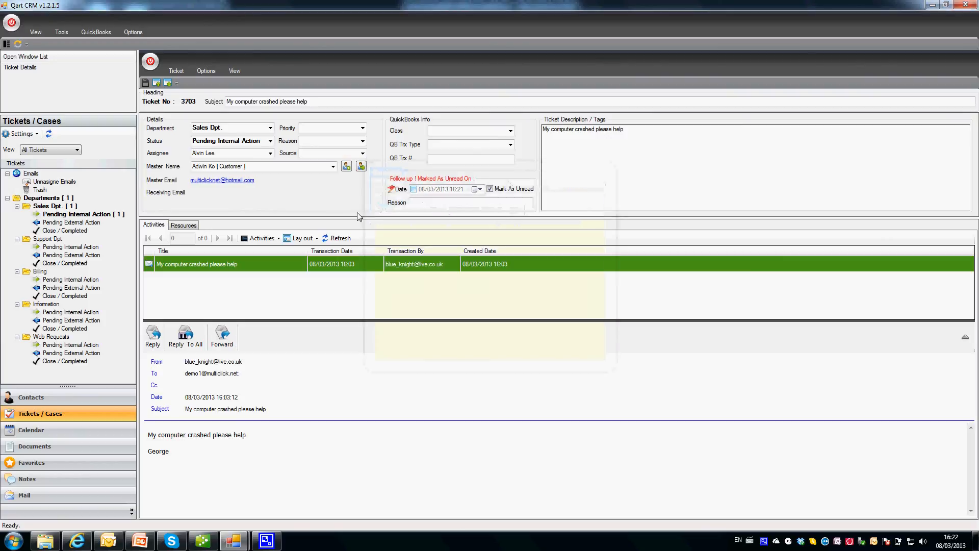
Add a new appointment to the ticket with the subject 'Fix Computer Crash'.
click(278, 241)
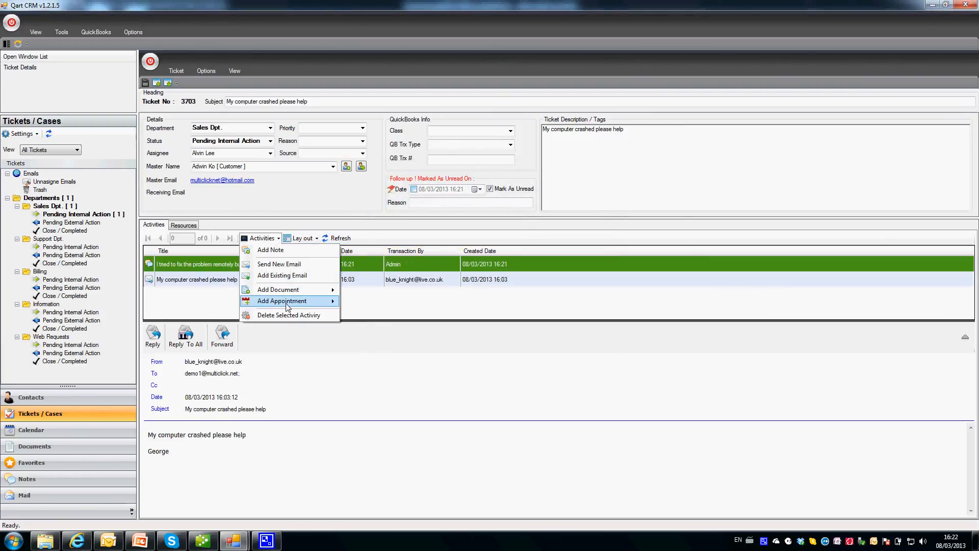
mouse_move(306, 301)
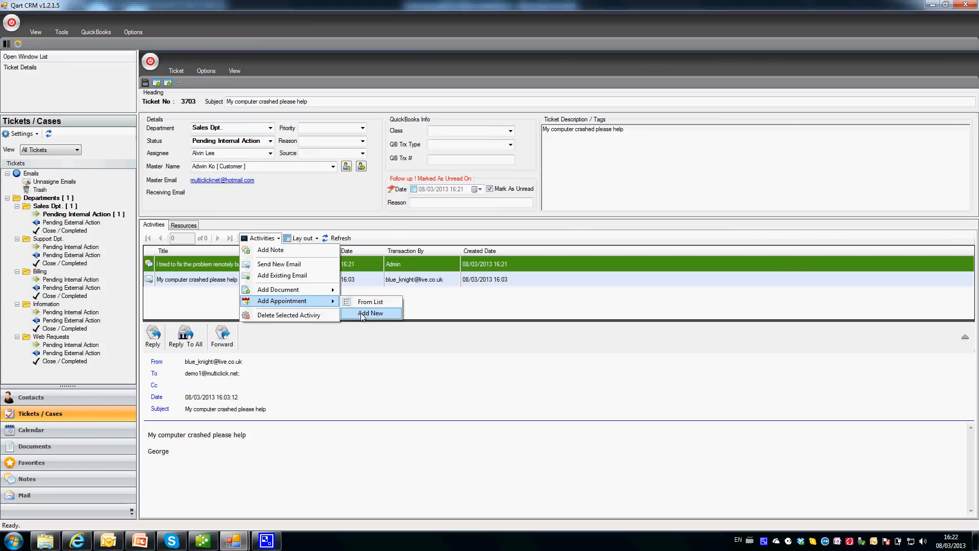
click(362, 315)
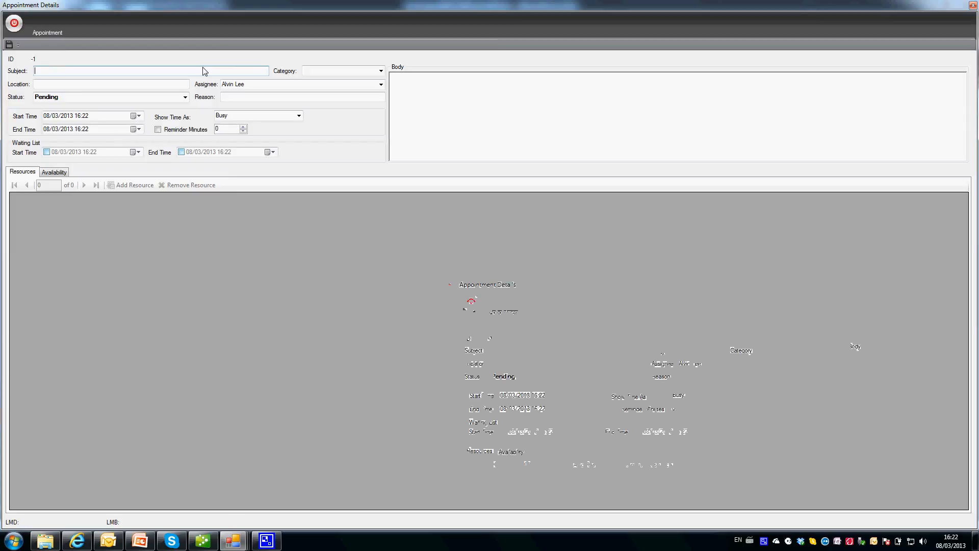
text(Fix)
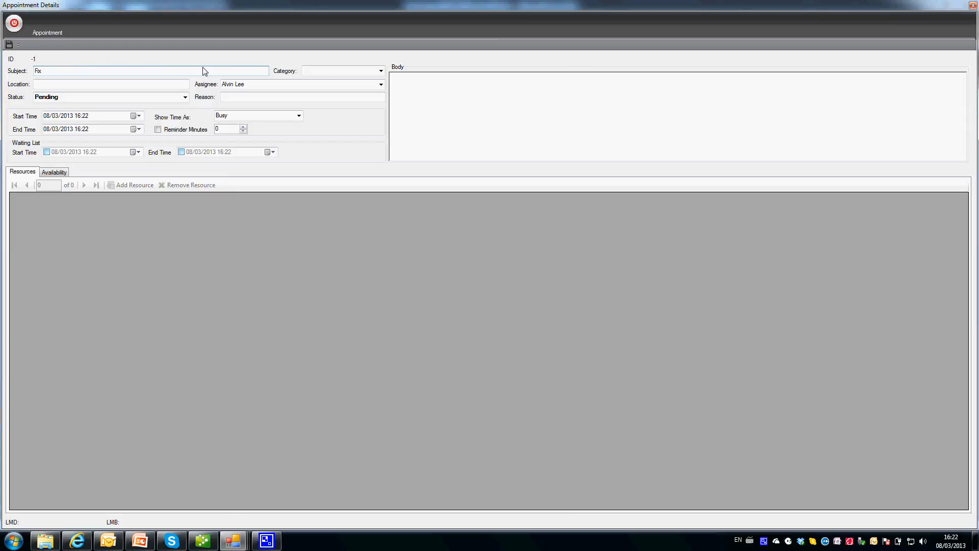
text( Computer Cr)
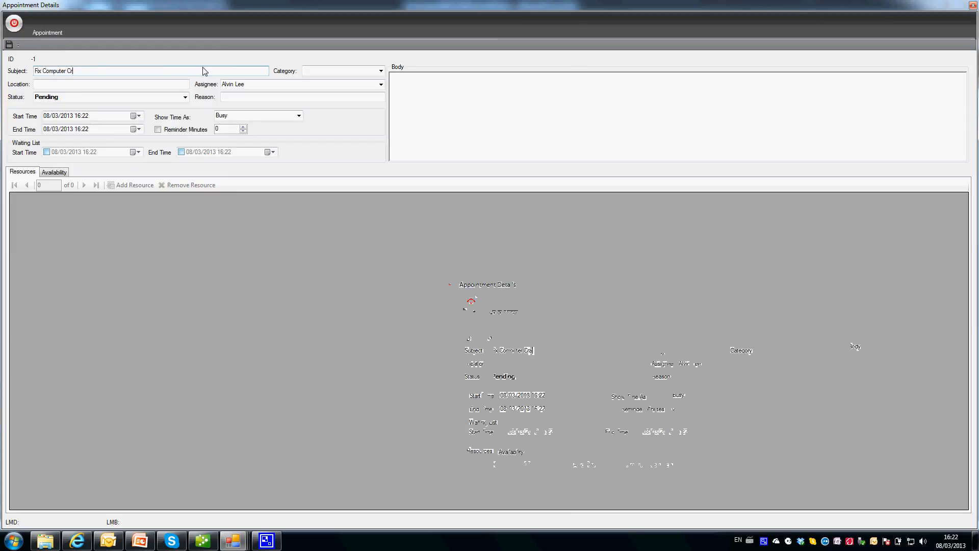
text(ash)
Set the appointment category to Onsite Support and view the assignee's availability.
click(356, 76)
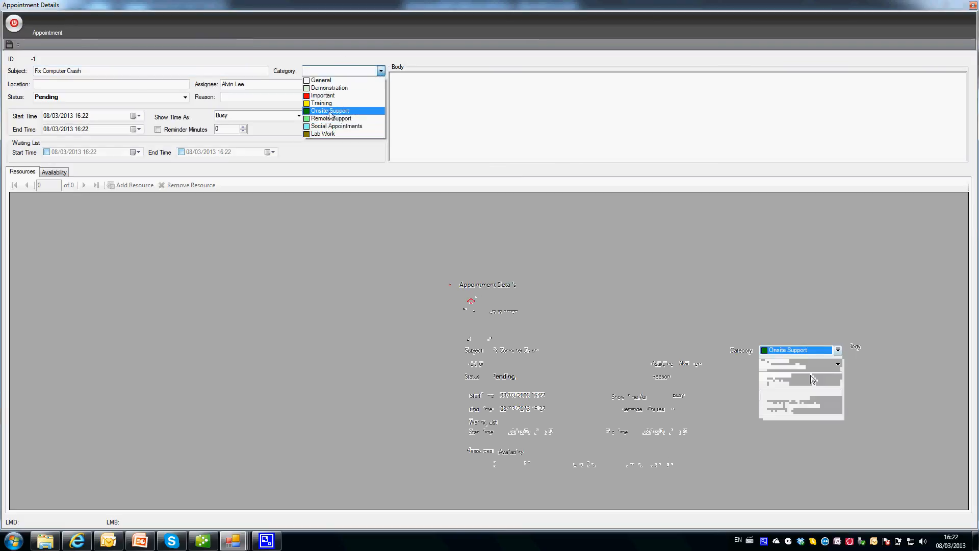
click(330, 111)
click(350, 71)
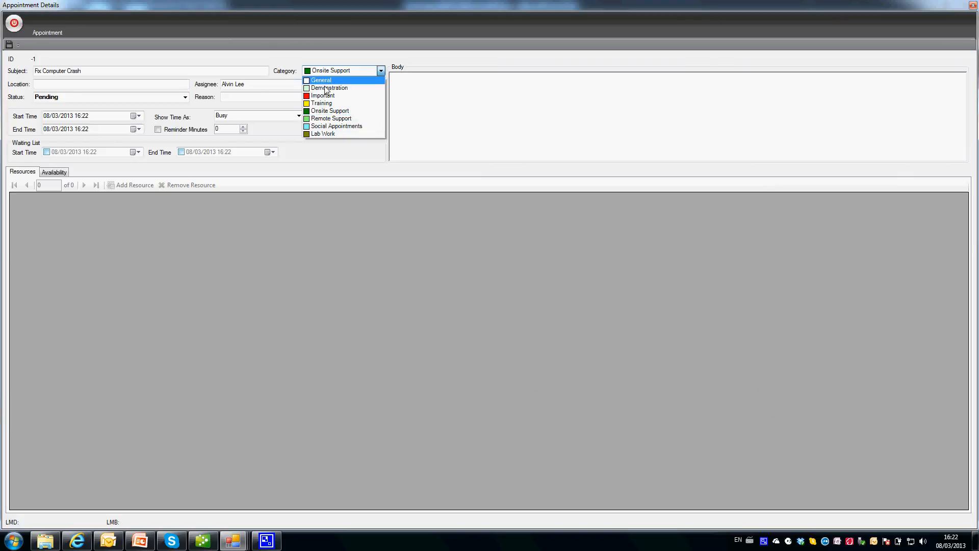
click(133, 74)
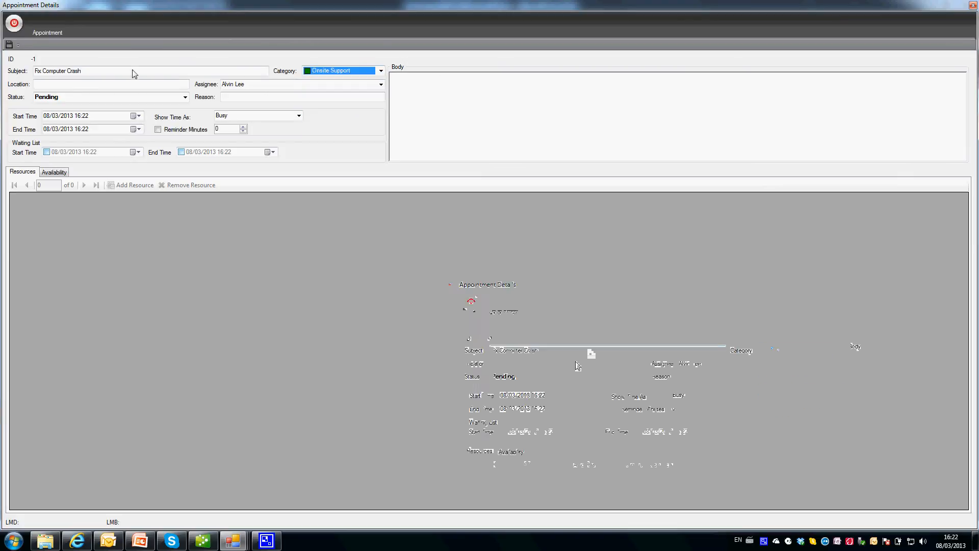
click(117, 85)
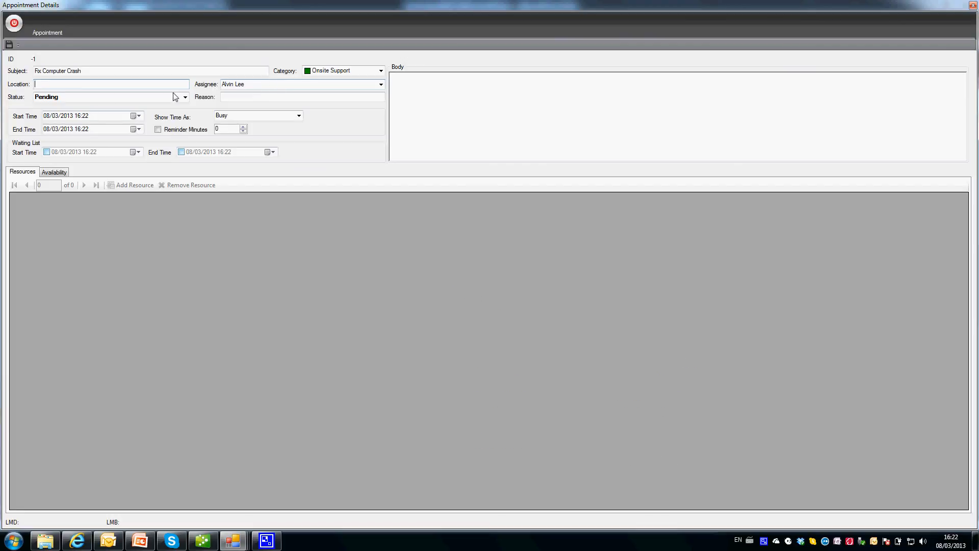
click(53, 172)
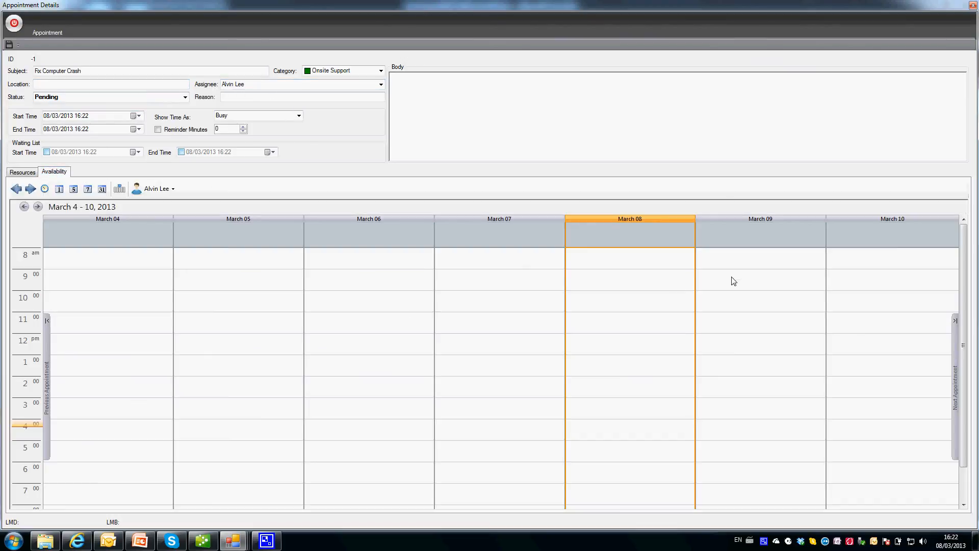
Schedule the appointment 9:00–12:00 on March 09 with a 30-minute reminder and save it.
drag(735, 281, 738, 334)
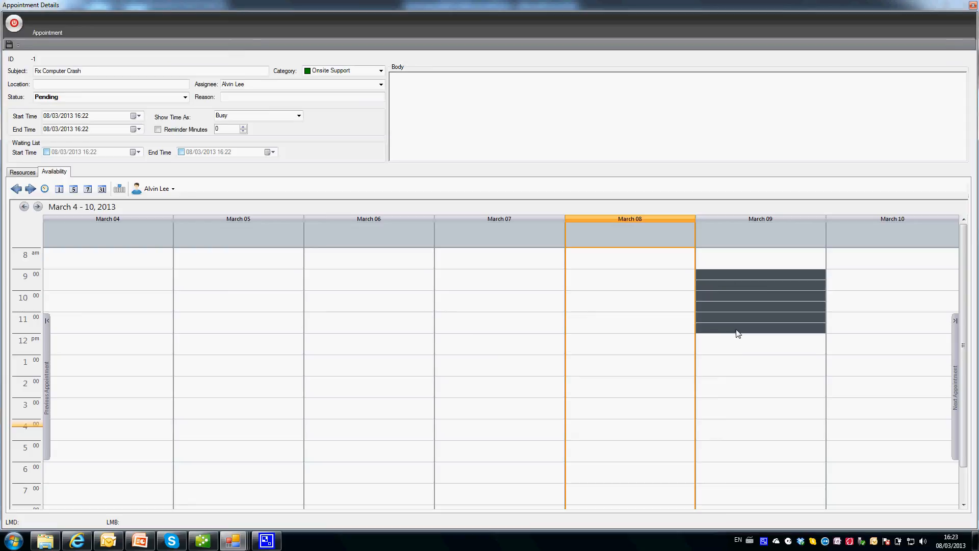
click(755, 280)
click(180, 129)
text(30)
click(423, 143)
click(10, 45)
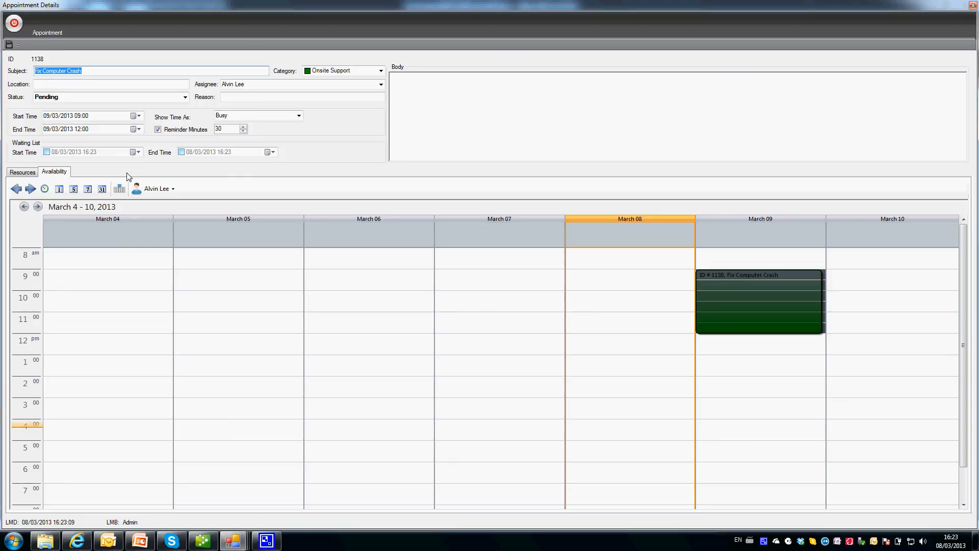
Move the appointment to March 10, 9:00–12:00, and save it.
click(595, 288)
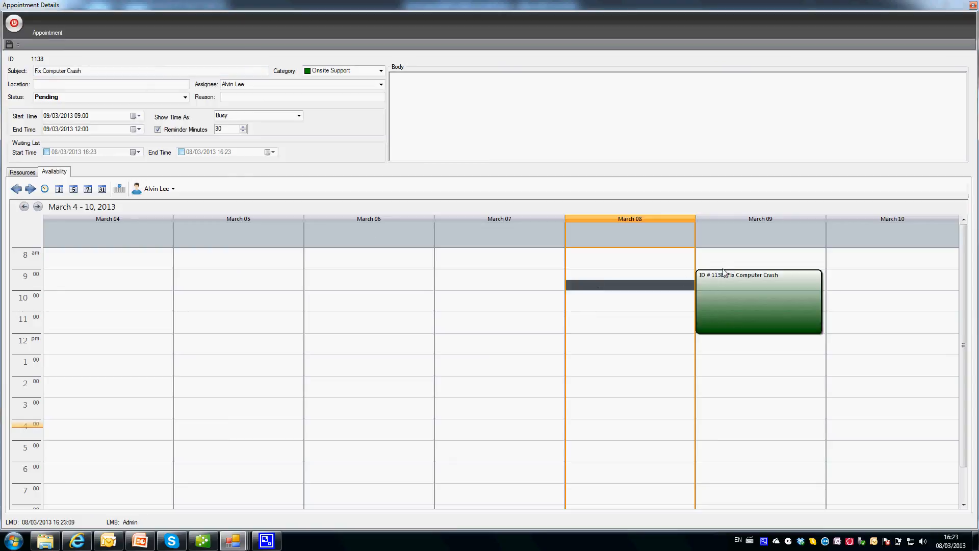
click(761, 282)
drag(870, 272, 871, 329)
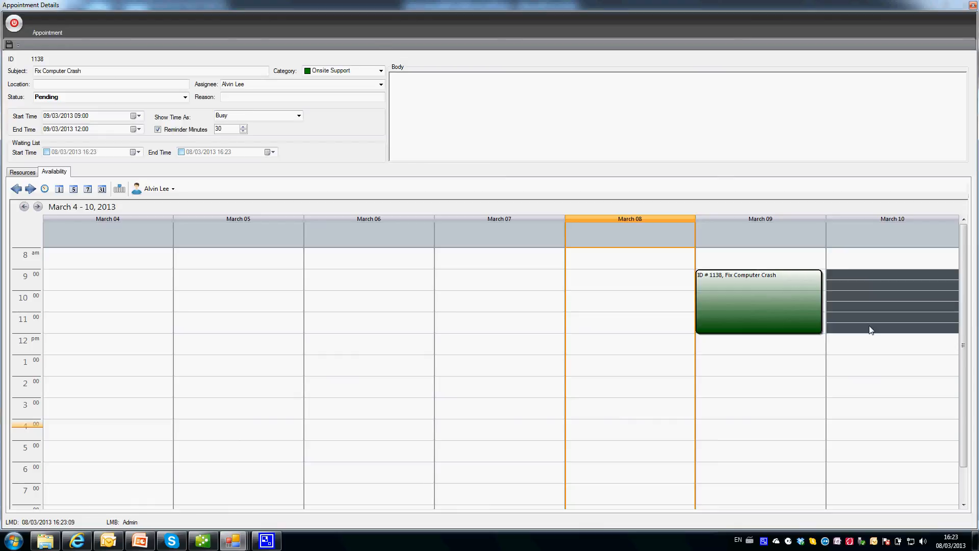
click(870, 280)
click(10, 46)
Add a waiting-list calendar and set its slot to March 09, 9:00–11:30.
click(825, 285)
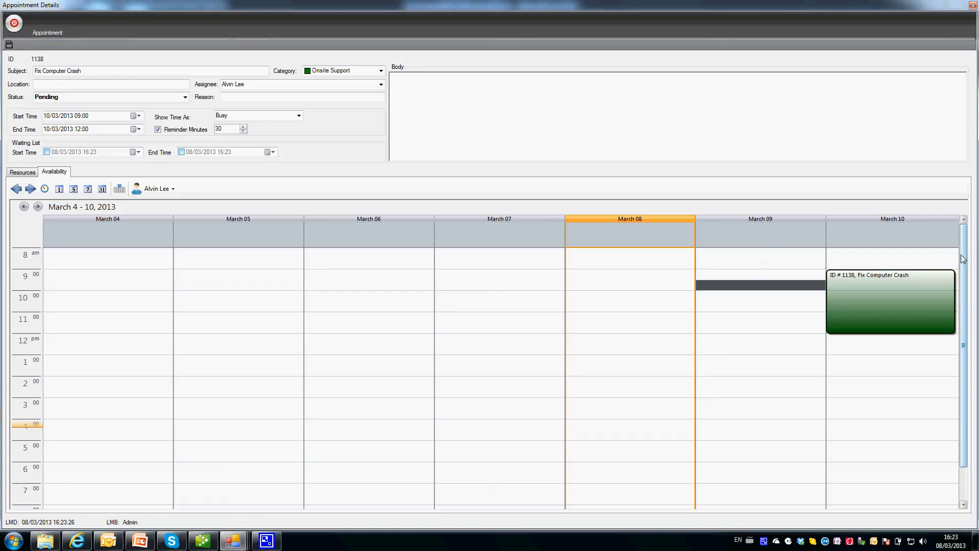
mouse_move(961, 263)
mouse_down()
mouse_move(960, 304)
mouse_move(963, 265)
mouse_up()
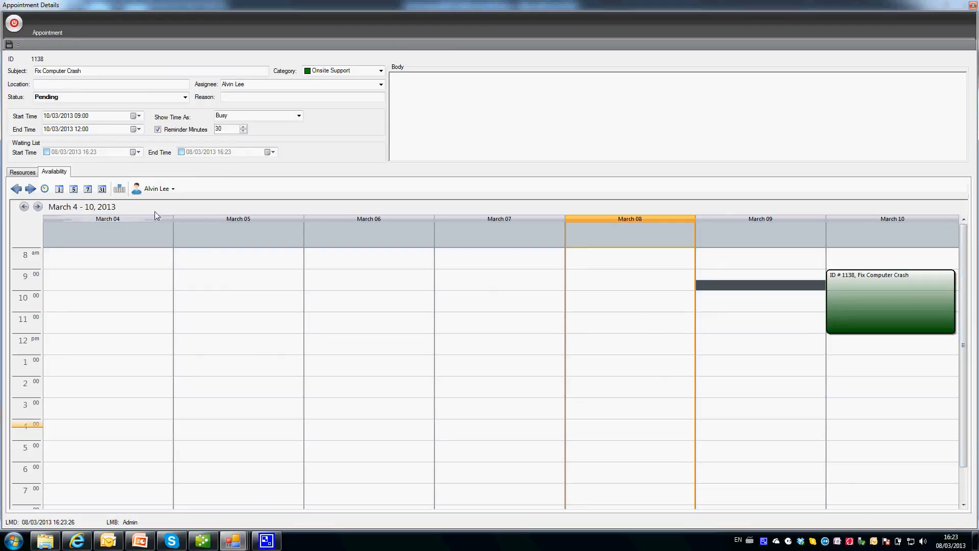
click(123, 191)
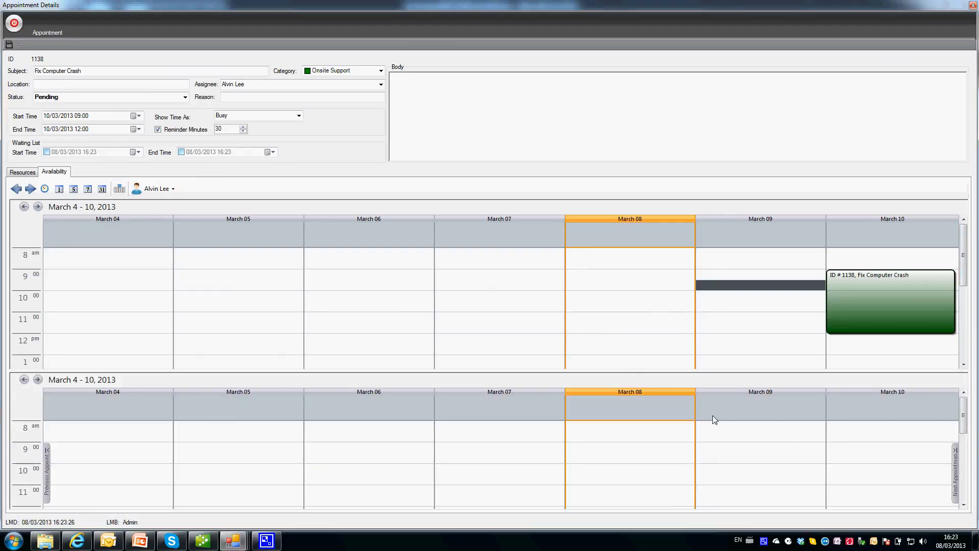
drag(717, 451, 718, 495)
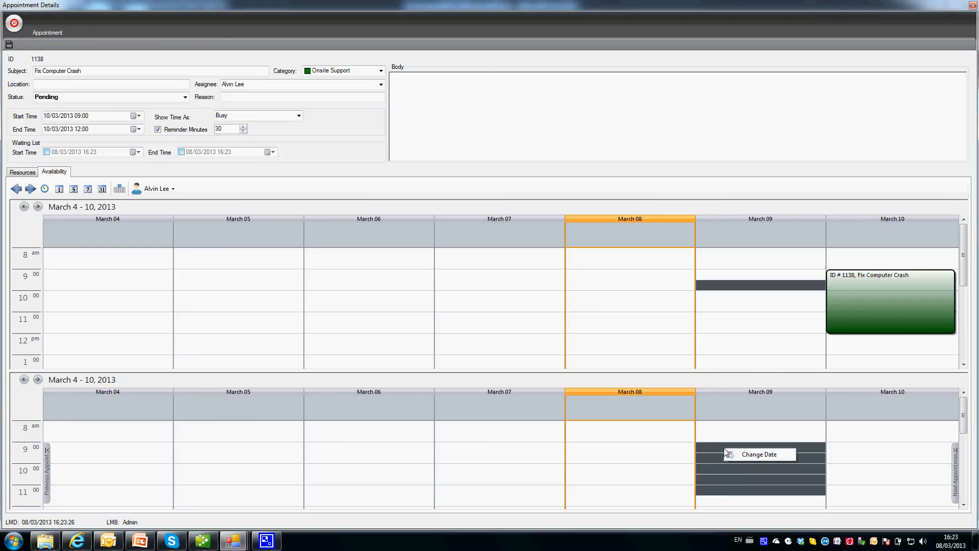
click(762, 455)
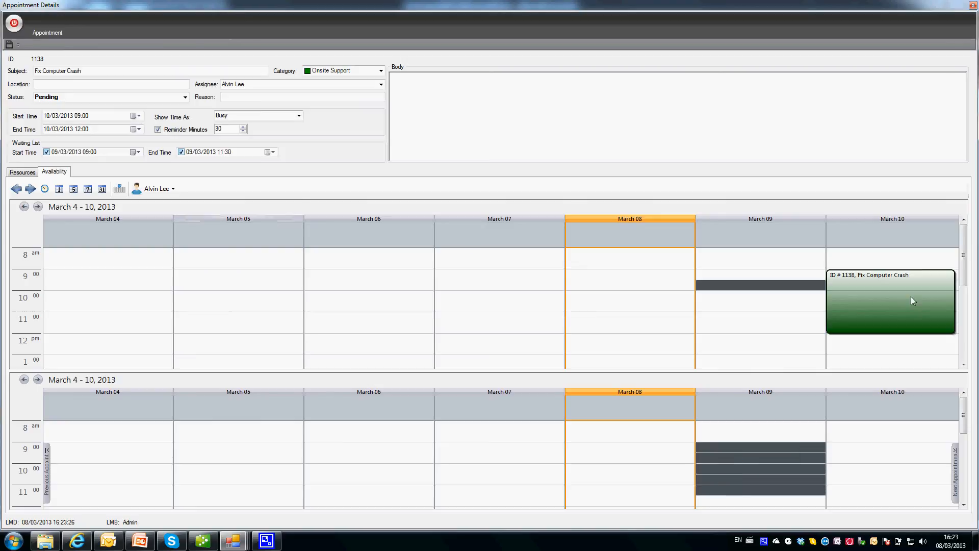
Save the waiting-list times and close the appointment window.
click(380, 86)
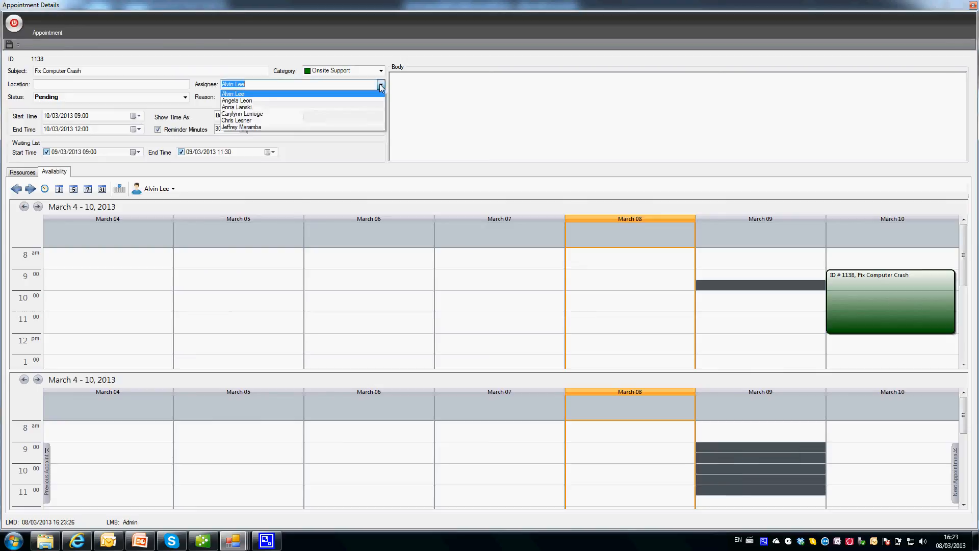
click(431, 92)
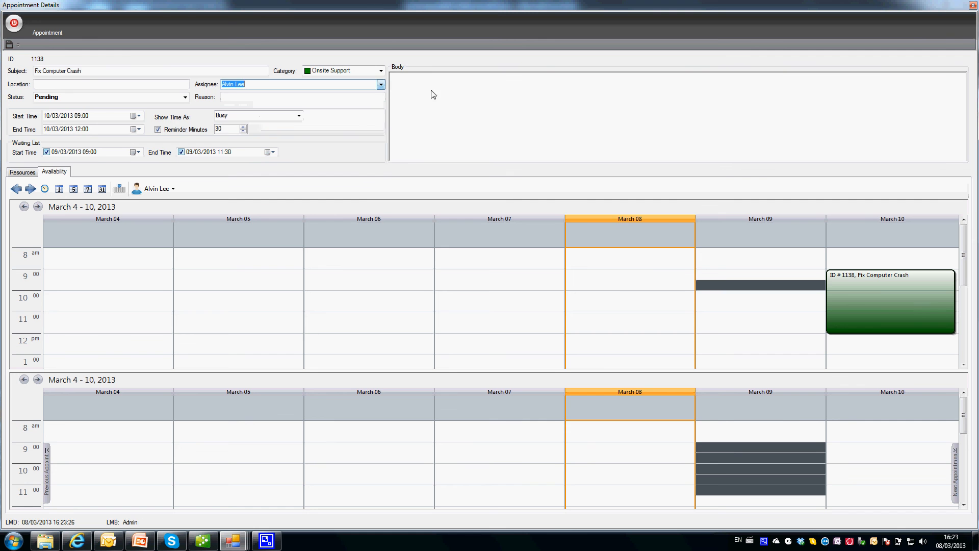
click(9, 45)
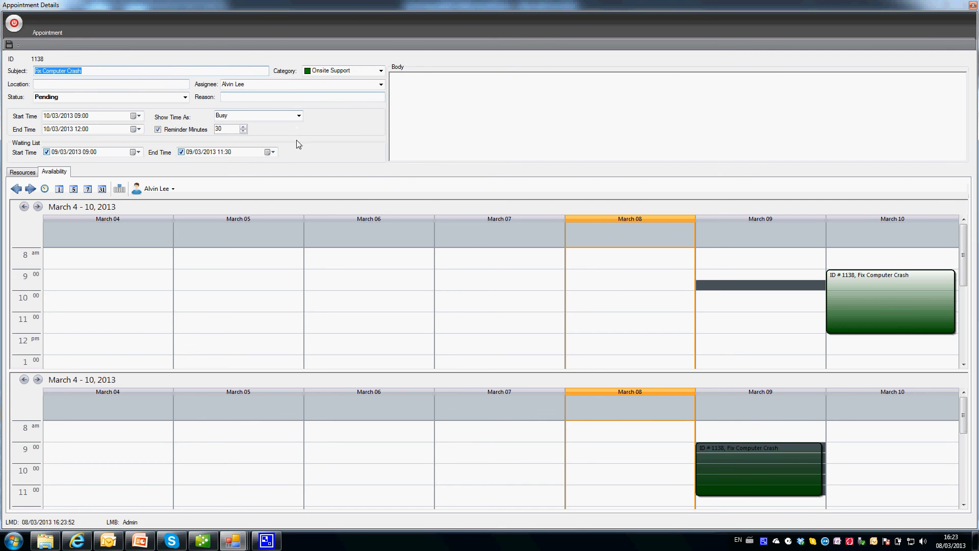
click(9, 45)
click(13, 25)
Reopen appointment 1138 from the main calendar and mark its time as Waiting List.
click(29, 430)
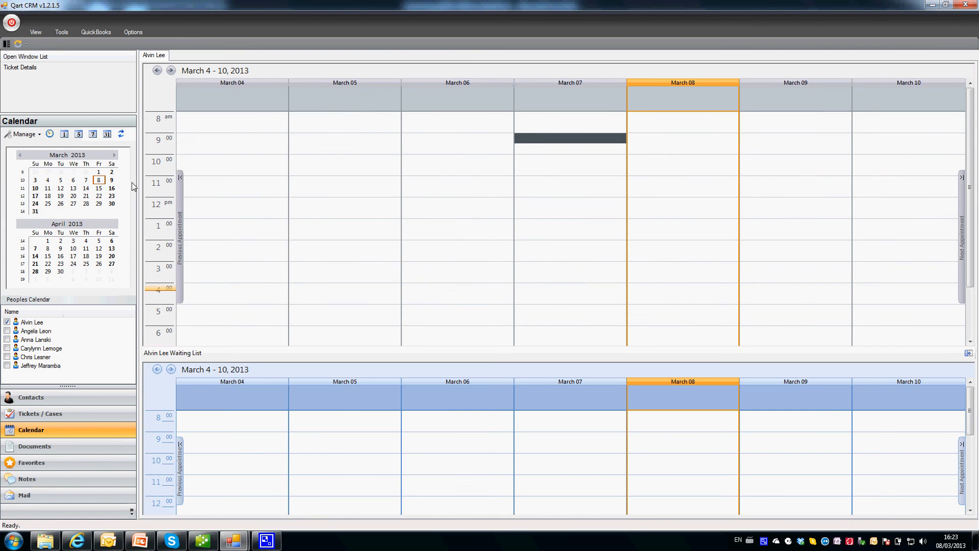
click(121, 134)
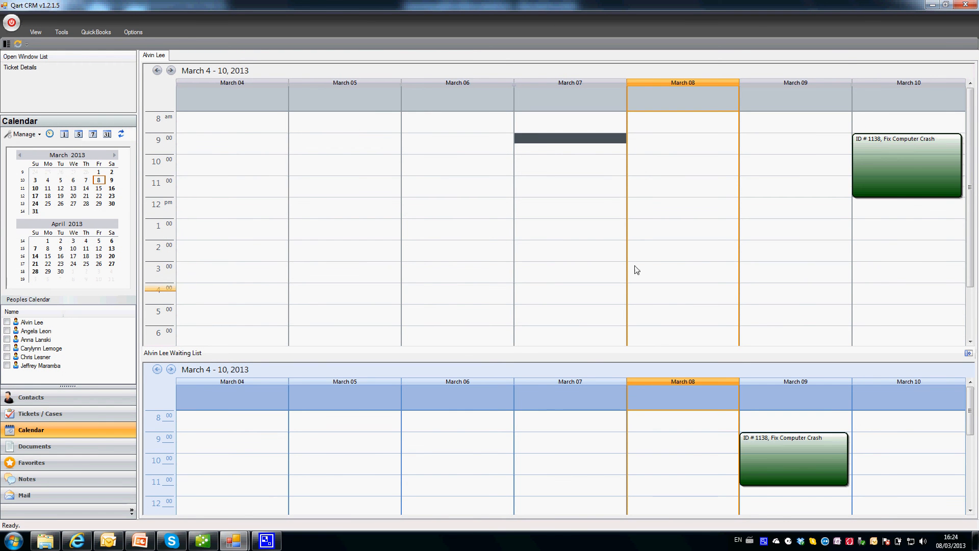
double_click(904, 166)
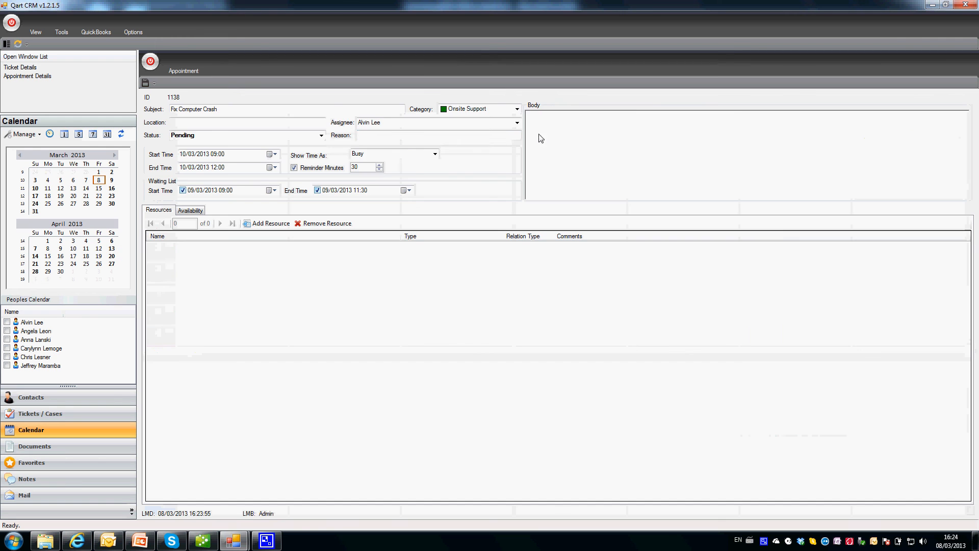
click(434, 154)
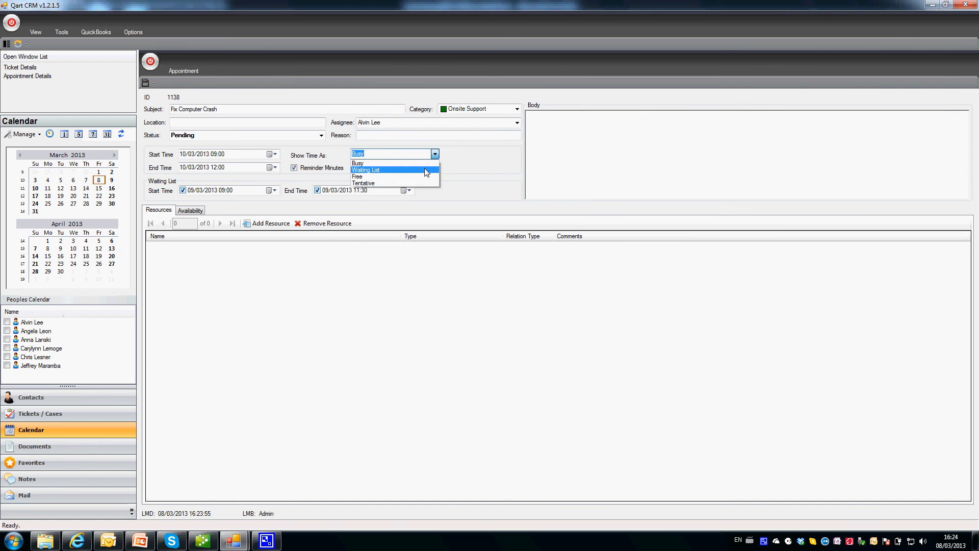
click(427, 170)
click(150, 62)
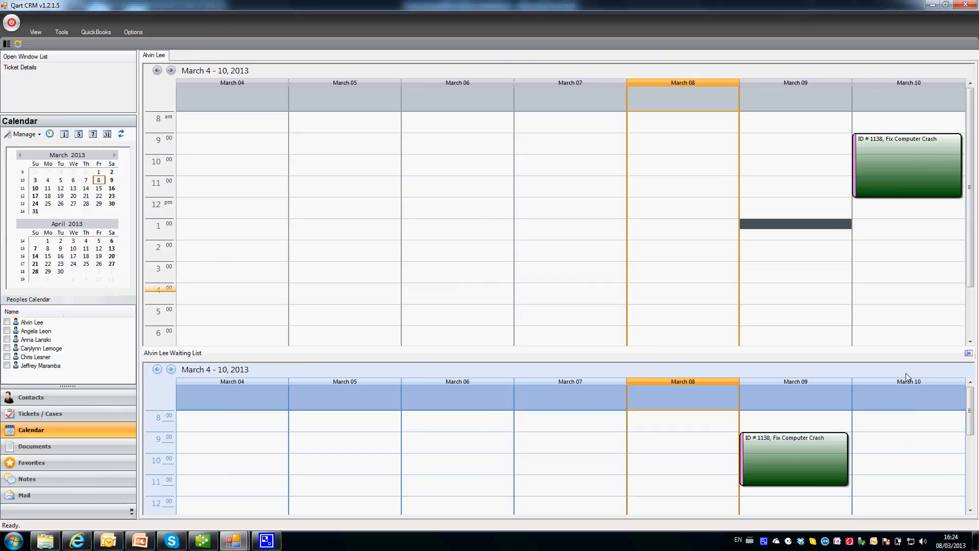
Toggle the Waiting List pane, then show the Tickets / Cases list for all departments.
click(969, 353)
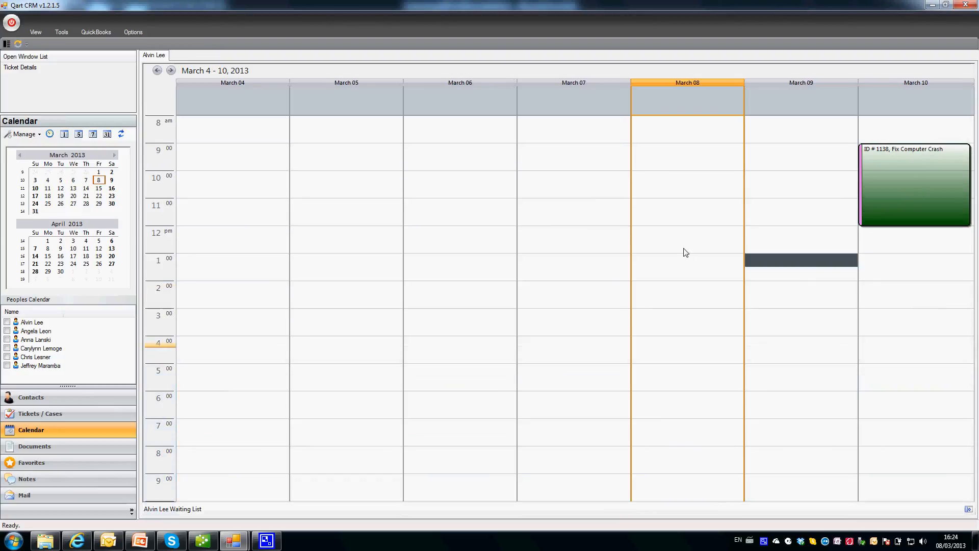
click(969, 508)
mouse_move(916, 163)
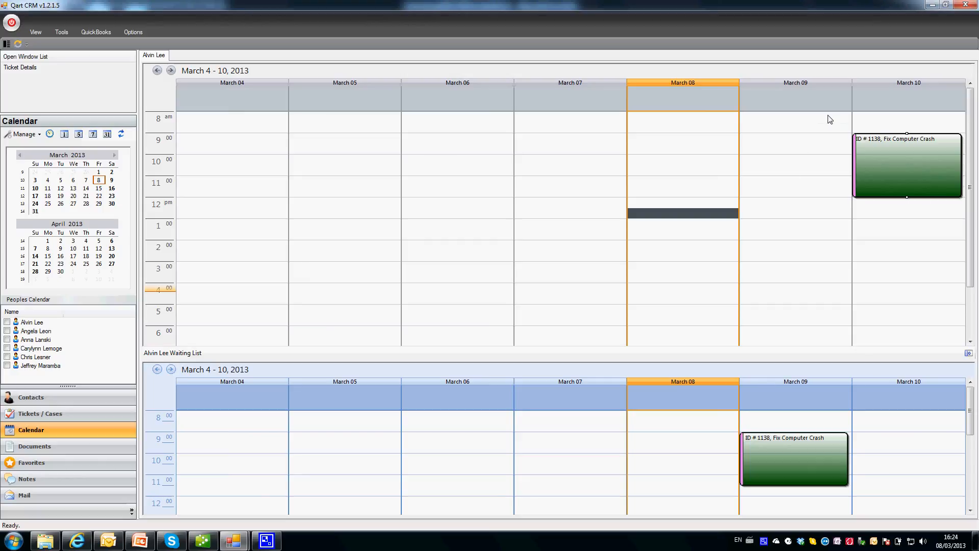
mouse_move(757, 440)
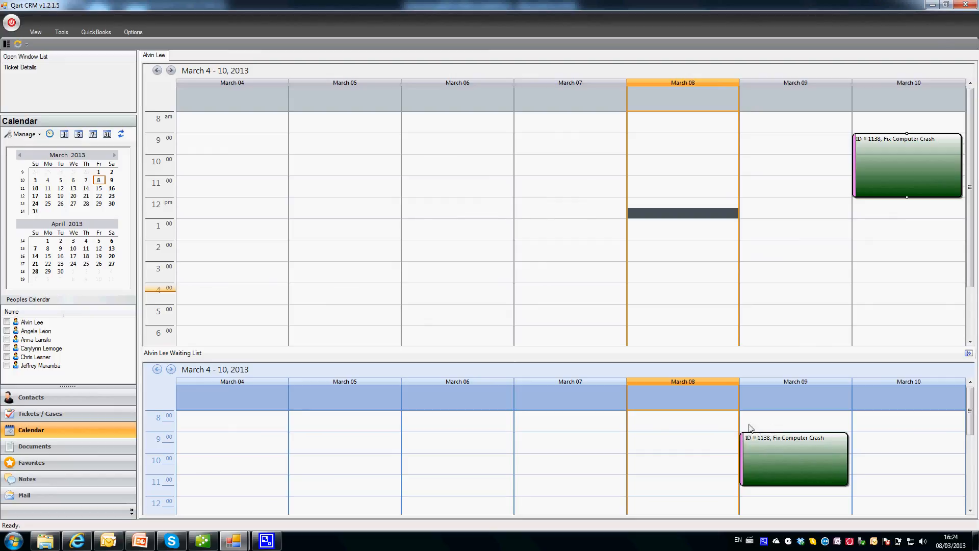
click(839, 429)
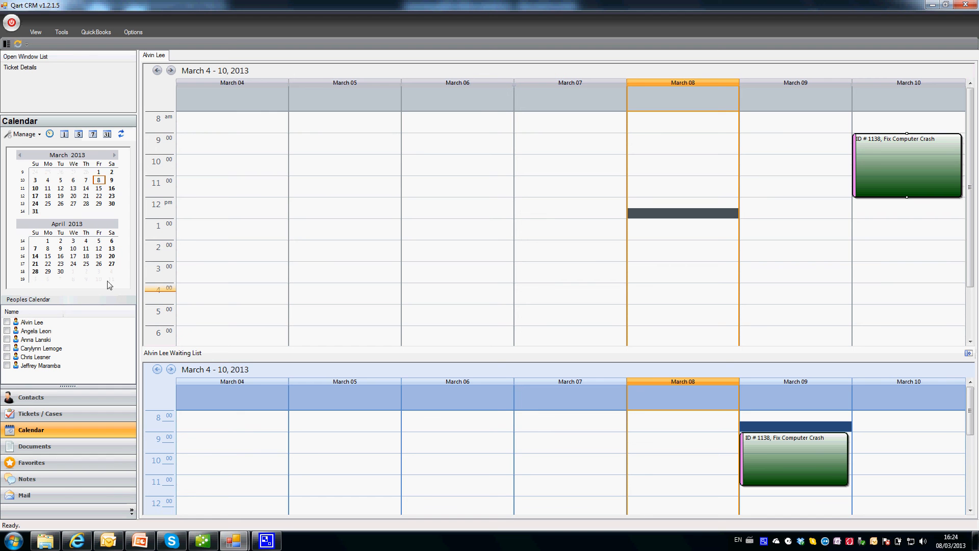
click(26, 414)
click(54, 200)
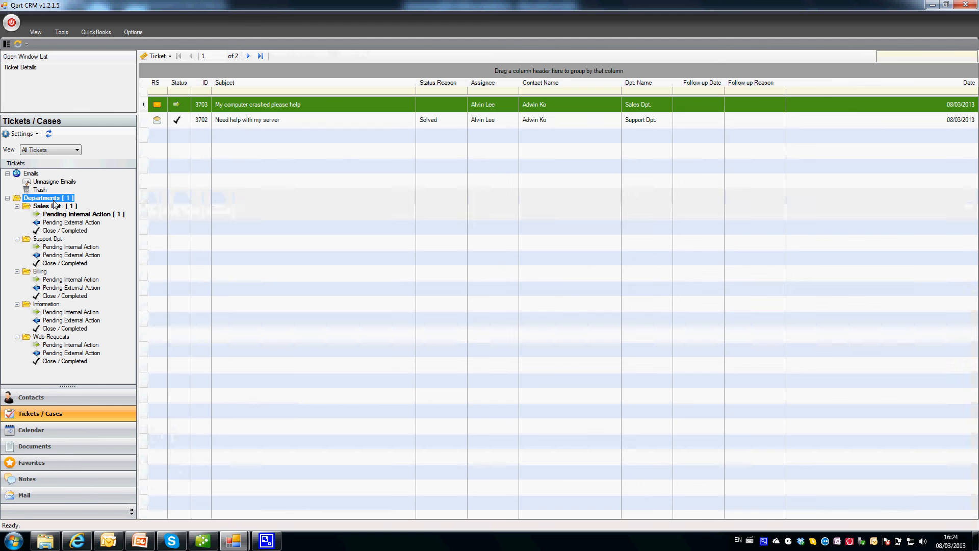
double_click(243, 120)
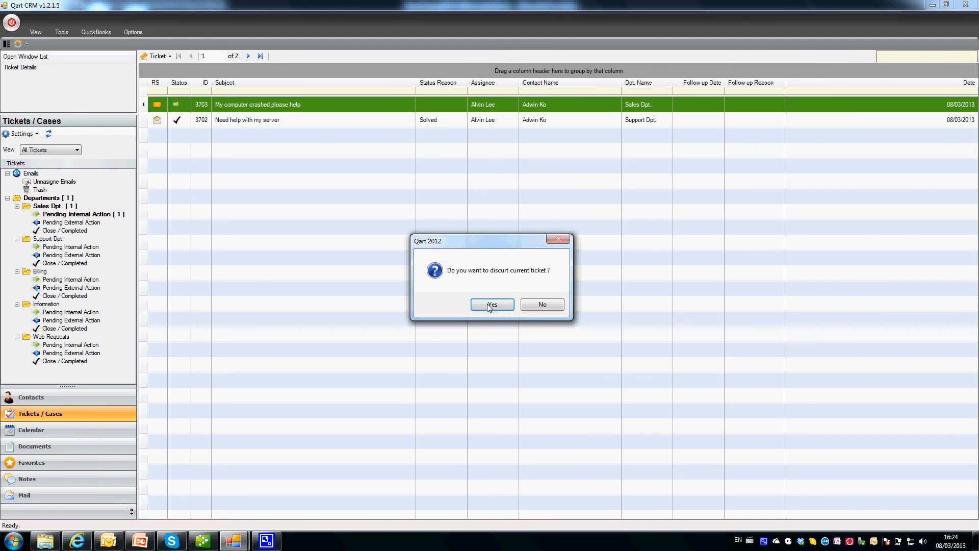
click(492, 306)
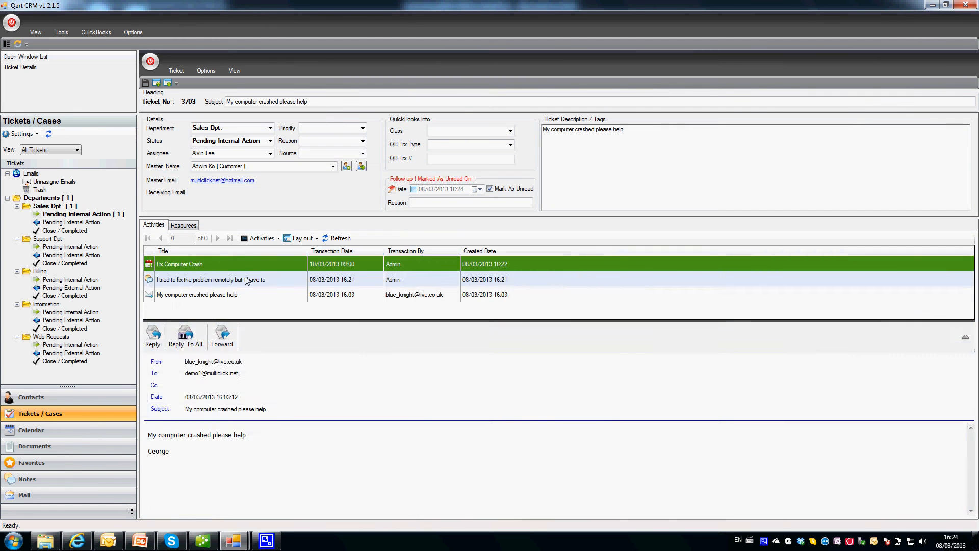
click(198, 279)
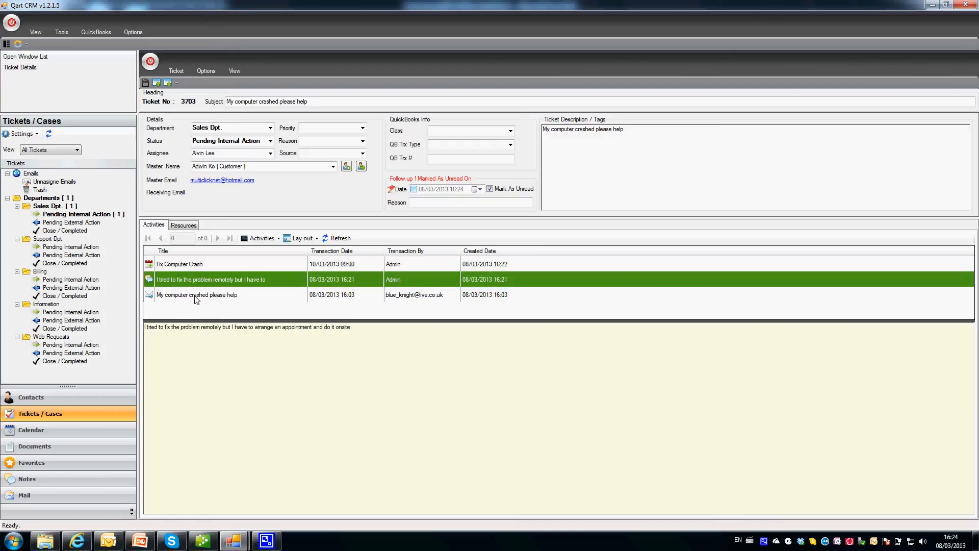
click(200, 271)
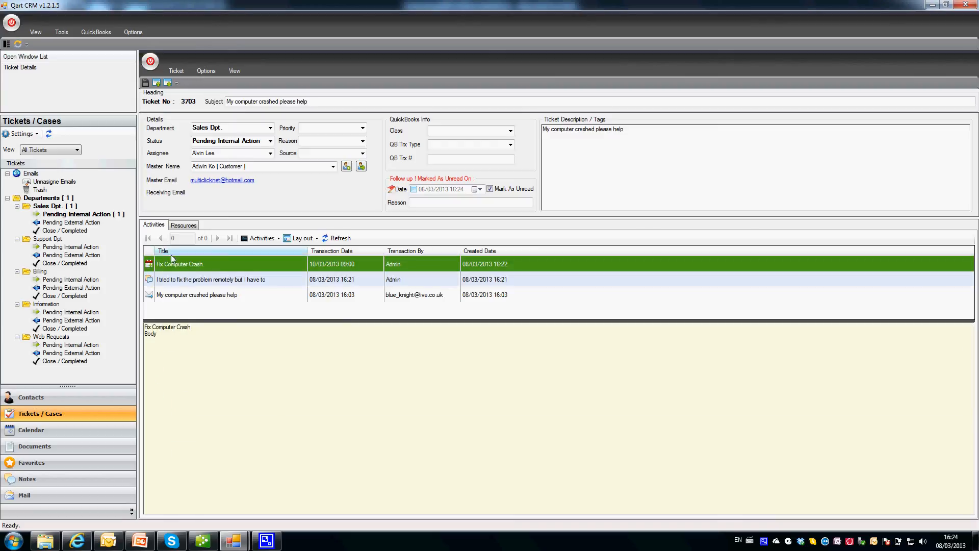
double_click(181, 265)
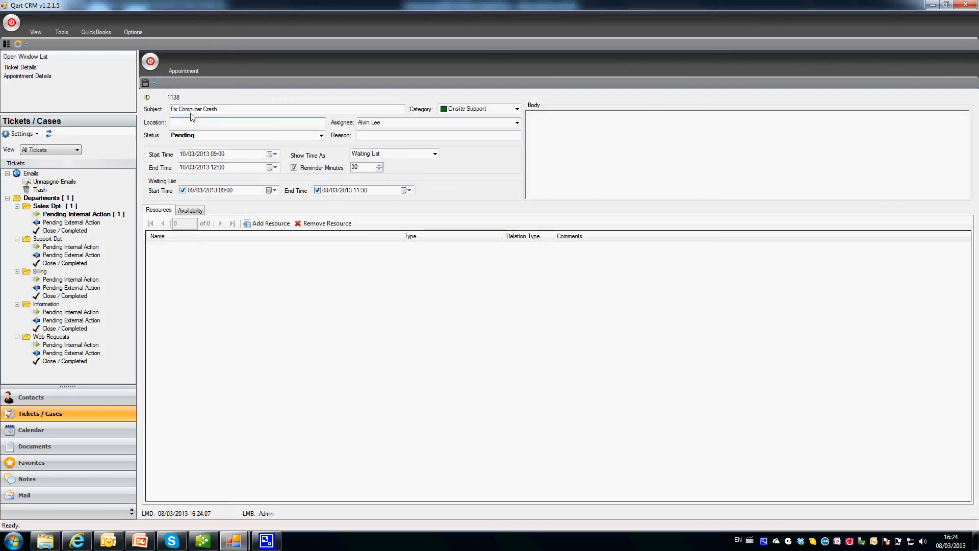
click(151, 62)
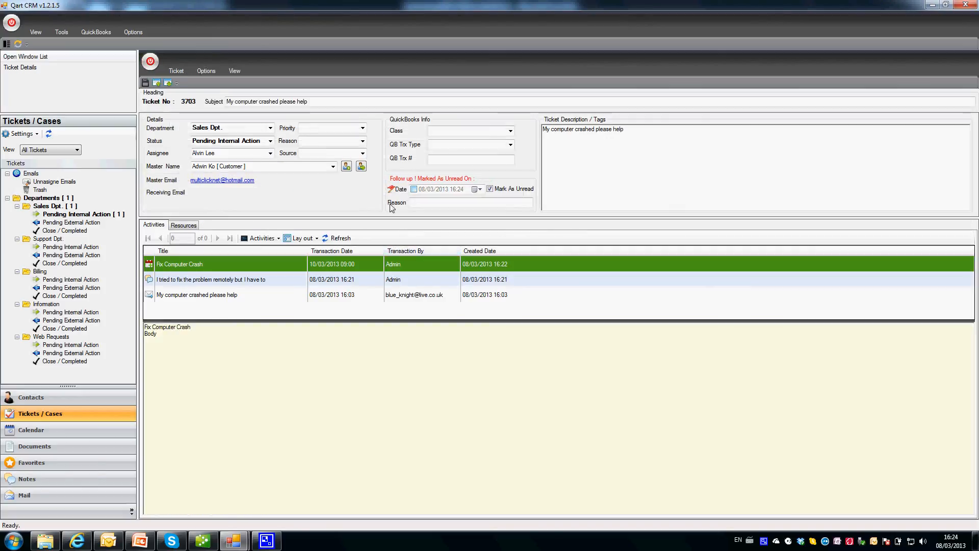
click(152, 63)
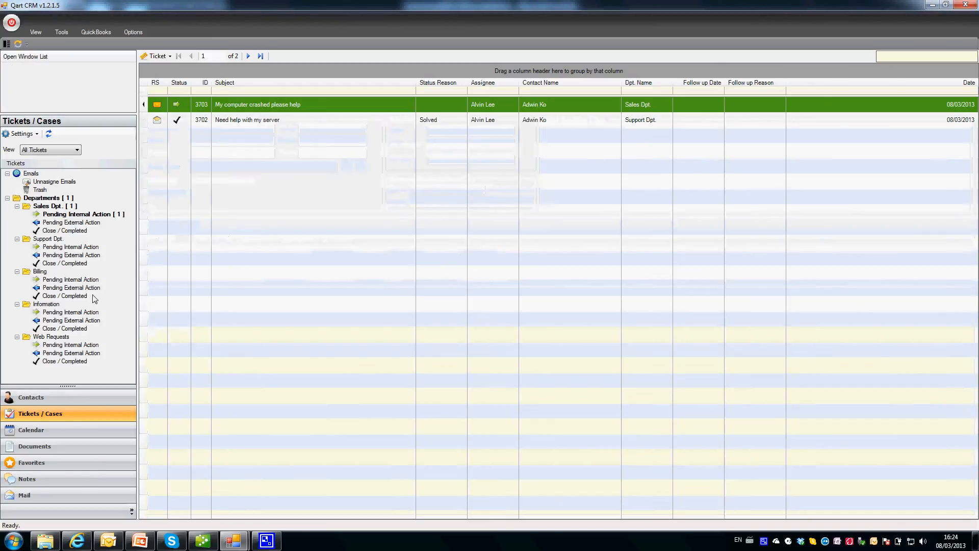
click(56, 199)
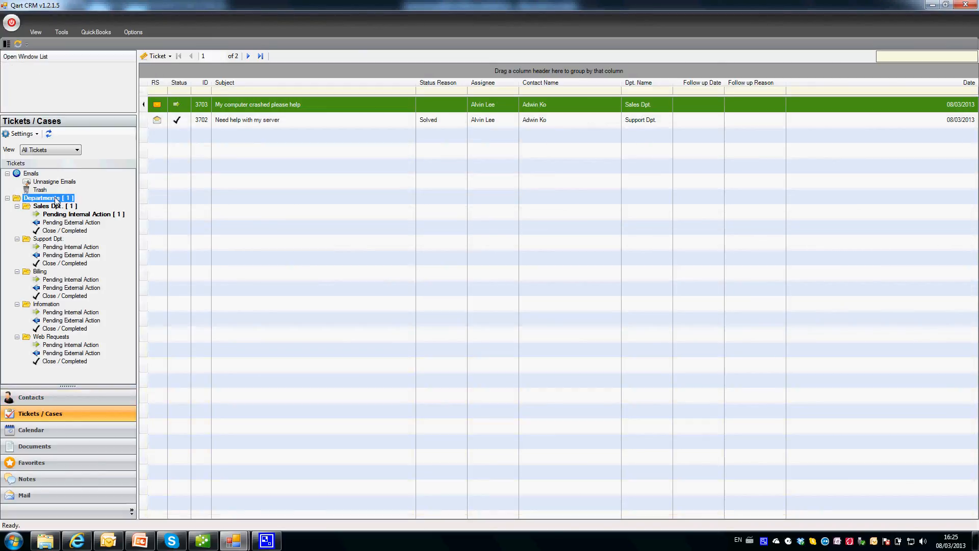
click(44, 432)
click(56, 413)
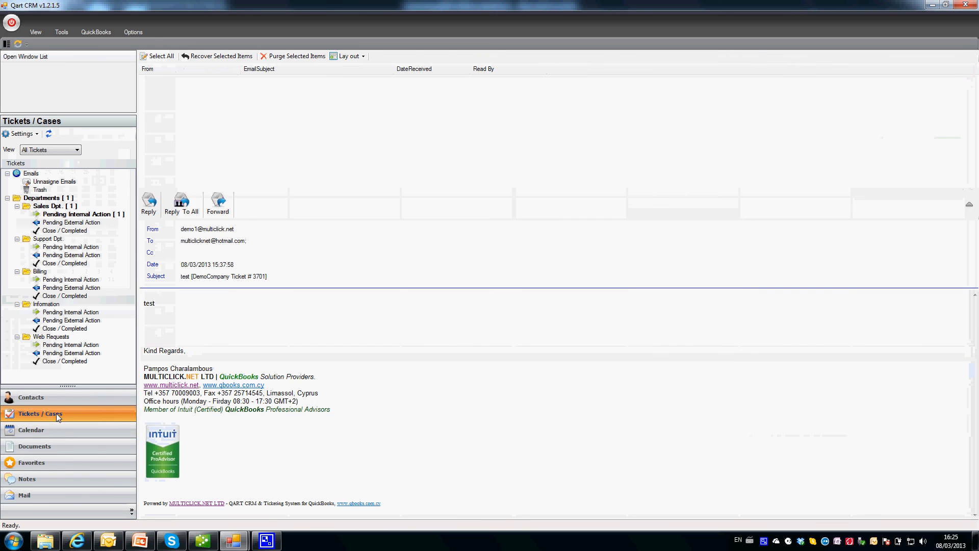
click(44, 429)
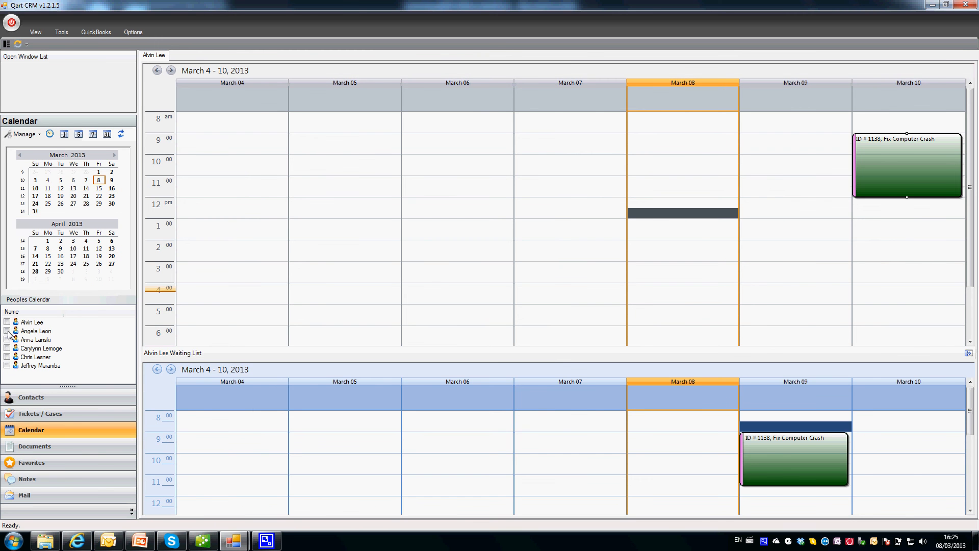
click(7, 330)
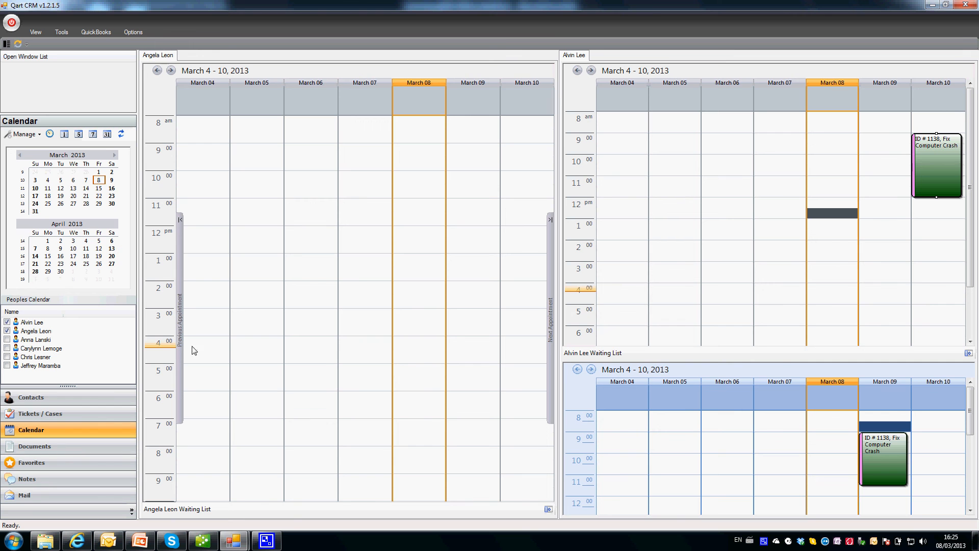
click(67, 415)
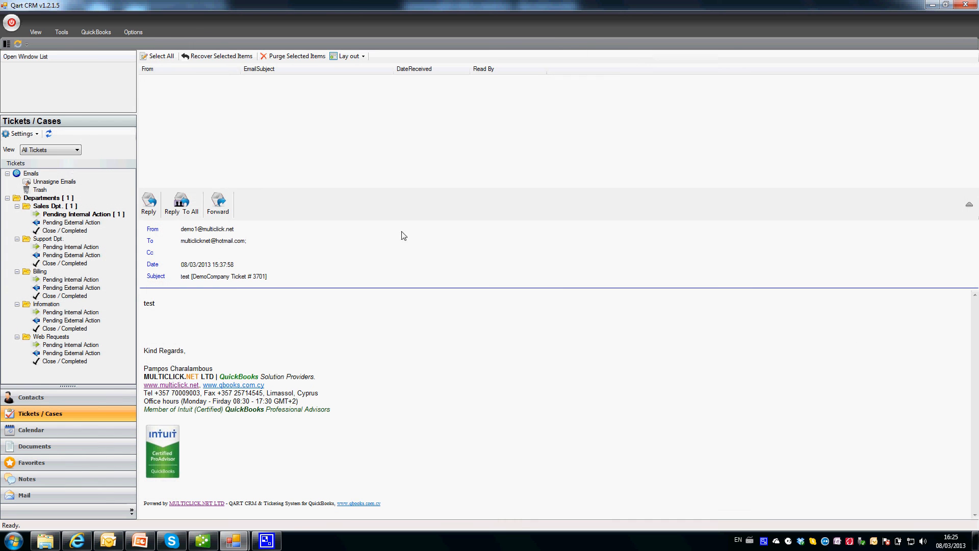
click(45, 198)
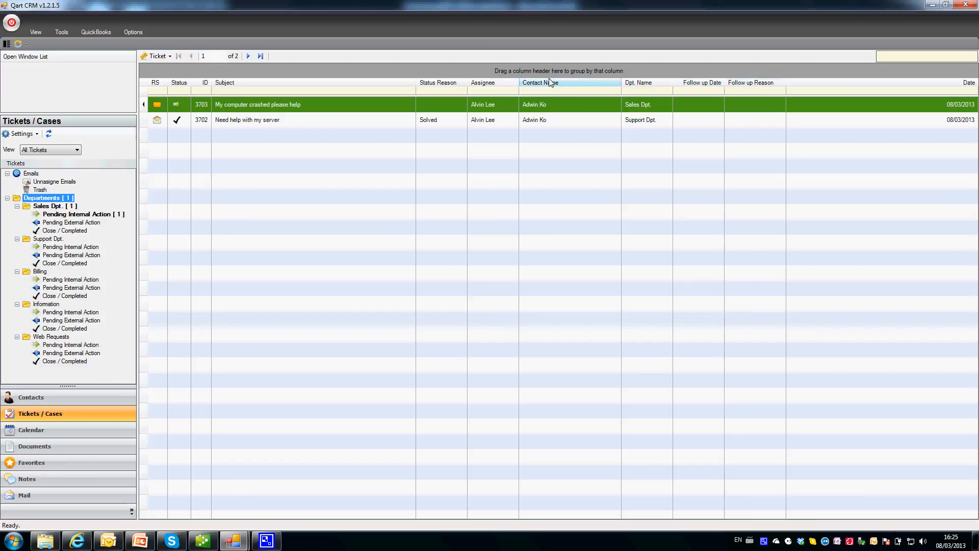
click(650, 85)
drag(650, 85, 643, 71)
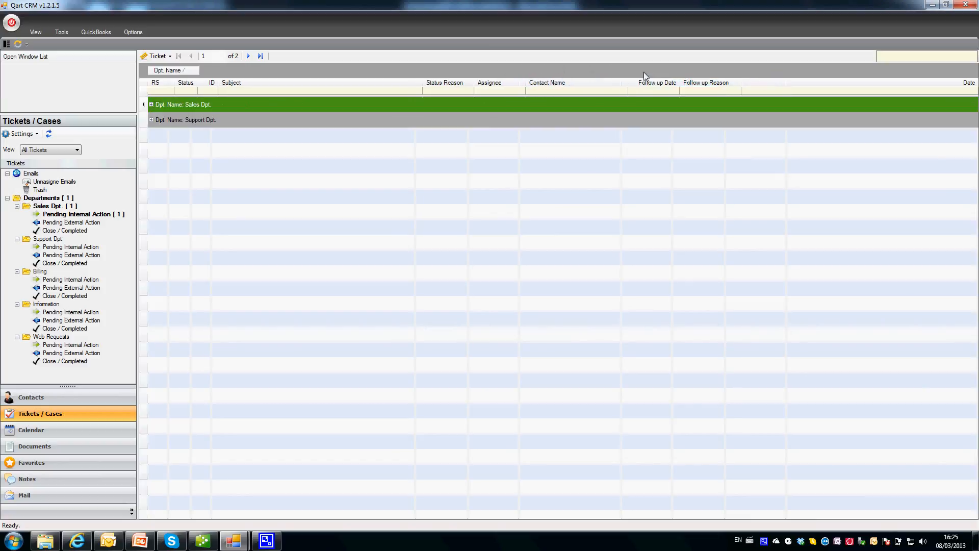
click(151, 104)
click(151, 135)
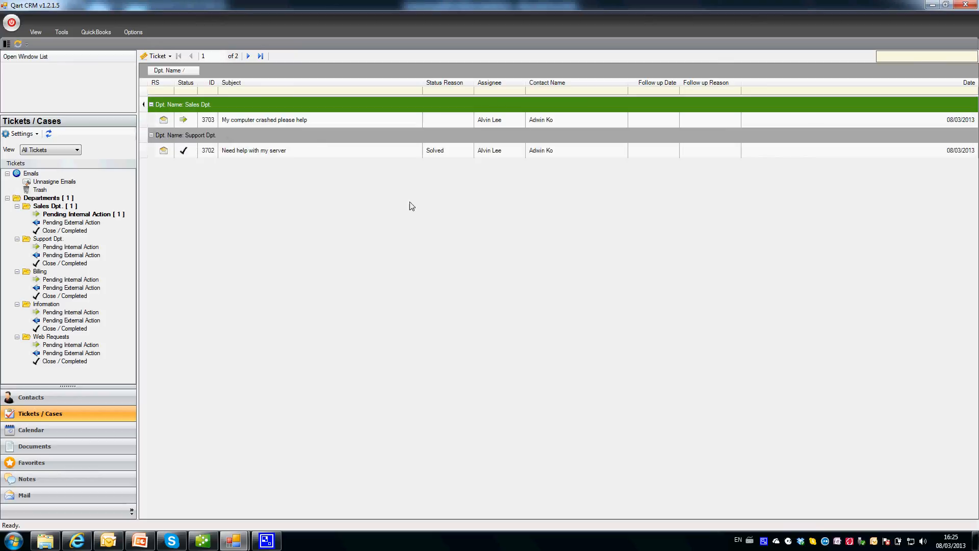
click(64, 198)
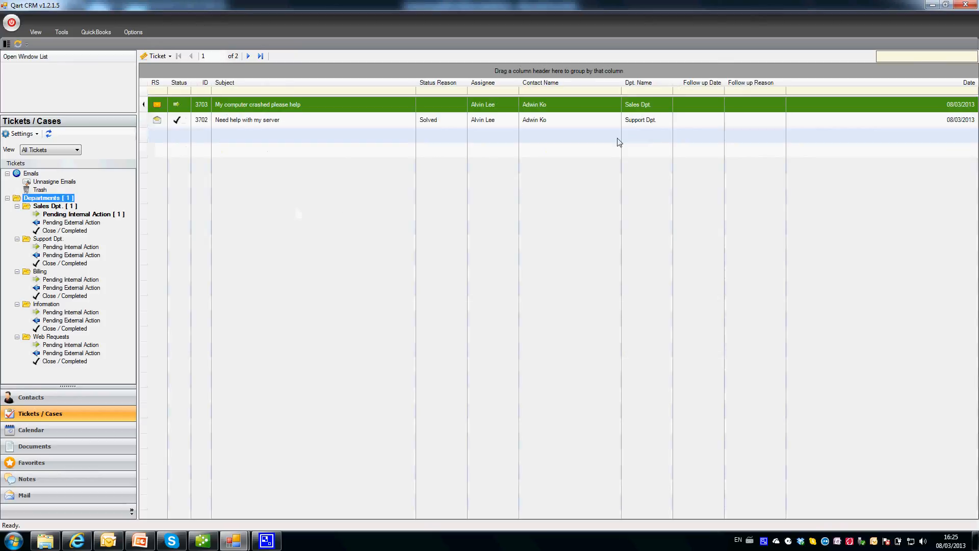
mouse_move(750, 89)
mouse_down()
mouse_move(738, 75)
mouse_move(747, 83)
mouse_up()
drag(483, 83, 467, 72)
click(59, 149)
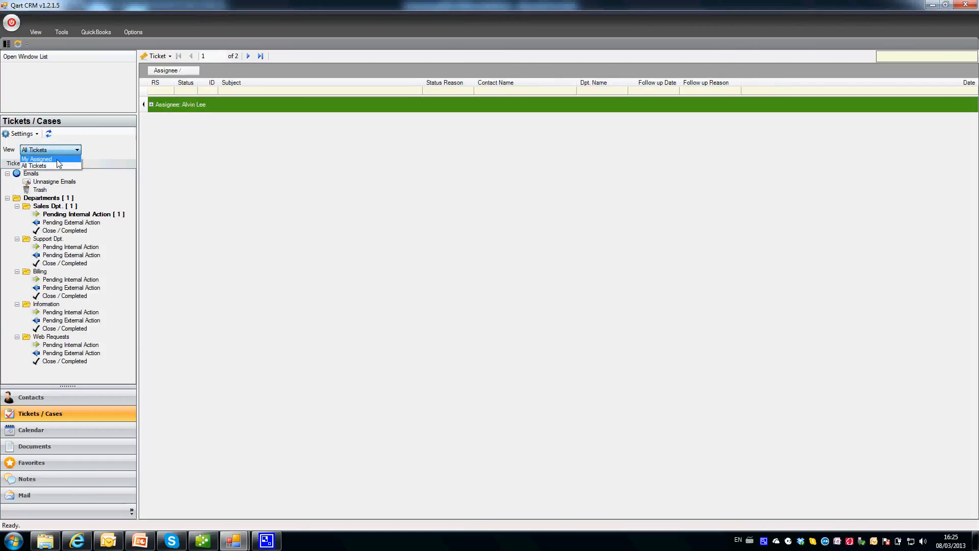
click(51, 159)
click(61, 150)
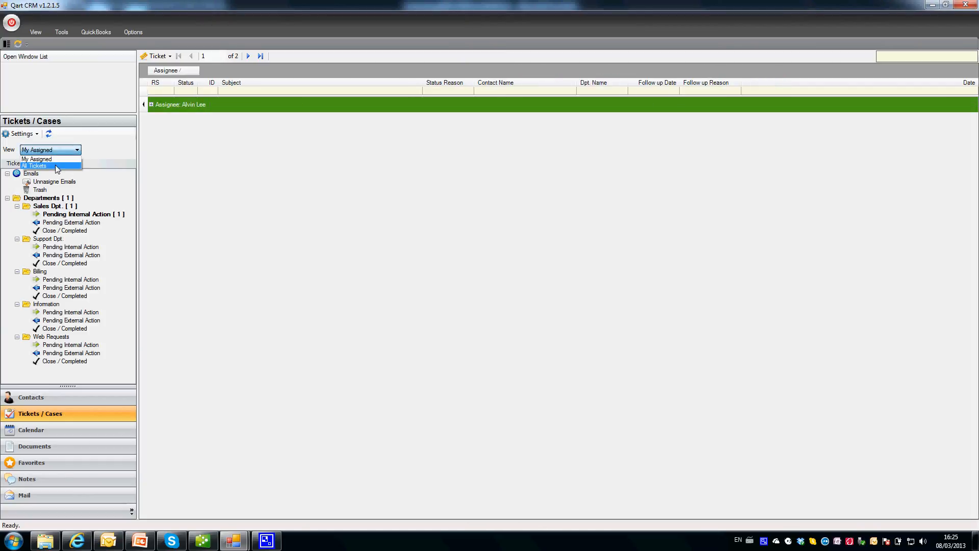
click(57, 166)
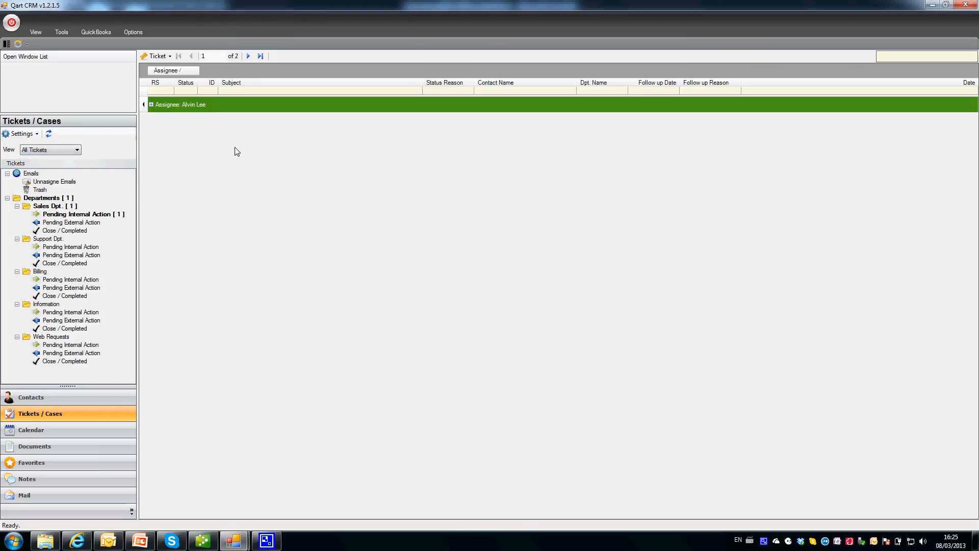
click(51, 198)
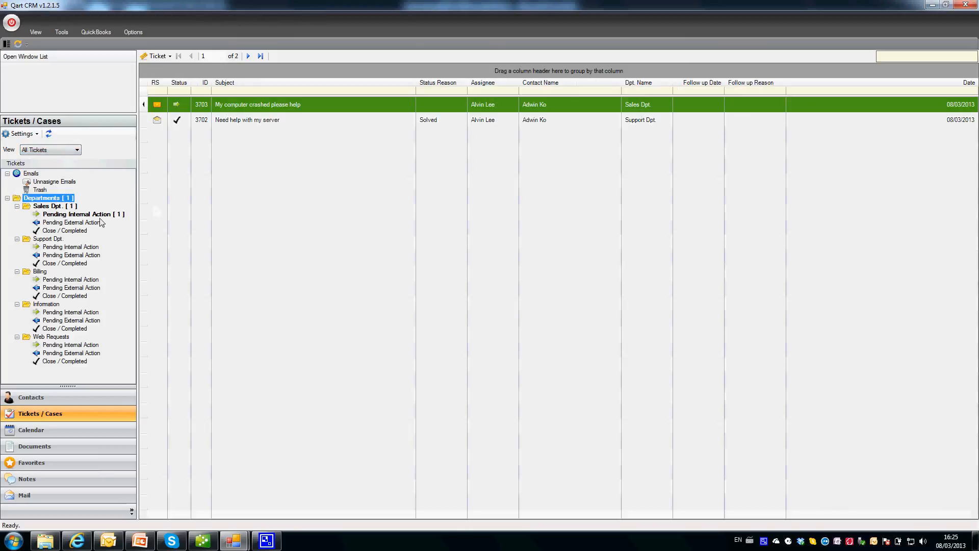
Preview the 'Follow up QuickBooks Enquiry' canned message, then close the canned message windows.
click(69, 34)
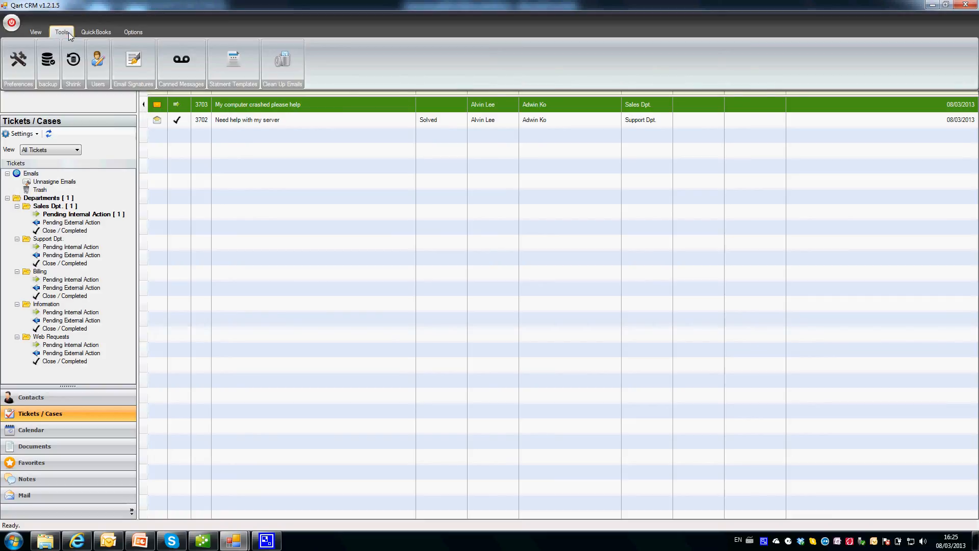
click(182, 65)
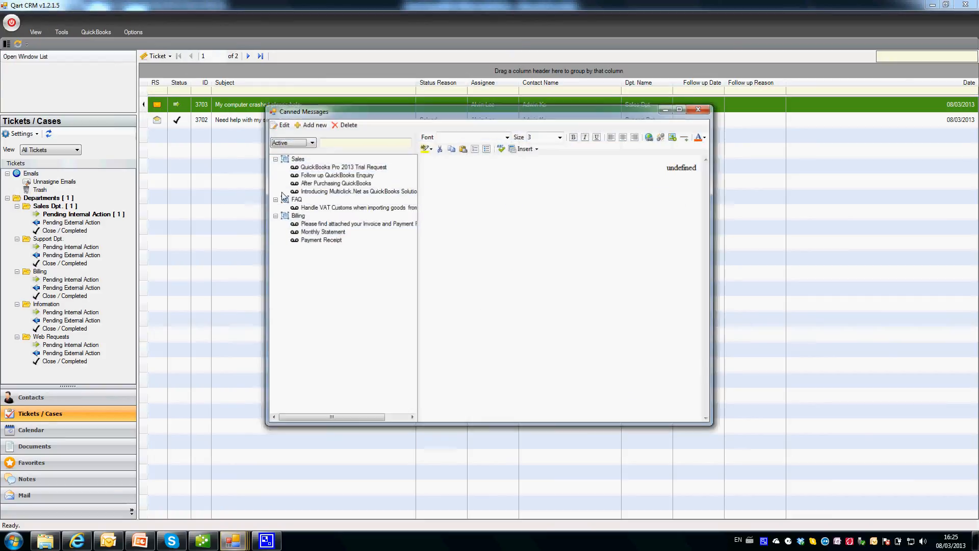
click(336, 174)
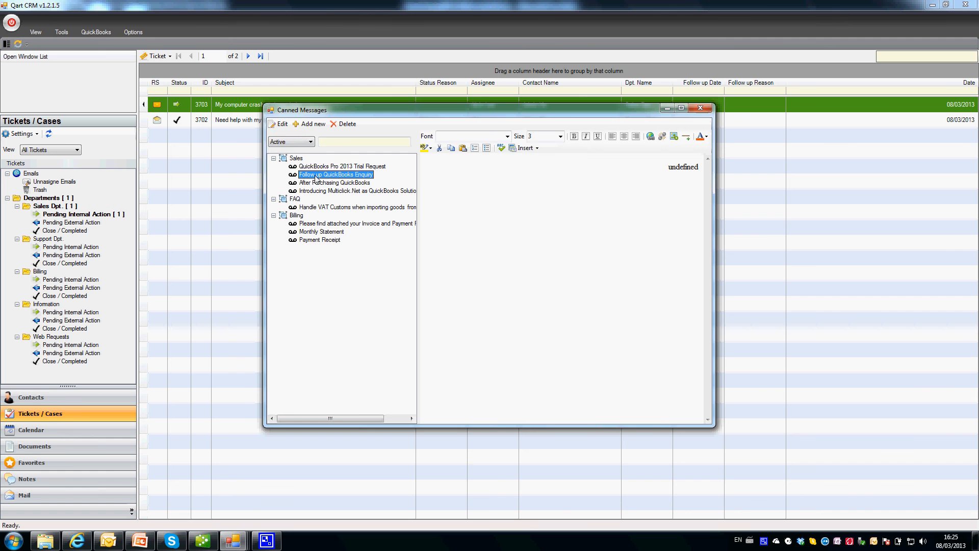
click(312, 123)
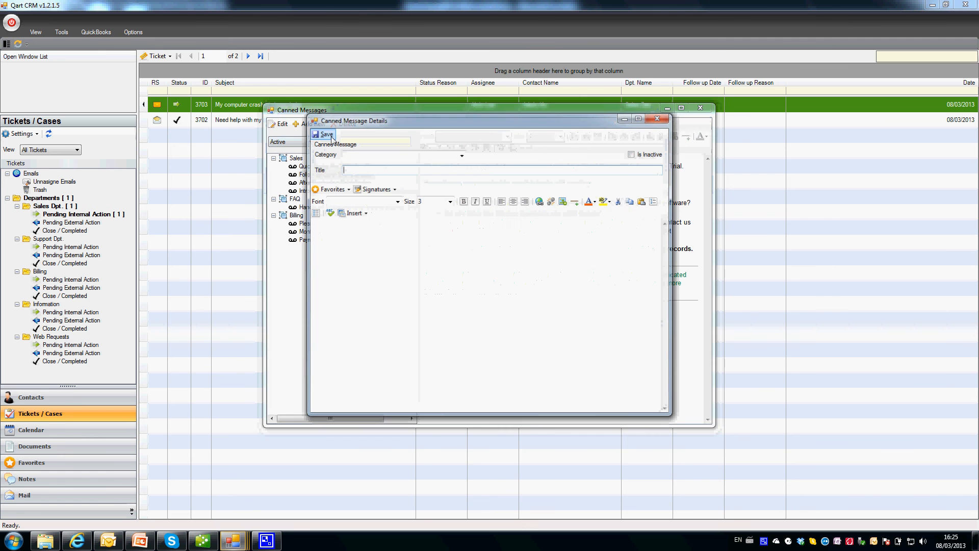
click(658, 118)
click(700, 108)
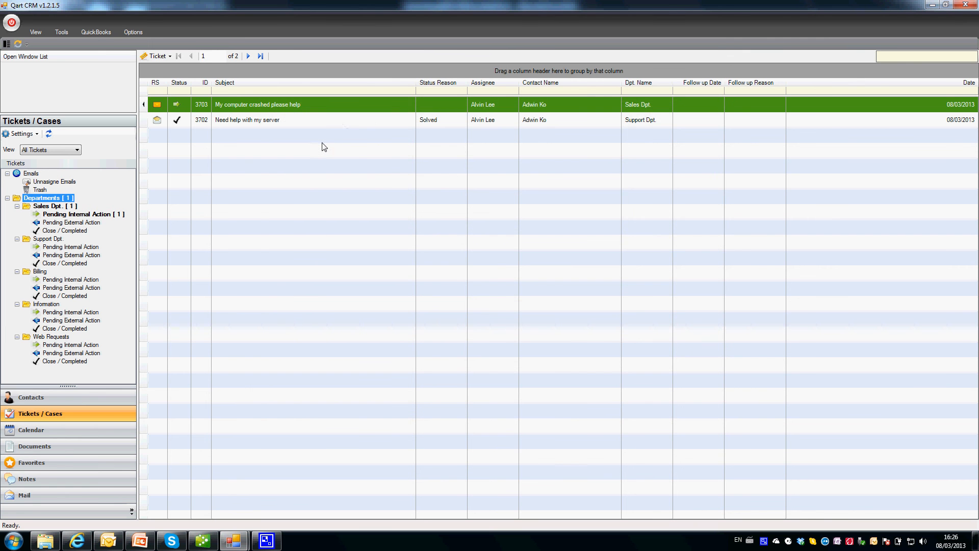
Go to the Documents section and show all files in the Documents folder.
click(47, 447)
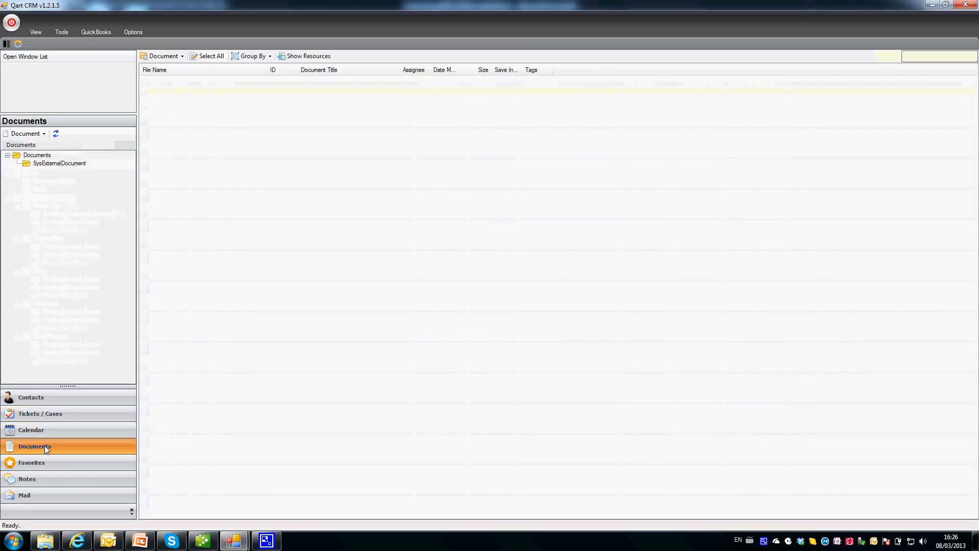
click(36, 155)
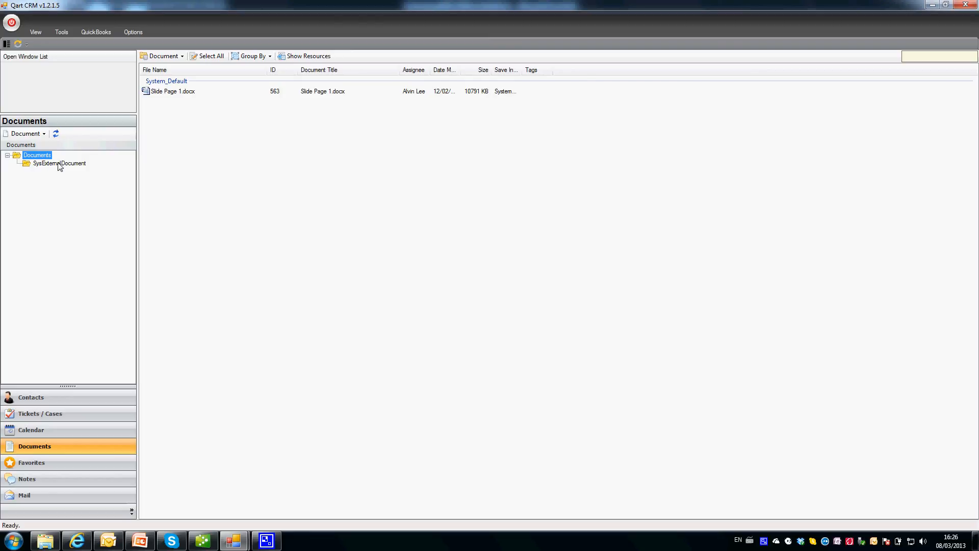
click(163, 57)
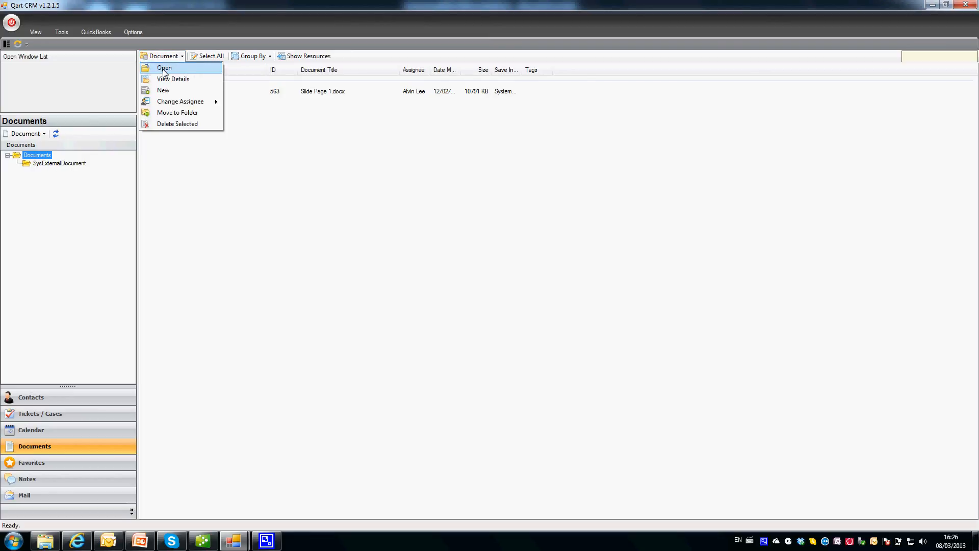
click(54, 135)
Create a folder named 'Customer Support Docs' and open it.
click(44, 133)
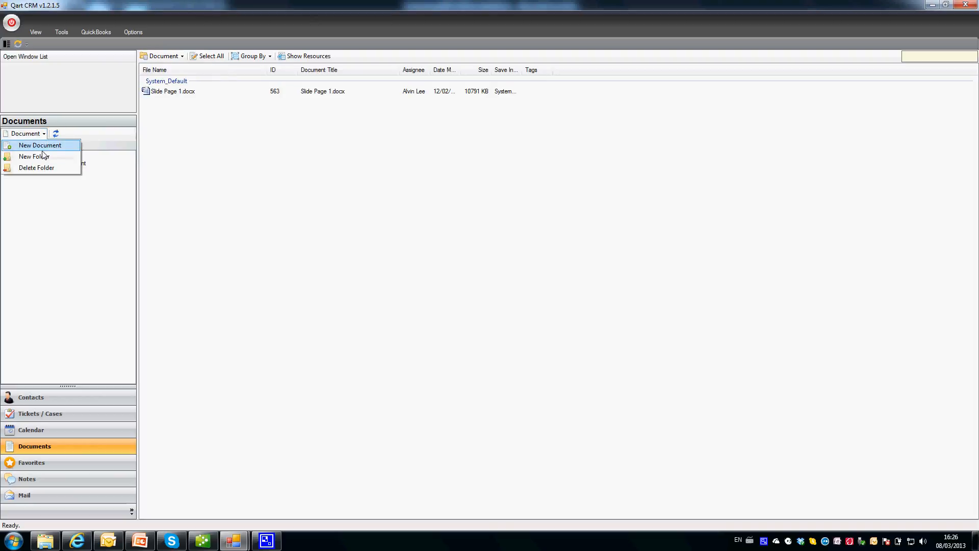
click(45, 158)
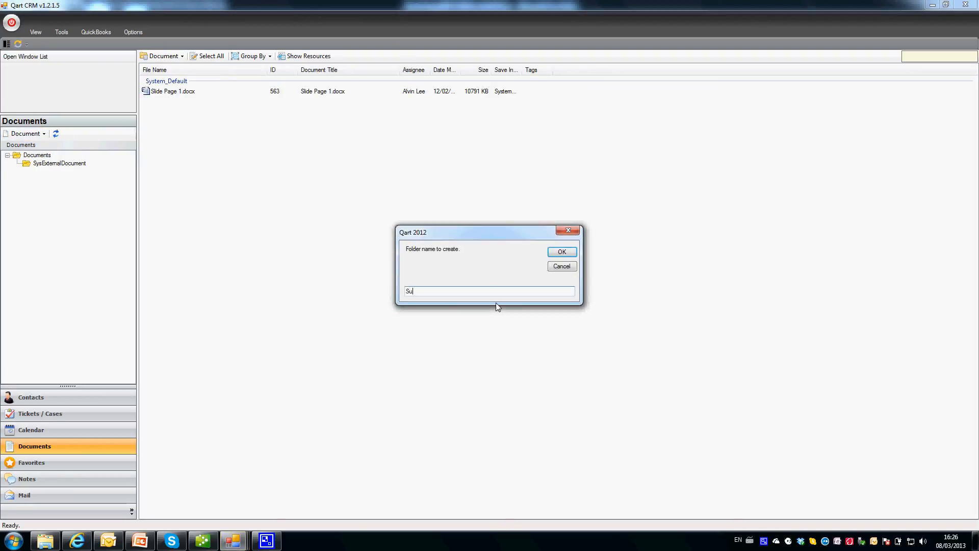
key(BackSpace)
key(BackSpace)
text(SupportCustomer Docs)
click(560, 253)
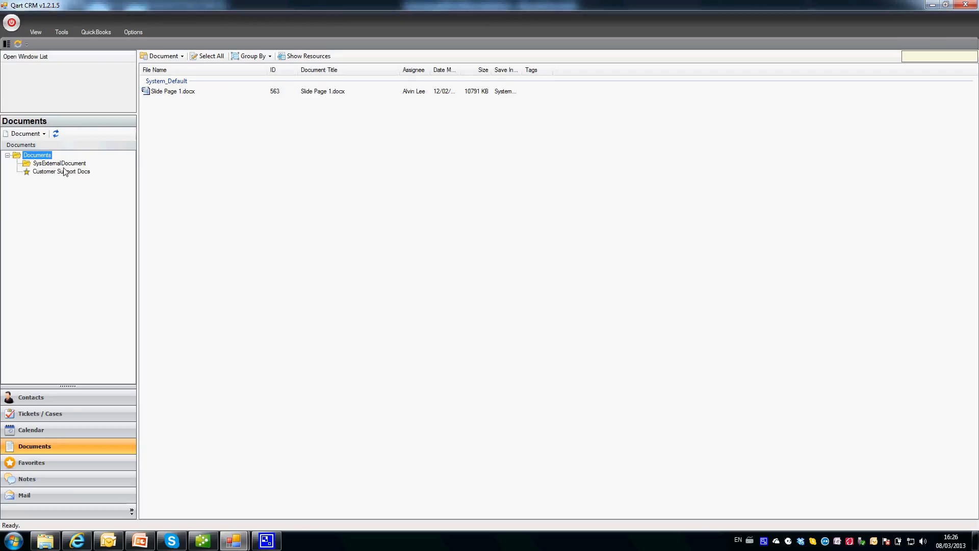
click(56, 134)
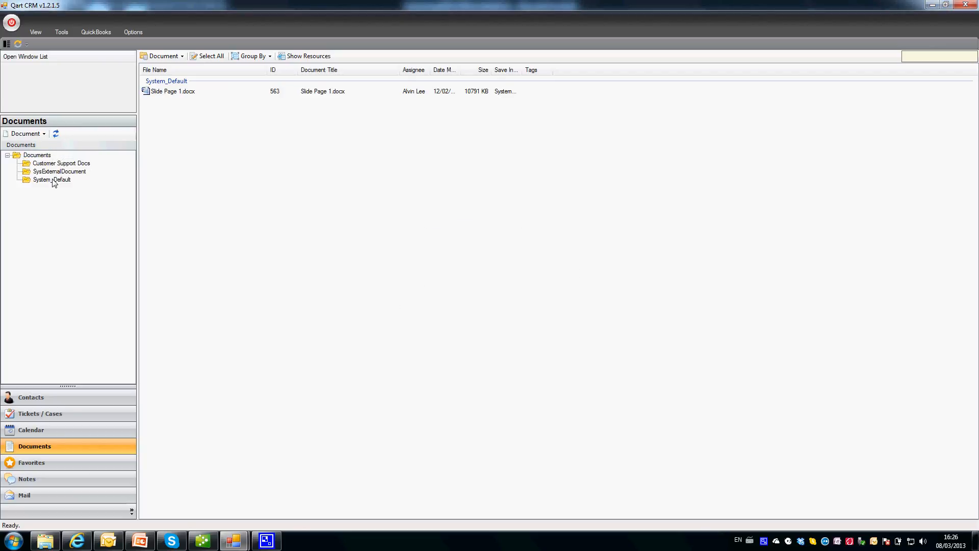
click(60, 165)
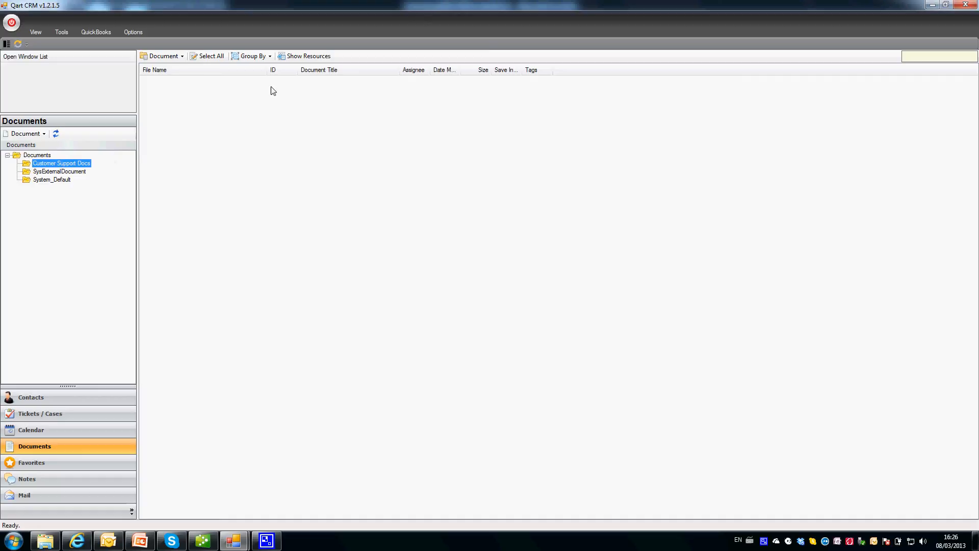
Start a new document record with Slide Page 1.docx as its file.
click(182, 57)
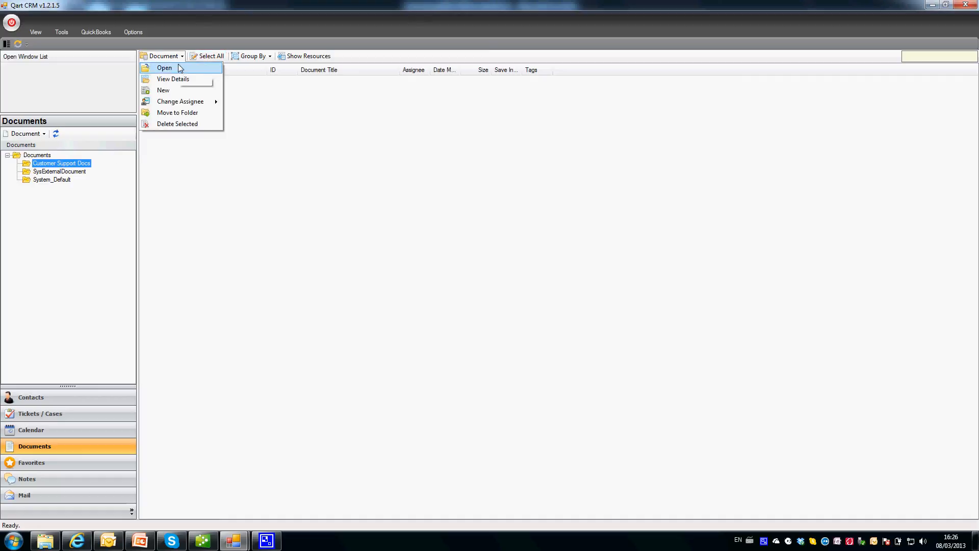
click(177, 96)
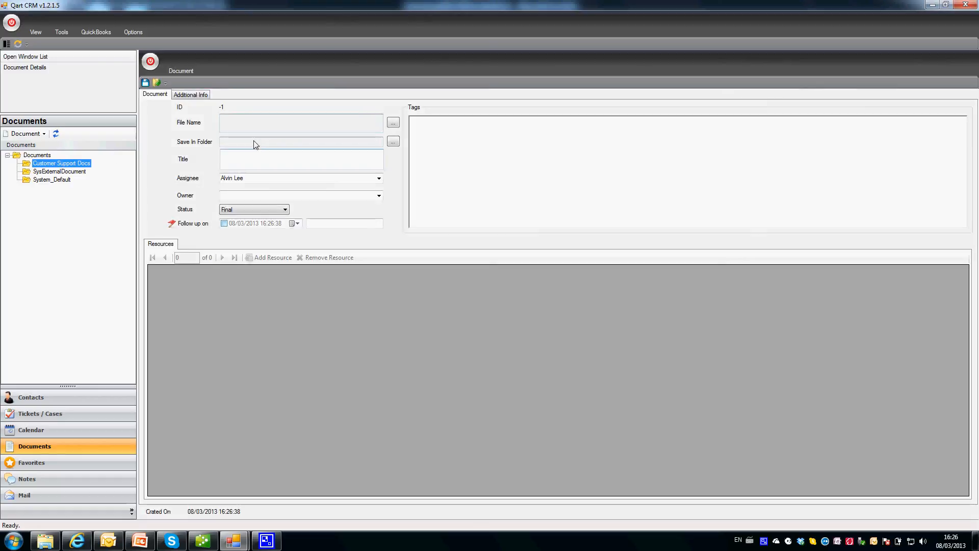
click(393, 123)
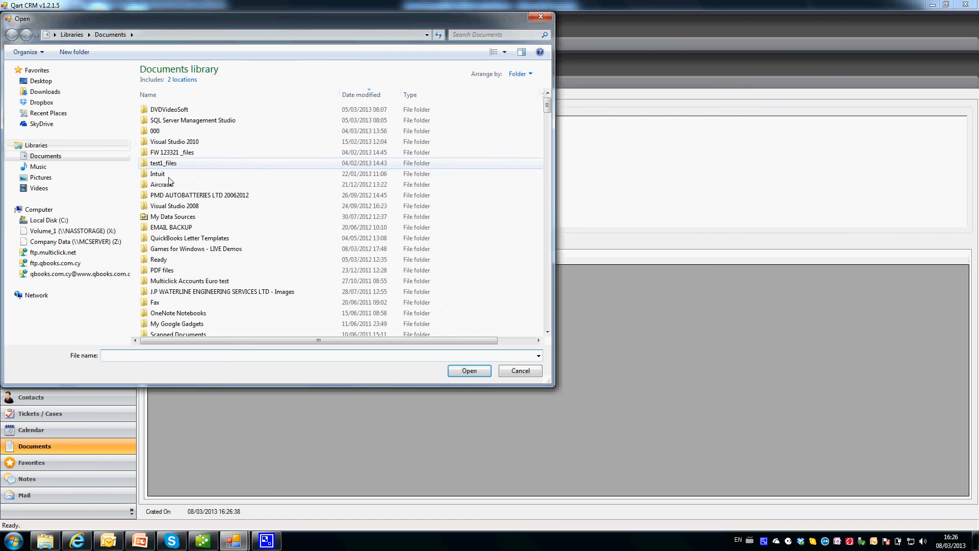
scroll(161, 274, down, 3)
scroll(176, 271, down, 2)
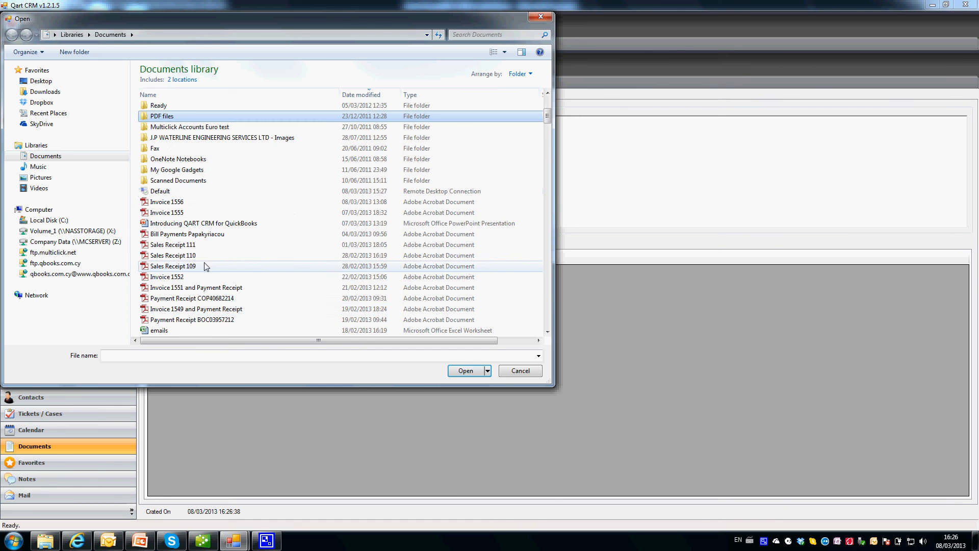
scroll(193, 302, down, 2)
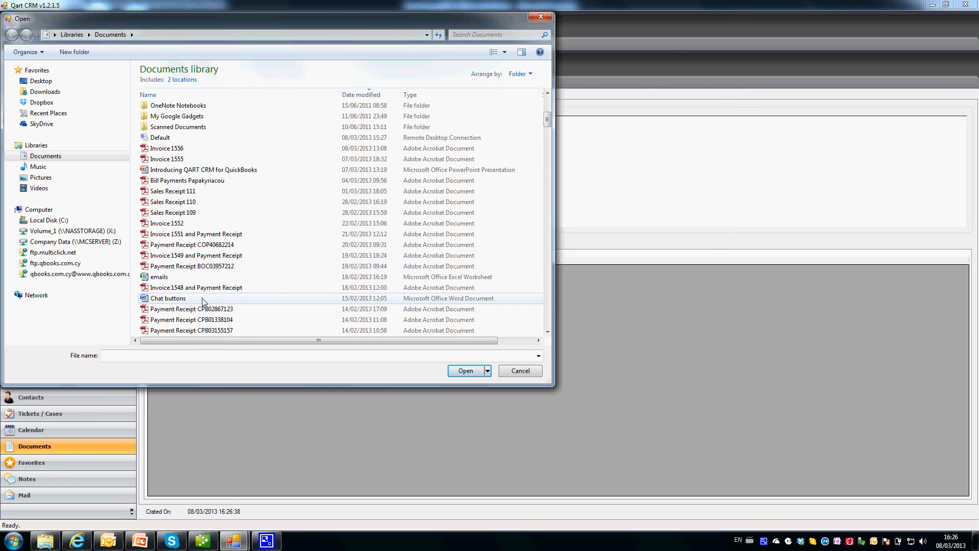
scroll(223, 290, down, 4)
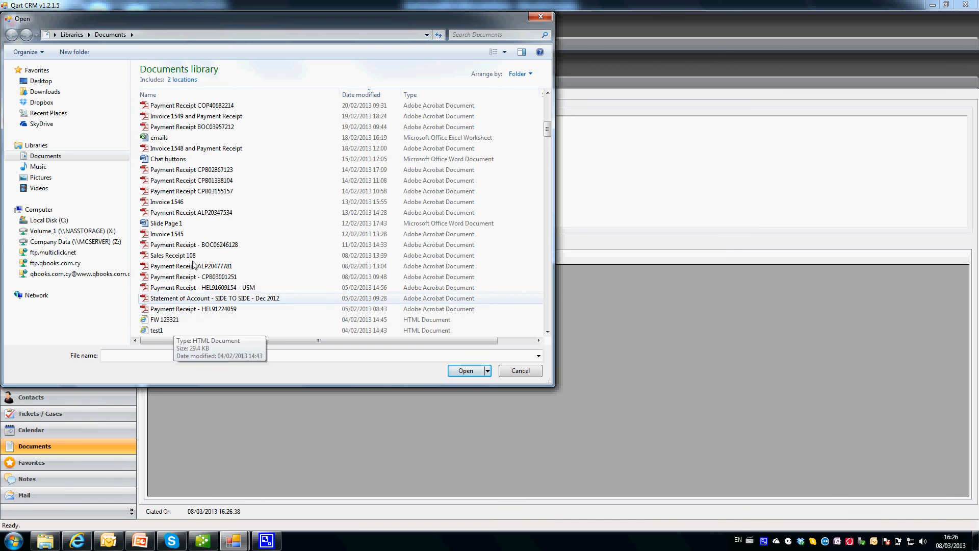
double_click(166, 223)
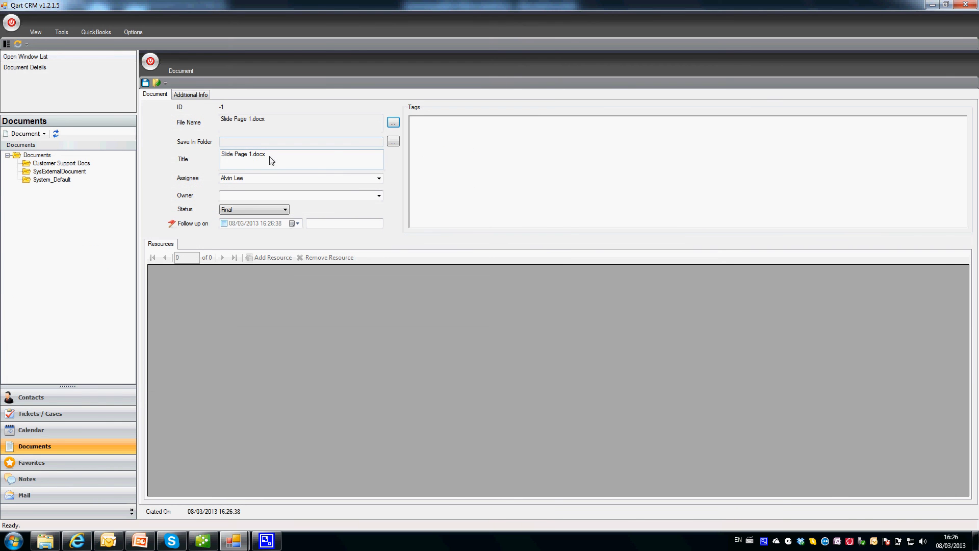
Tag the document 'slide page', keep status Final, and save the record.
click(289, 168)
click(507, 133)
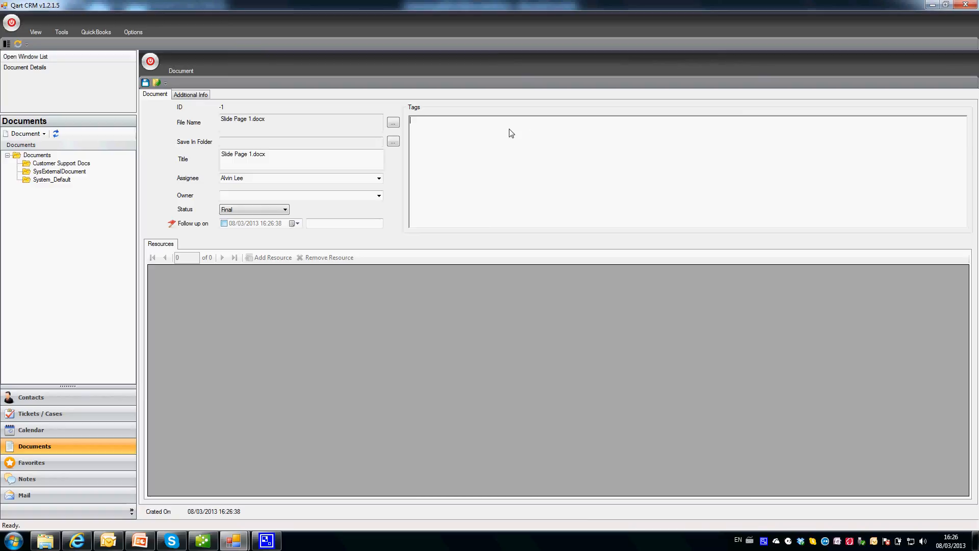
text(slide page for demonstration)
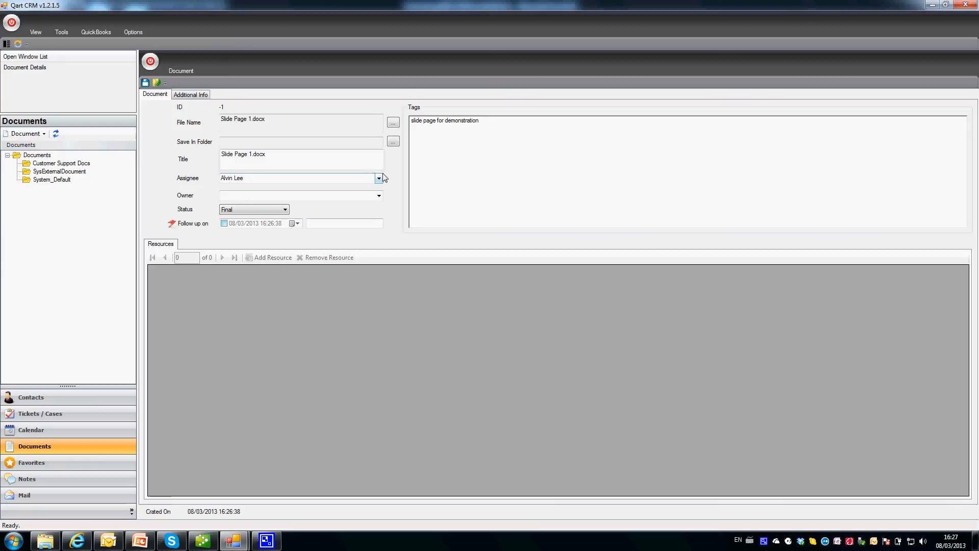
click(379, 195)
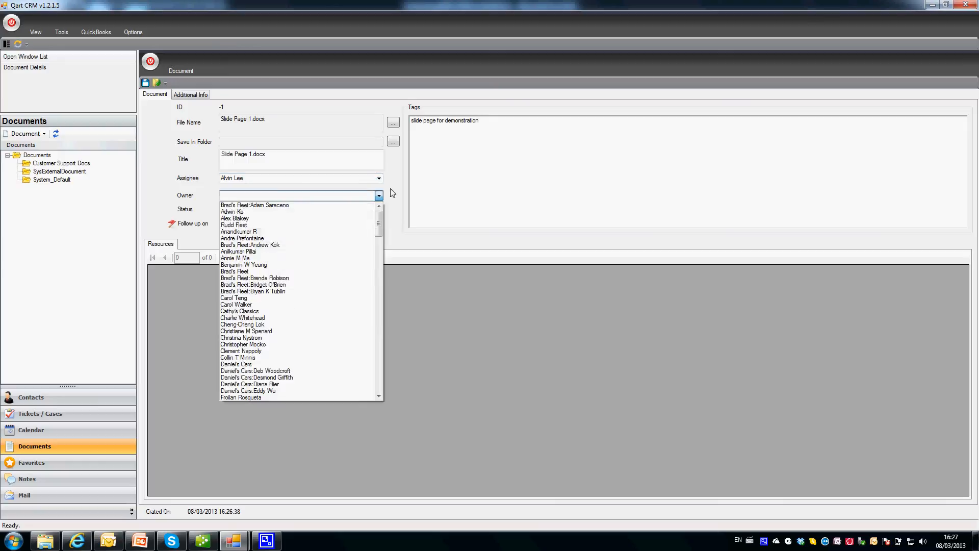
click(379, 196)
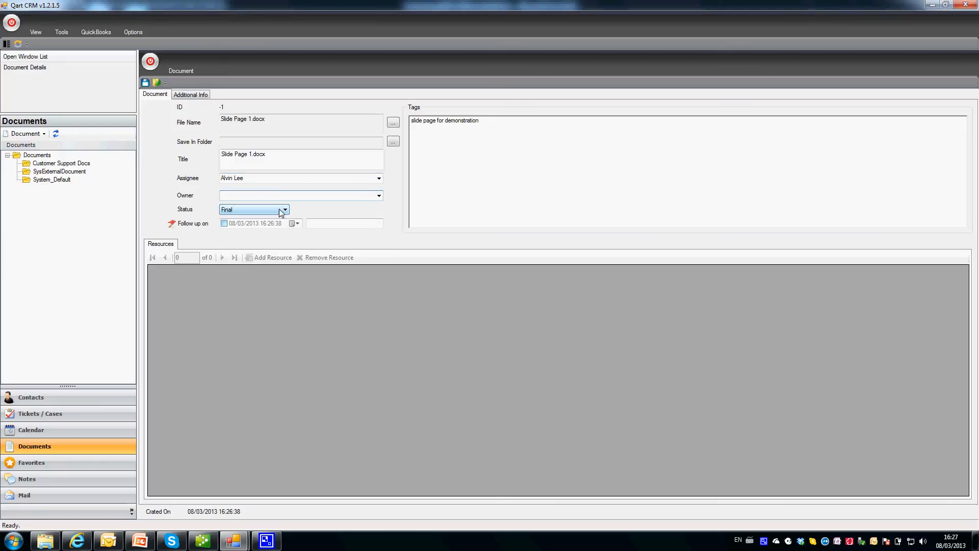
click(279, 209)
click(284, 210)
click(224, 224)
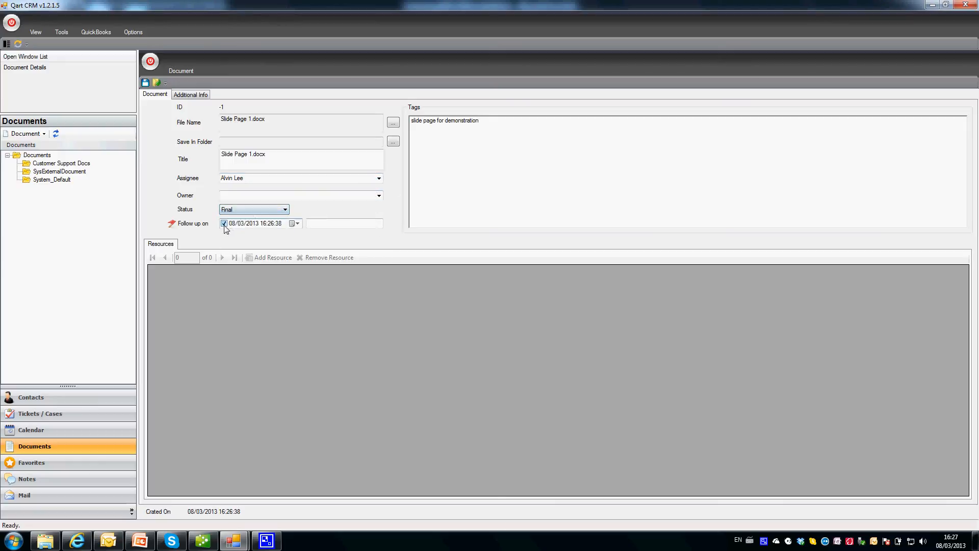
click(224, 223)
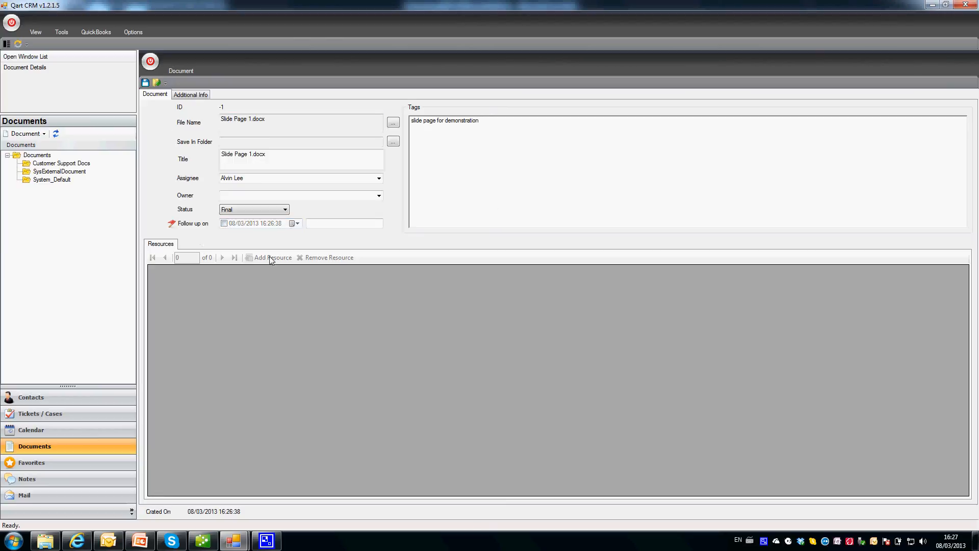
click(145, 83)
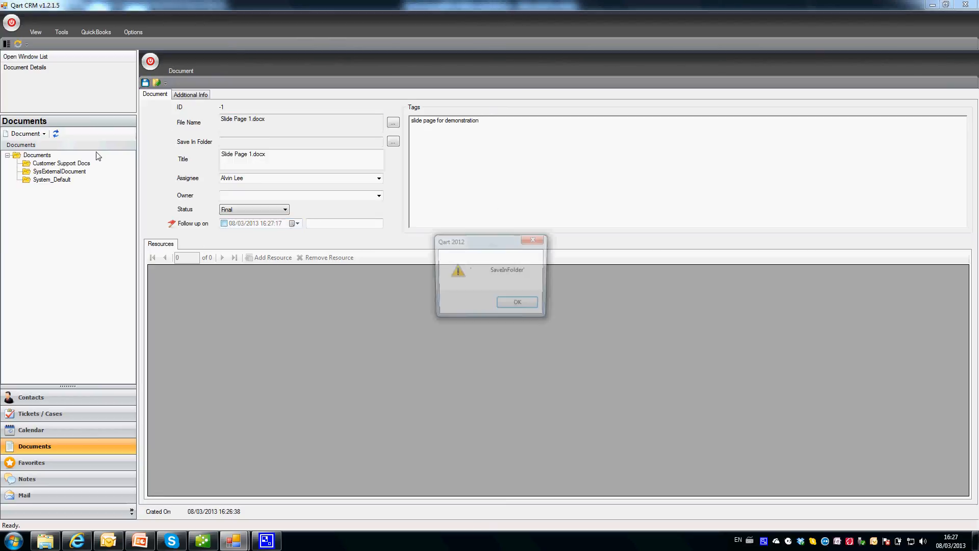
Set the document's Save In Folder to Customer Support Docs and save it again.
click(528, 306)
click(581, 312)
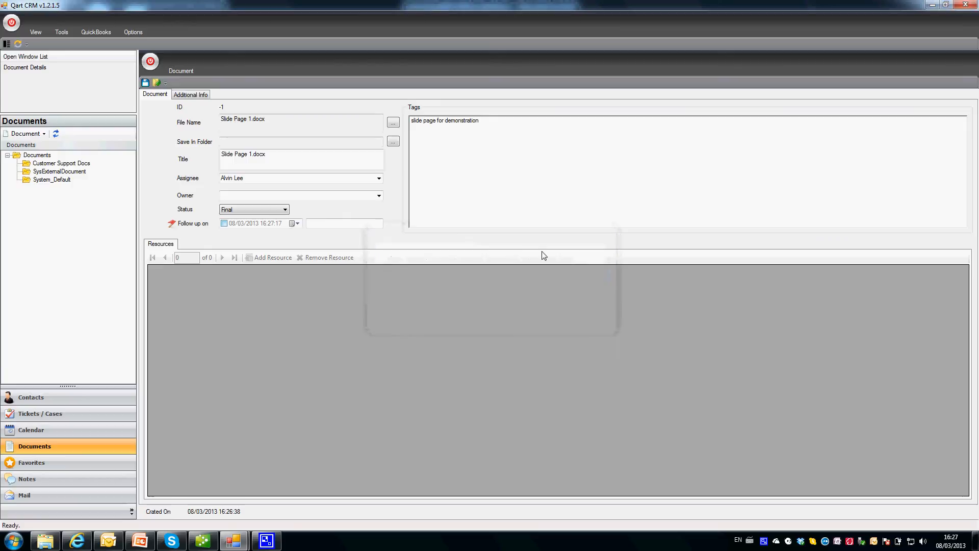
click(393, 142)
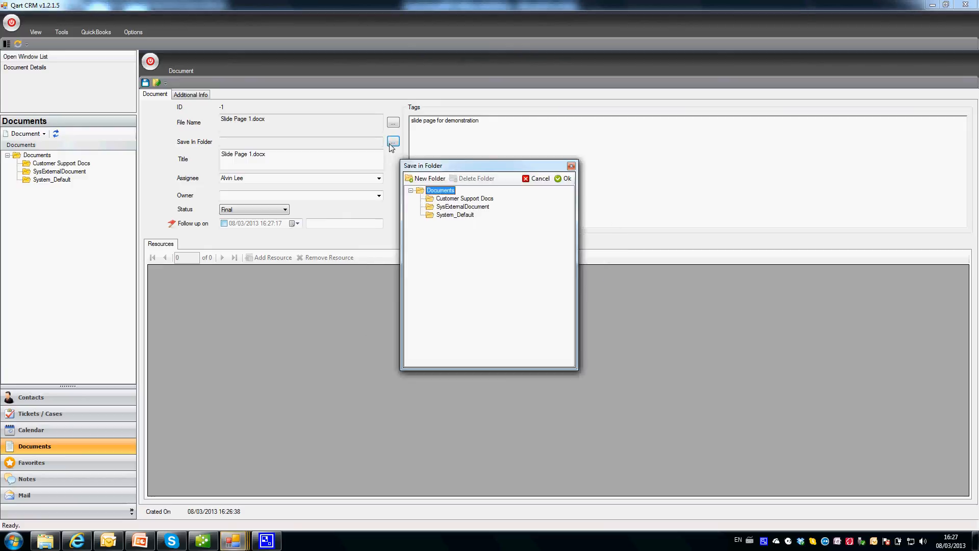
click(452, 199)
click(564, 178)
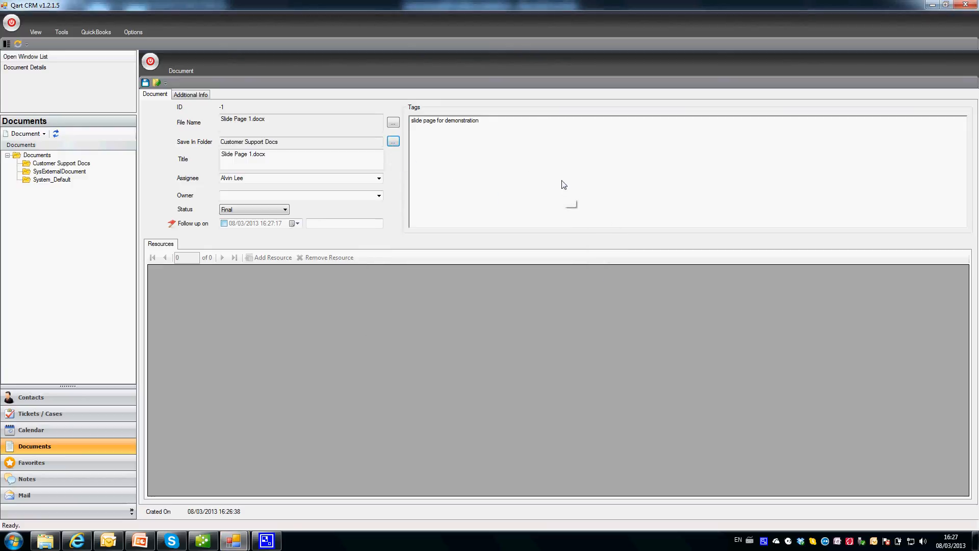
click(145, 83)
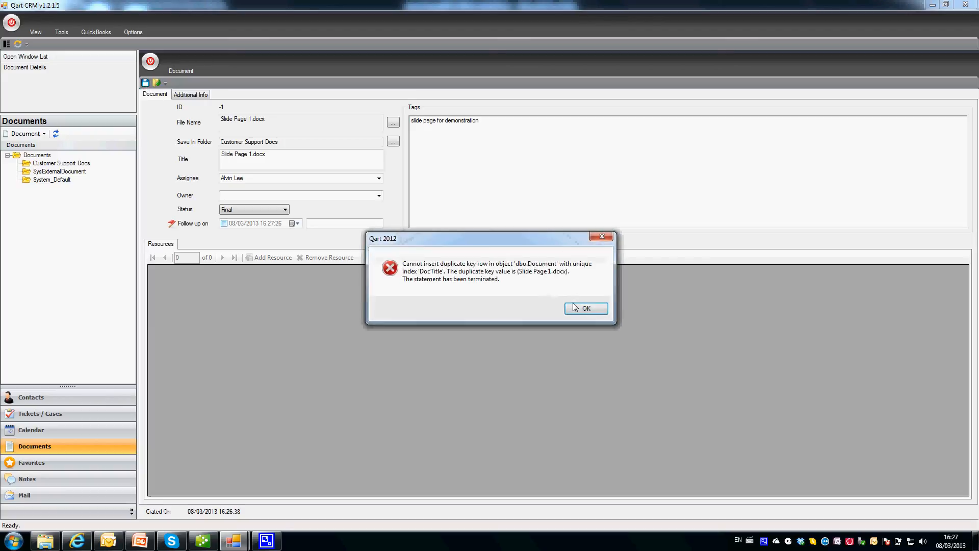
click(595, 310)
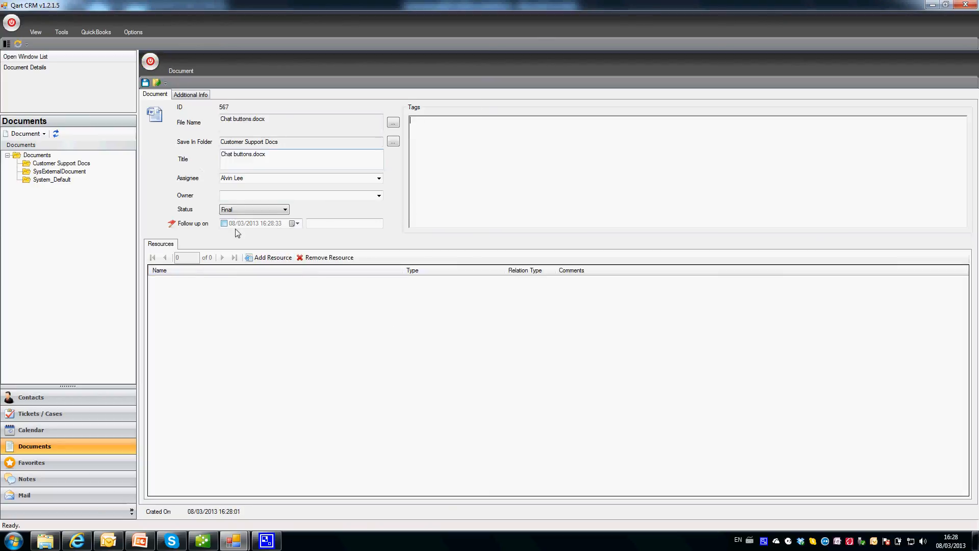
Link two customer contacts to Chat buttons.docx as resources.
click(260, 257)
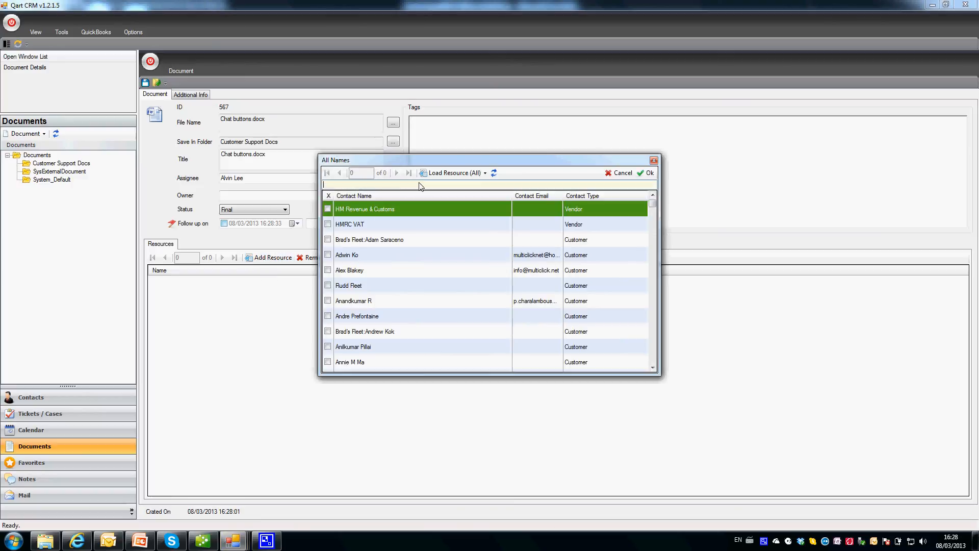
text(adwin)
double_click(375, 206)
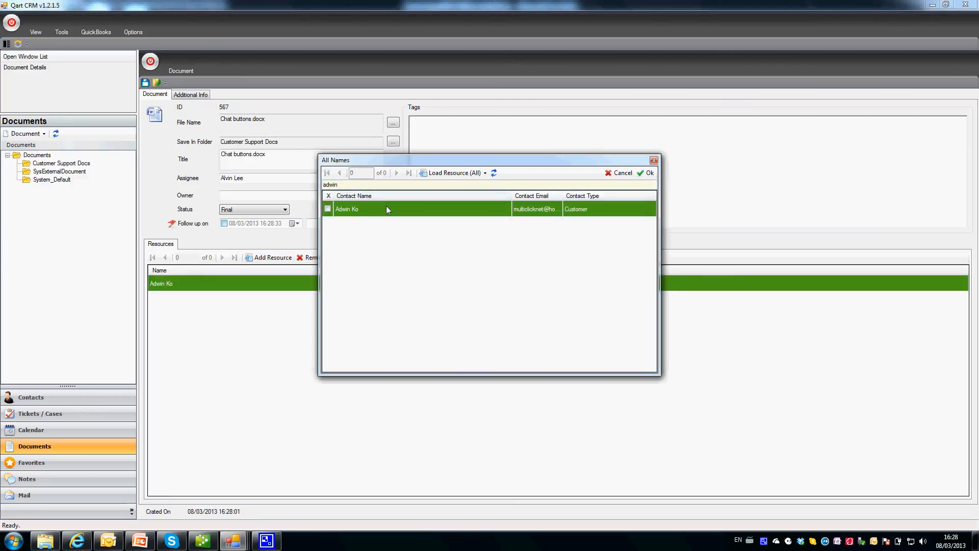
double_click(368, 184)
key(BackSpace)
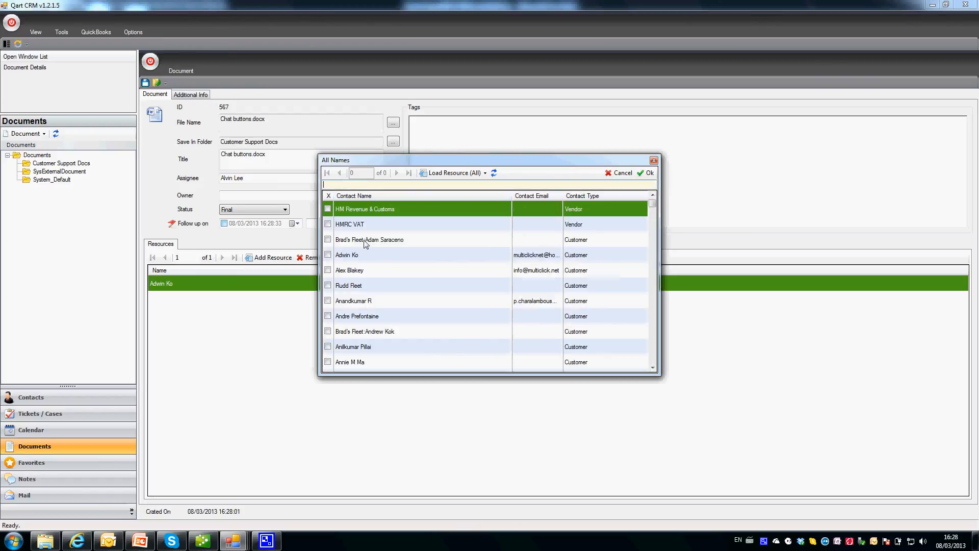
double_click(365, 241)
click(646, 174)
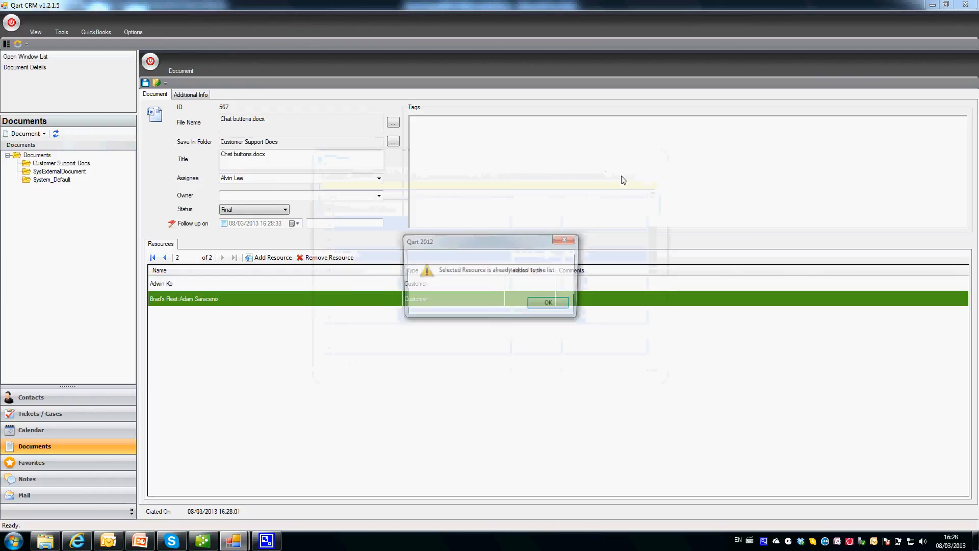
click(555, 304)
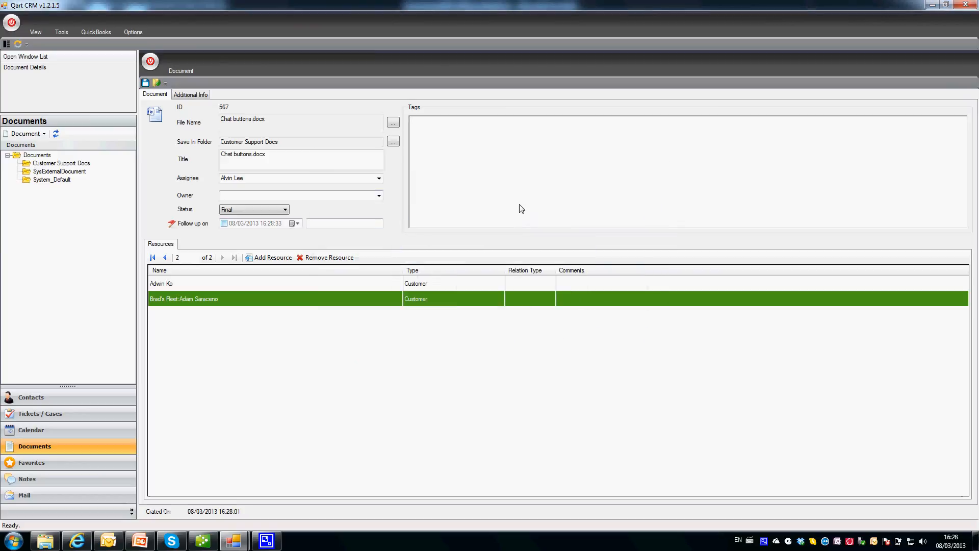
Save and close the document record, then go to the Contacts area.
click(388, 283)
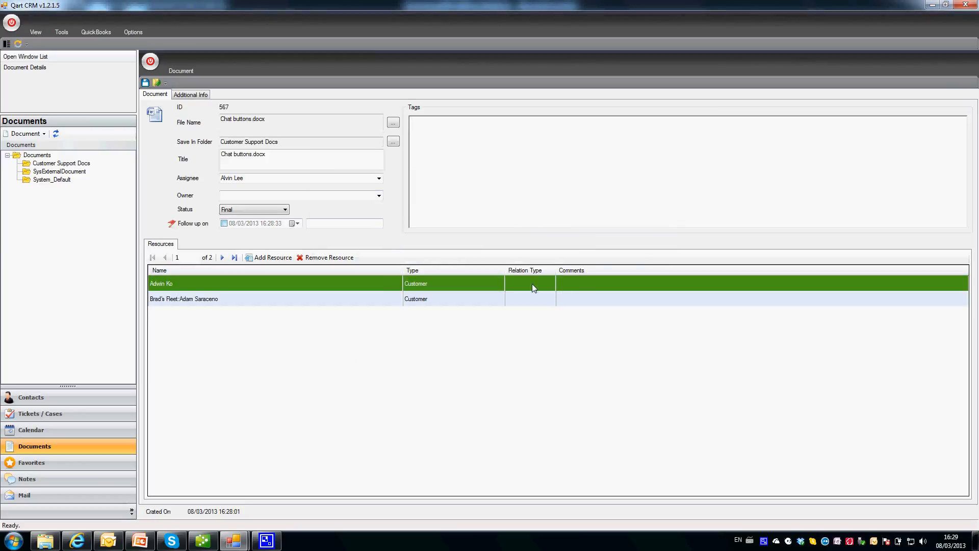
click(420, 153)
click(146, 83)
click(150, 62)
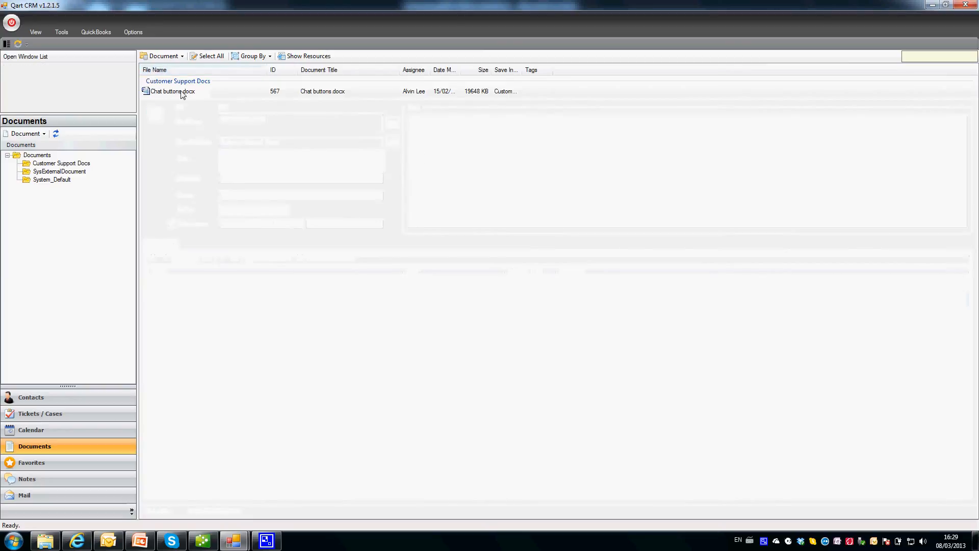
click(62, 164)
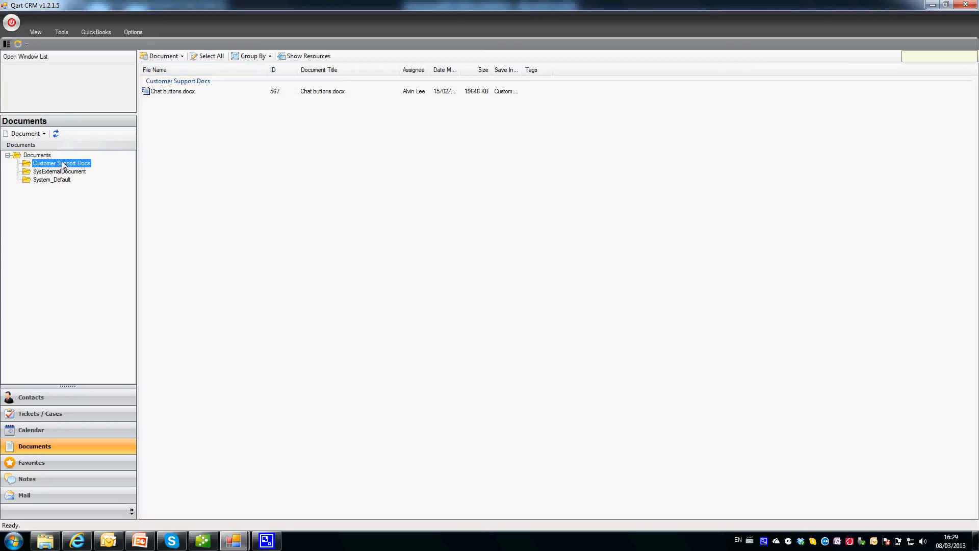
click(47, 400)
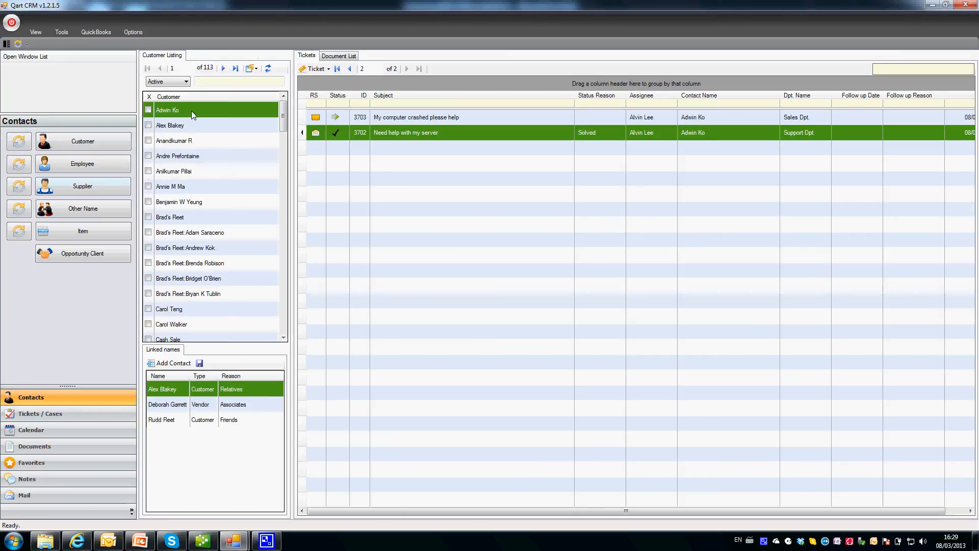
Open Chat buttons.docx from the first customer's Document List, then close the Word window it launched.
click(360, 119)
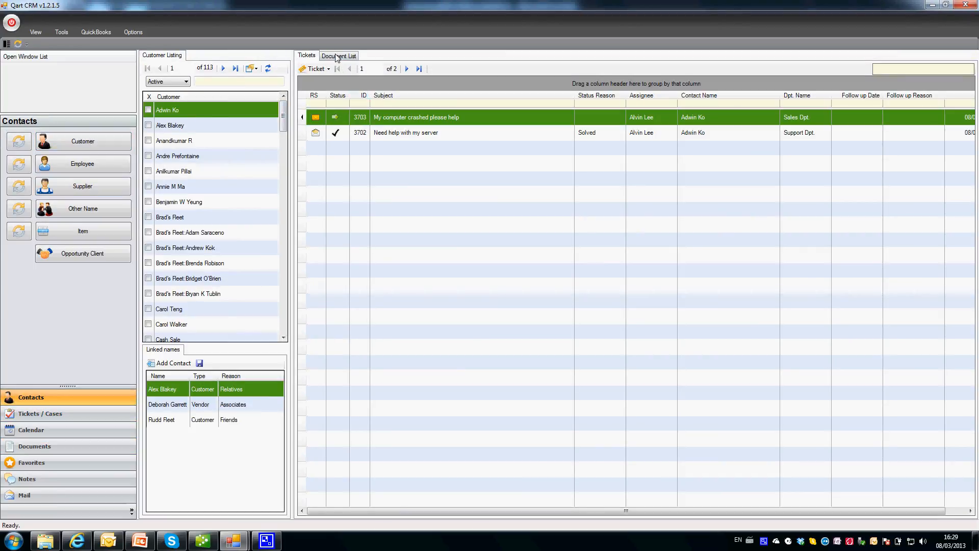
click(339, 56)
click(339, 107)
double_click(341, 105)
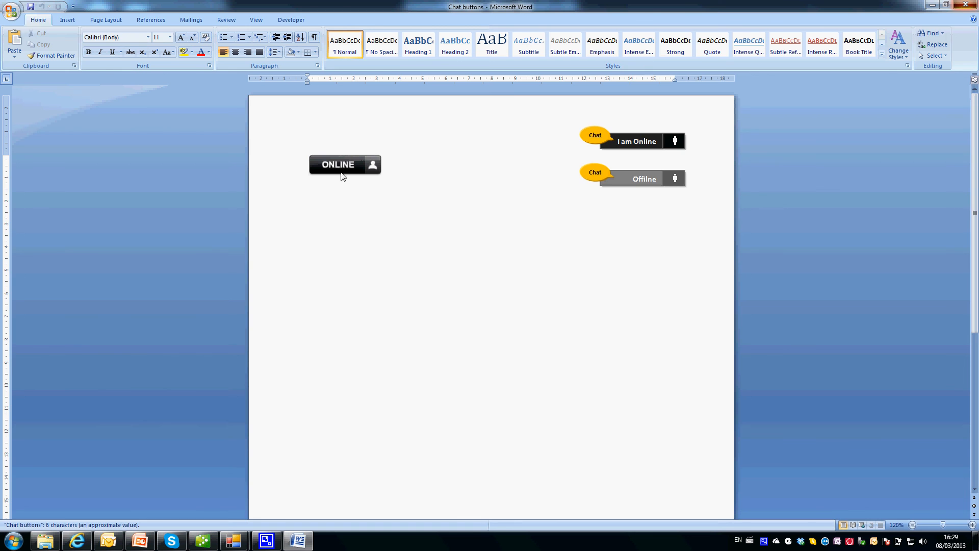
click(966, 5)
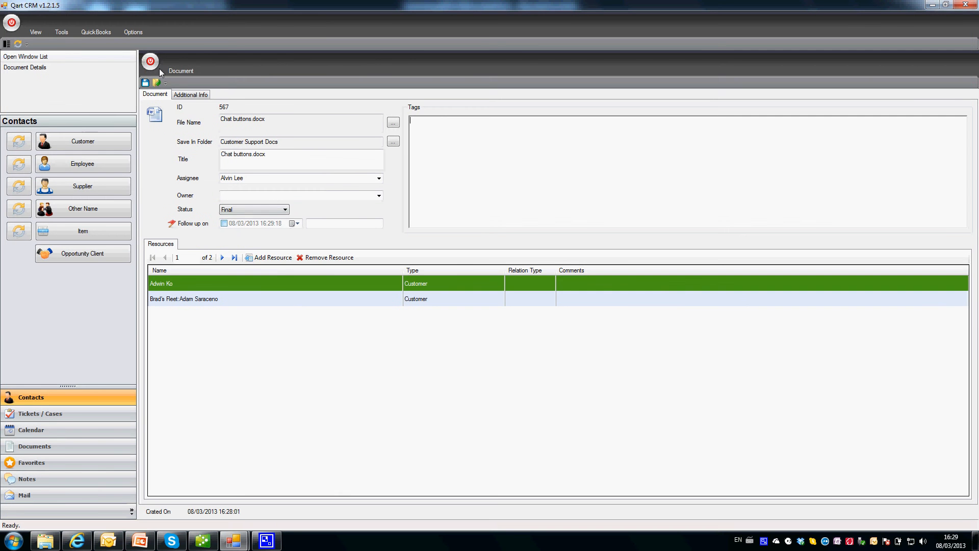
Reopen Chat buttons.docx from the first customer's documents and check its second linked contact.
click(149, 62)
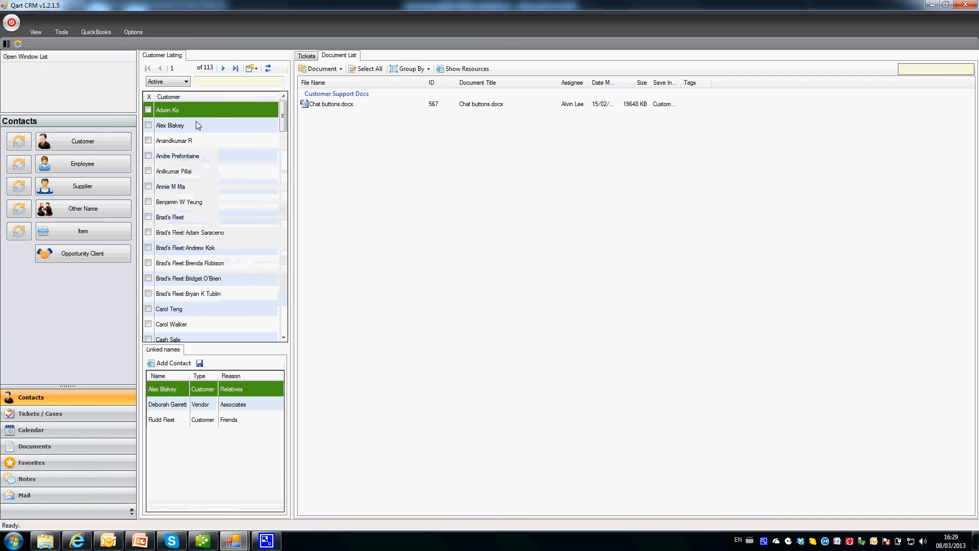
click(198, 125)
click(185, 111)
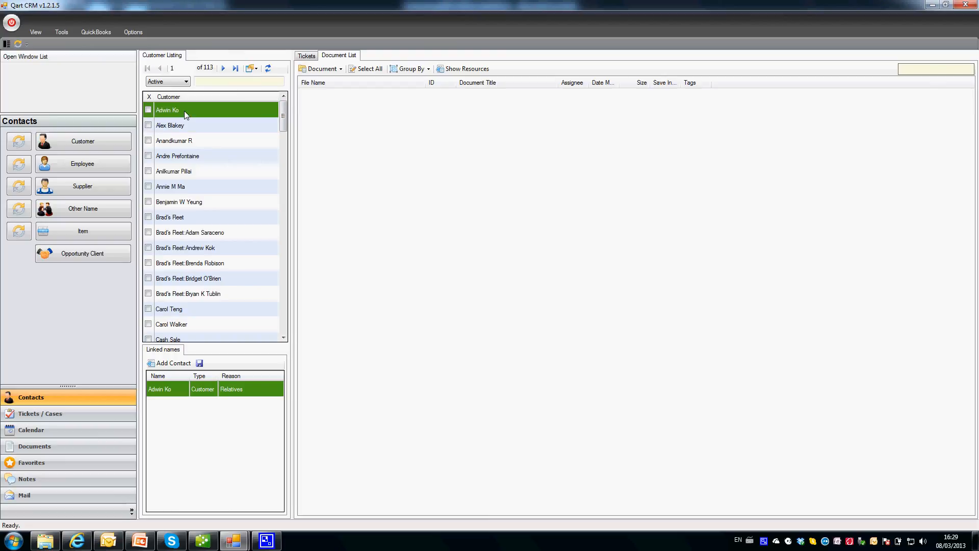
double_click(327, 98)
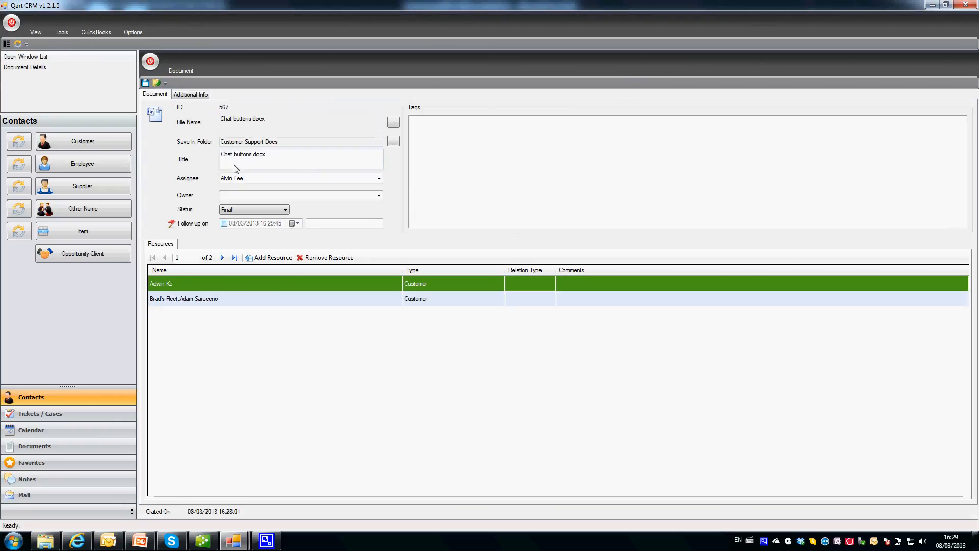
click(209, 301)
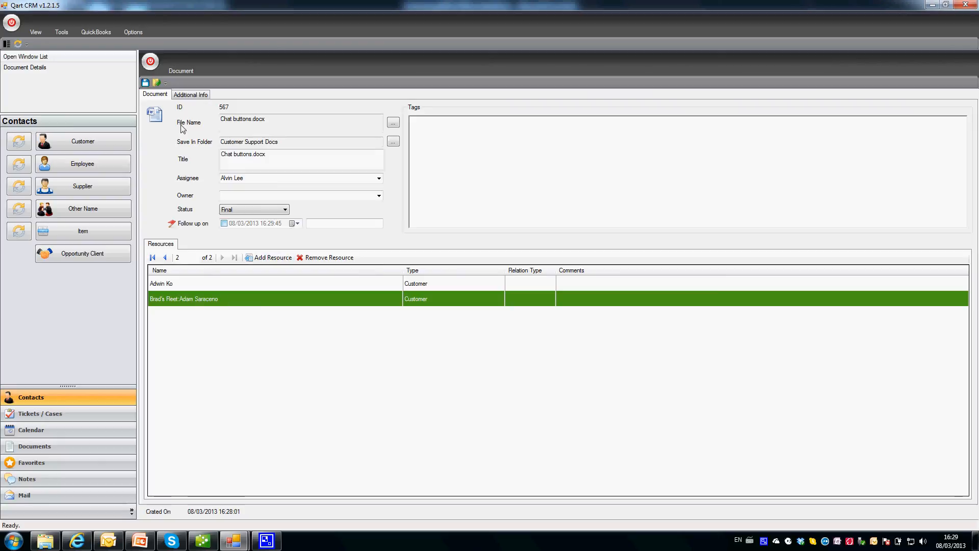
click(150, 62)
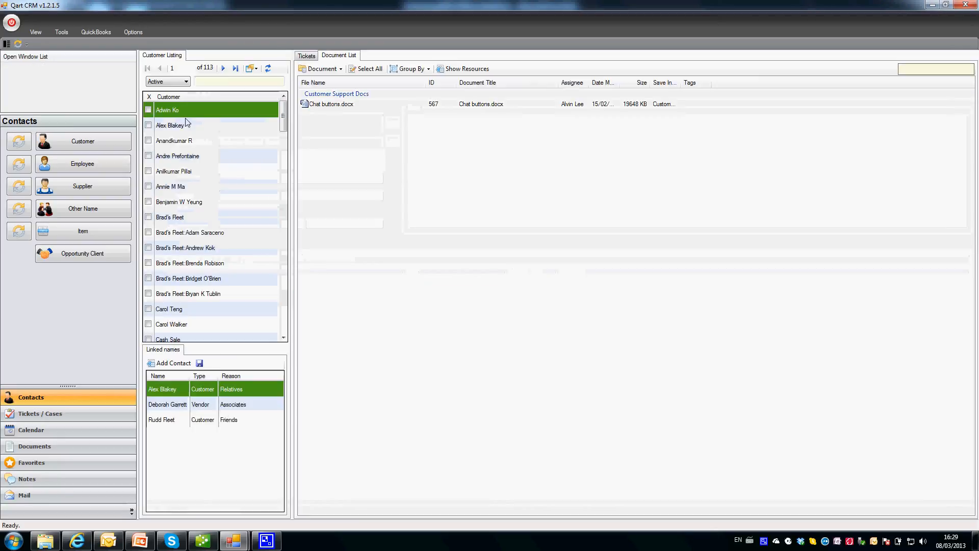
Confirm Chat buttons.docx also appears in the second linked customer's document list.
click(184, 156)
click(181, 234)
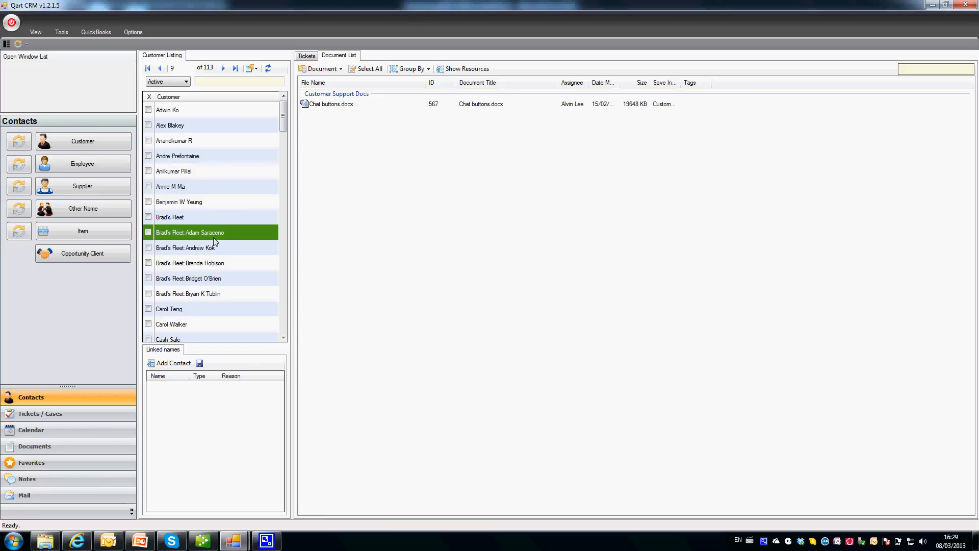
click(324, 106)
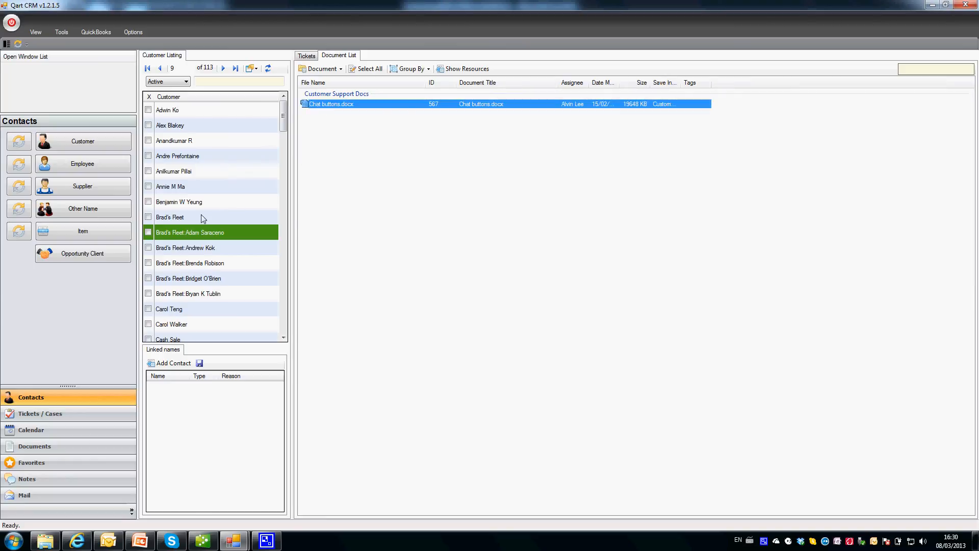
click(258, 298)
click(257, 302)
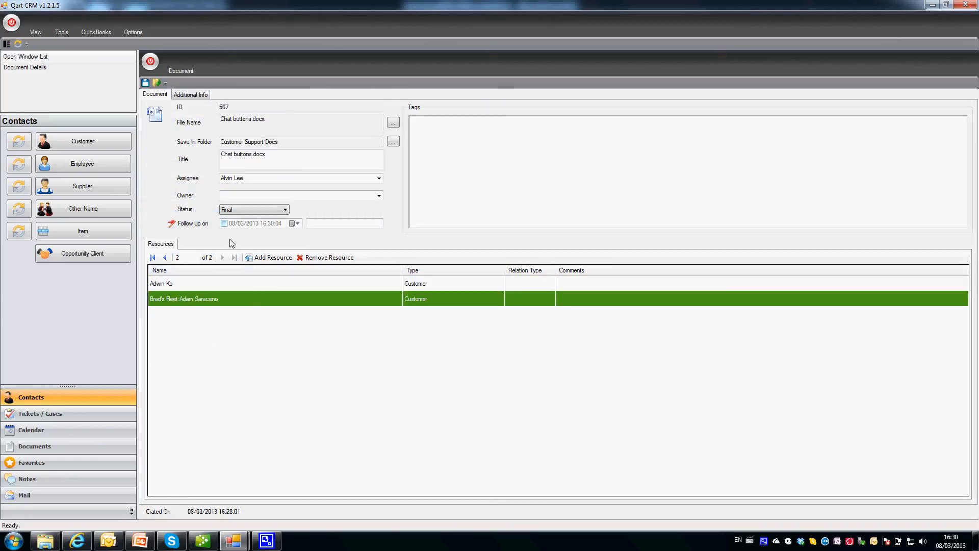
click(149, 61)
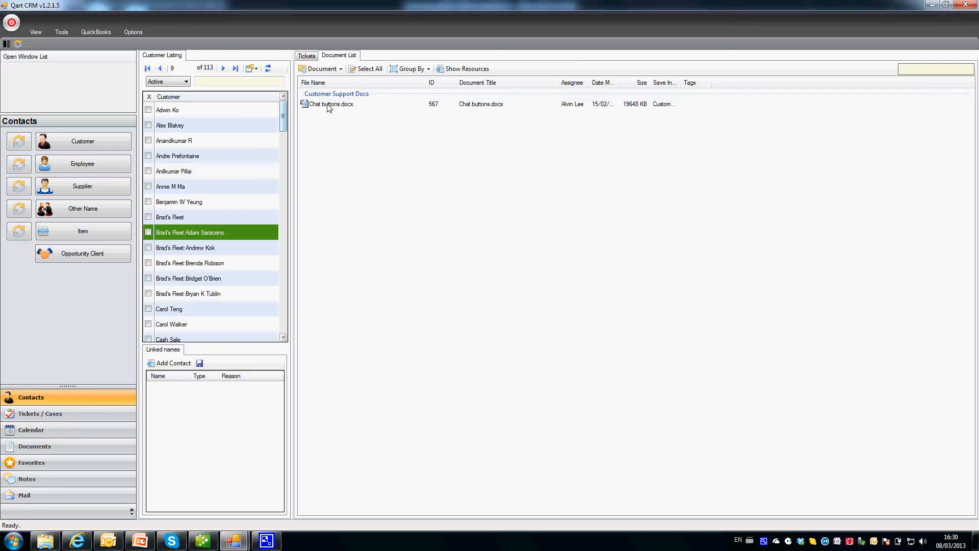
Return to the first customer's tickets 3703 and 3702, then go to the Tickets / Cases area.
click(171, 112)
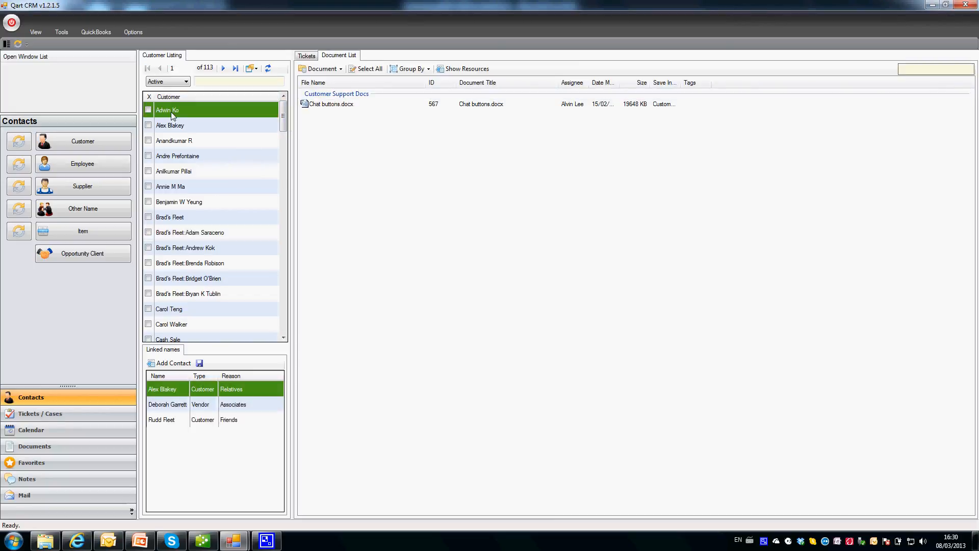
click(309, 57)
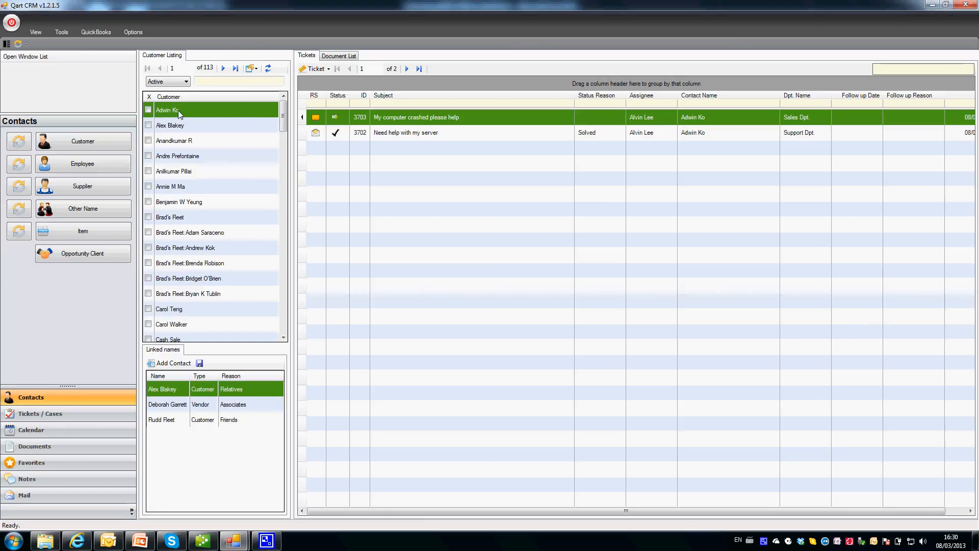
click(382, 133)
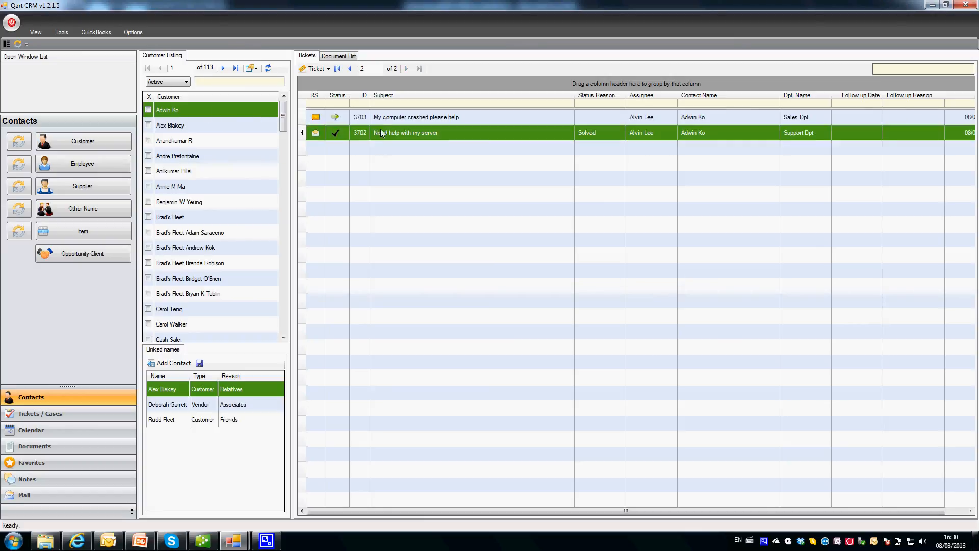
key(Up)
key(Down)
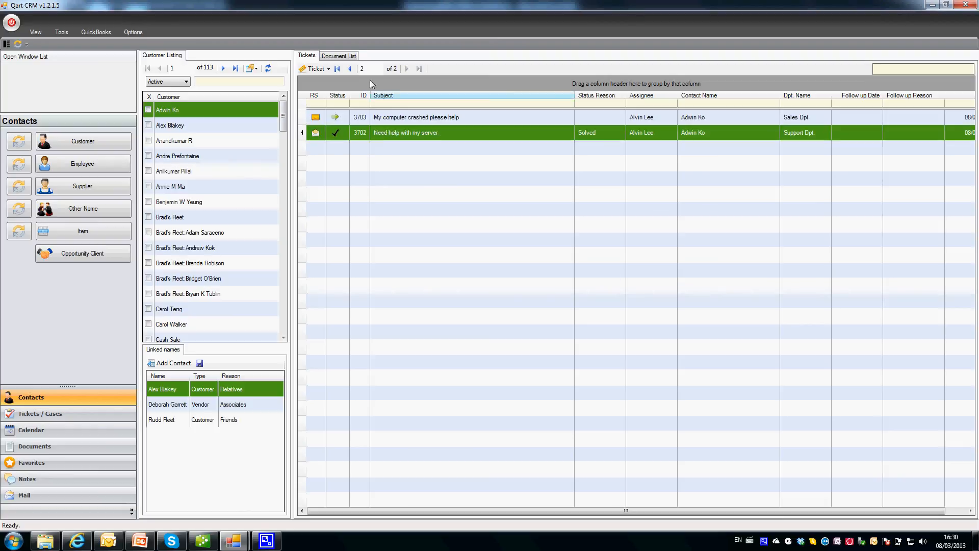
click(339, 56)
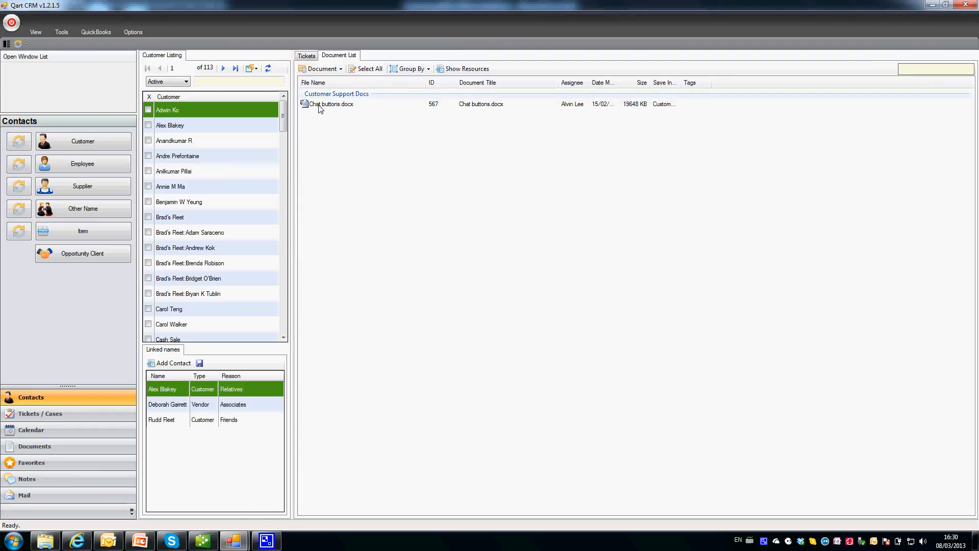
click(307, 56)
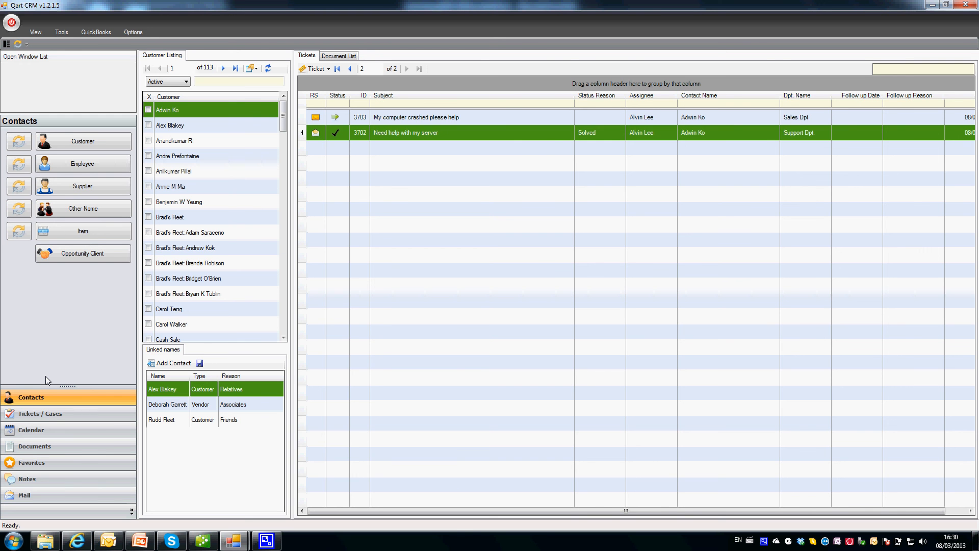
click(57, 418)
Go to the Favorites section and look over the General category's Google favorite and the category settings.
click(51, 448)
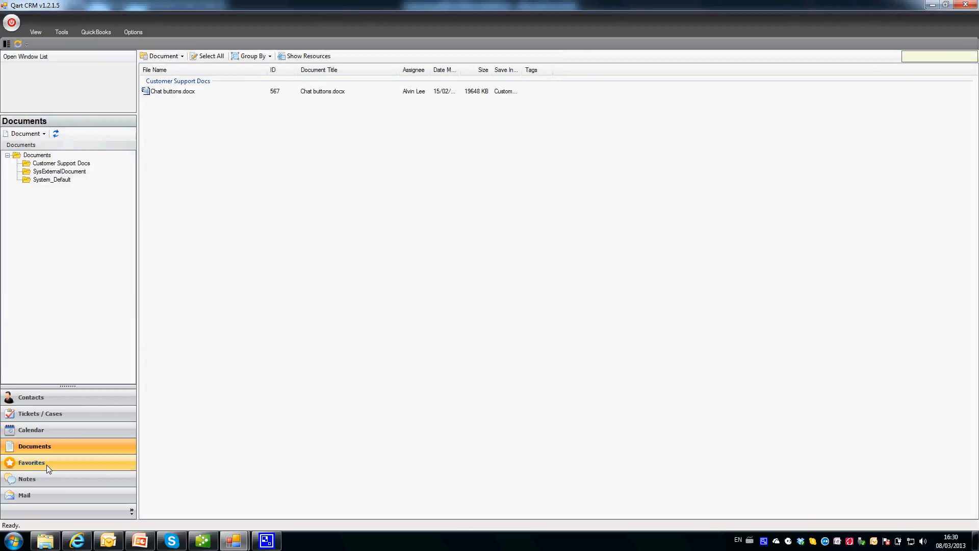
click(49, 463)
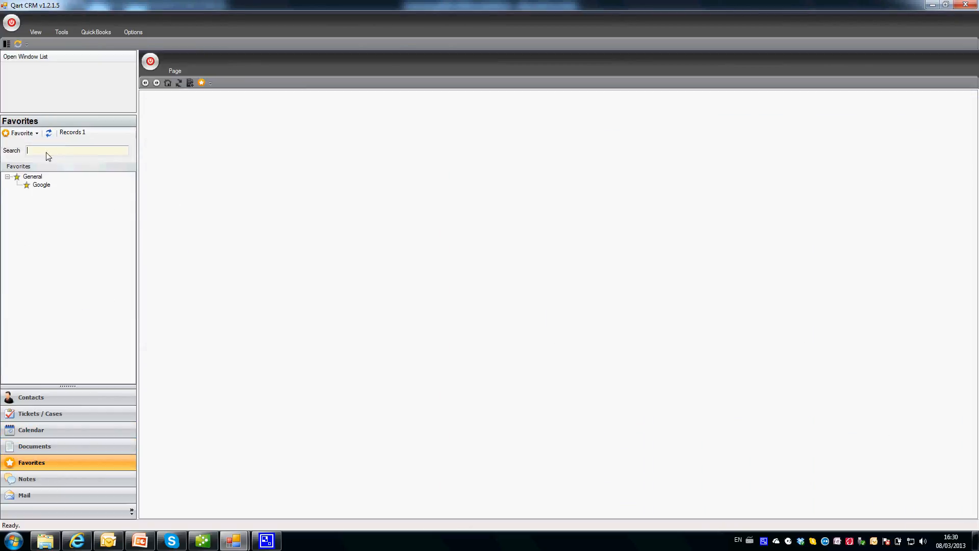
click(39, 184)
click(33, 176)
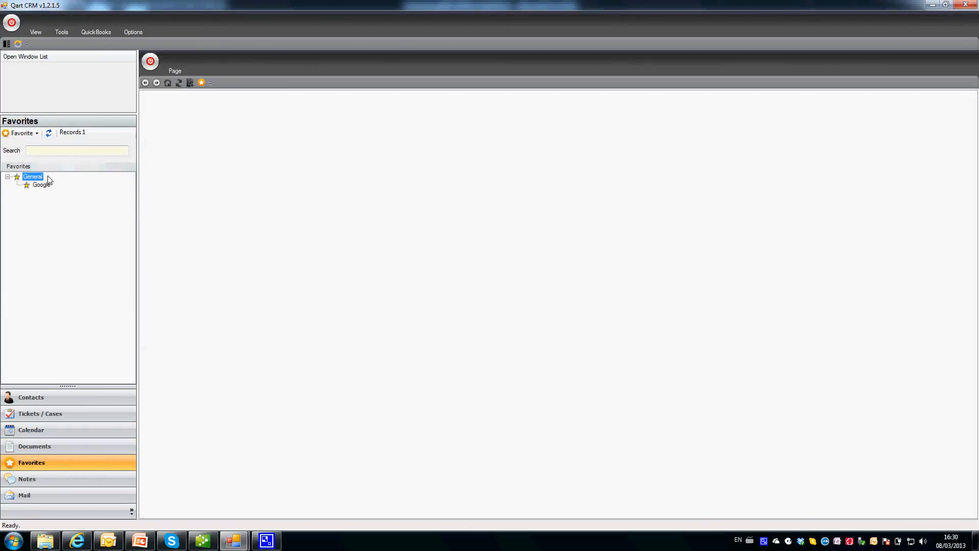
click(36, 133)
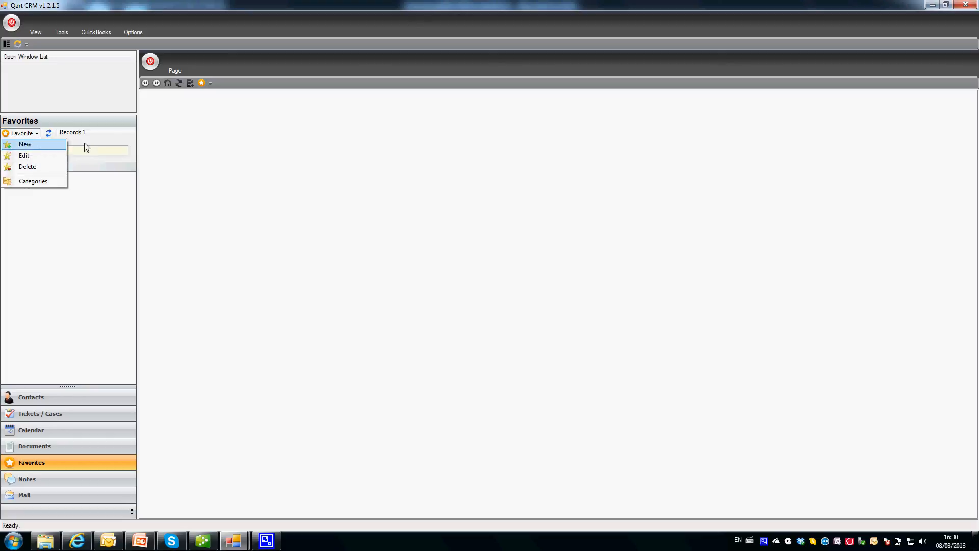
click(86, 149)
click(33, 136)
click(81, 139)
click(32, 135)
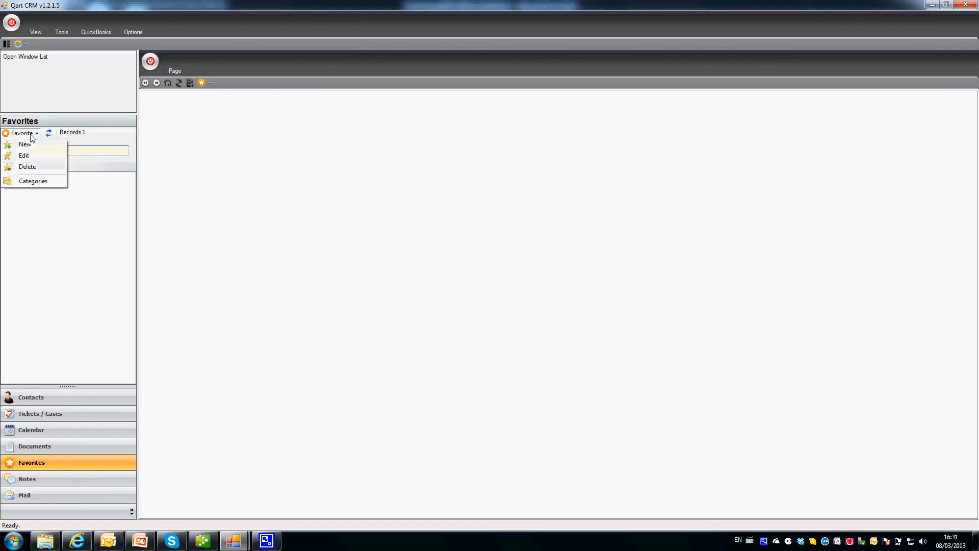
click(32, 181)
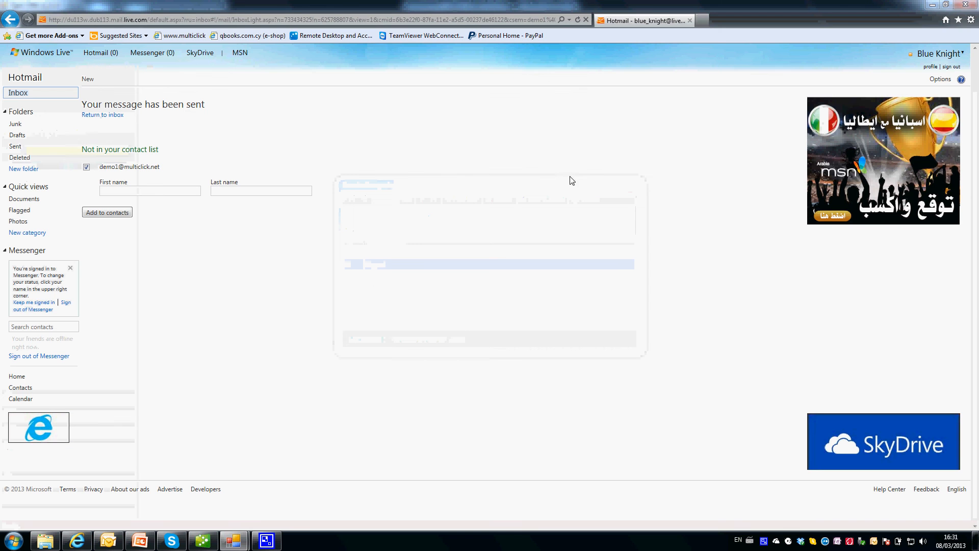
Choose New from the Favorite actions list to start a new favorite.
mouse_move(233, 539)
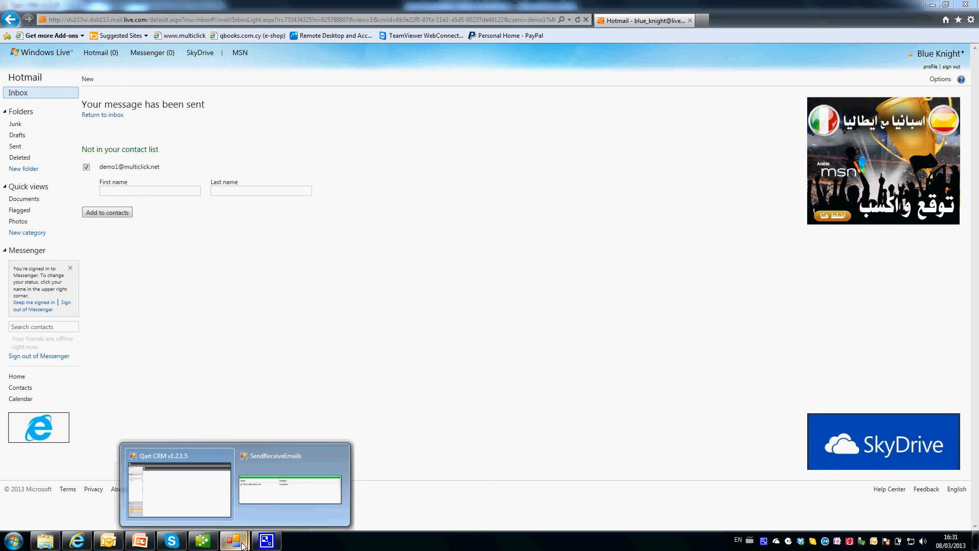
click(203, 499)
click(31, 135)
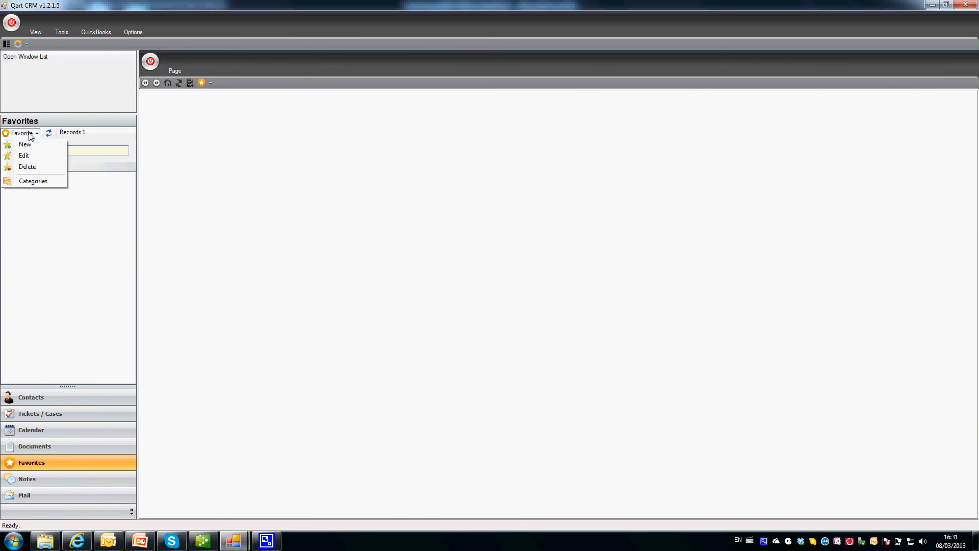
click(30, 146)
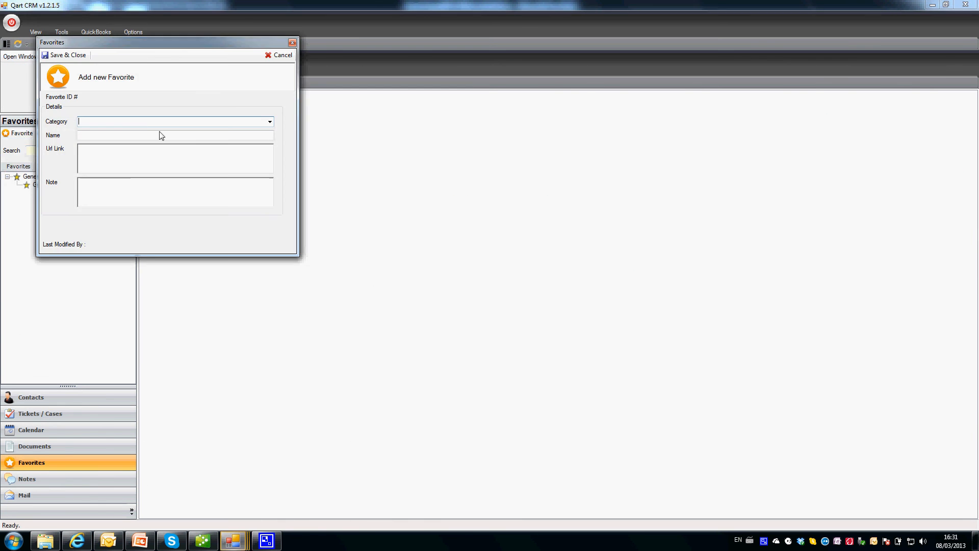
click(270, 123)
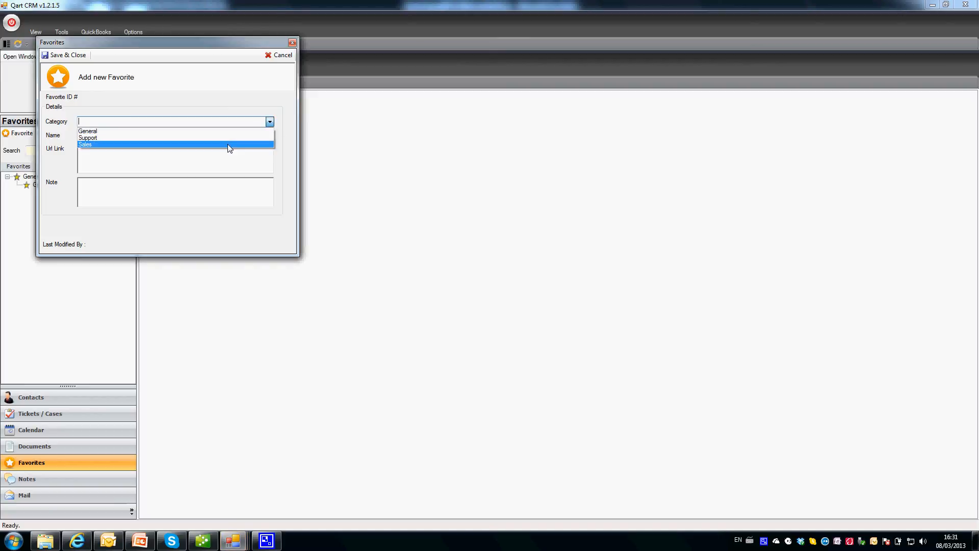
click(228, 144)
click(113, 137)
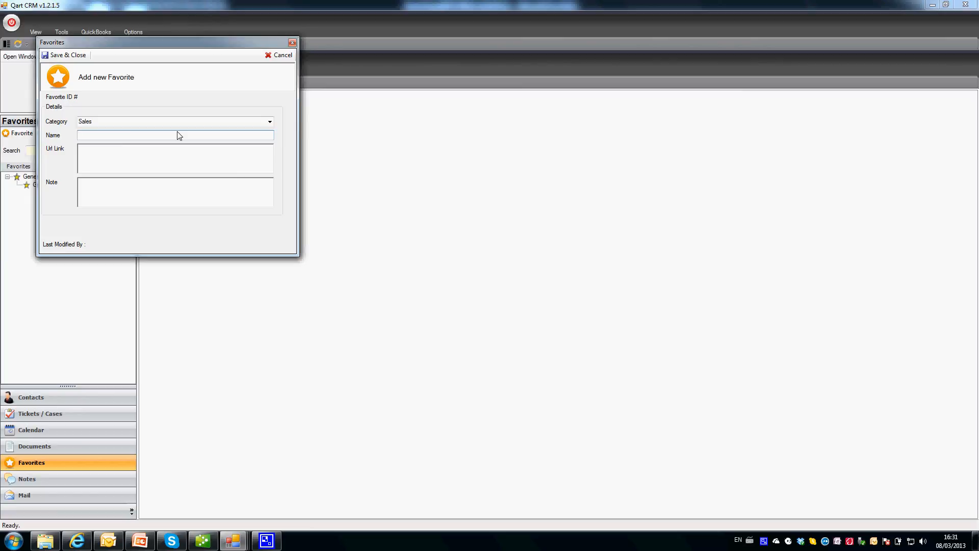
text(Pruchase Quick)
text(Book)
text(www.multi)
text(click.net)
click(118, 192)
Save the new favorite and refresh the Favorites list so it appears.
click(60, 55)
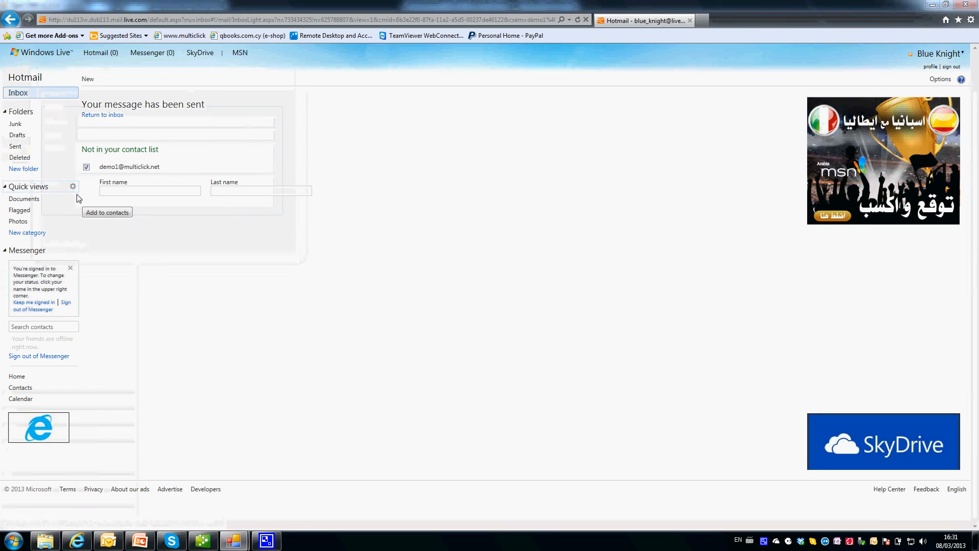
mouse_move(234, 540)
click(288, 487)
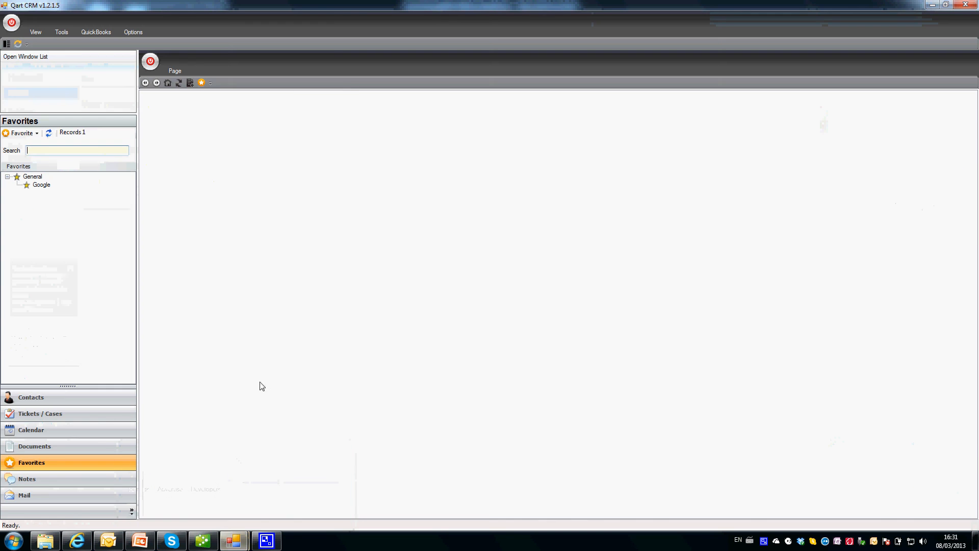
click(48, 133)
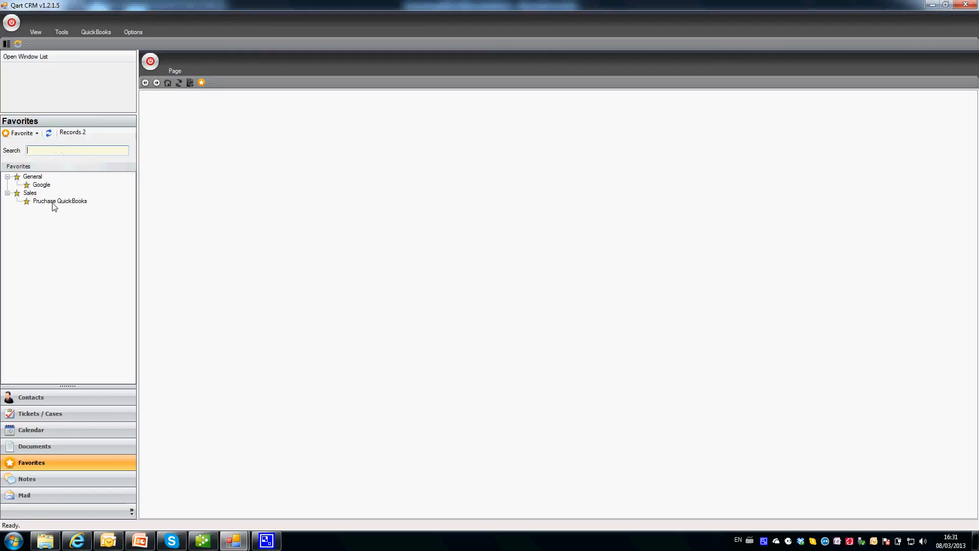
click(68, 203)
double_click(67, 203)
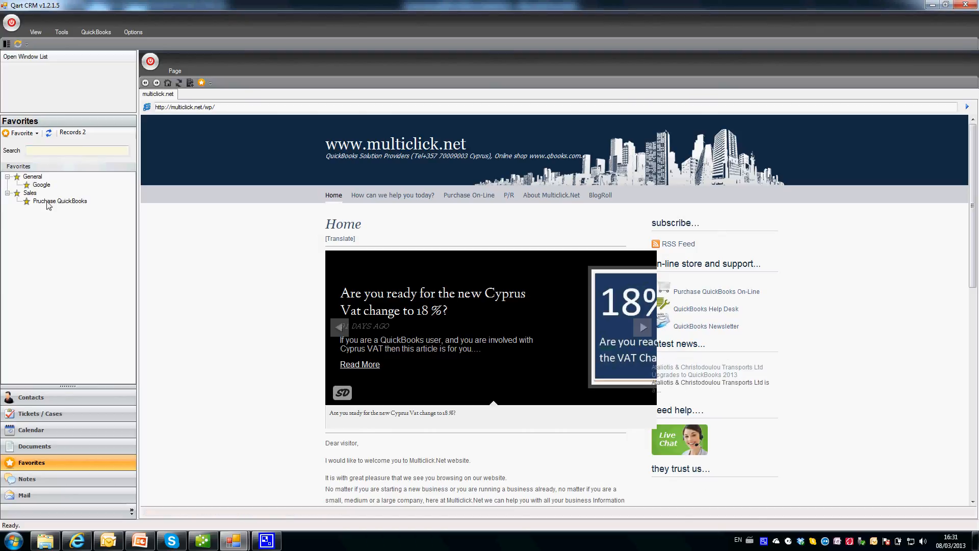
click(49, 202)
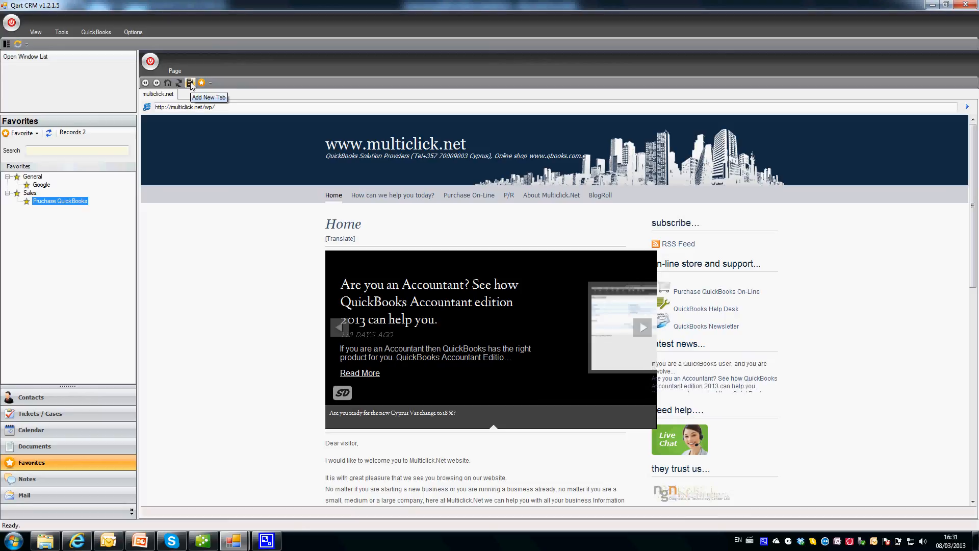
Open the Google favorite in a new browser tab.
click(191, 83)
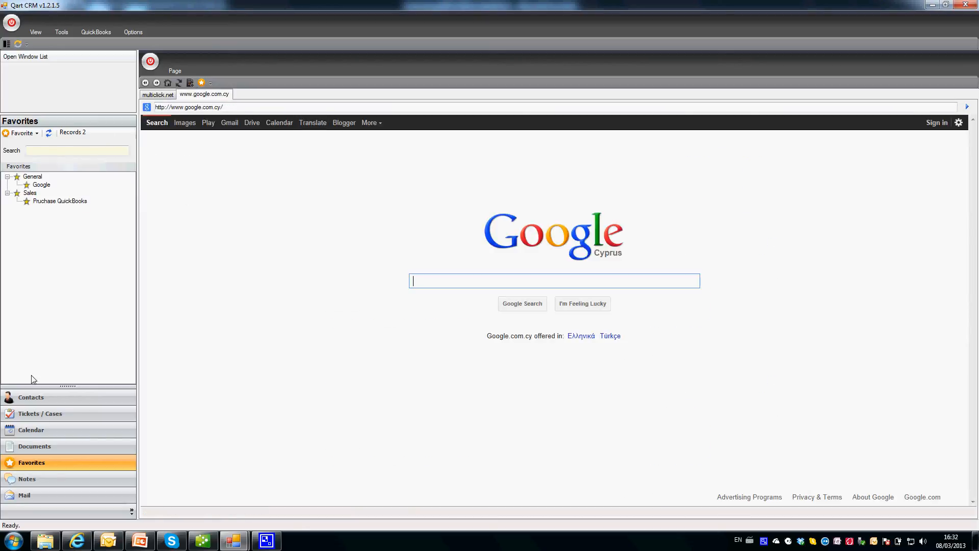
click(37, 187)
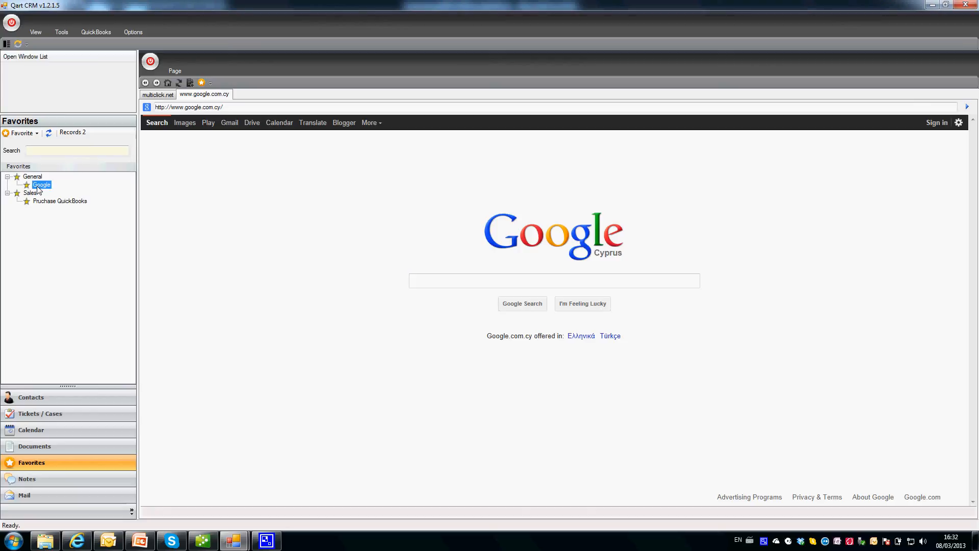
click(43, 201)
click(43, 188)
Open ticket 3703 from all departments and check a new email's Insert options, discarding the email.
click(30, 414)
click(49, 197)
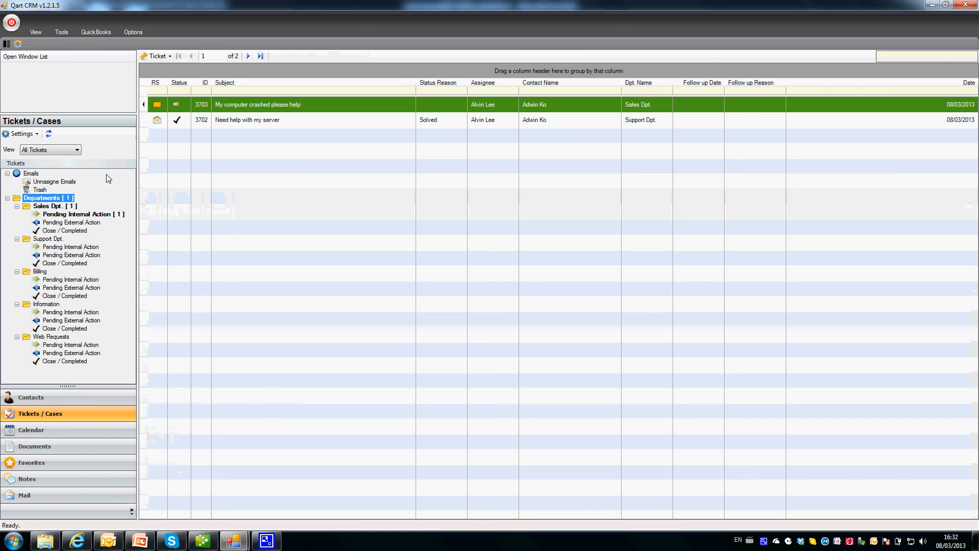
double_click(238, 109)
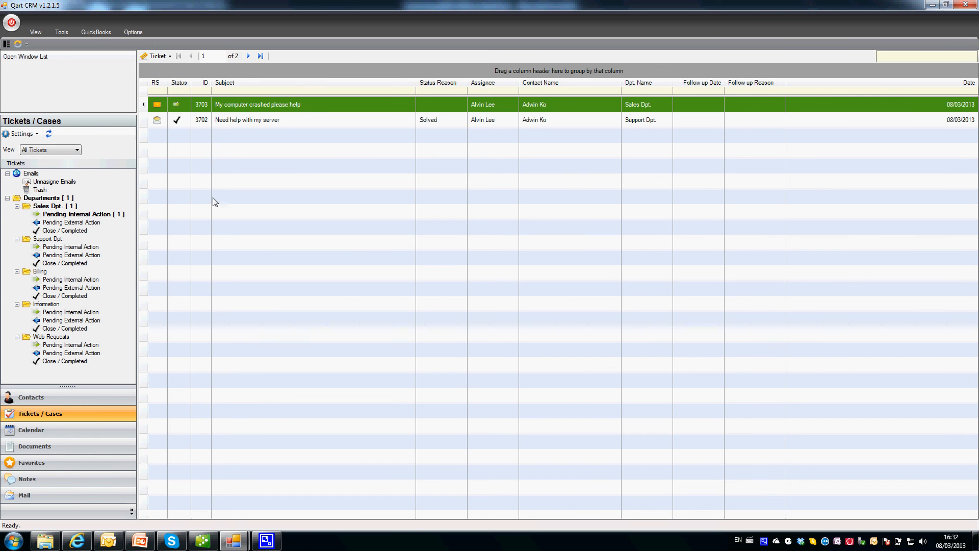
click(263, 238)
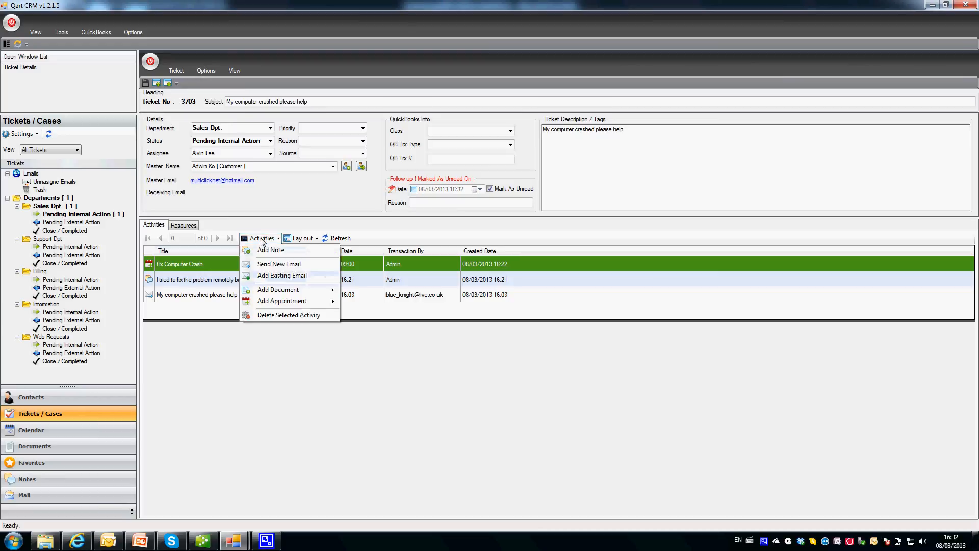
click(278, 265)
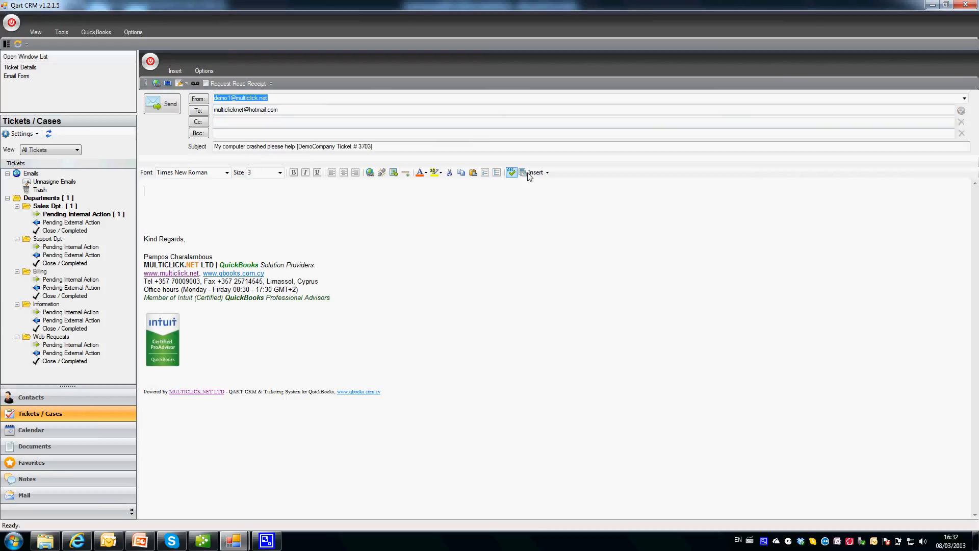
click(533, 172)
mouse_move(547, 206)
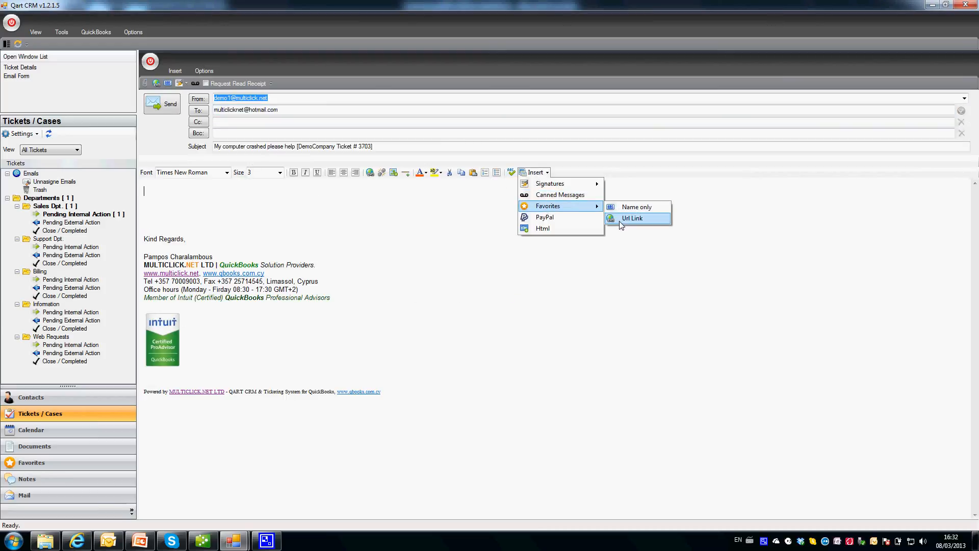
click(357, 214)
click(150, 61)
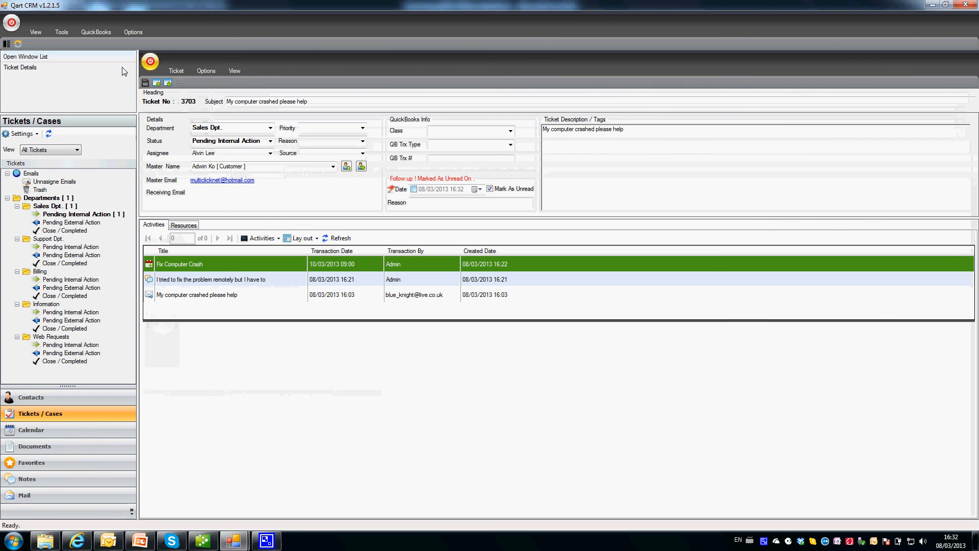
Move through Calendar and Favorites to reach the Contacts section.
click(46, 430)
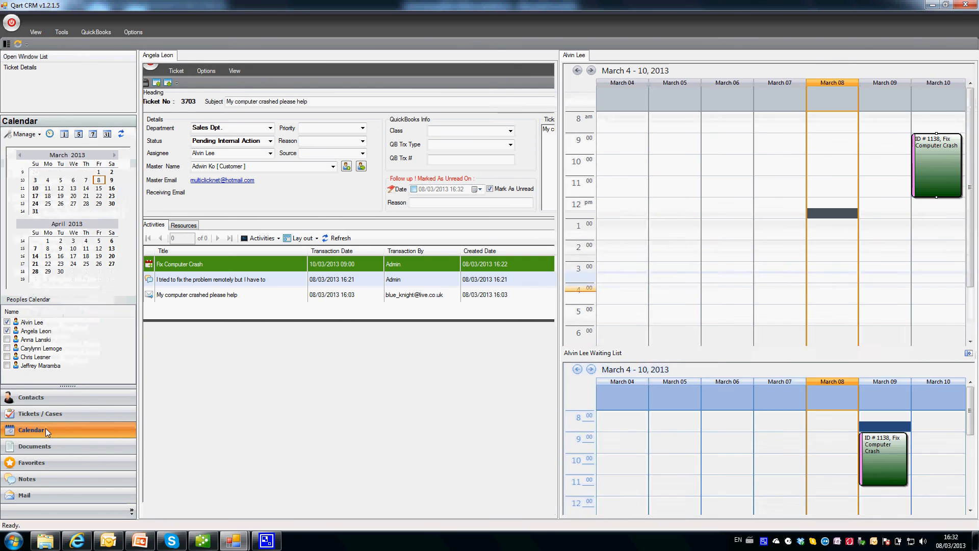
click(42, 464)
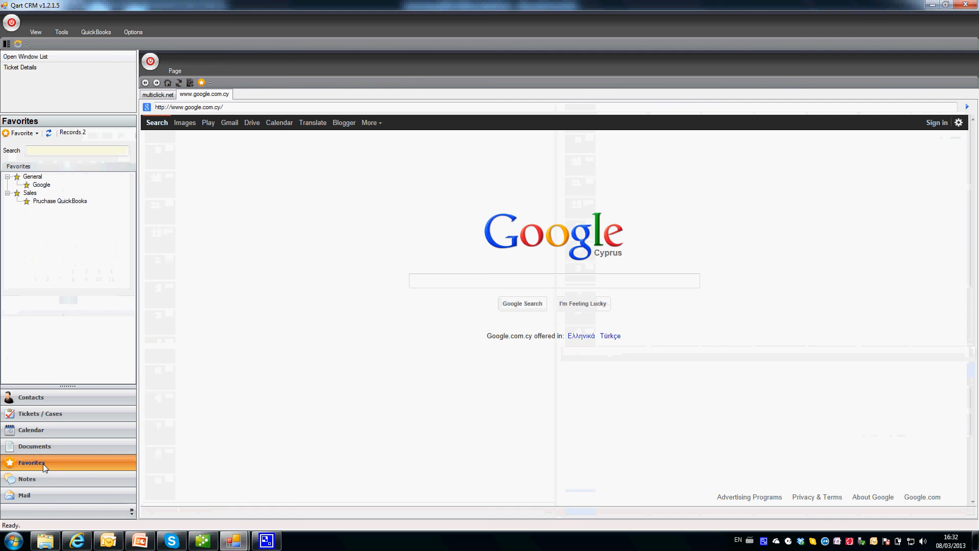
click(51, 395)
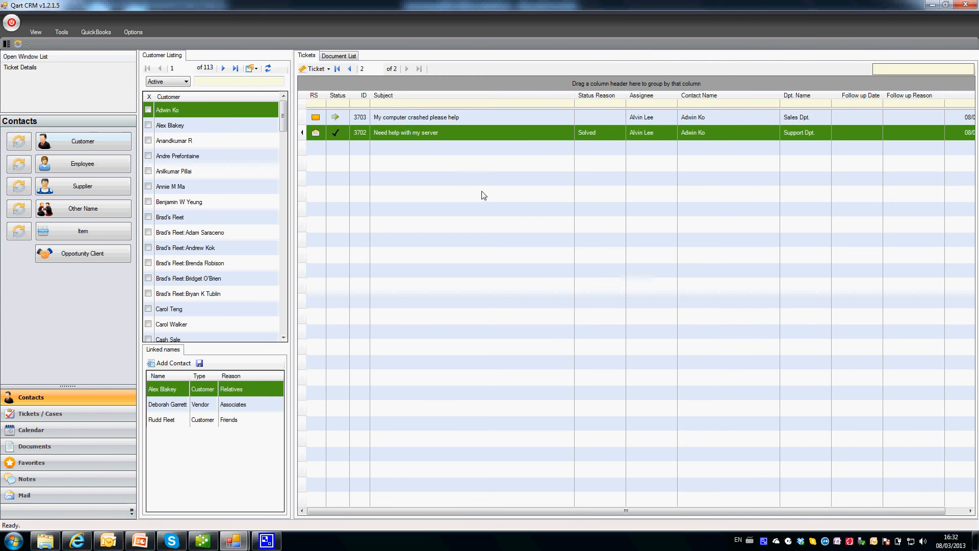
click(208, 125)
click(211, 113)
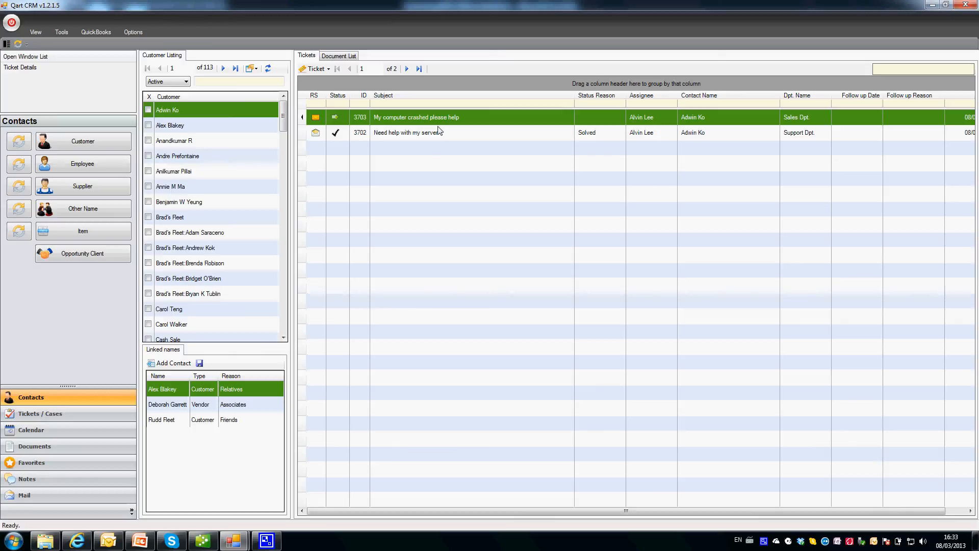
click(441, 135)
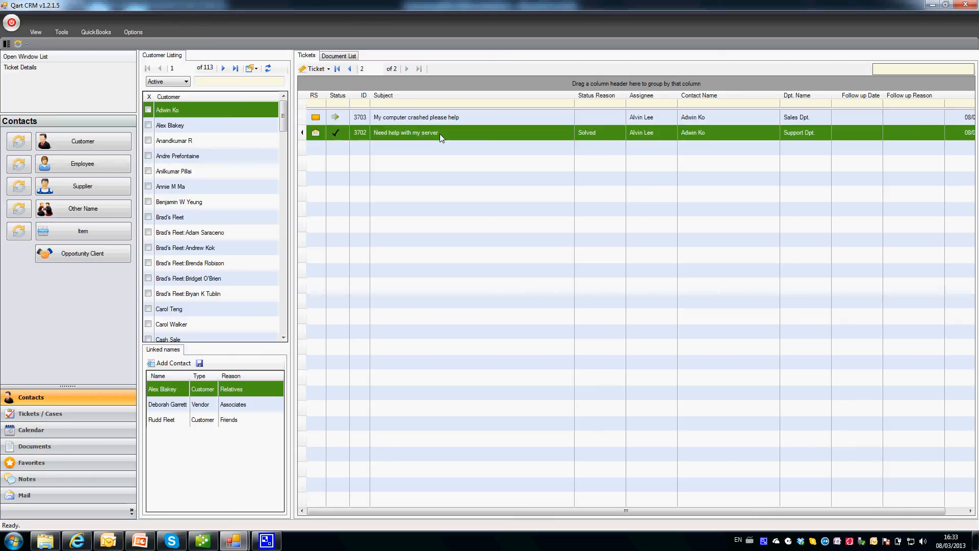